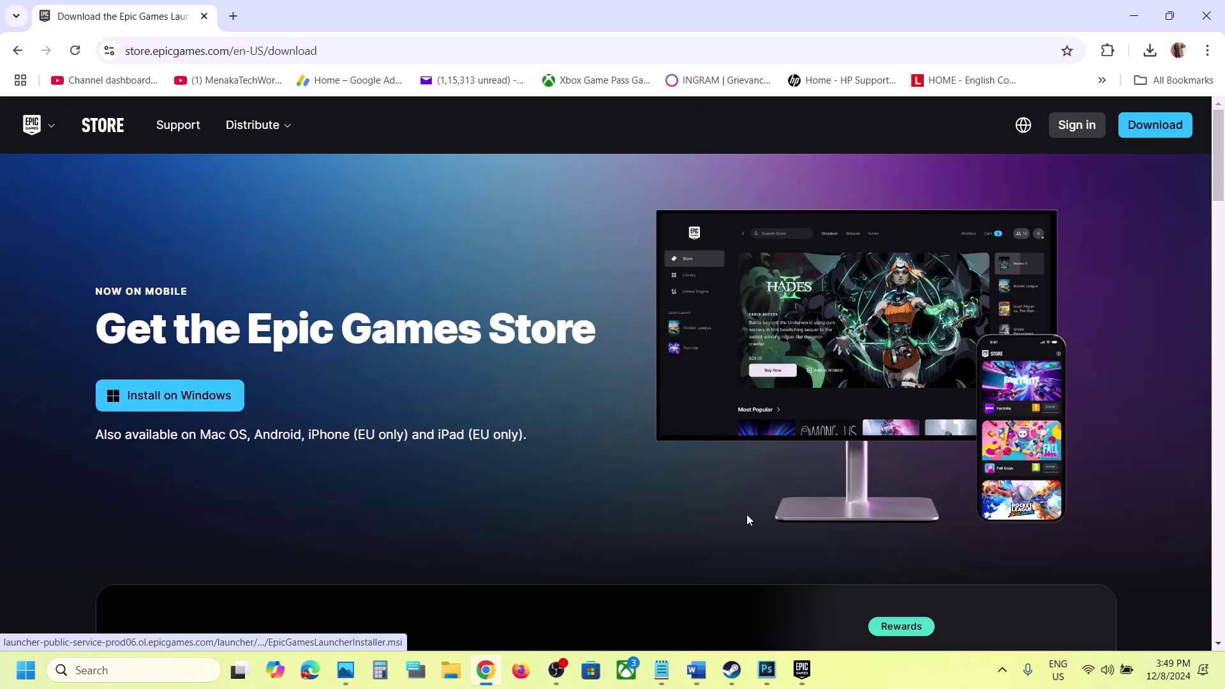
Switch to the Epic Games Launcher, view the Marvel Rivals store page and go to the game in the library.
{"action": "left_click", "coordinate": [799, 680]}
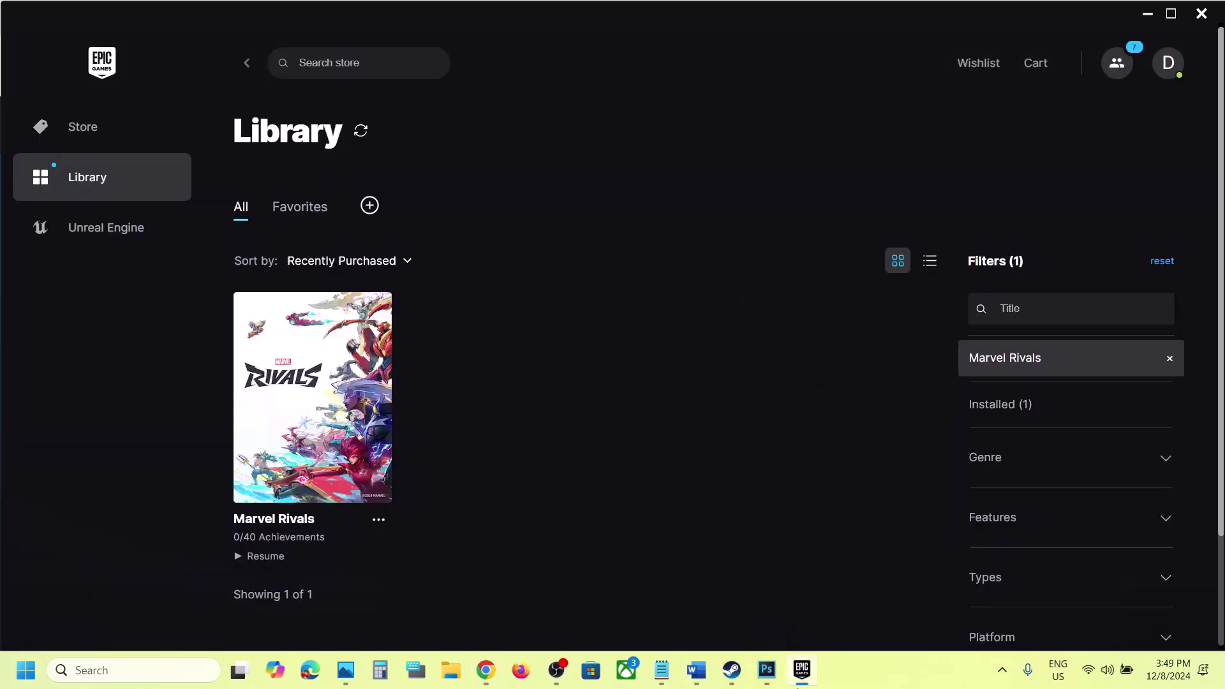
{"action": "left_click", "coordinate": [95, 136]}
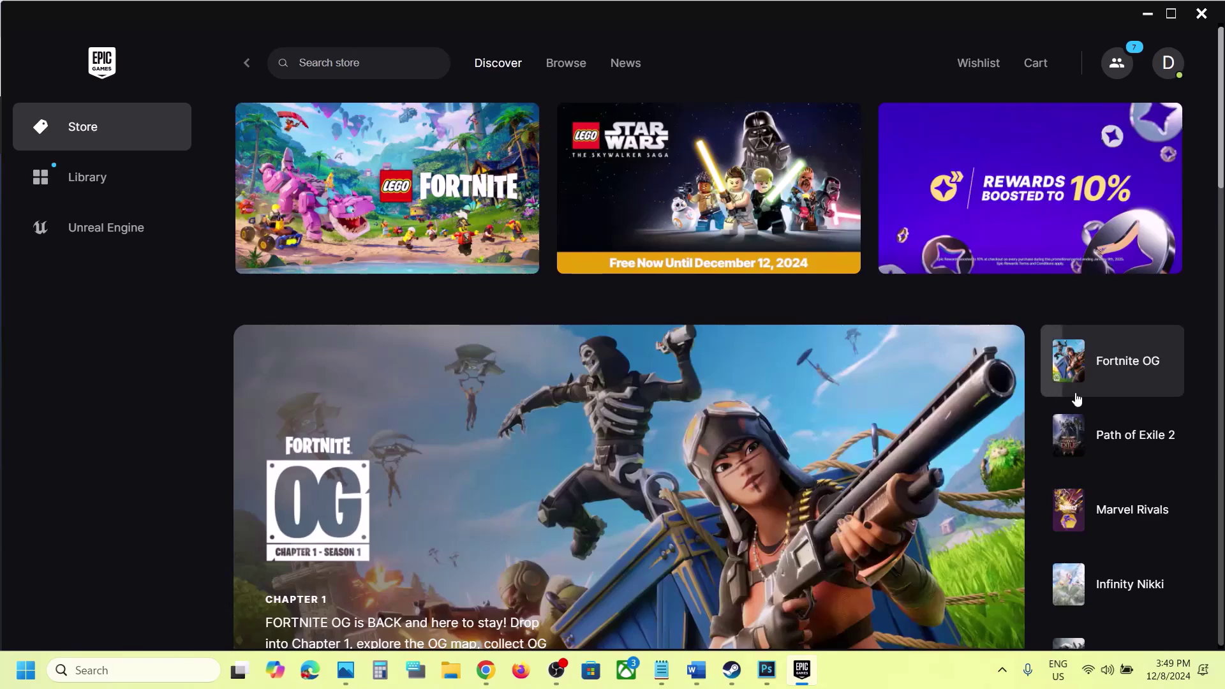
{"action": "left_click", "coordinate": [1108, 522]}
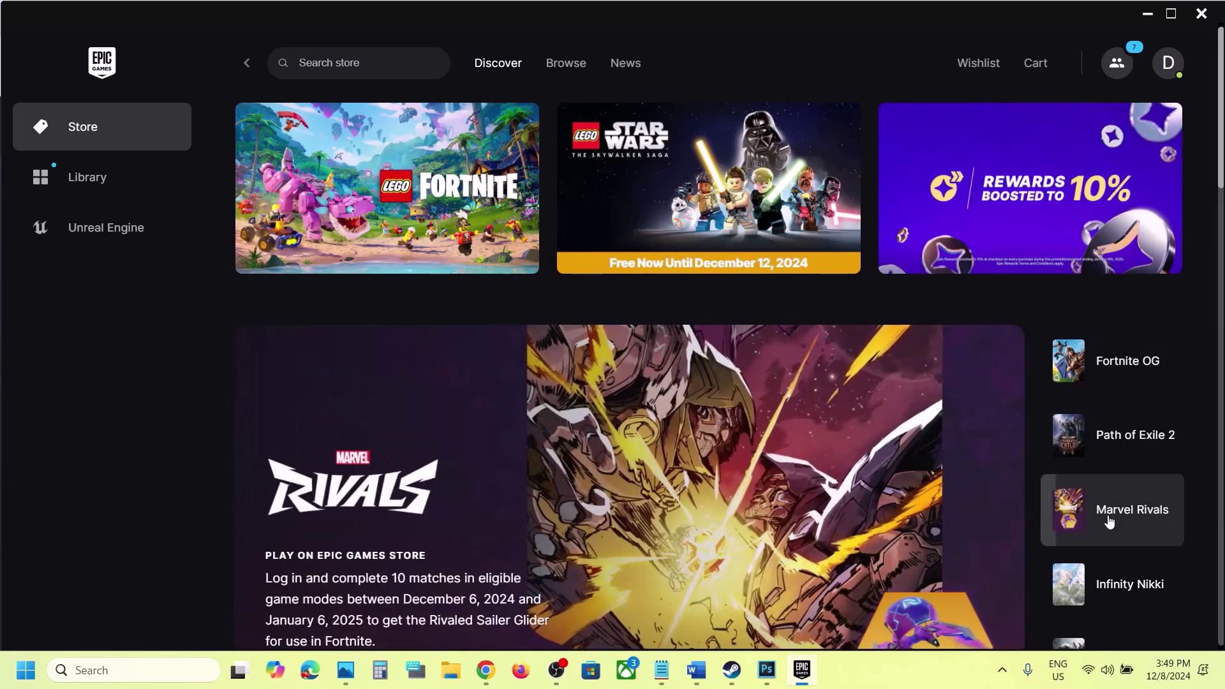
{"action": "scroll", "coordinate": [1036, 500], "scroll_direction": "down", "scroll_amount": 2}
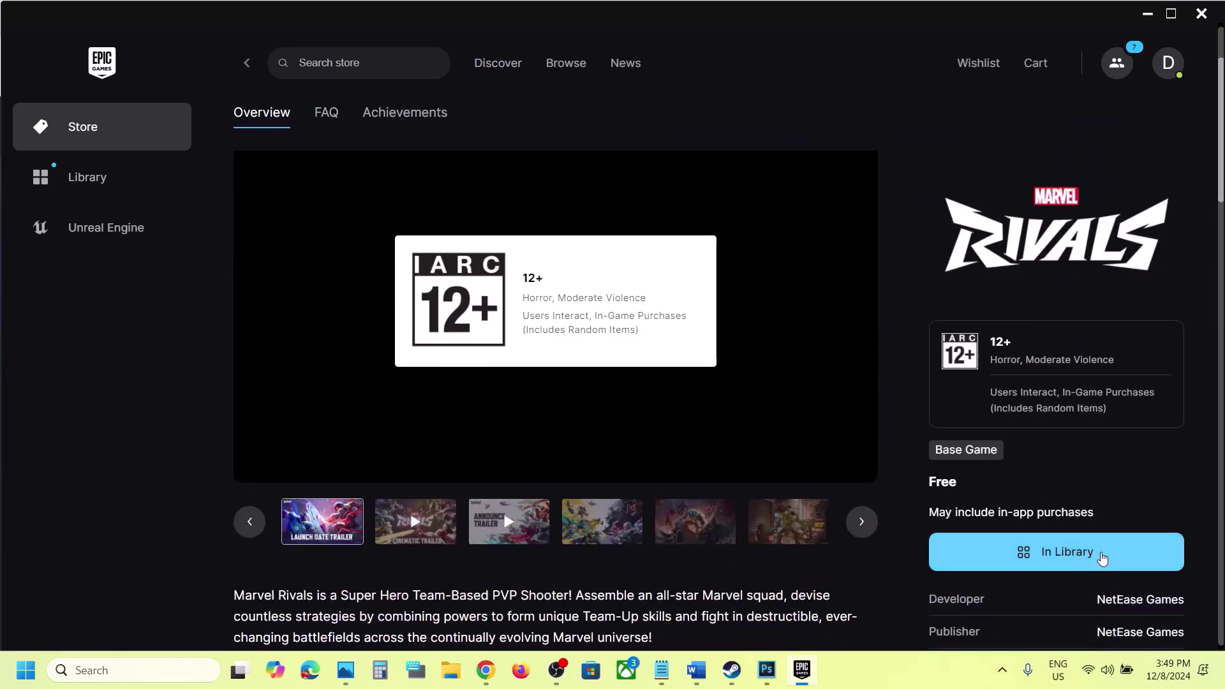
{"action": "left_click", "coordinate": [963, 551]}
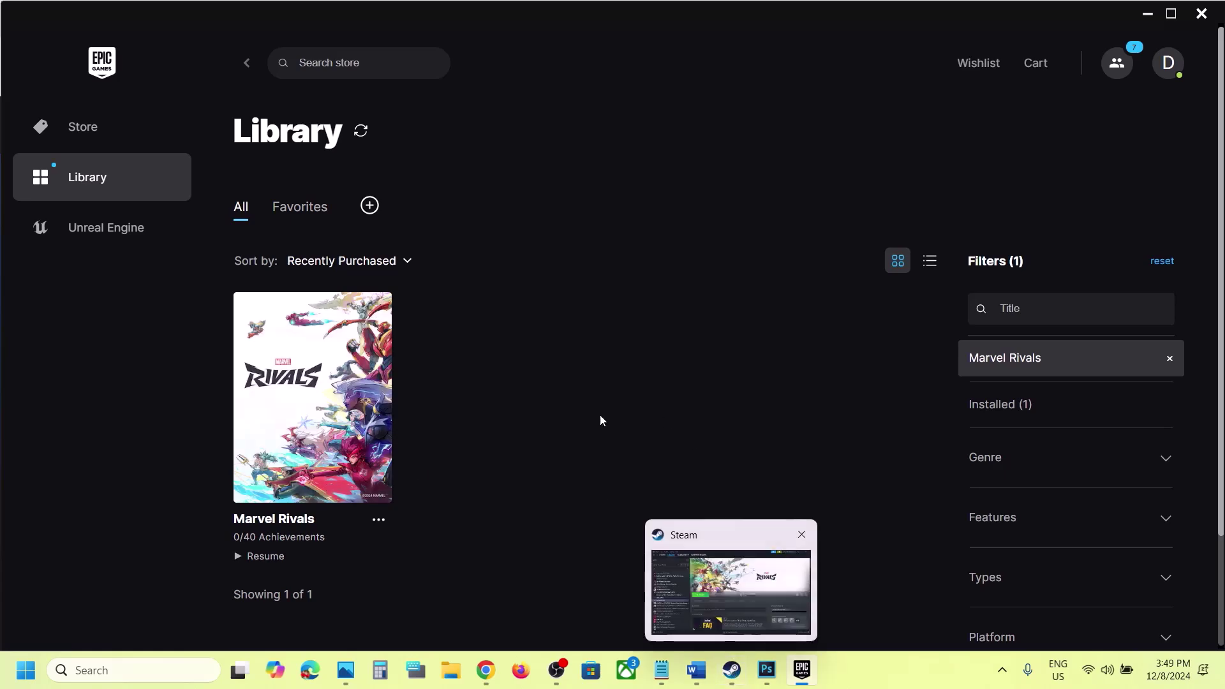
Bring up Marvel Rivals in Steam, and read the Word document's Step 2 on a clean graphics driver installation.
{"action": "left_click", "coordinate": [731, 670]}
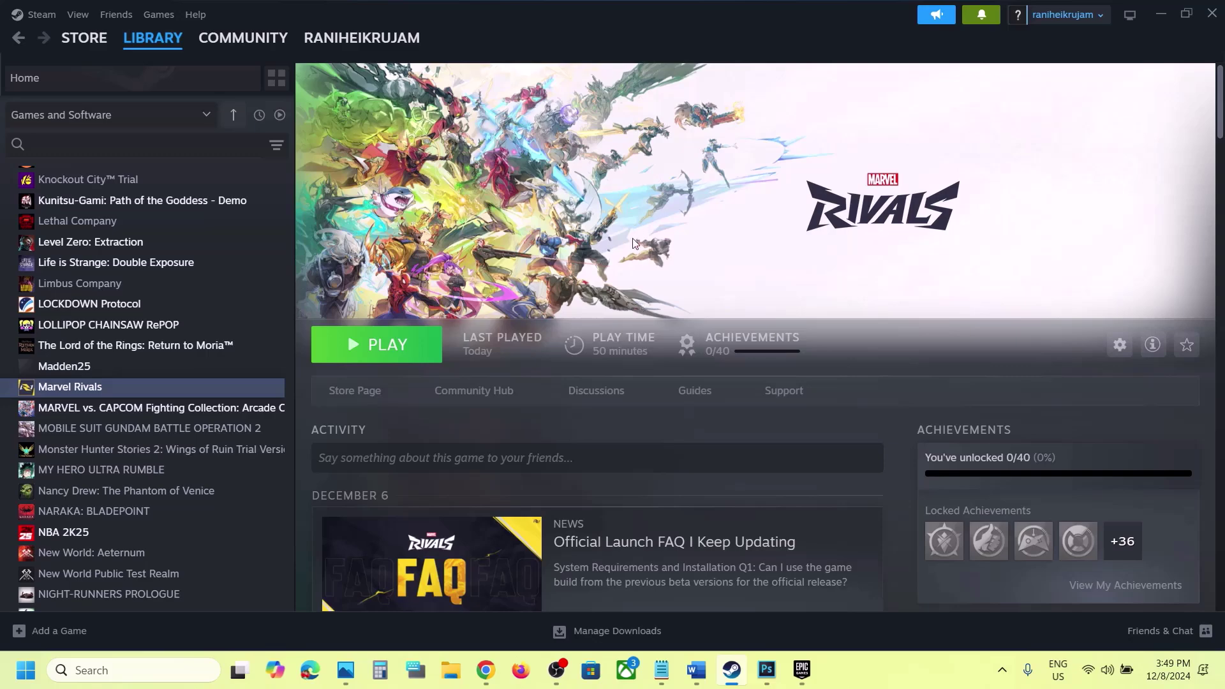
{"action": "left_click", "coordinate": [695, 670]}
{"action": "scroll", "coordinate": [520, 435], "scroll_direction": "down", "scroll_amount": 5}
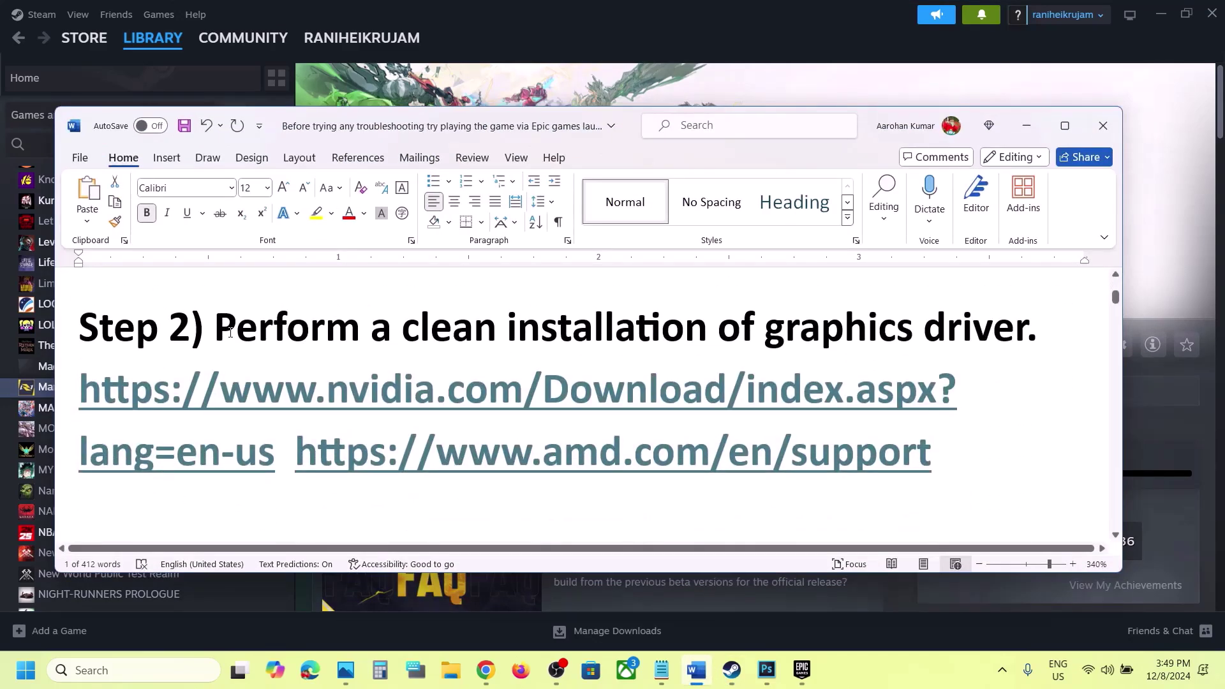
{"action": "left_click_drag", "start_coordinate": [230, 332], "coordinate": [1017, 333]}
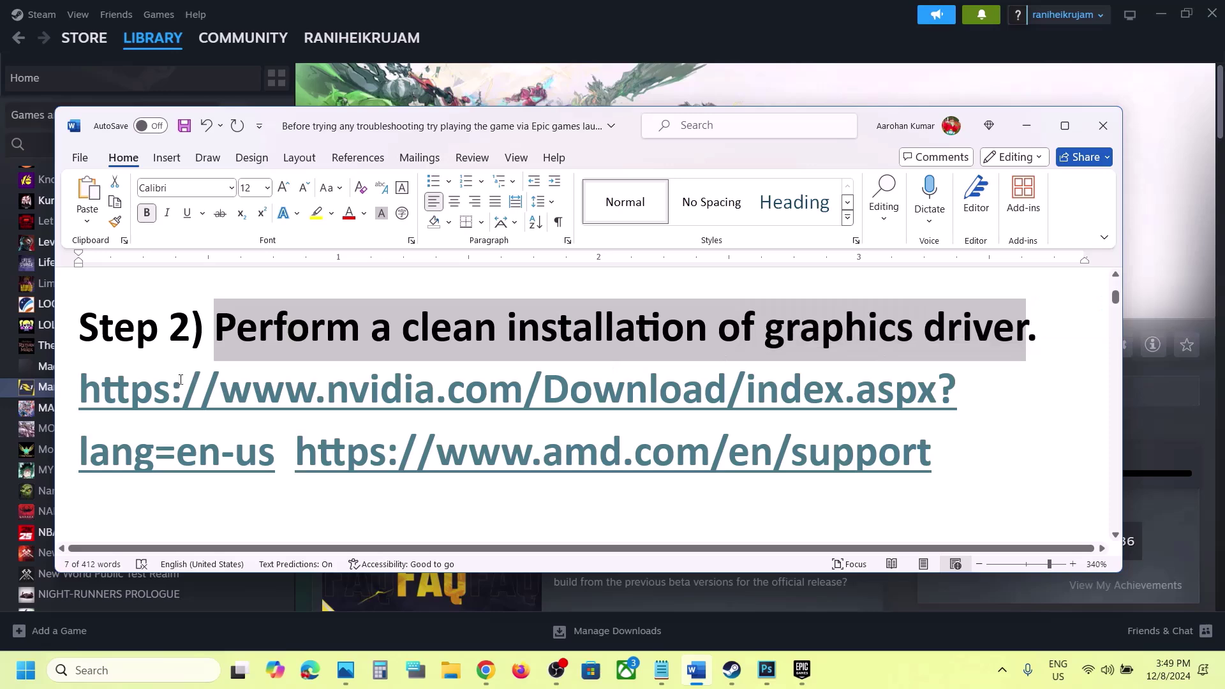
{"action": "left_click_drag", "start_coordinate": [181, 380], "coordinate": [779, 403]}
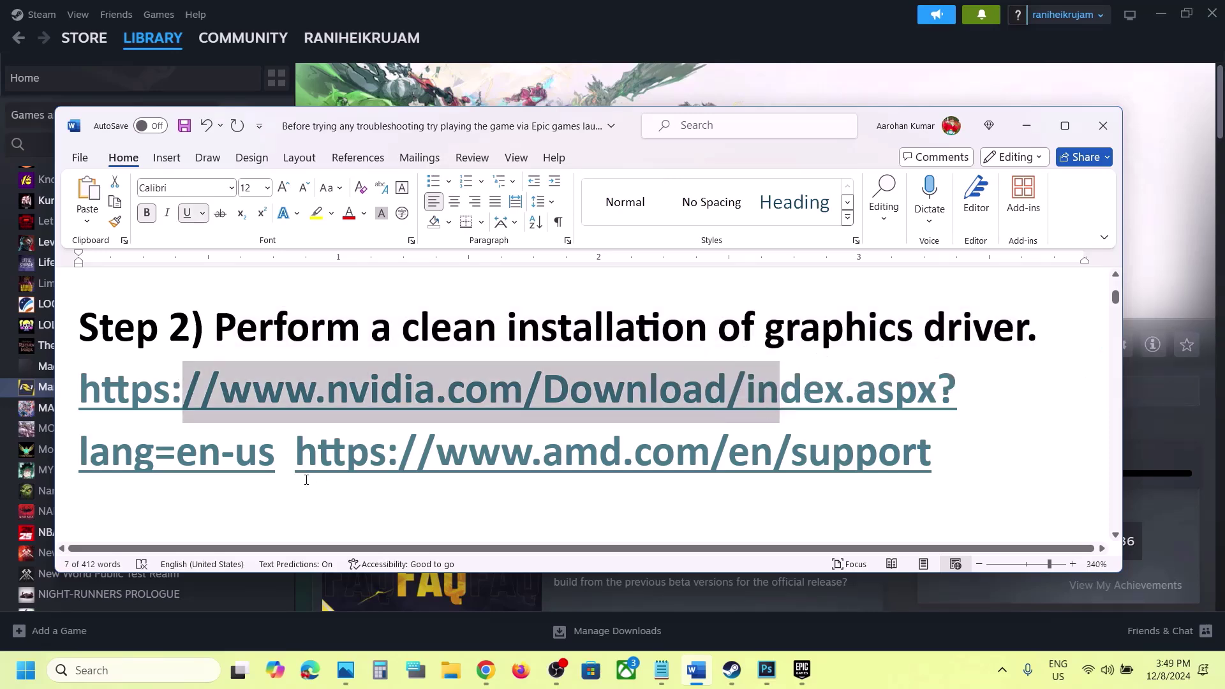
Put the AMD support link on its own line and open the NVIDIA driver download link.
{"action": "left_click", "coordinate": [295, 454]}
{"action": "key", "text": "Return"}
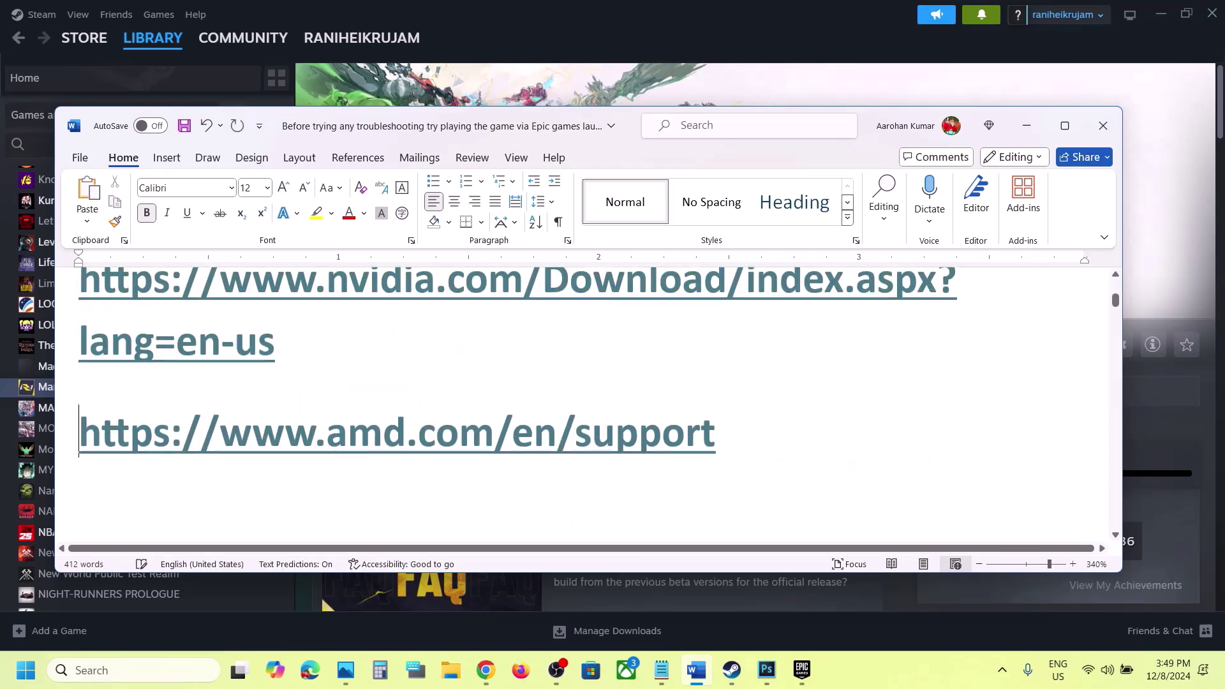
{"action": "scroll", "coordinate": [398, 451], "scroll_direction": "up", "scroll_amount": 2}
{"action": "left_click", "coordinate": [398, 450], "text": "ctrl"}
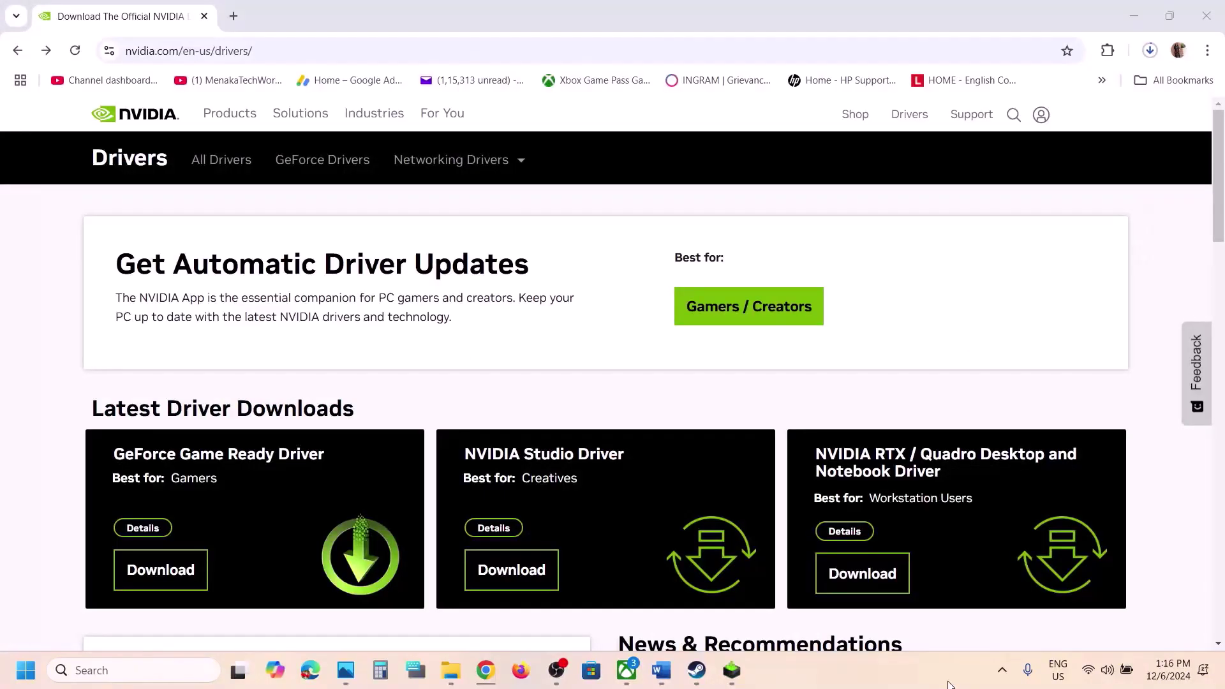
Find NVIDIA drivers for the GeForce RTX 3050 Laptop GPU on Windows 11, in English (US).
{"action": "scroll", "coordinate": [463, 402], "scroll_direction": "down", "scroll_amount": 8}
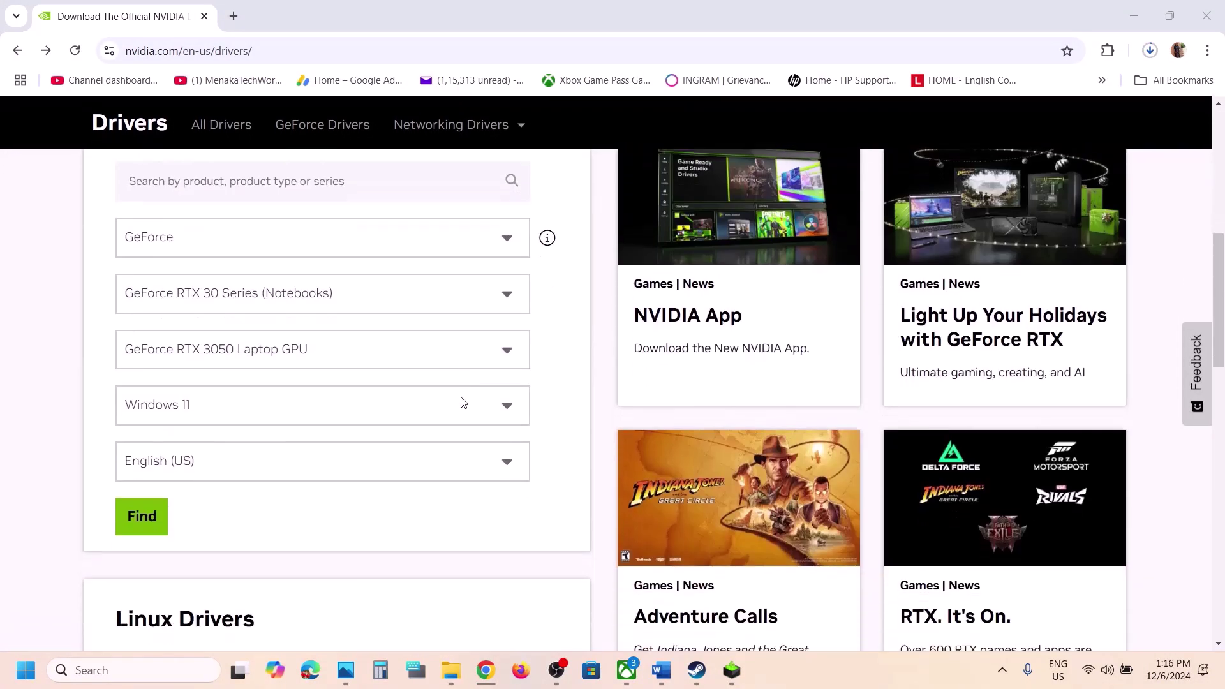
{"action": "left_click", "coordinate": [254, 357]}
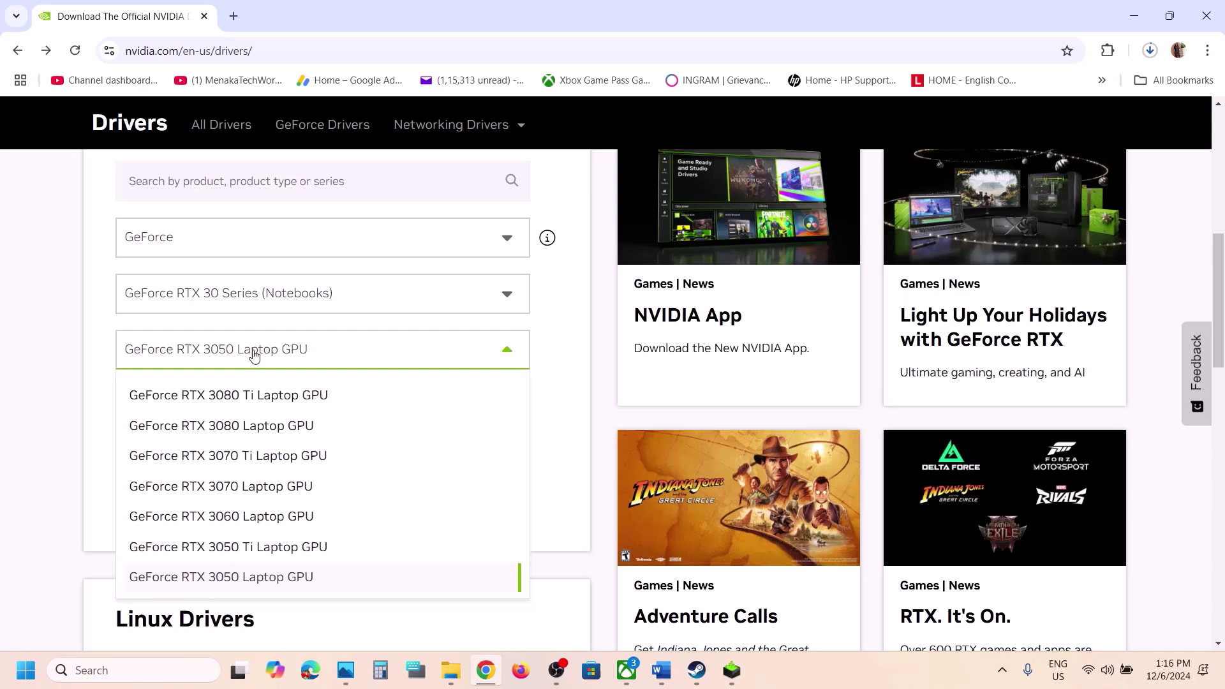
{"action": "left_click", "coordinate": [84, 374]}
{"action": "left_click", "coordinate": [192, 402]}
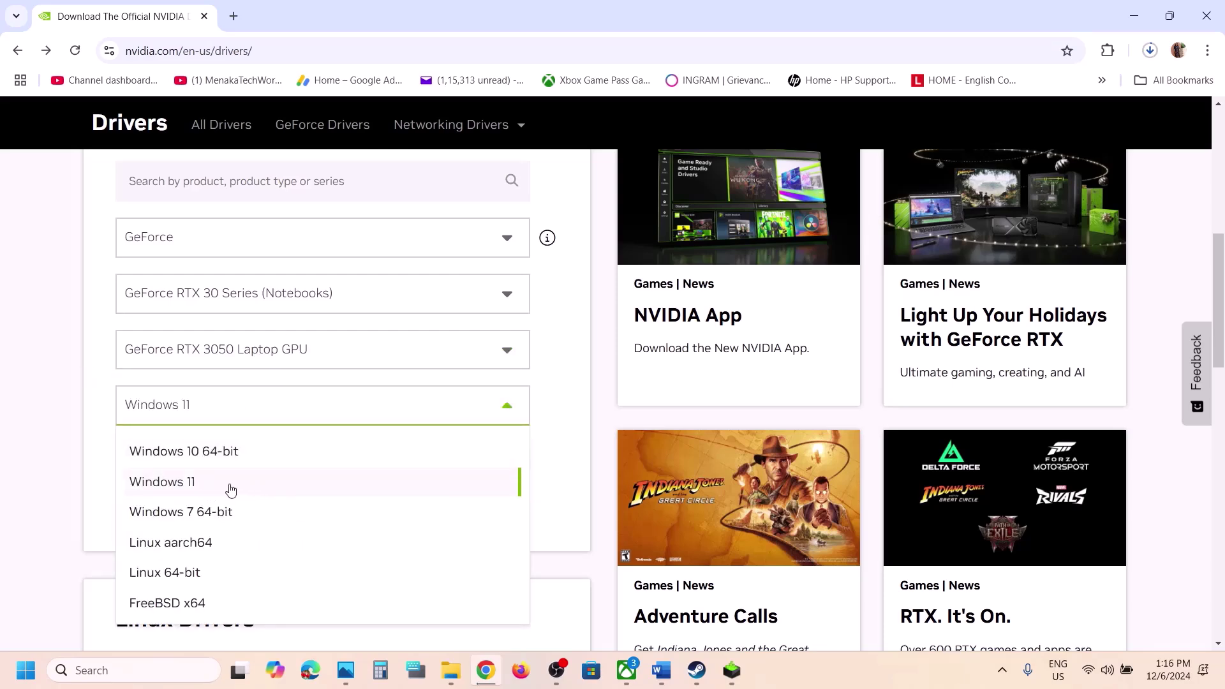
{"action": "left_click", "coordinate": [94, 429]}
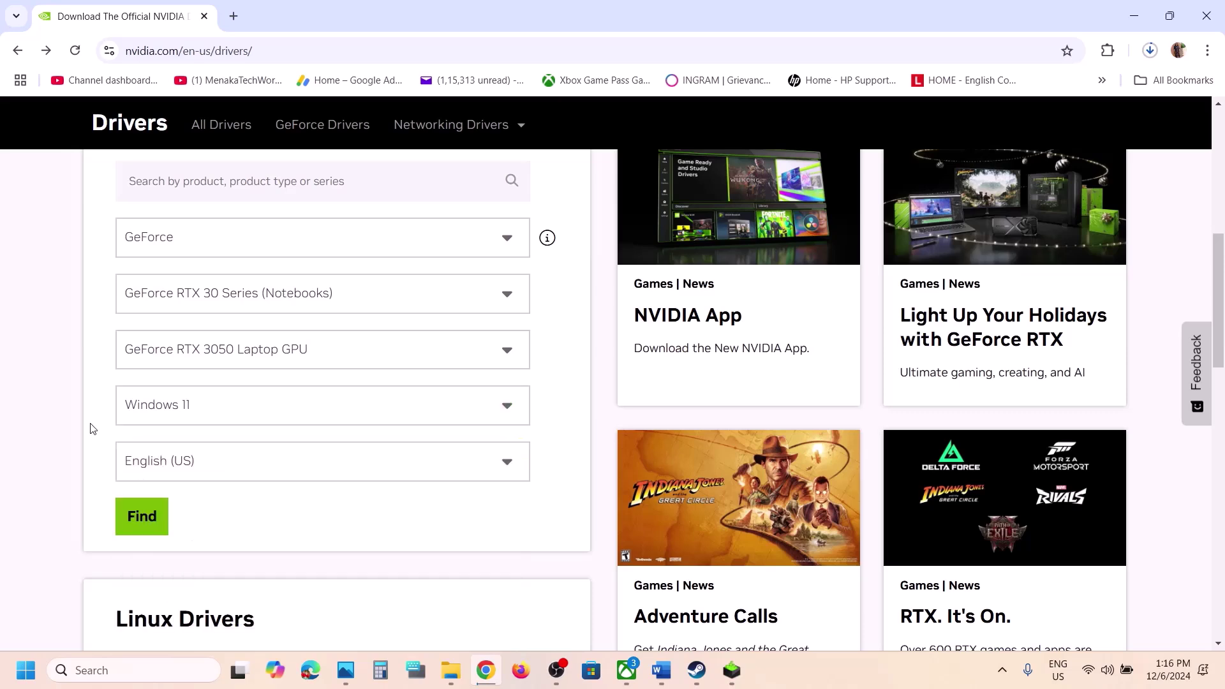
{"action": "left_click", "coordinate": [136, 514]}
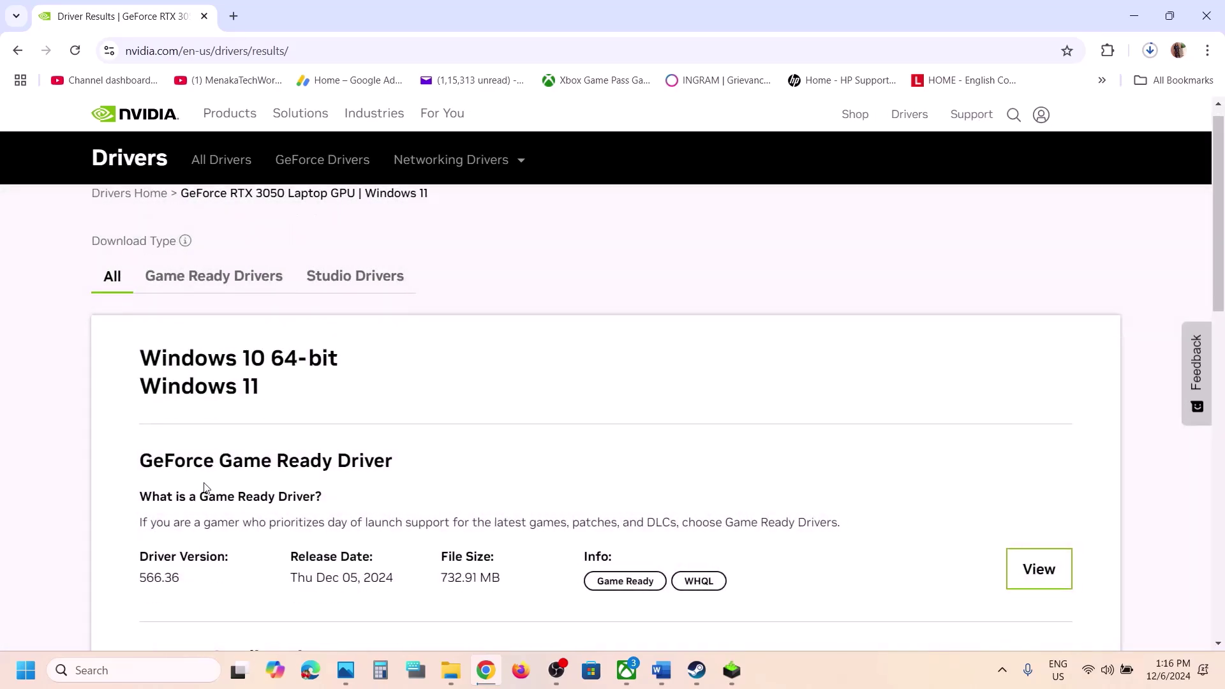
Open the details of GeForce Game Ready Driver 566.36 and download it.
{"action": "scroll", "coordinate": [205, 487], "scroll_direction": "down", "scroll_amount": 2}
{"action": "left_click_drag", "start_coordinate": [140, 448], "coordinate": [202, 450]}
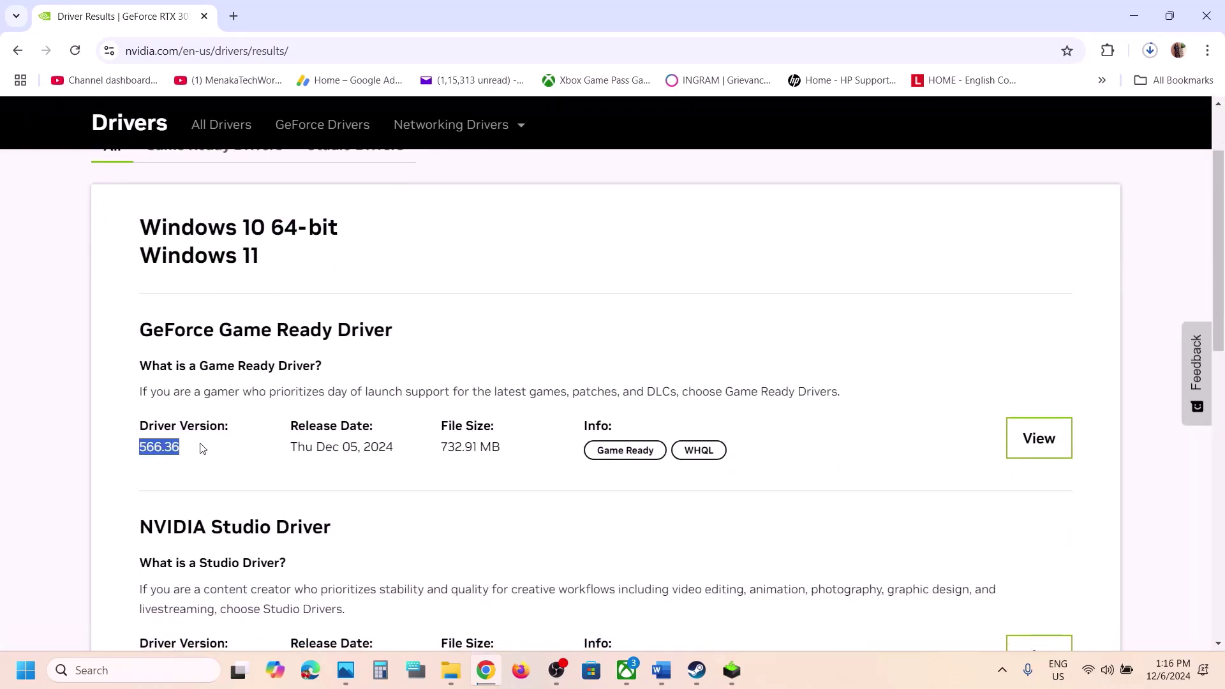
{"action": "left_click", "coordinate": [1037, 436]}
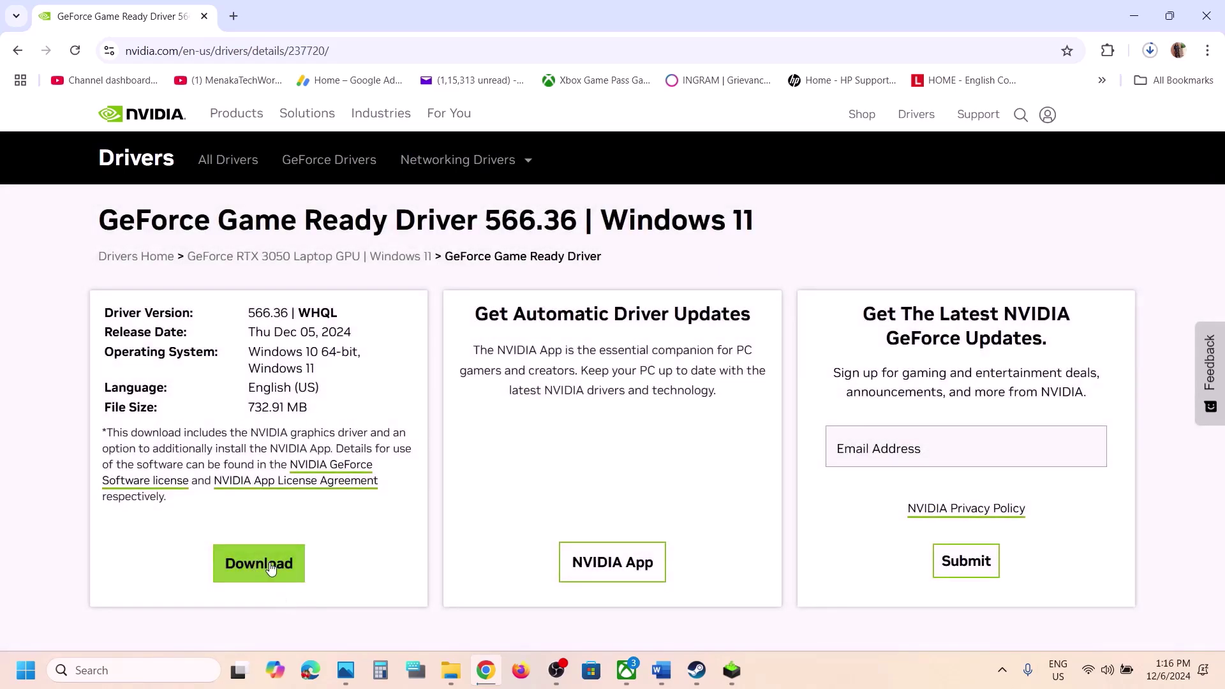
{"action": "left_click", "coordinate": [272, 567]}
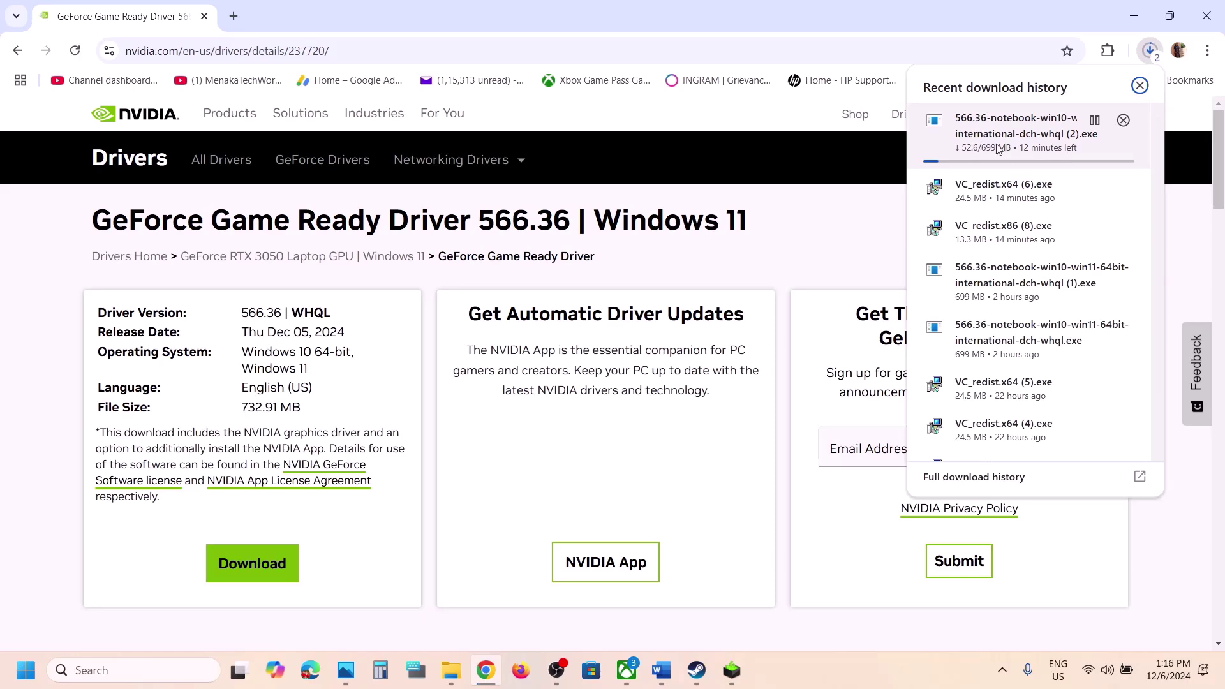
Run the NVIDIA installer with the Custom (Advanced) option and Perform a clean installation enabled.
{"action": "left_click", "coordinate": [732, 669]}
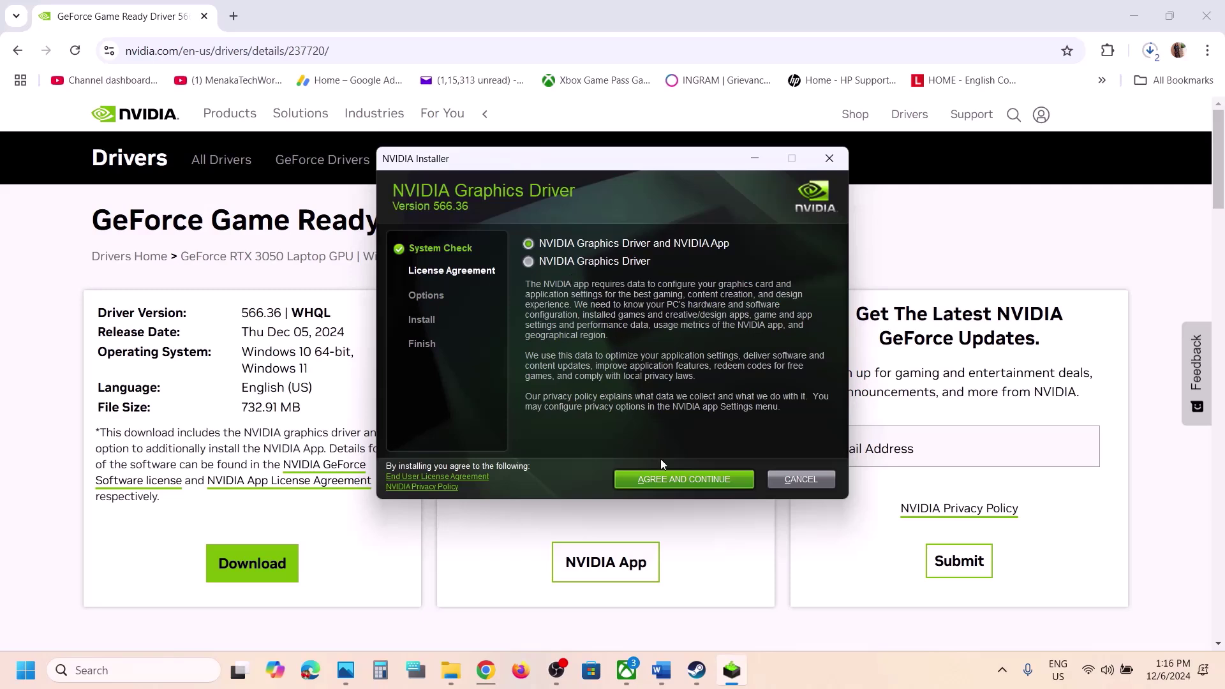
{"action": "left_click", "coordinate": [653, 478]}
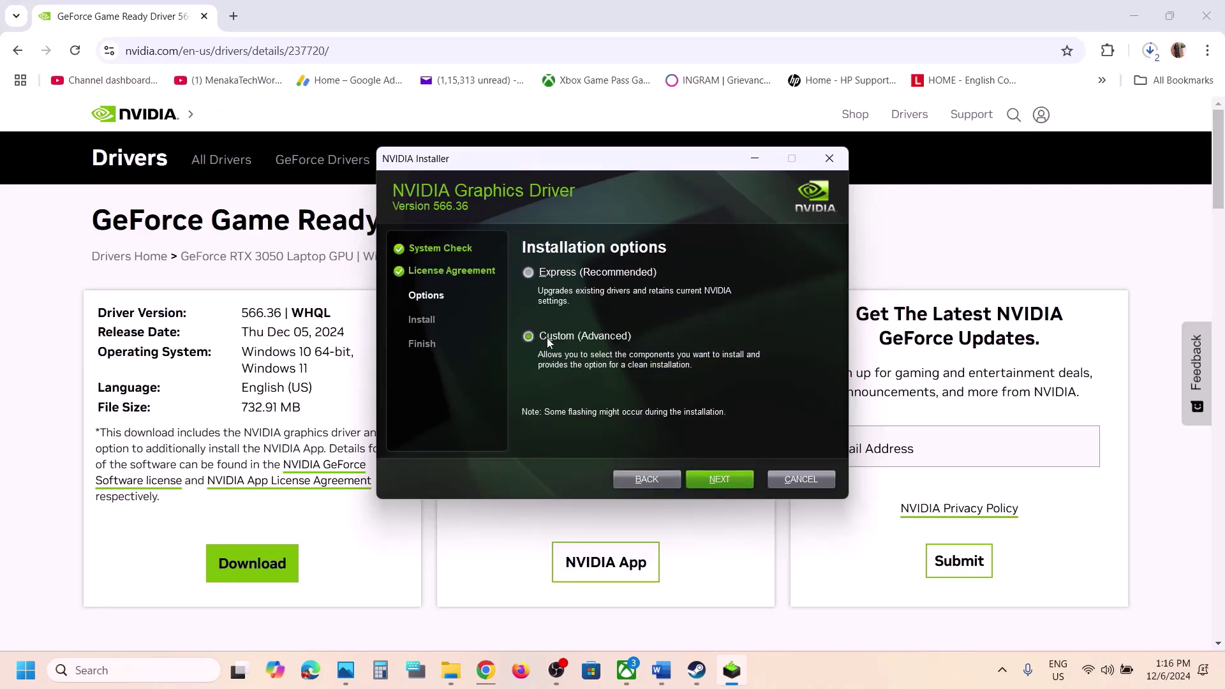
{"action": "left_click", "coordinate": [705, 480]}
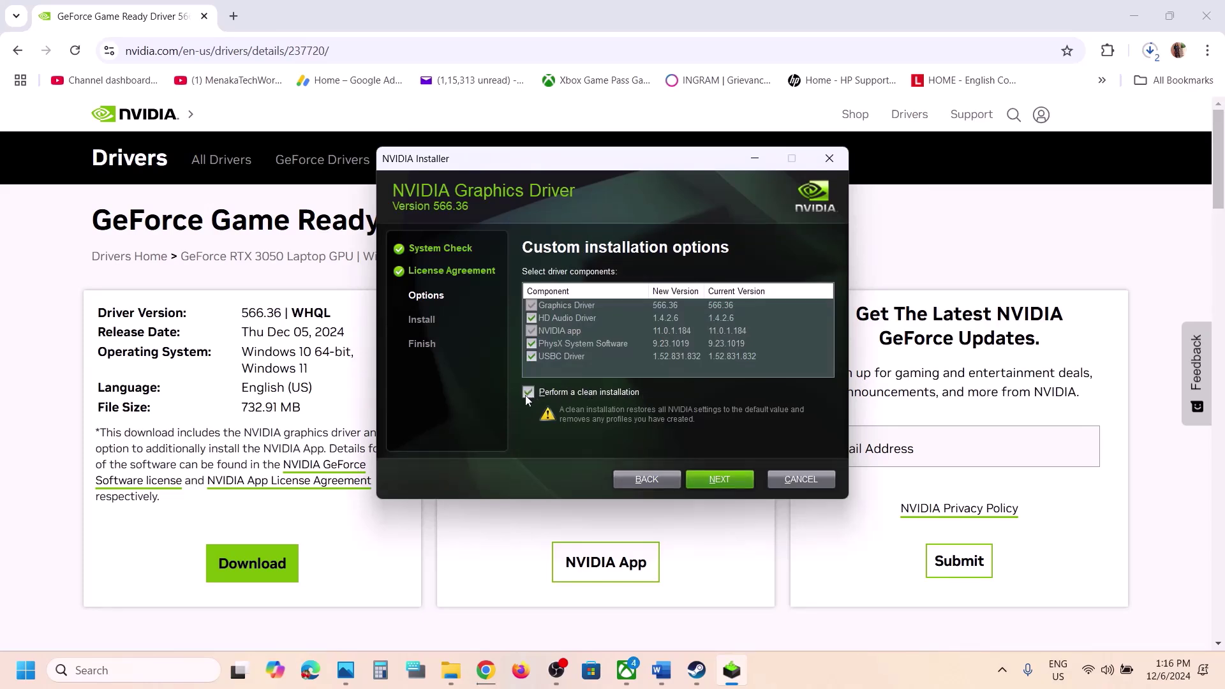
{"action": "left_click", "coordinate": [729, 482]}
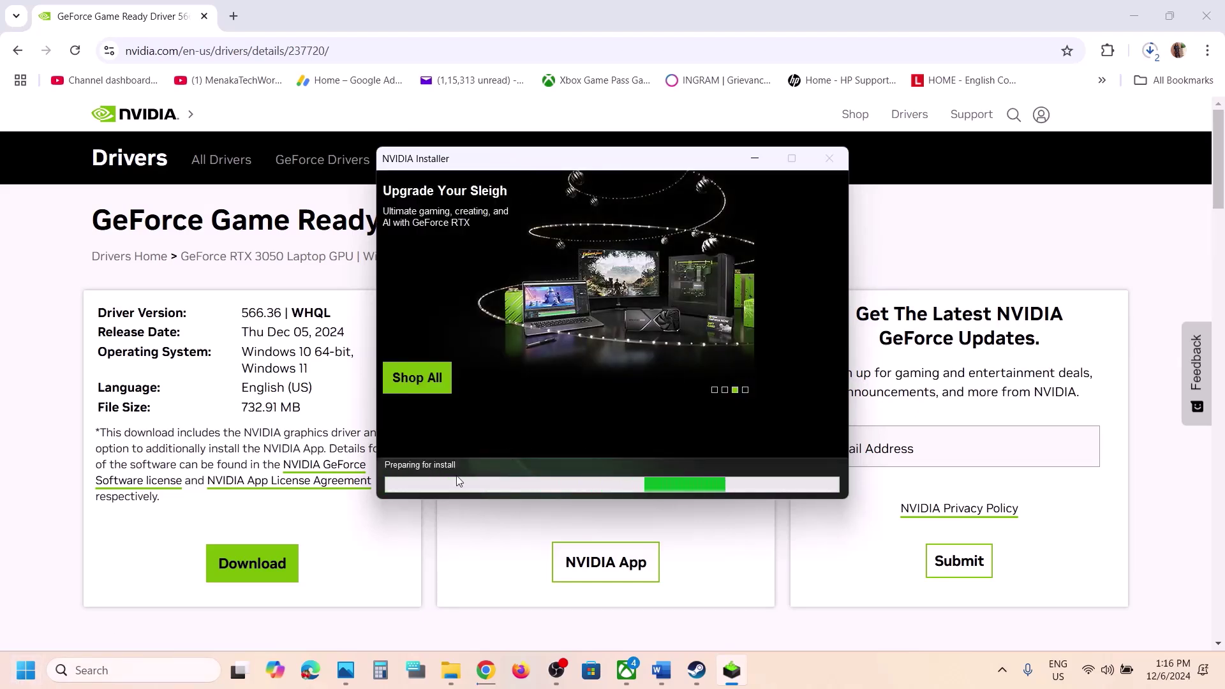
Look up the Restart option among the Windows power choices without restarting.
{"action": "key", "text": "super"}
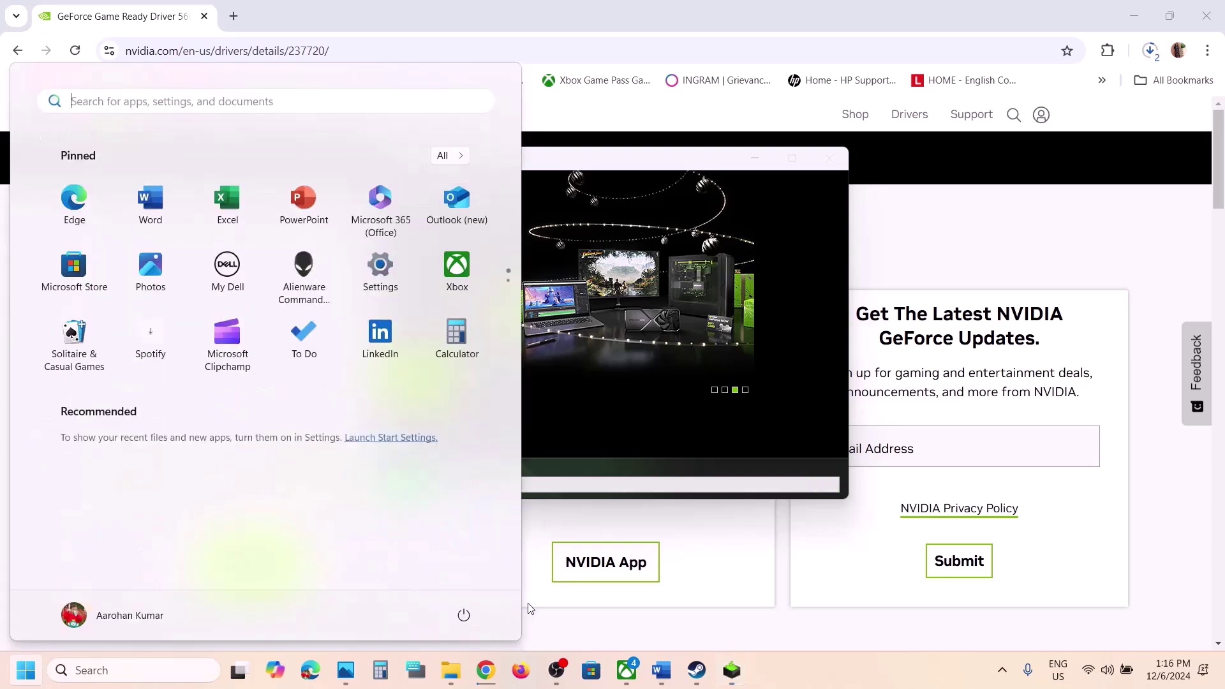
{"action": "left_click", "coordinate": [475, 621]}
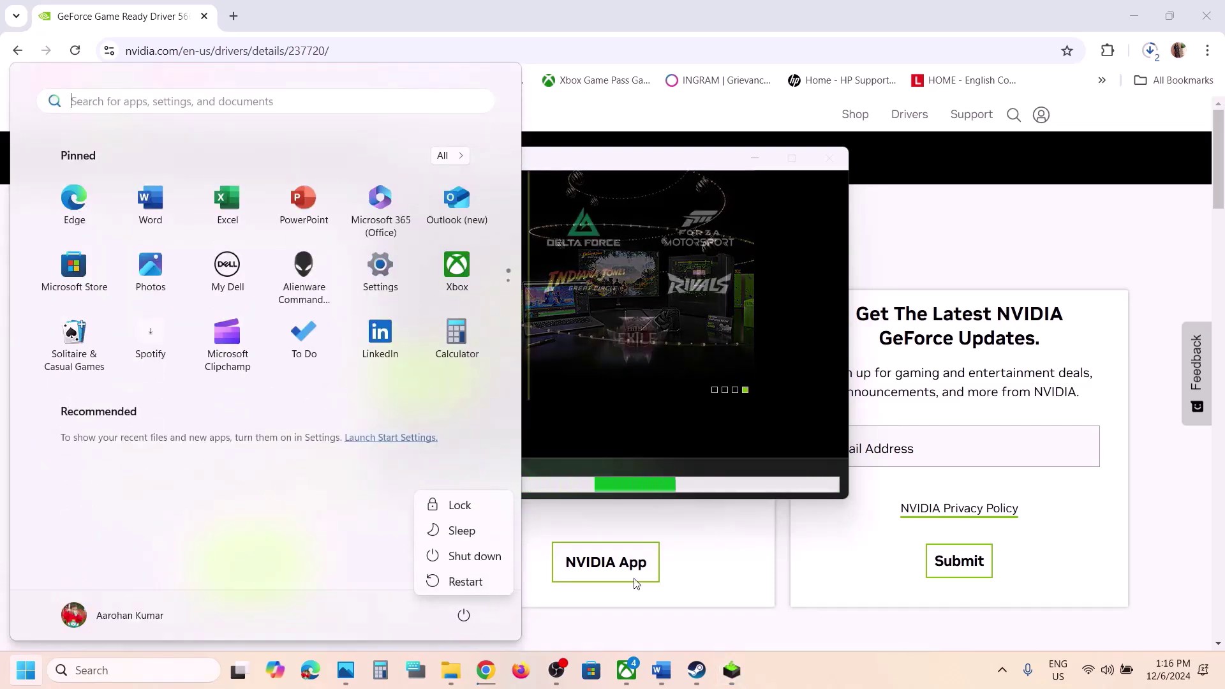
{"action": "key", "text": "Escape"}
{"action": "left_click", "coordinate": [779, 575]}
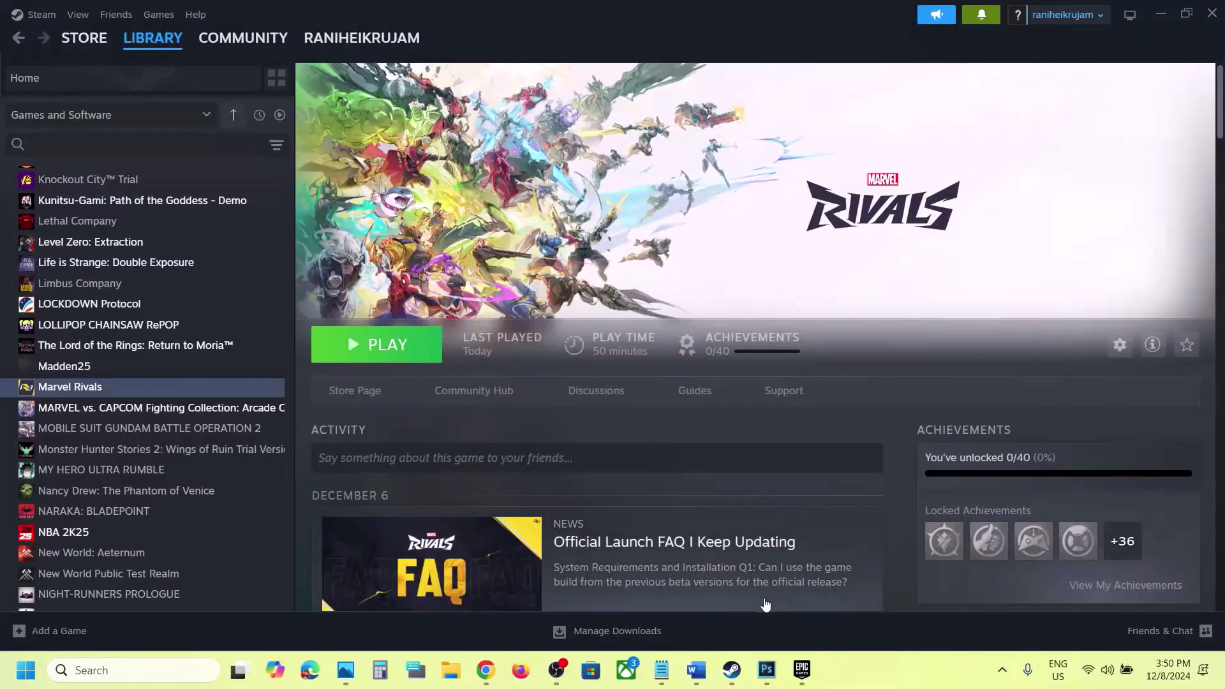
Copy the word "graphics" from Step 3 of the Word document and use it to find and open Windows Graphics settings.
{"action": "left_click", "coordinate": [696, 669]}
{"action": "scroll", "coordinate": [708, 438], "scroll_direction": "down", "scroll_amount": 3}
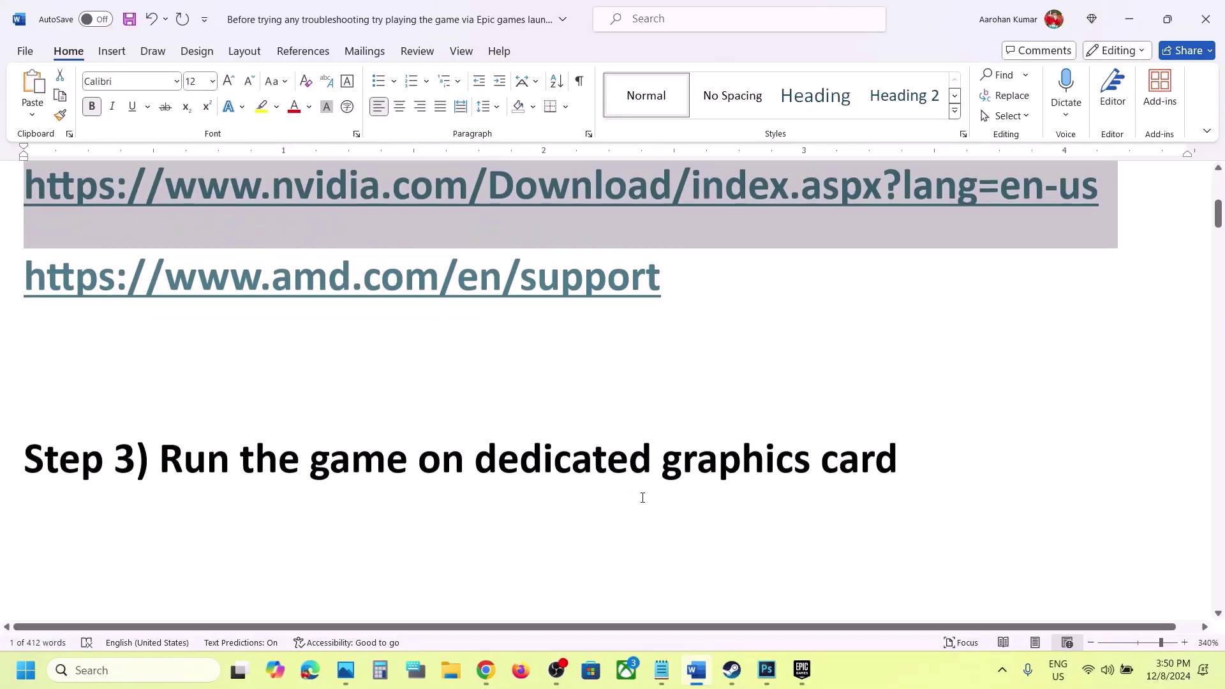
{"action": "double_click", "coordinate": [708, 439]}
{"action": "key", "text": "ctrl+c"}
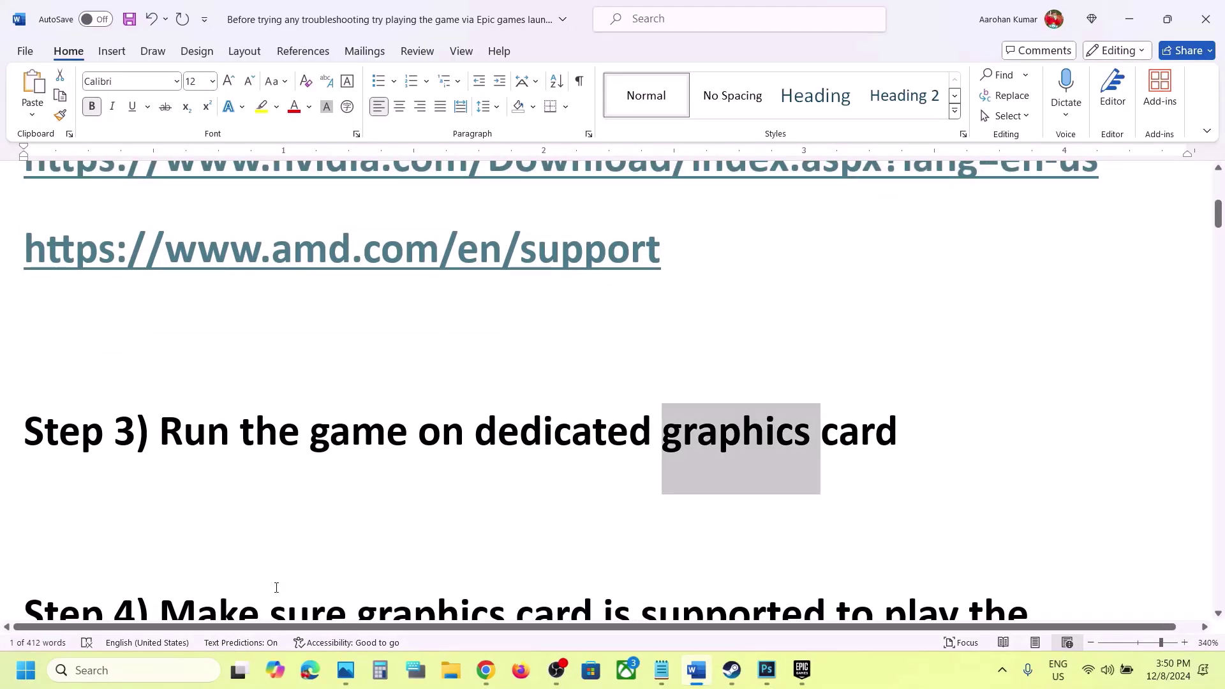
{"action": "left_click", "coordinate": [134, 670]}
{"action": "key", "text": "ctrl+v"}
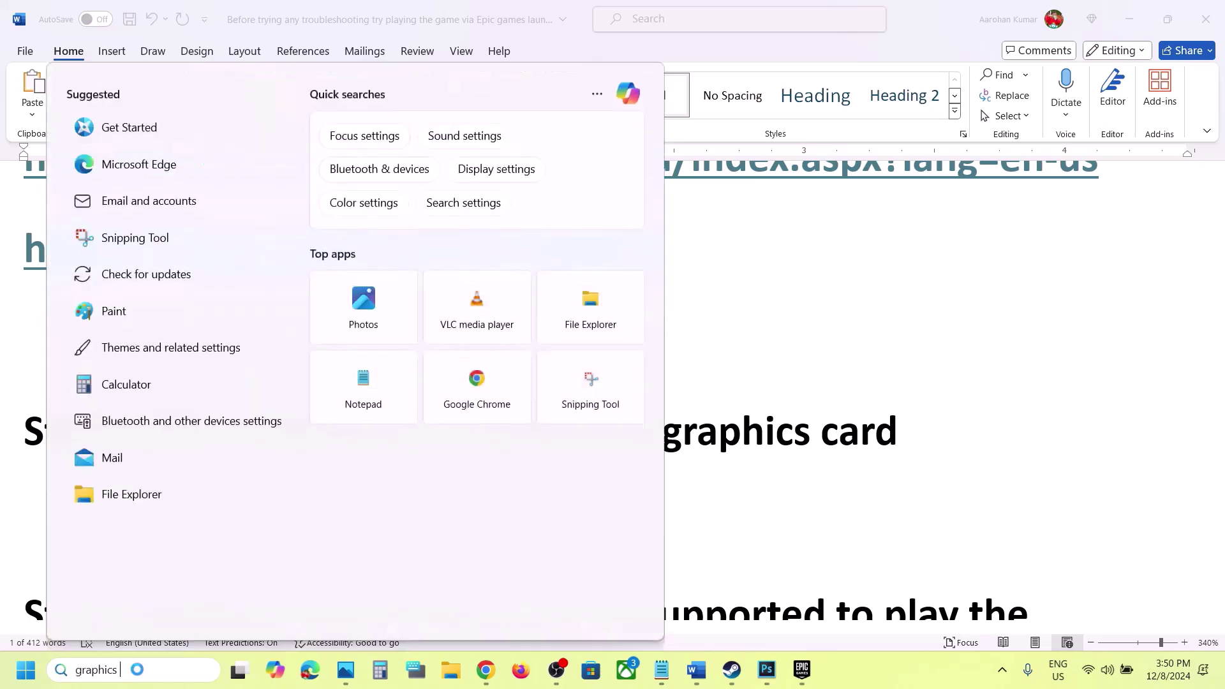
{"action": "left_click", "coordinate": [210, 172]}
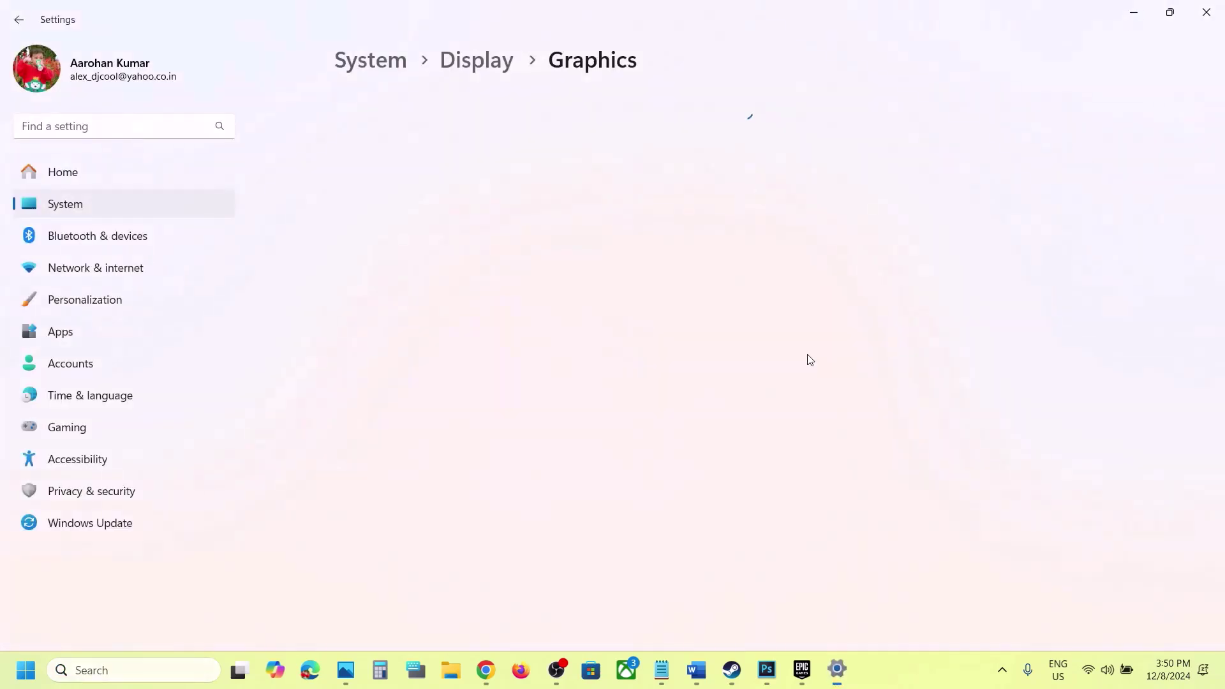
Add the Marvel application from the MarvelRivals\MarvelGame folder as a desktop app in the custom graphics settings.
{"action": "left_click", "coordinate": [906, 435]}
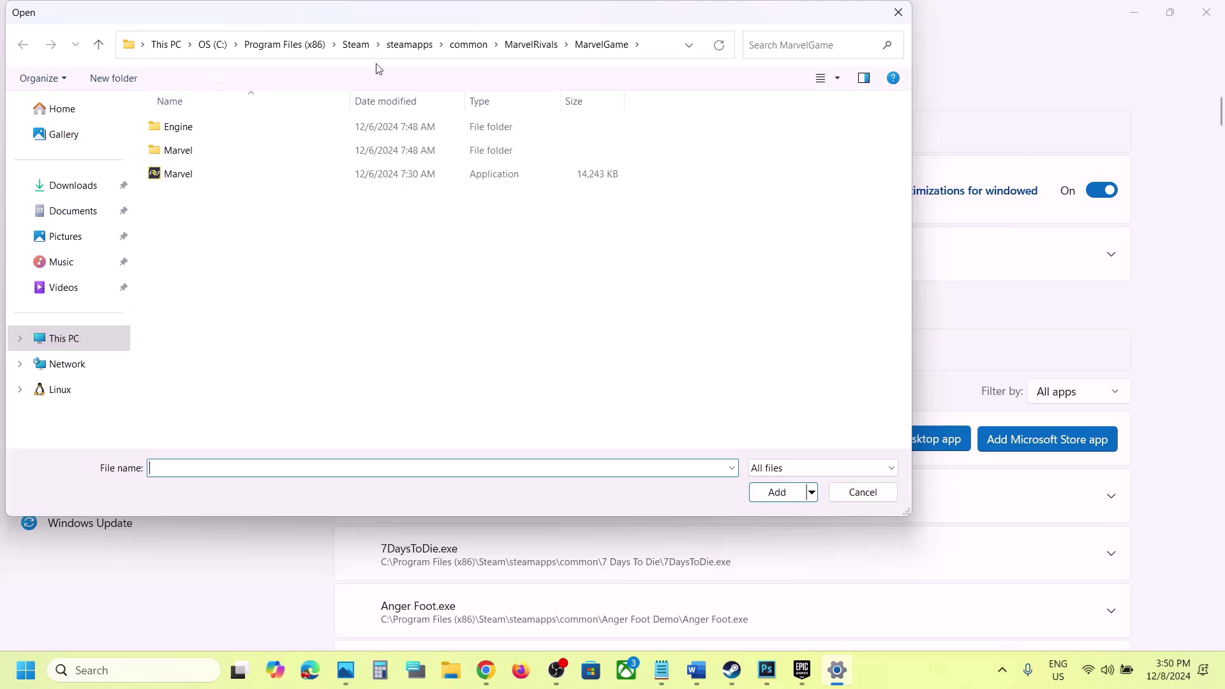
{"action": "left_click", "coordinate": [652, 55]}
{"action": "left_click", "coordinate": [98, 44]}
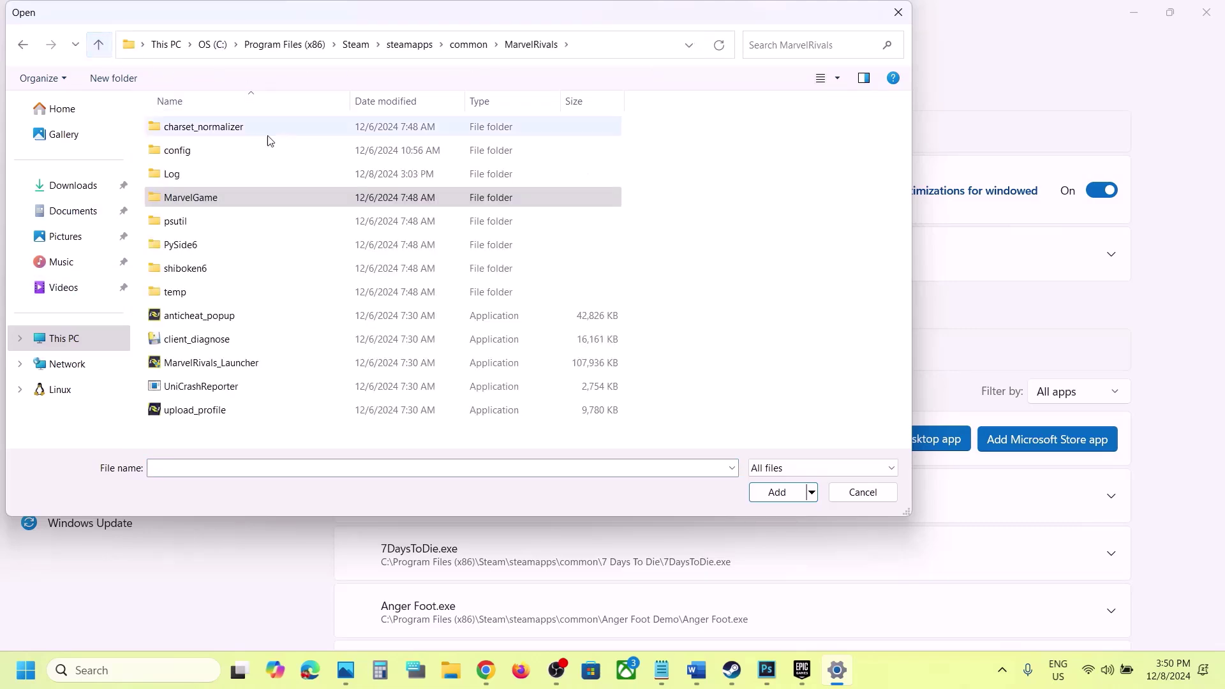
{"action": "left_click", "coordinate": [587, 42]}
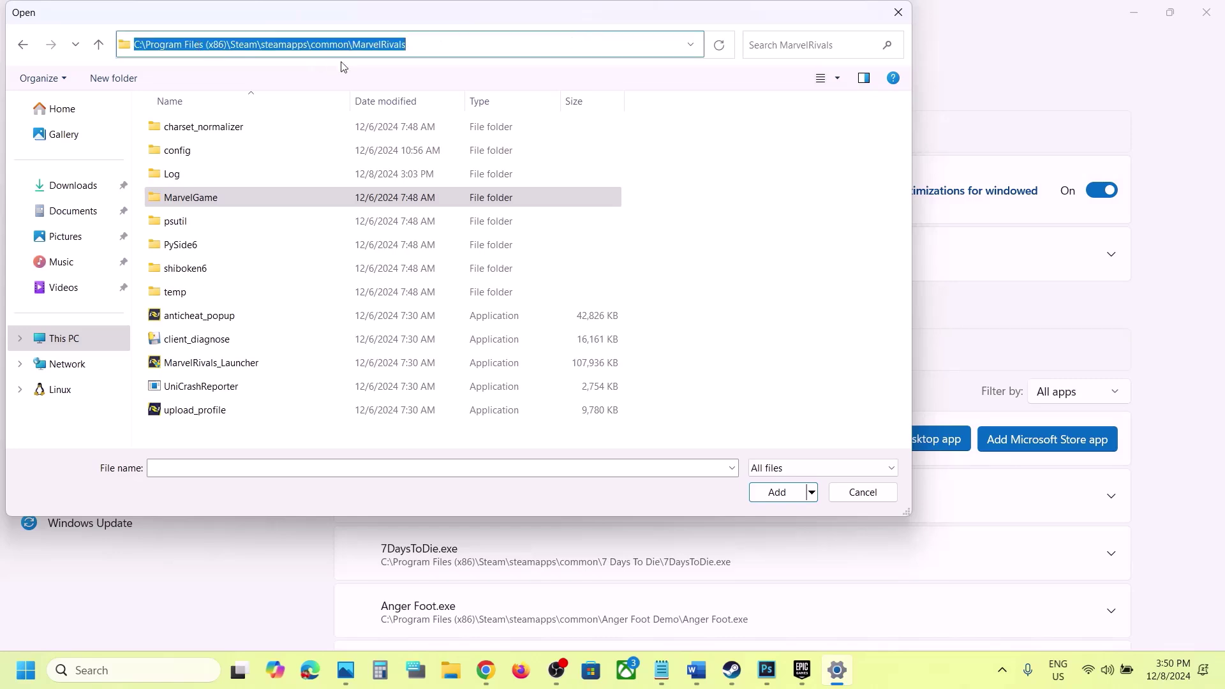
{"action": "left_click", "coordinate": [211, 202]}
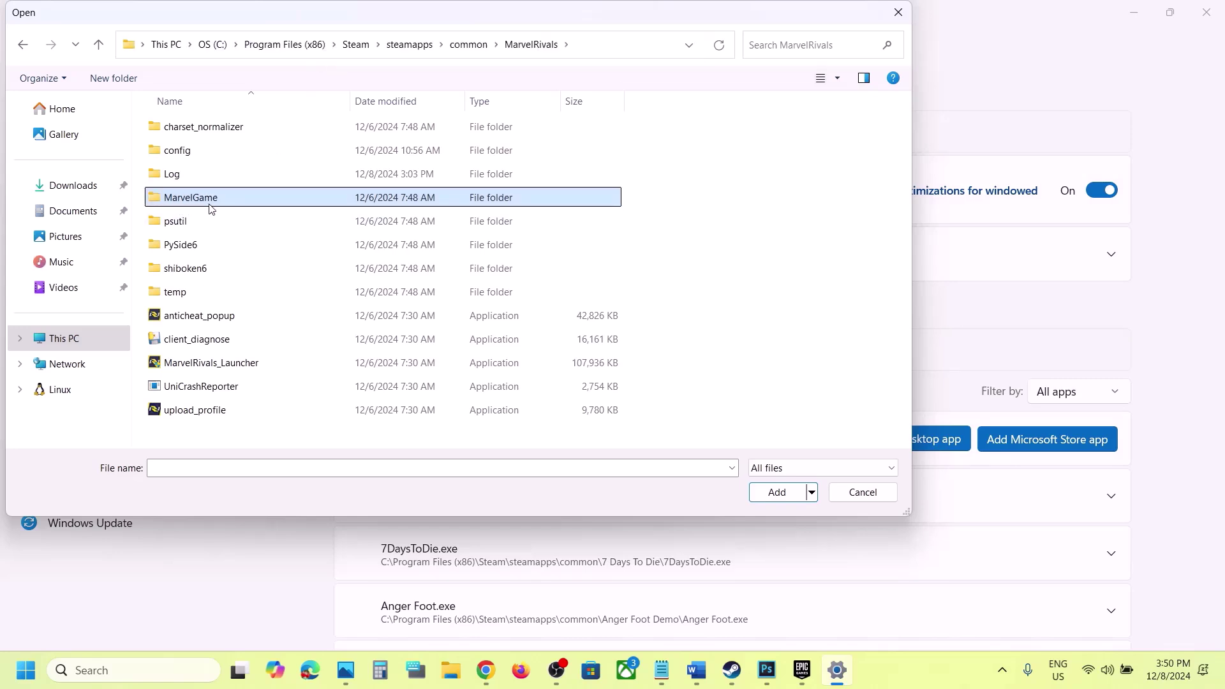
{"action": "double_click", "coordinate": [210, 203]}
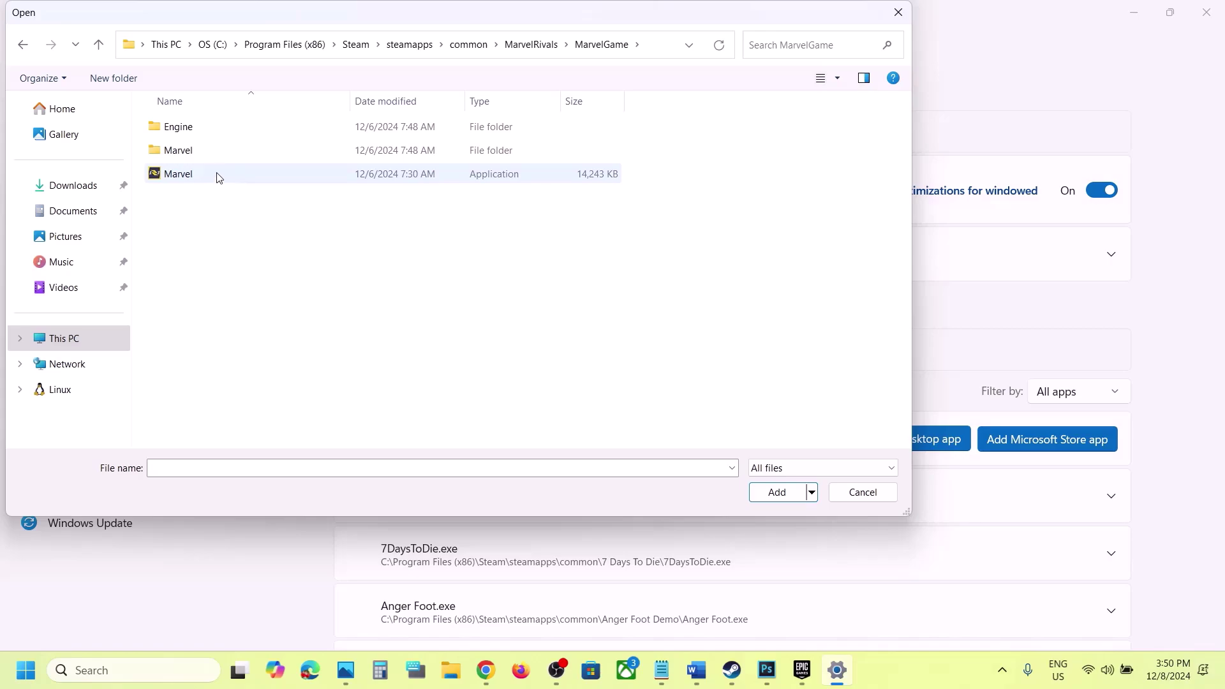
{"action": "left_click", "coordinate": [212, 177]}
{"action": "left_click", "coordinate": [775, 492]}
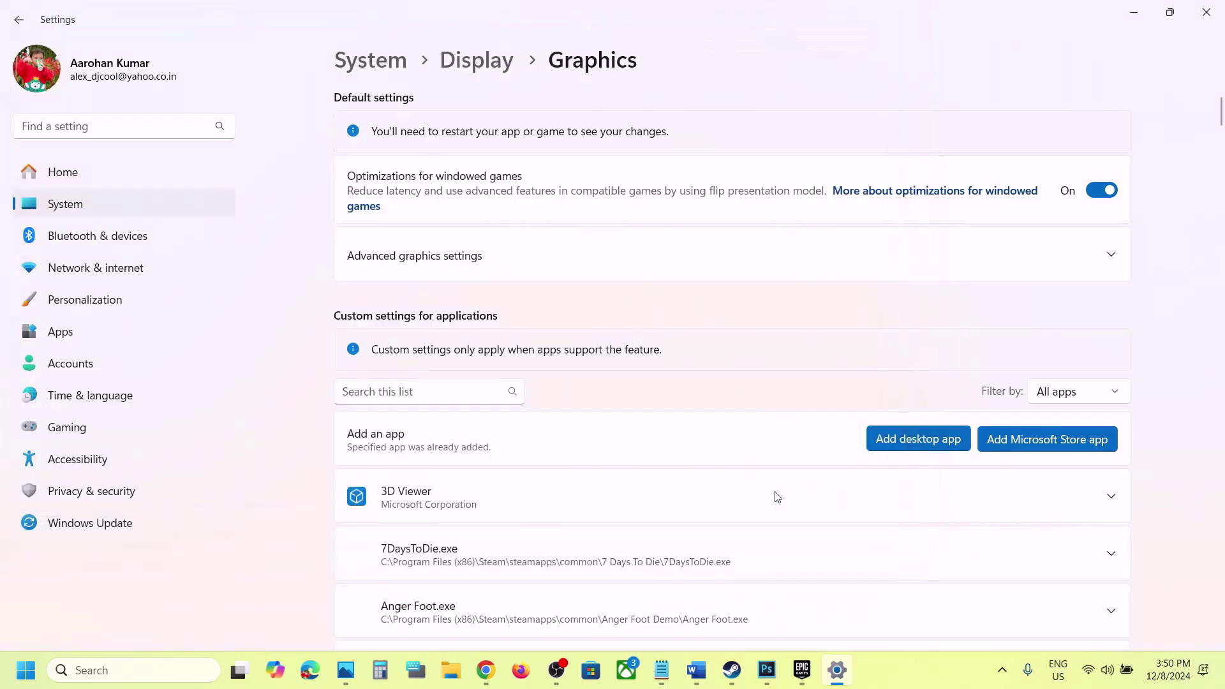
Find BootstrapPackagedGame in the app list and set its GPU preference to High Performance (NVIDIA GeForce RTX 3050 Laptop GPU).
{"action": "scroll", "coordinate": [774, 495], "scroll_direction": "down", "scroll_amount": 15}
{"action": "scroll", "coordinate": [775, 492], "scroll_direction": "down", "scroll_amount": 20}
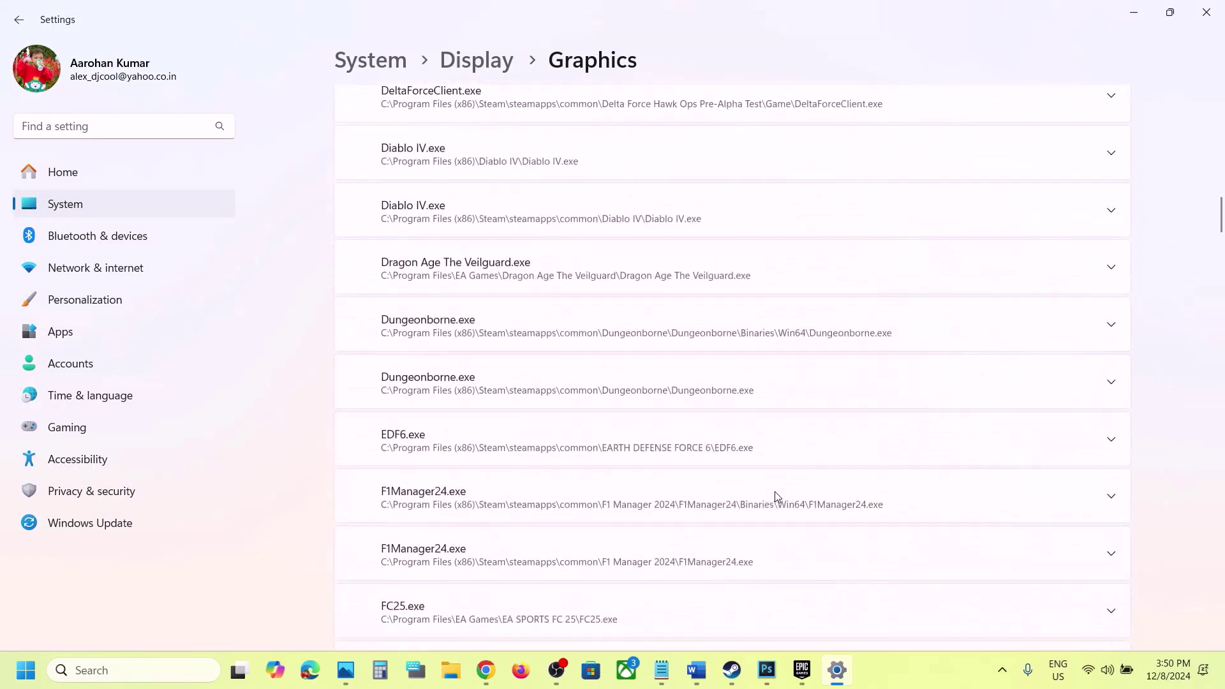
{"action": "scroll", "coordinate": [777, 497], "scroll_direction": "down", "scroll_amount": 20}
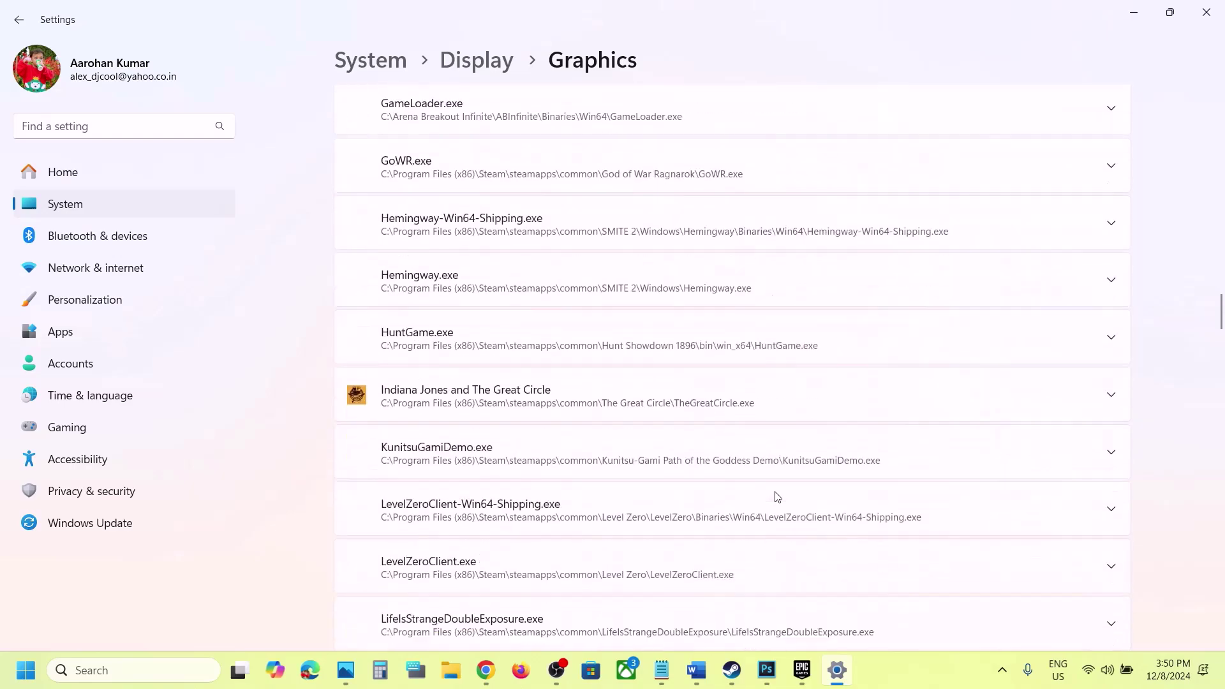
{"action": "scroll", "coordinate": [777, 496], "scroll_direction": "down", "scroll_amount": 20}
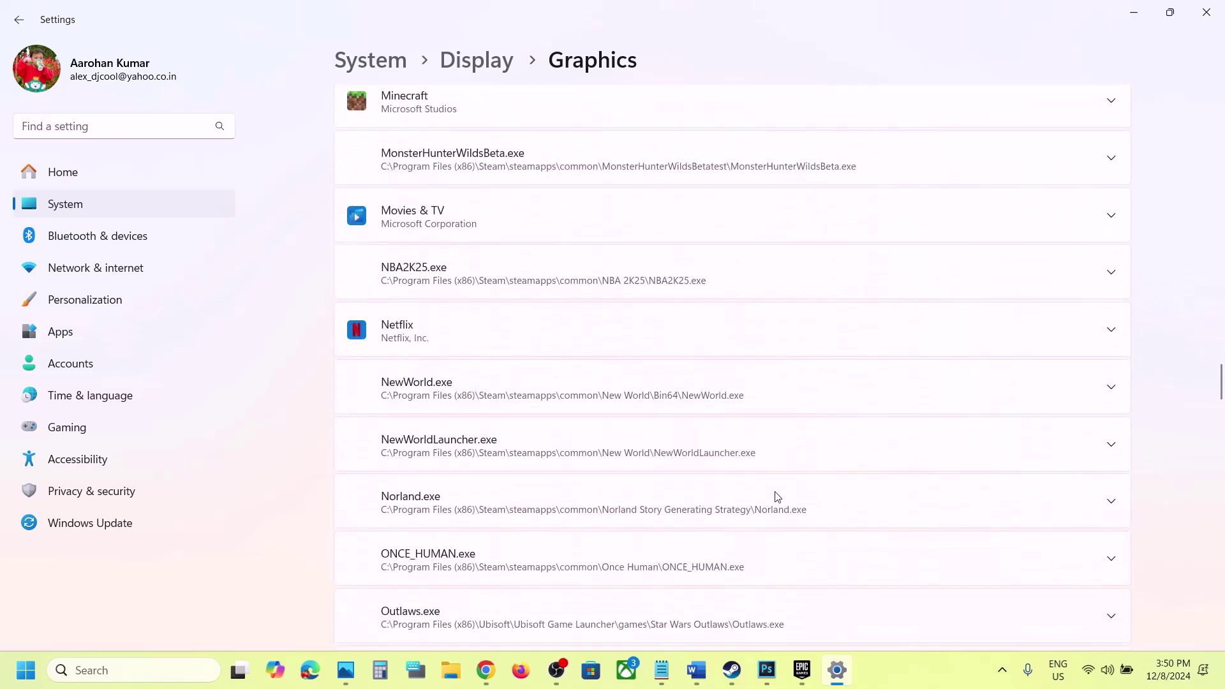
{"action": "scroll", "coordinate": [777, 496], "scroll_direction": "down", "scroll_amount": 20}
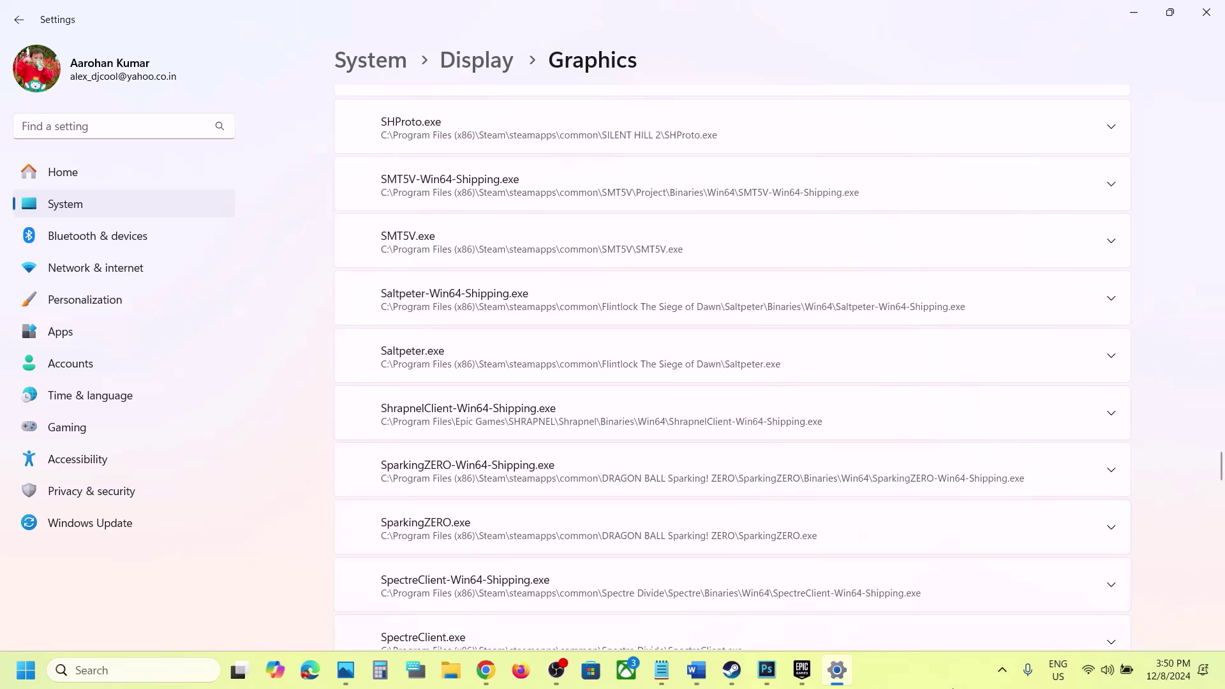
{"action": "left_click", "coordinate": [948, 659]}
{"action": "left_click", "coordinate": [1112, 424]}
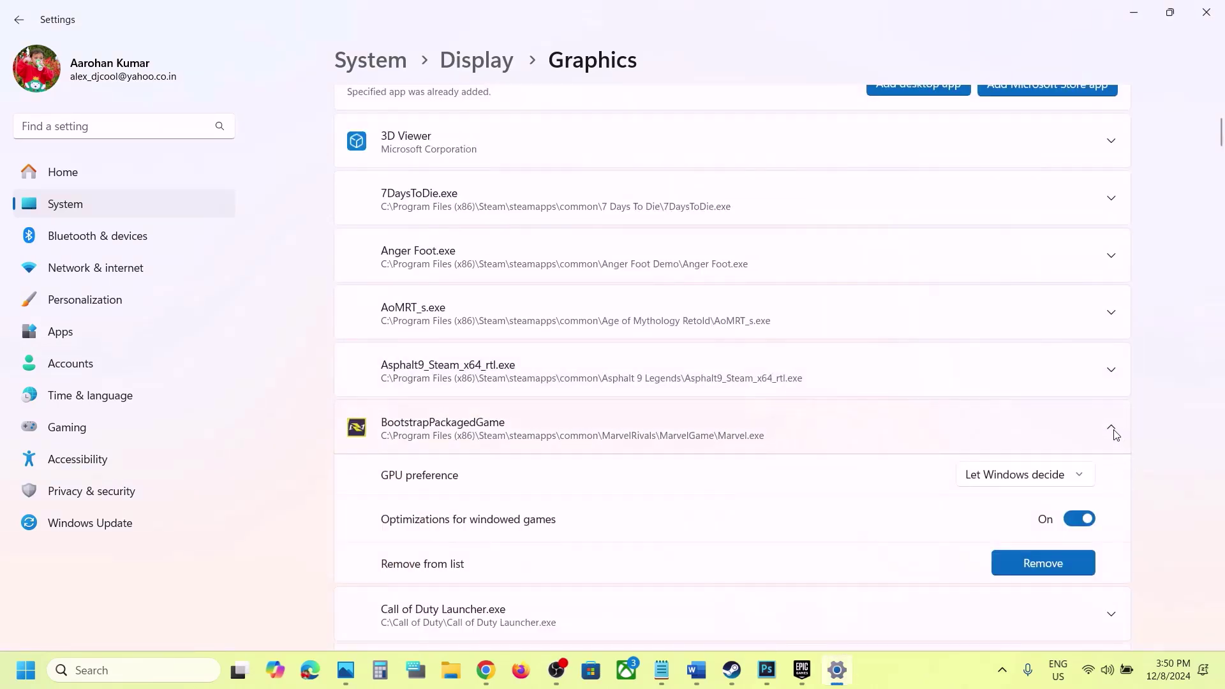
{"action": "left_click", "coordinate": [1113, 429]}
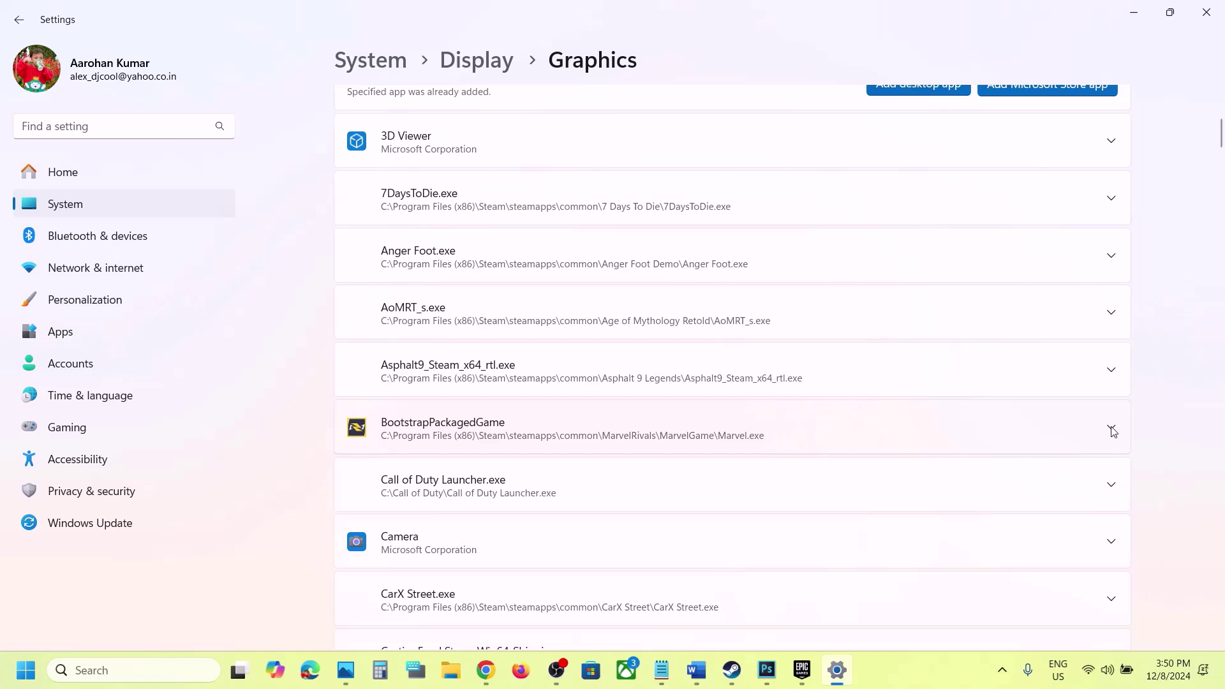
{"action": "left_click", "coordinate": [1113, 430]}
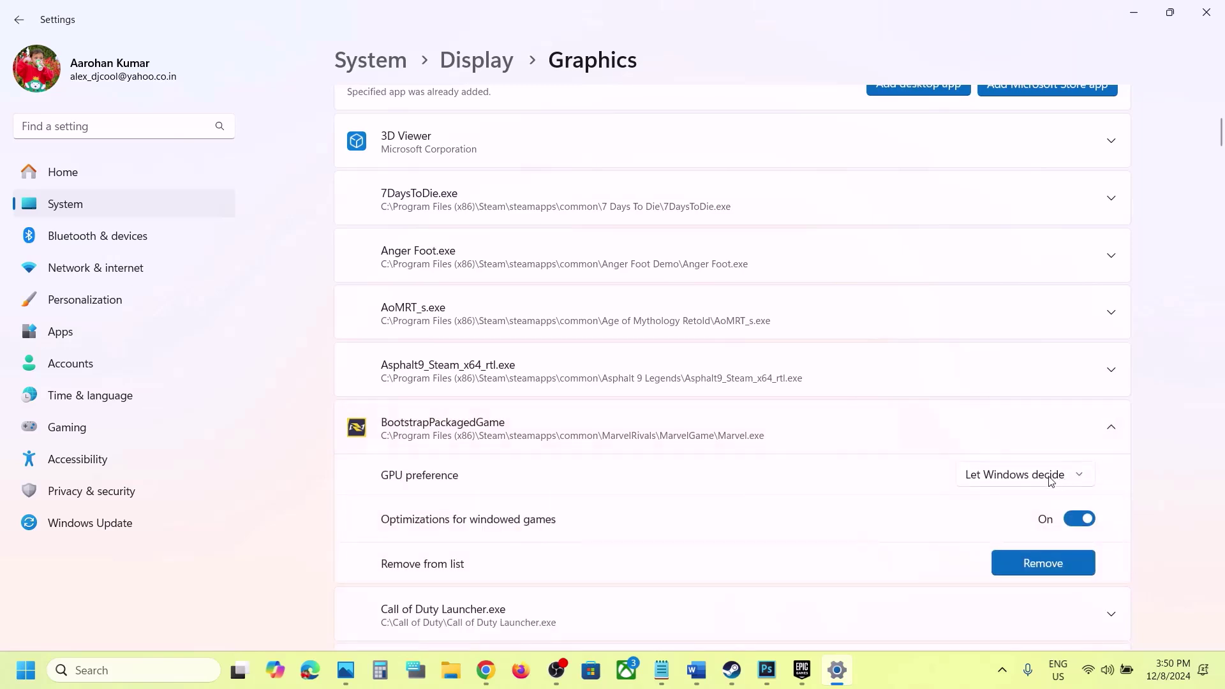
{"action": "left_click", "coordinate": [1051, 481]}
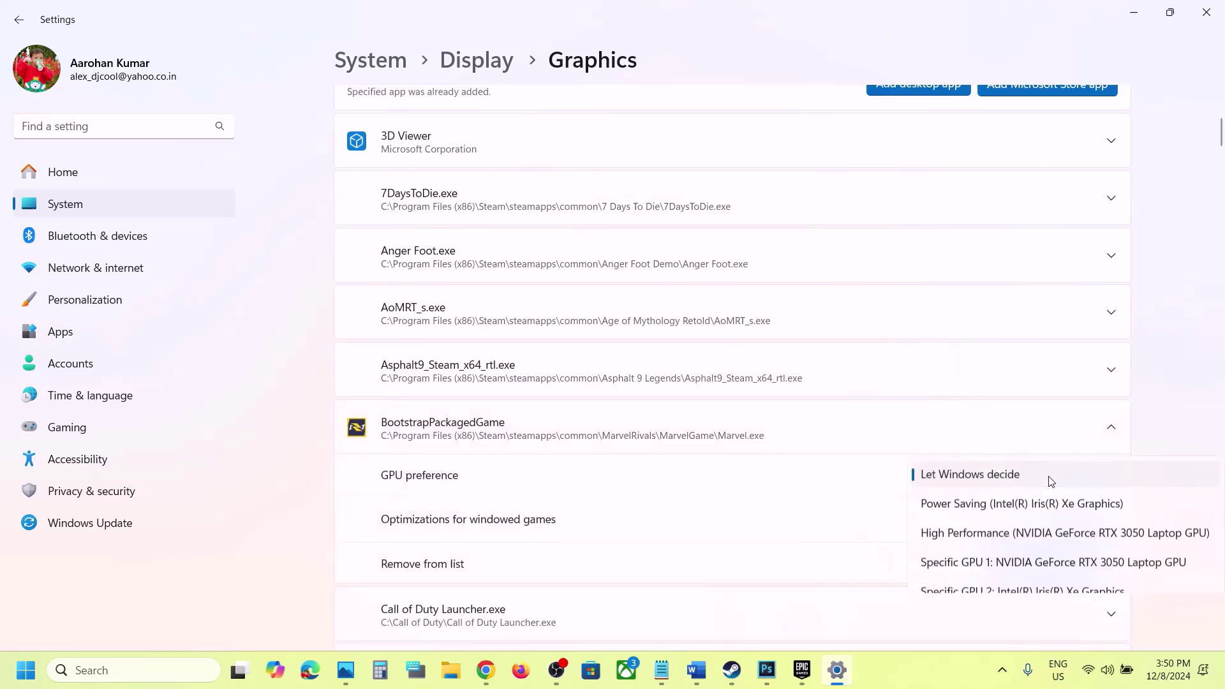
{"action": "left_click", "coordinate": [1019, 532]}
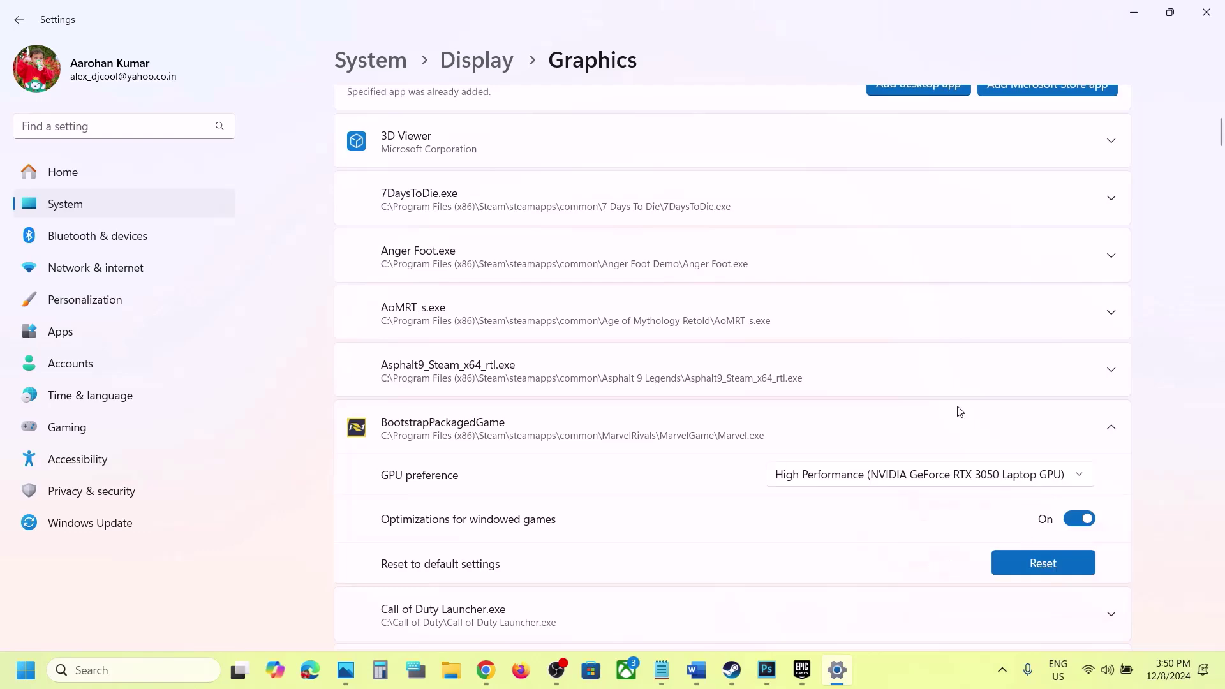
Add Marvel-Win64-Shipping from the MarvelGame\Marvel\Binaries\Win64 folder as another desktop app.
{"action": "scroll", "coordinate": [957, 410], "scroll_direction": "up", "scroll_amount": 4}
{"action": "left_click", "coordinate": [908, 295]}
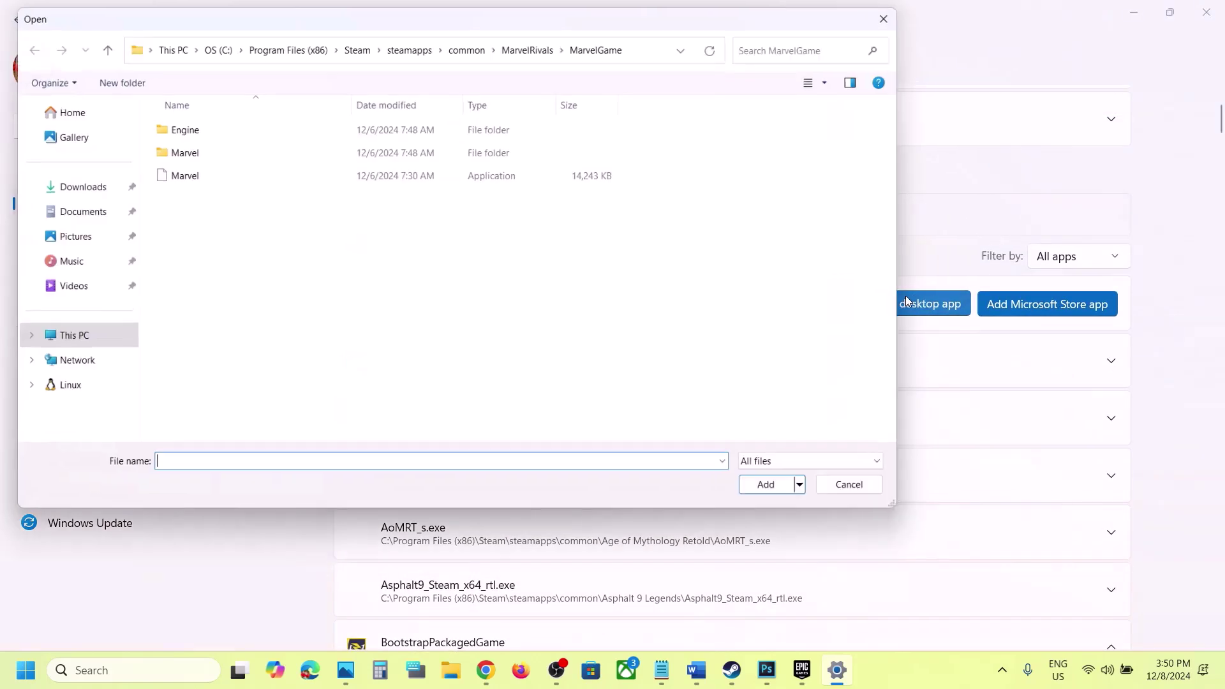
{"action": "double_click", "coordinate": [181, 150]}
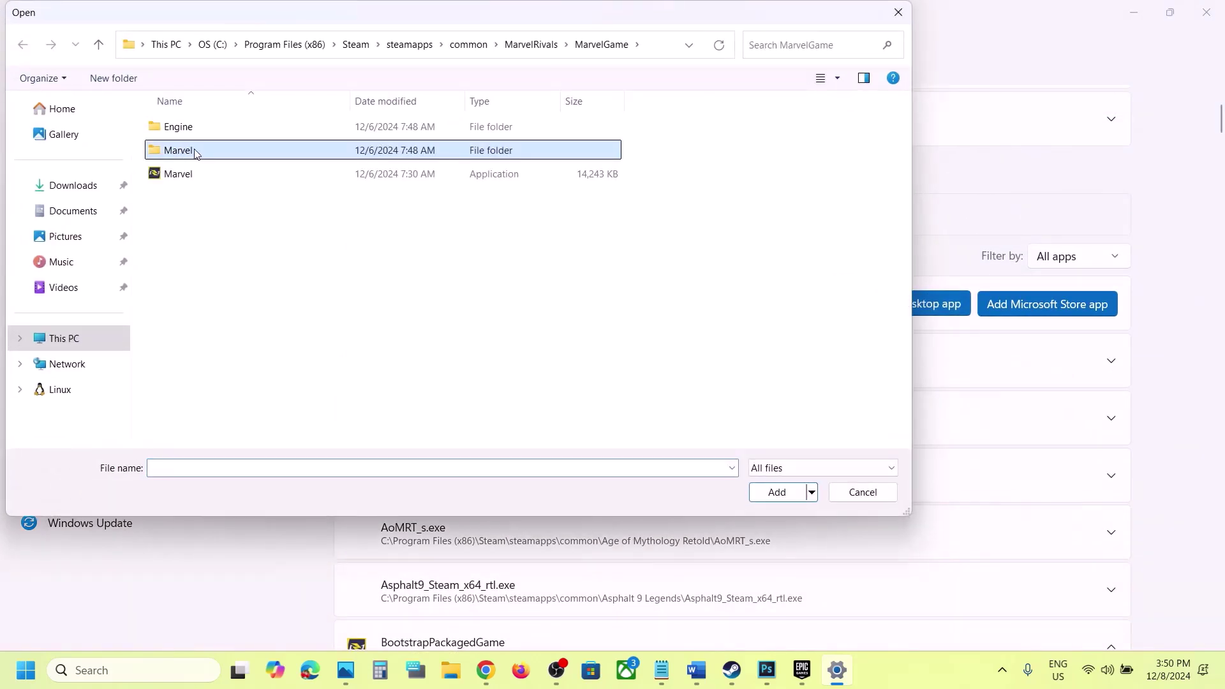
{"action": "left_click", "coordinate": [209, 134]}
{"action": "double_click", "coordinate": [209, 131]}
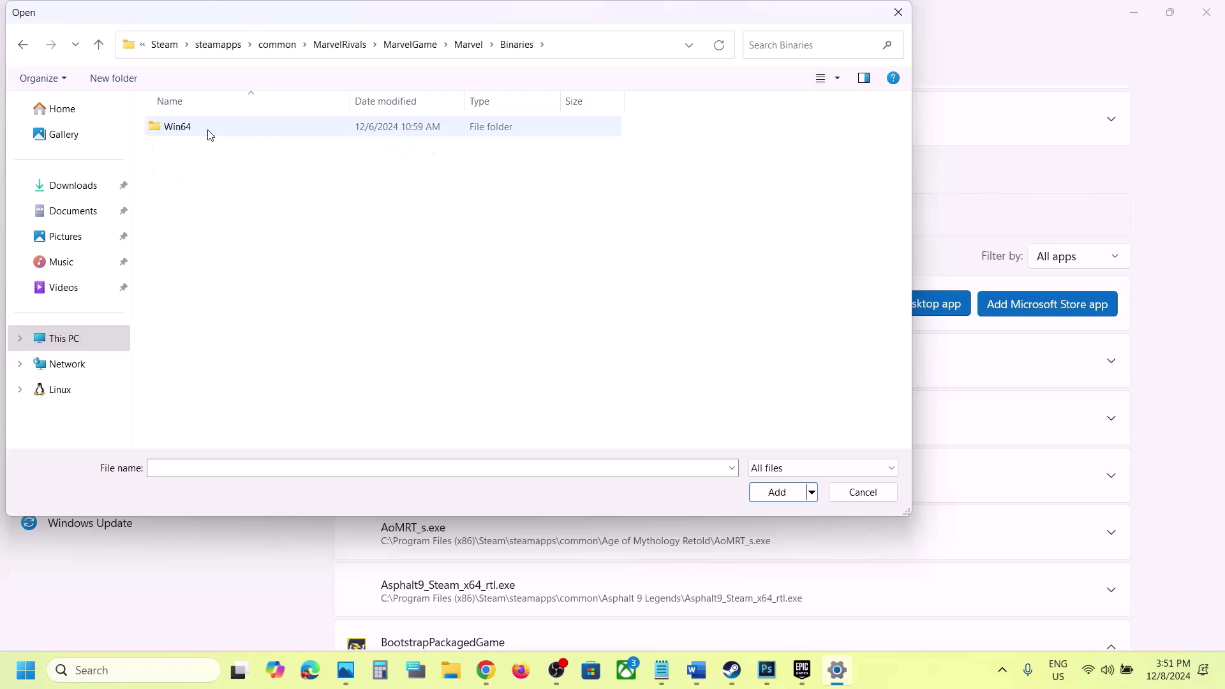
{"action": "double_click", "coordinate": [208, 129]}
{"action": "left_click", "coordinate": [223, 220]}
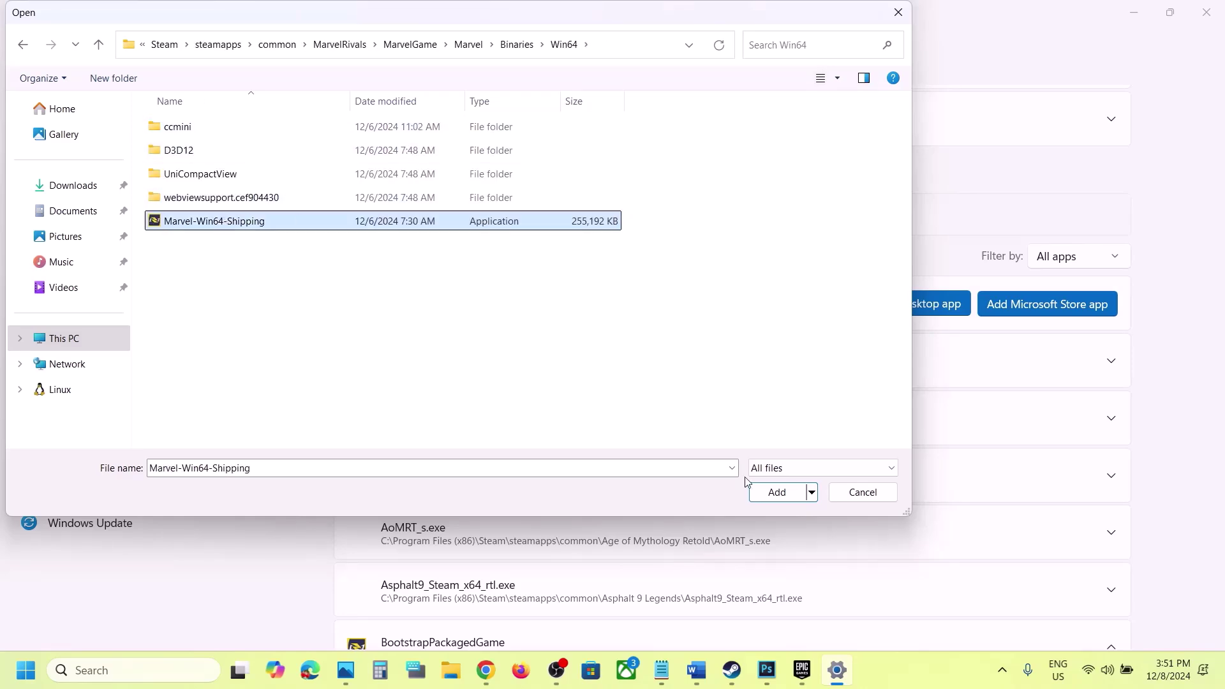
{"action": "left_click", "coordinate": [775, 493]}
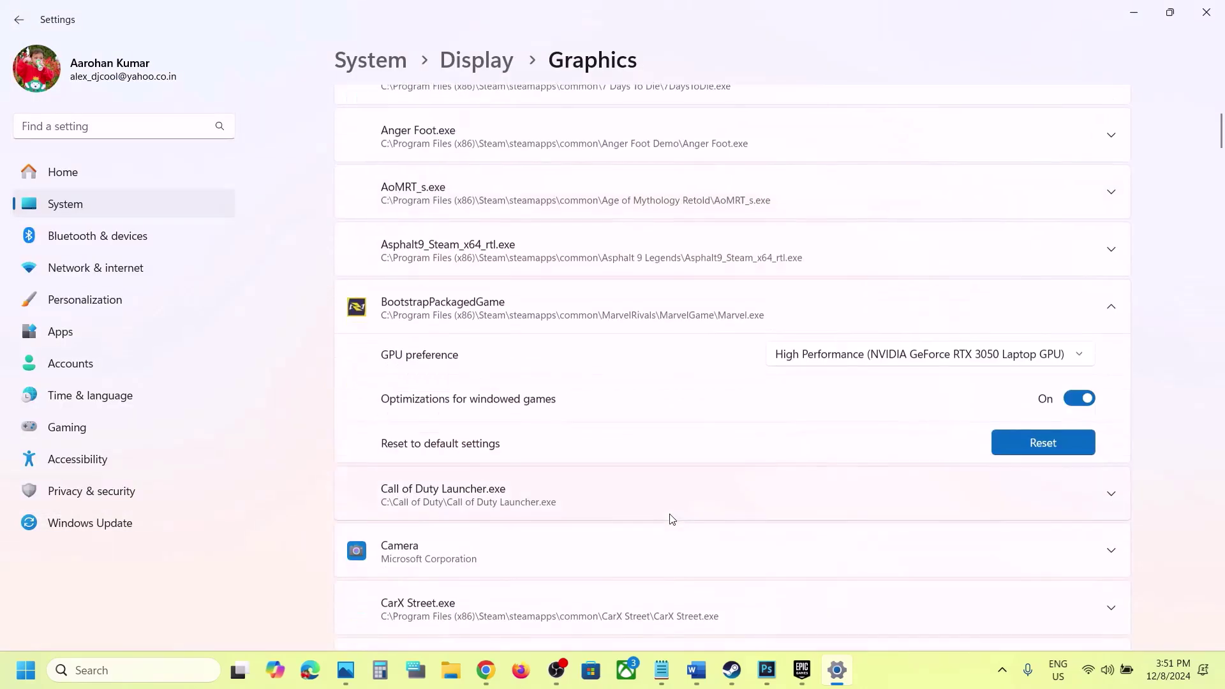
Set the GPU preference of Marvel Rivals to High Performance (NVIDIA GeForce RTX 3050 Laptop GPU) and close Settings.
{"action": "scroll", "coordinate": [671, 519], "scroll_direction": "down", "scroll_amount": 20}
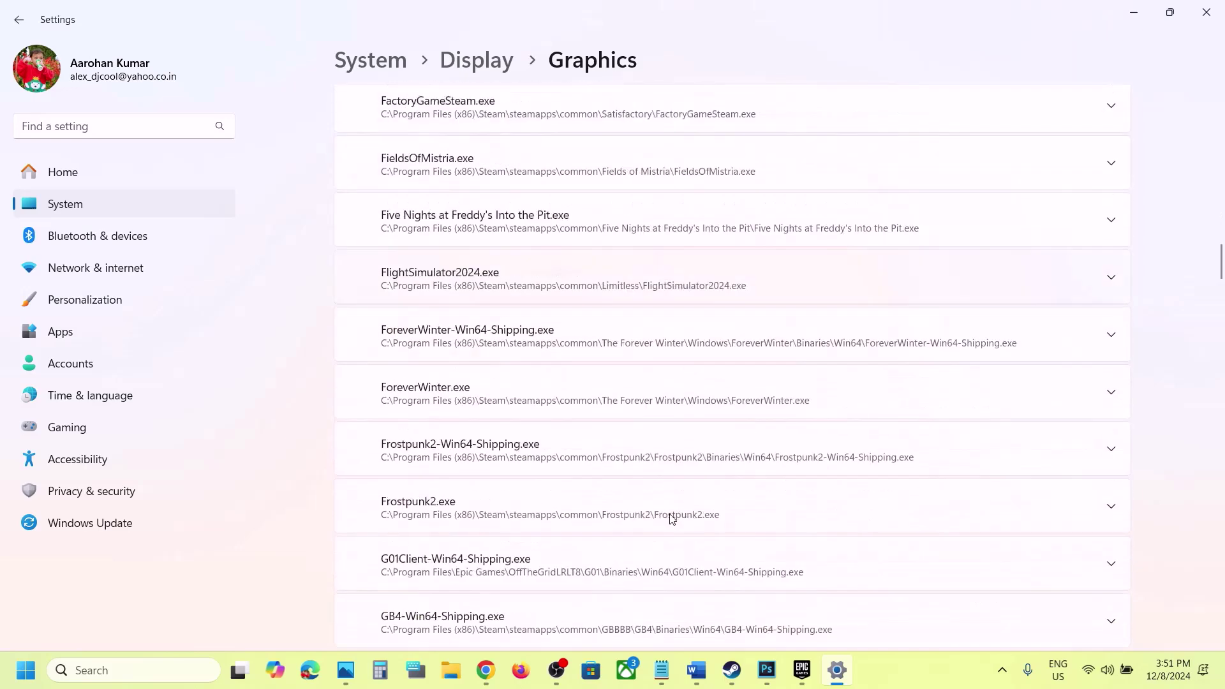
{"action": "scroll", "coordinate": [672, 519], "scroll_direction": "down", "scroll_amount": 20}
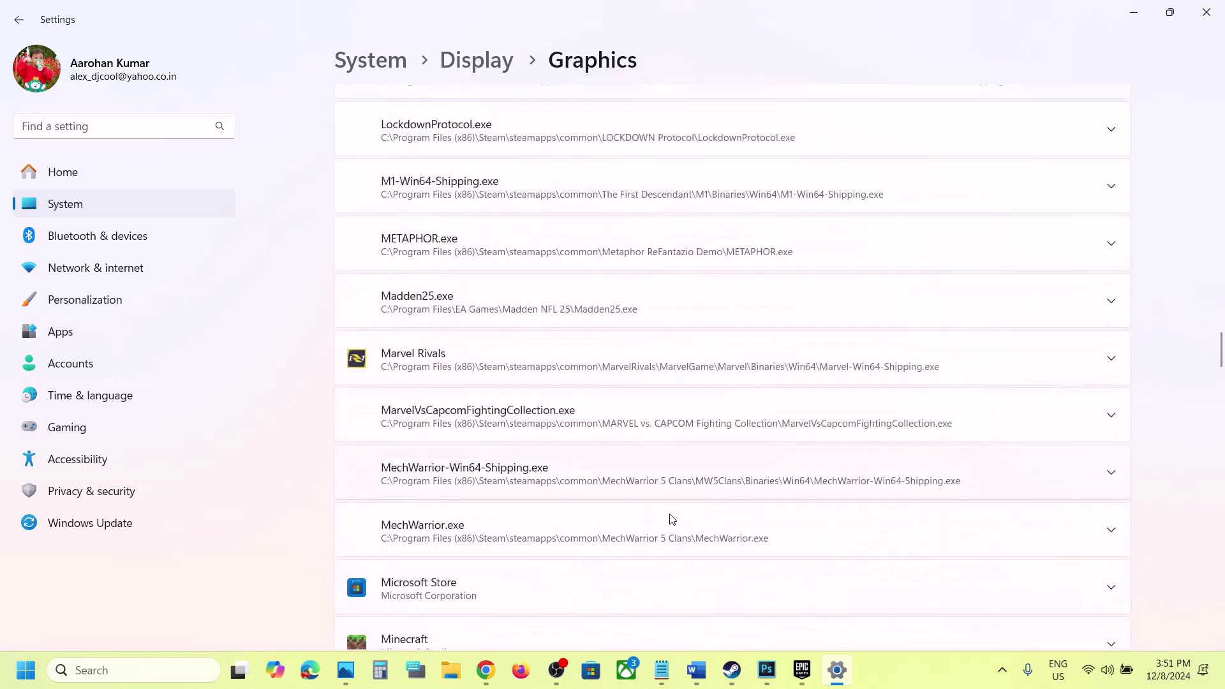
{"action": "scroll", "coordinate": [672, 518], "scroll_direction": "down", "scroll_amount": 2}
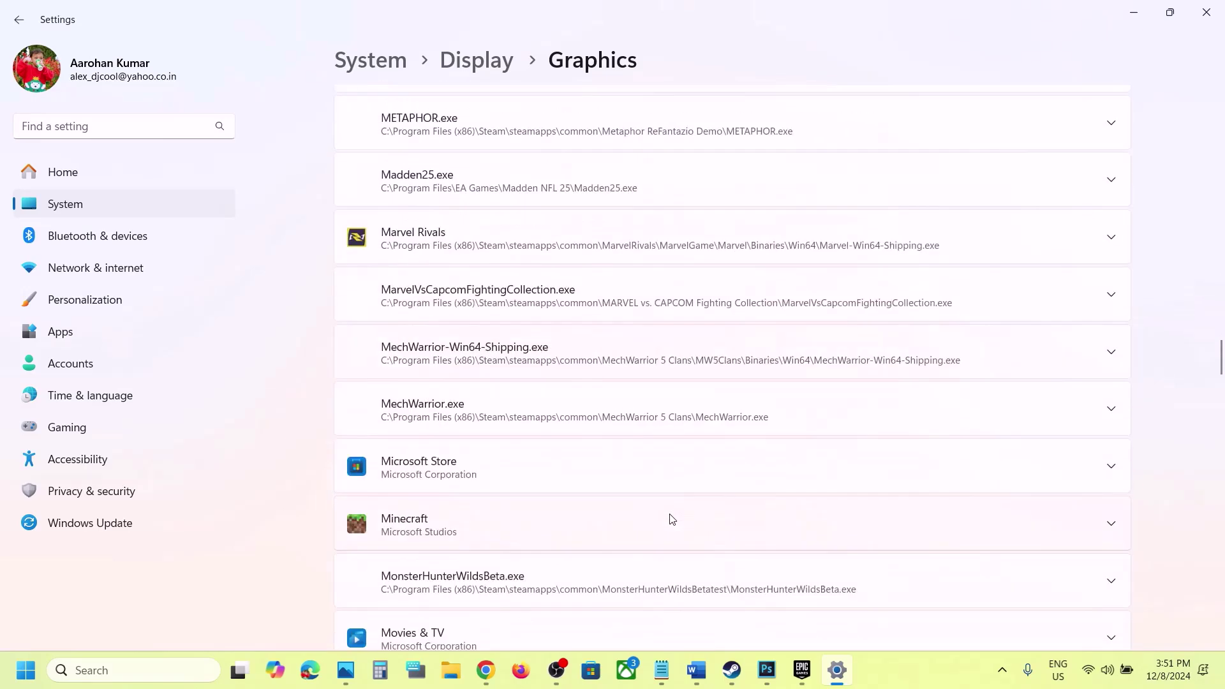
{"action": "left_click", "coordinate": [1109, 237]}
{"action": "left_click", "coordinate": [1032, 377]}
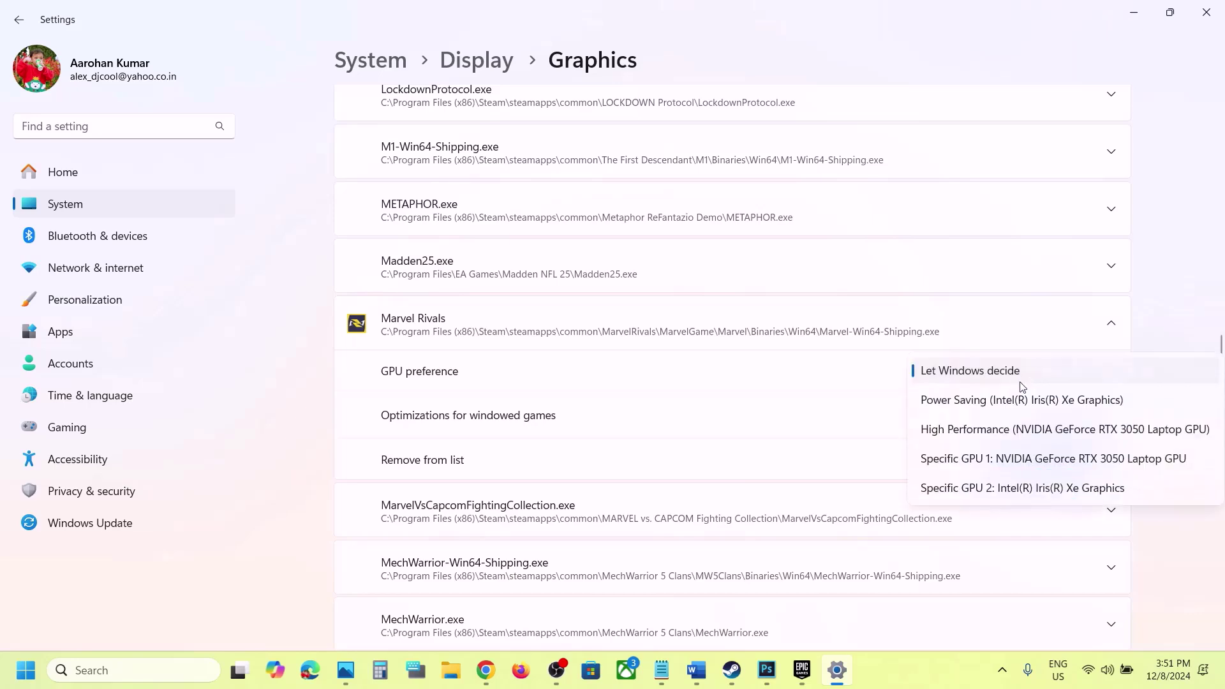
{"action": "left_click", "coordinate": [995, 432]}
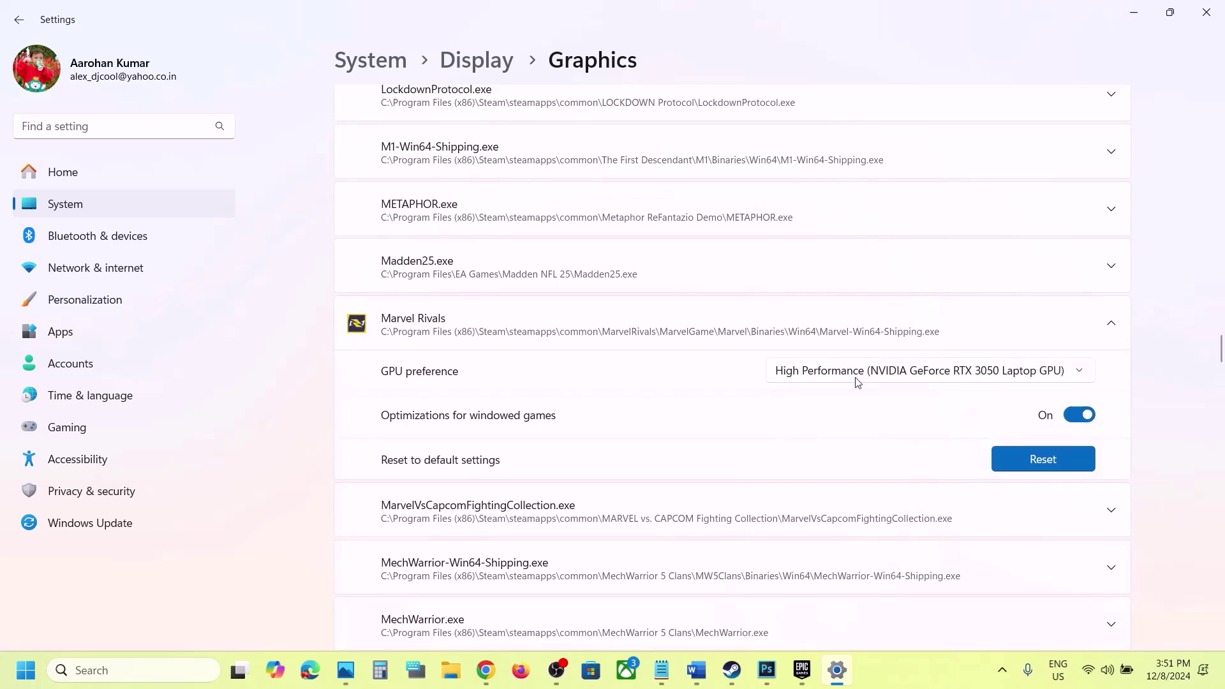
{"action": "left_click", "coordinate": [1205, 12]}
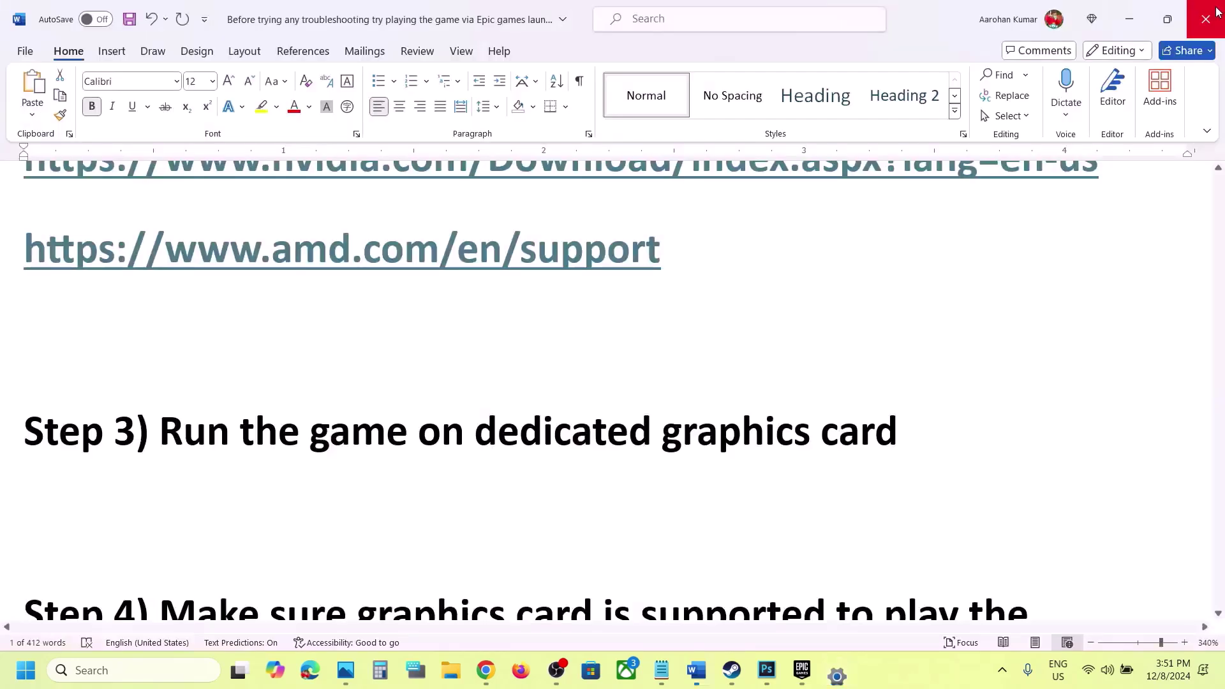
Review Step 4 of the Word document and accept the suggested correction that adds a comma after "intel".
{"action": "scroll", "coordinate": [470, 468], "scroll_direction": "down", "scroll_amount": 4}
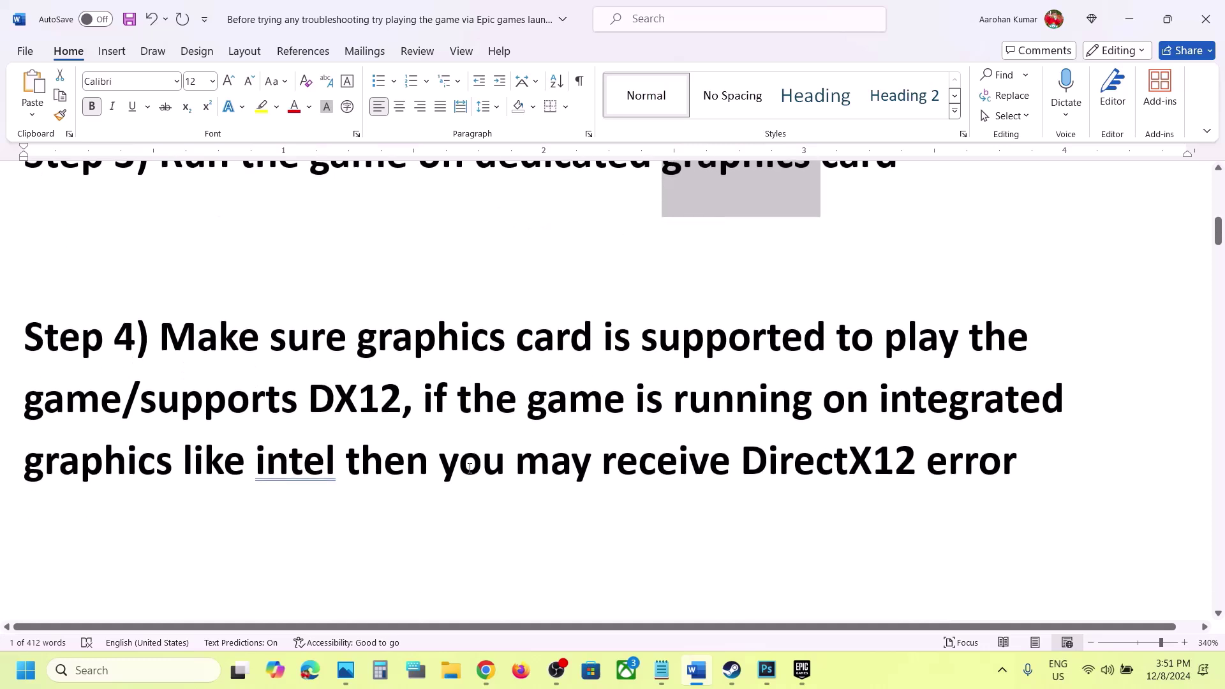
{"action": "left_click_drag", "start_coordinate": [173, 337], "coordinate": [325, 384]}
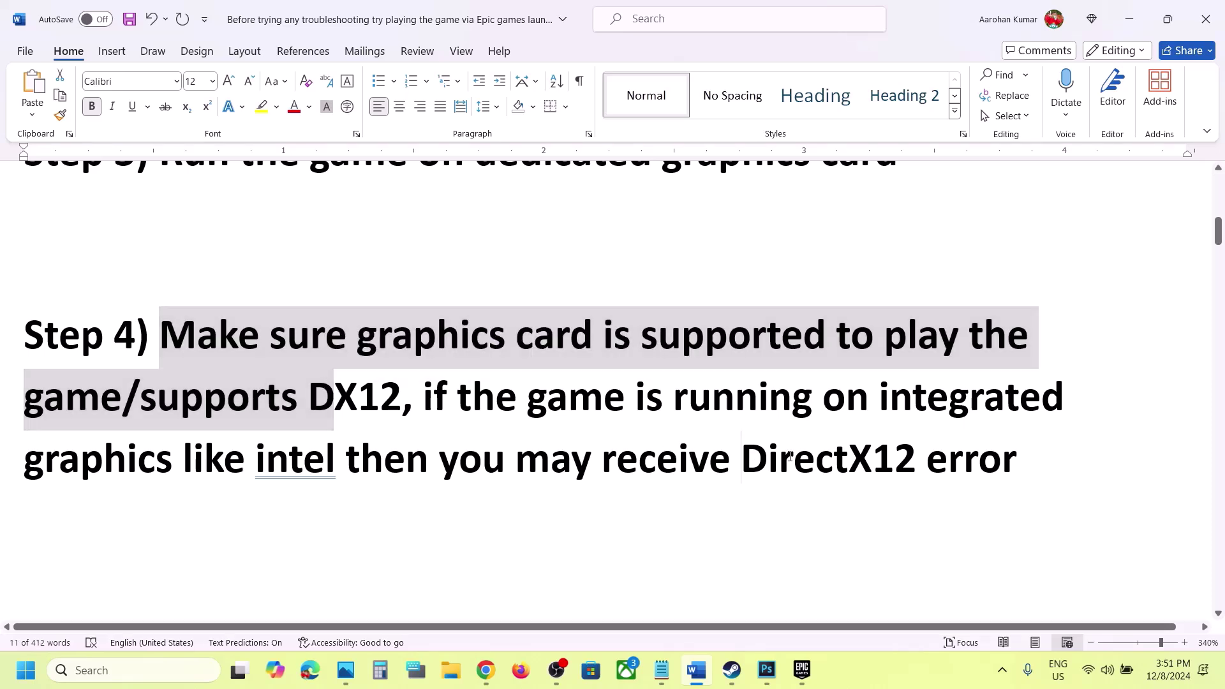
{"action": "left_click_drag", "start_coordinate": [751, 456], "coordinate": [948, 458]}
{"action": "left_click", "coordinate": [288, 465]}
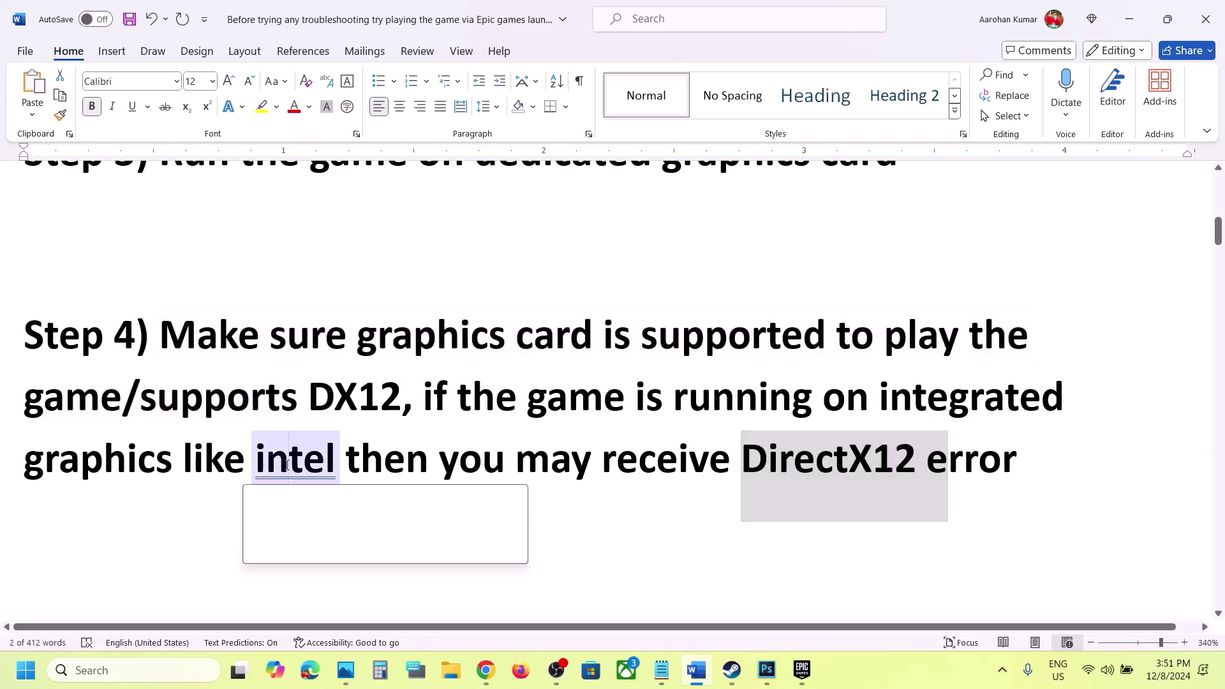
{"action": "left_click", "coordinate": [300, 538]}
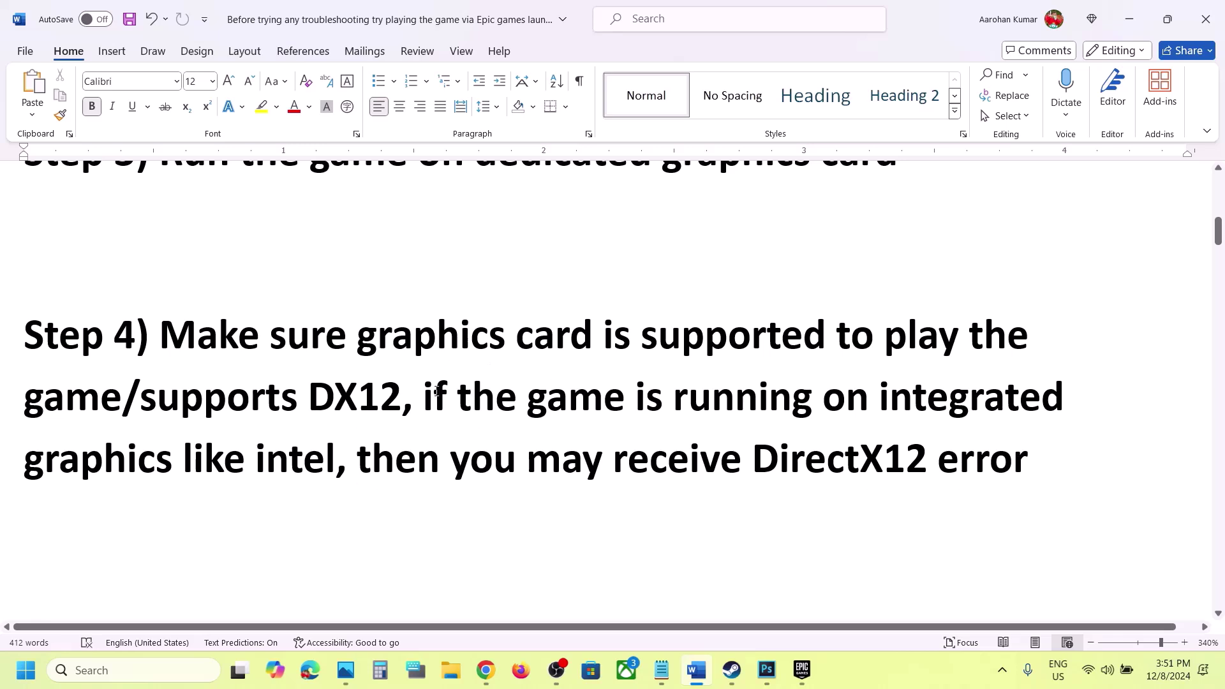
Review the Step 4 note on integrated graphics and DirectX12 and the Step 3 heading, and continue to Step 5.
{"action": "left_click_drag", "start_coordinate": [435, 390], "coordinate": [298, 450]}
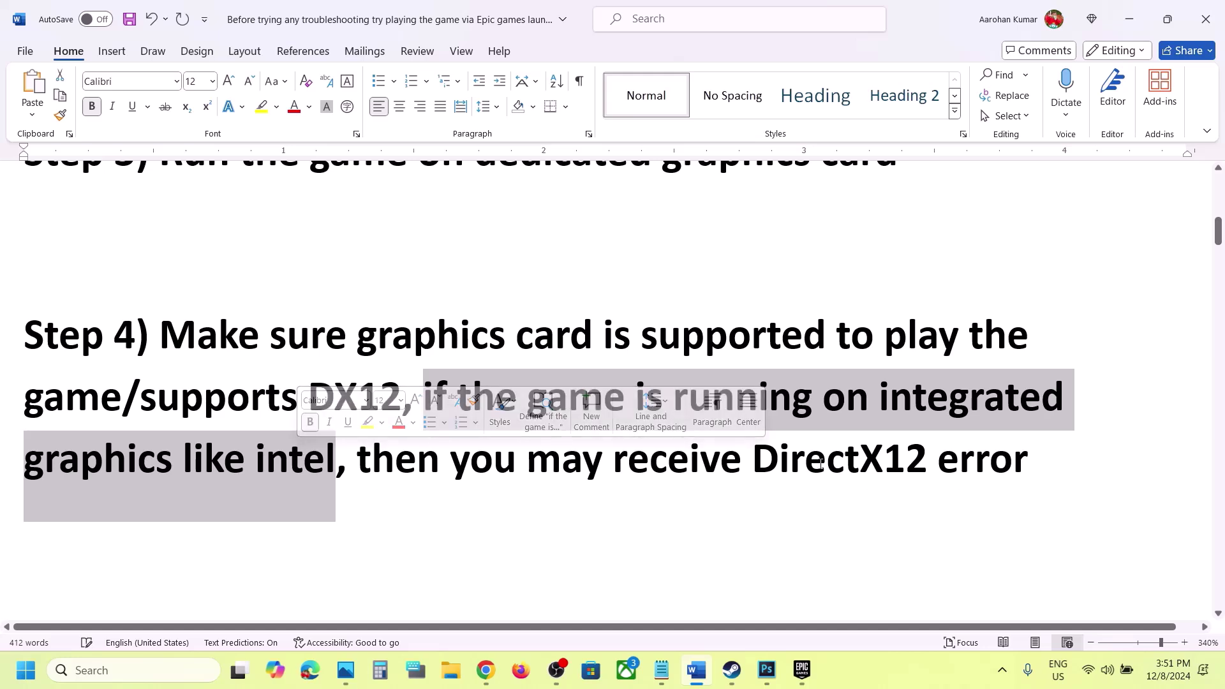
{"action": "left_click_drag", "start_coordinate": [805, 461], "coordinate": [924, 464]}
{"action": "scroll", "coordinate": [924, 466], "scroll_direction": "up", "scroll_amount": 2}
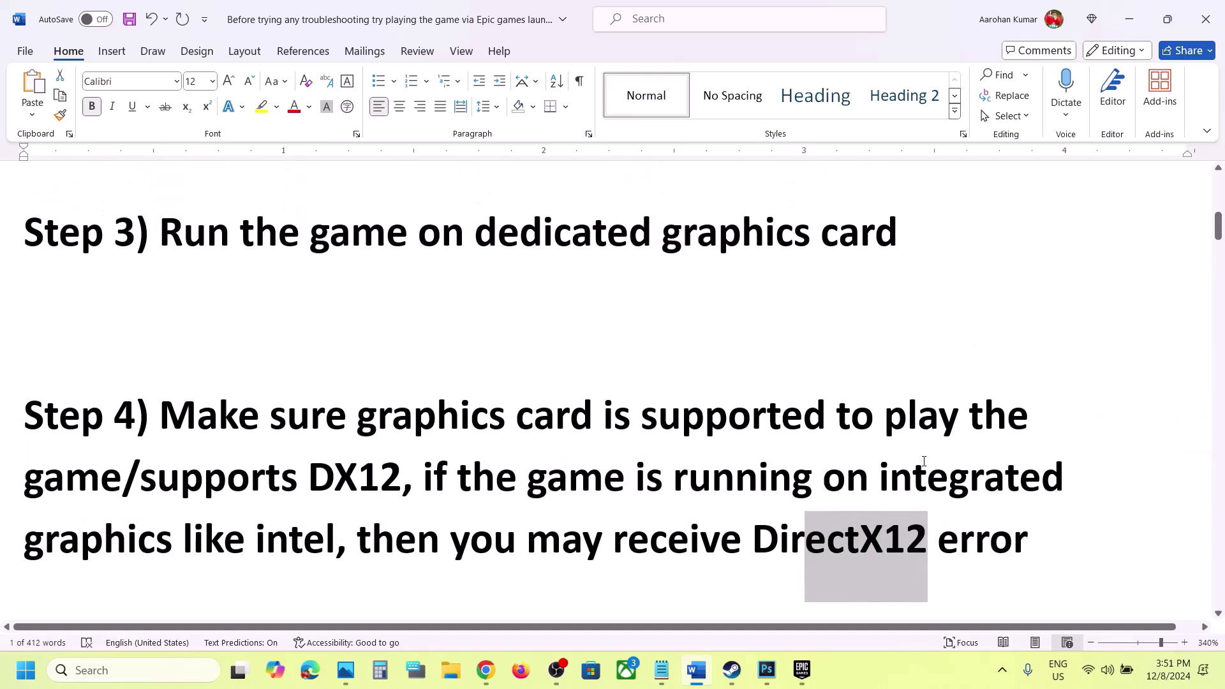
{"action": "left_click_drag", "start_coordinate": [912, 220], "coordinate": [161, 220]}
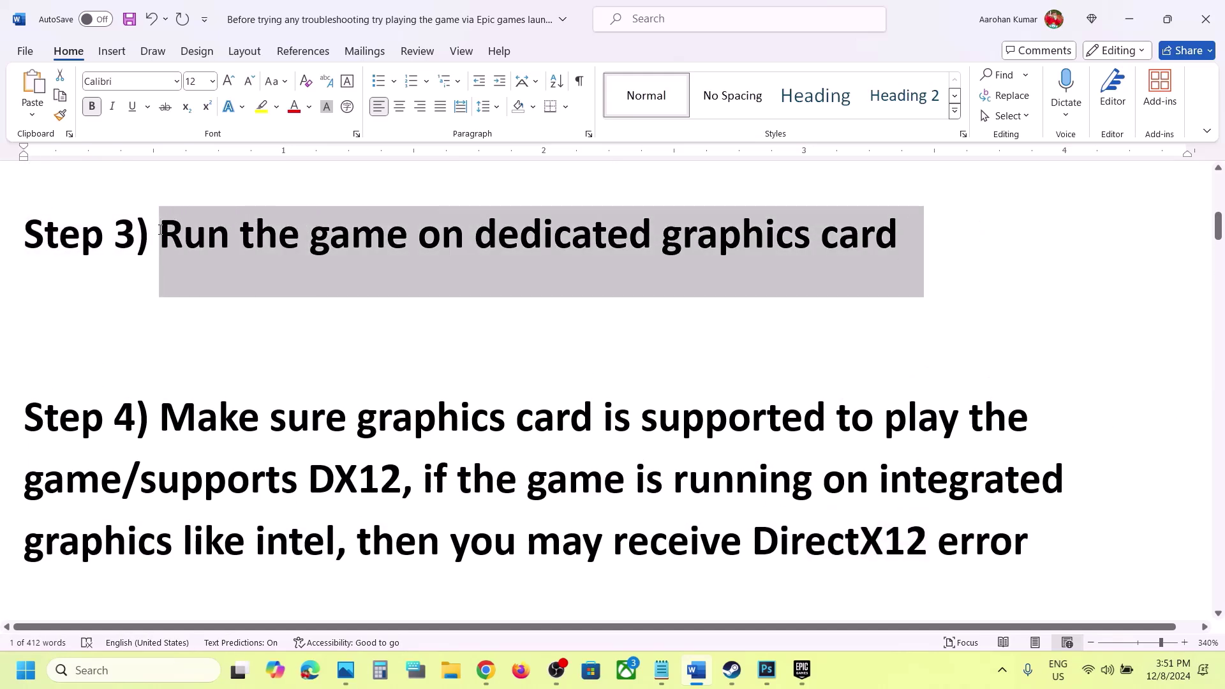
{"action": "left_click", "coordinate": [309, 294]}
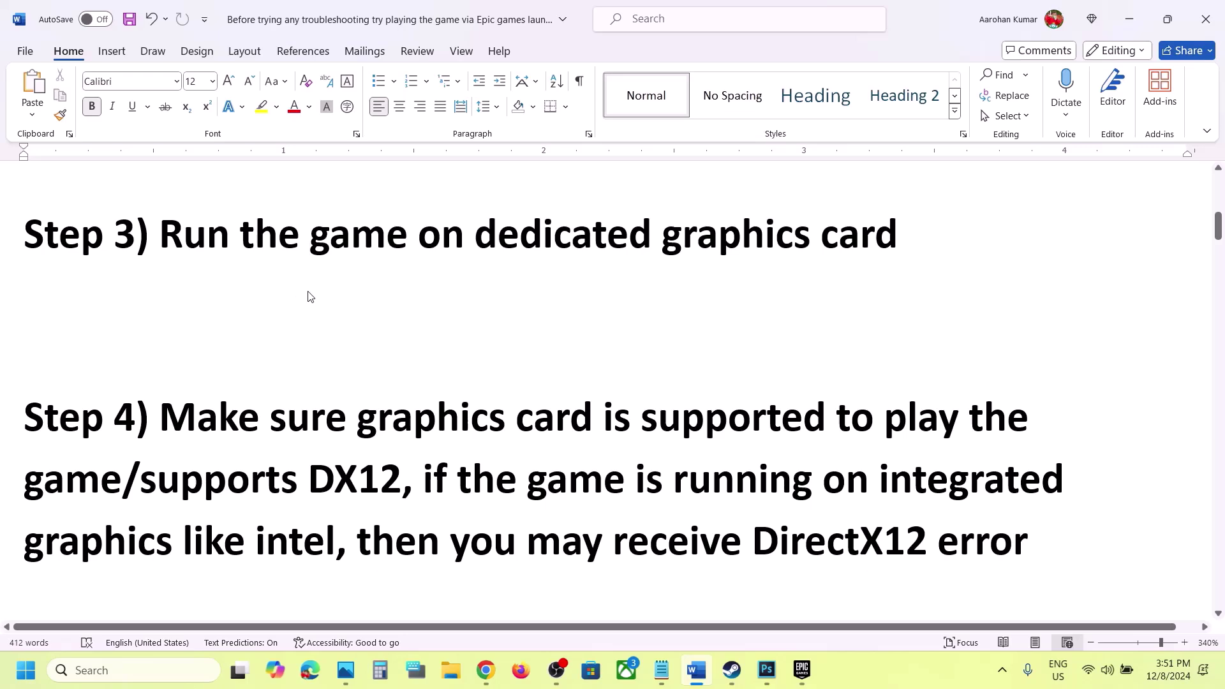
{"action": "scroll", "coordinate": [309, 294], "scroll_direction": "down", "scroll_amount": 5}
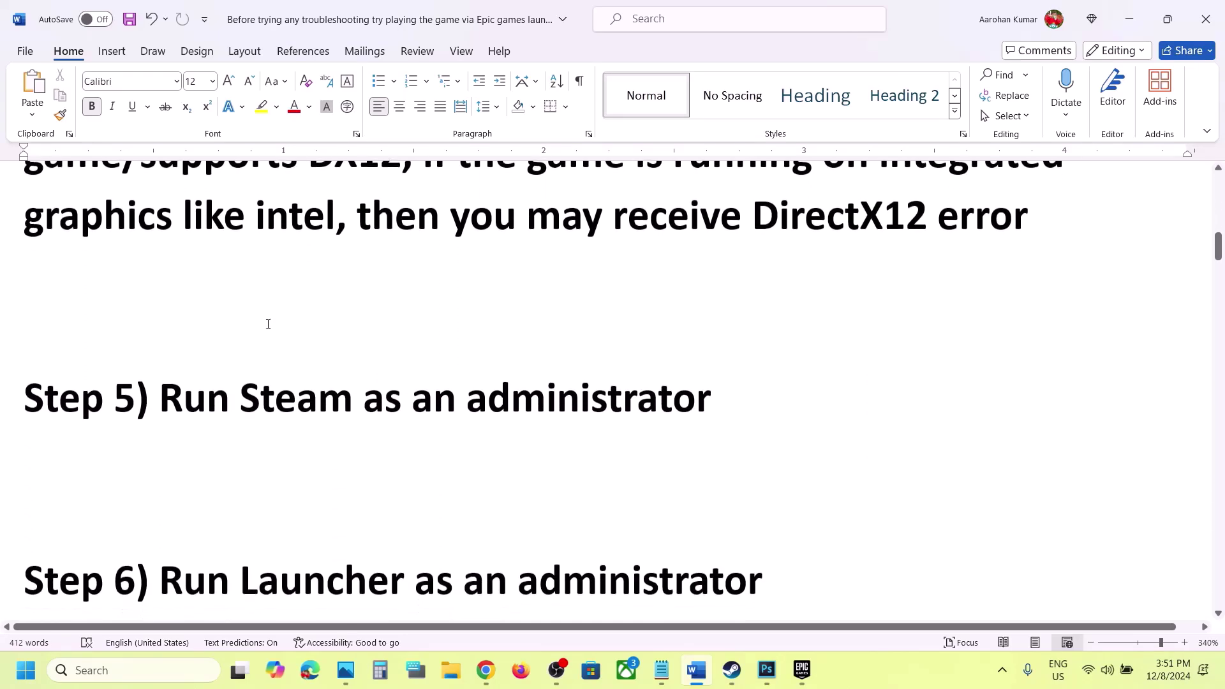
Highlight part of Step 5 in the Word document, switch to Steam and show its option to exit the client.
{"action": "scroll", "coordinate": [268, 324], "scroll_direction": "up", "scroll_amount": 1}
{"action": "left_click_drag", "start_coordinate": [239, 440], "coordinate": [671, 396]}
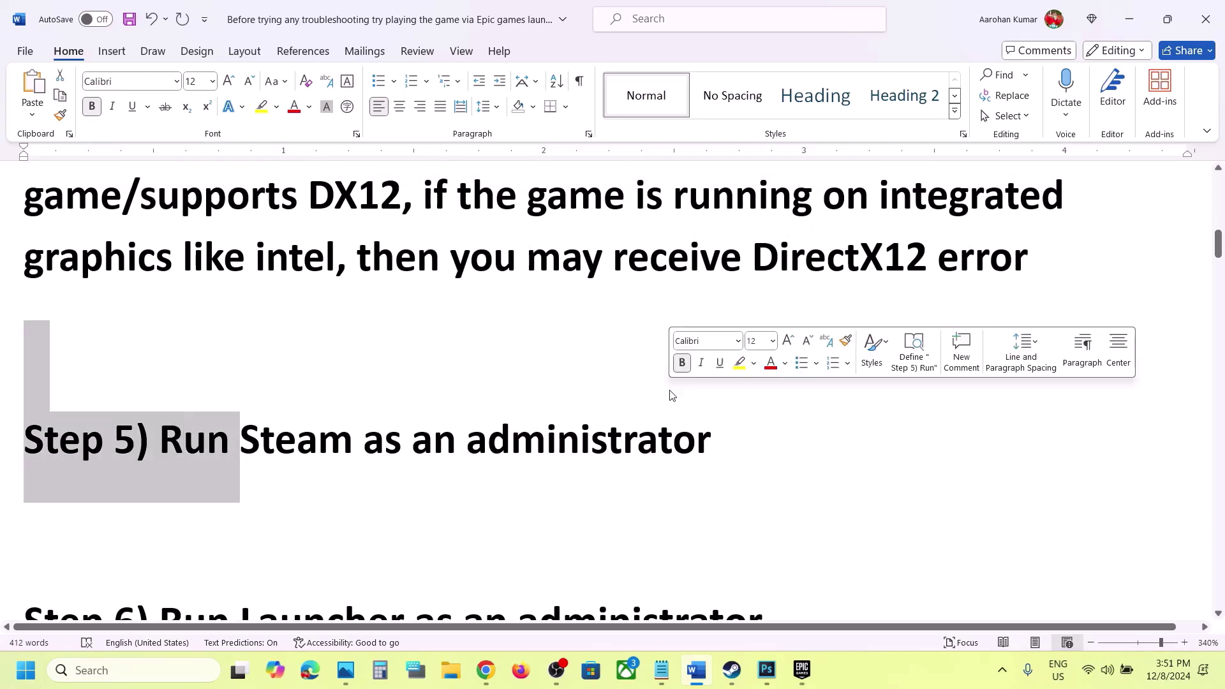
{"action": "left_click", "coordinate": [727, 673]}
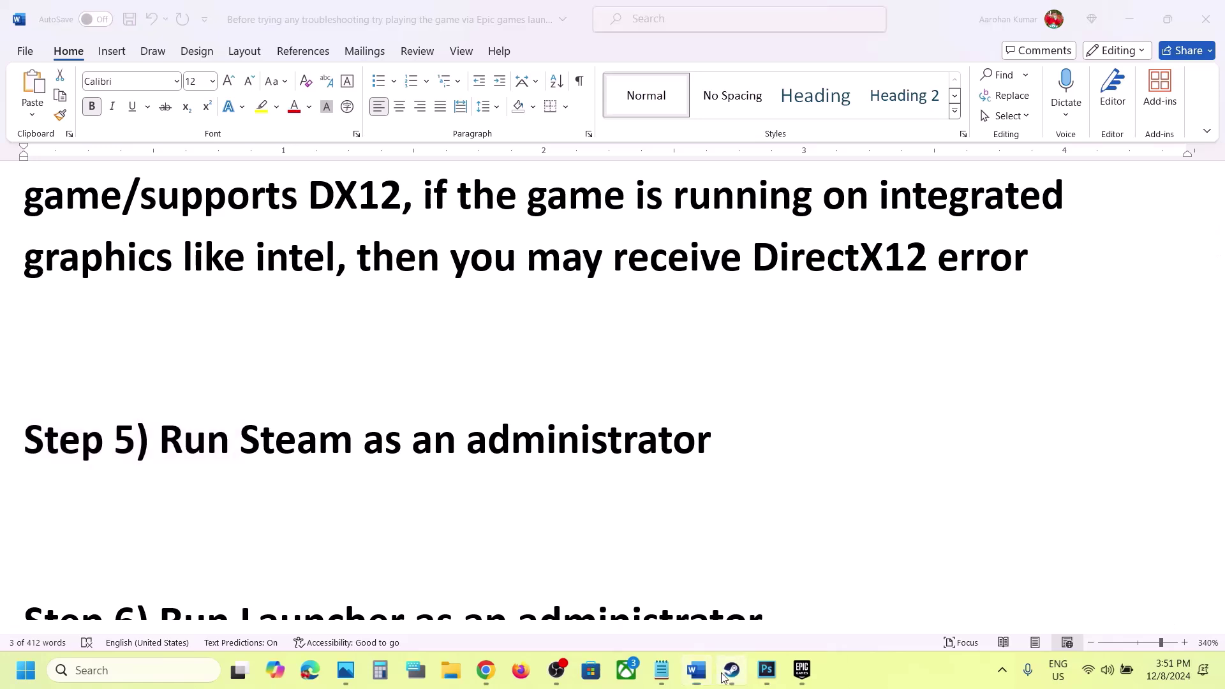
{"action": "left_click", "coordinate": [42, 16]}
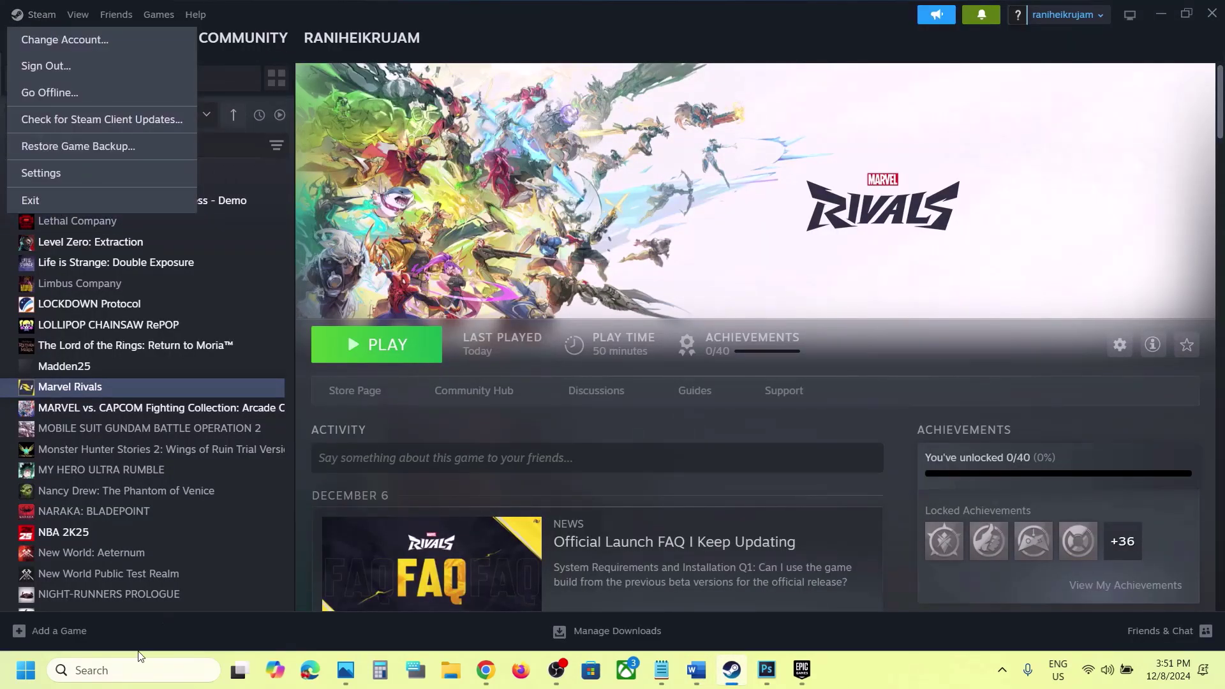
Search Windows for "steam", bring up the app's Run as administrator option, and dismiss the search.
{"action": "left_click", "coordinate": [109, 668]}
{"action": "type", "text": "steam"}
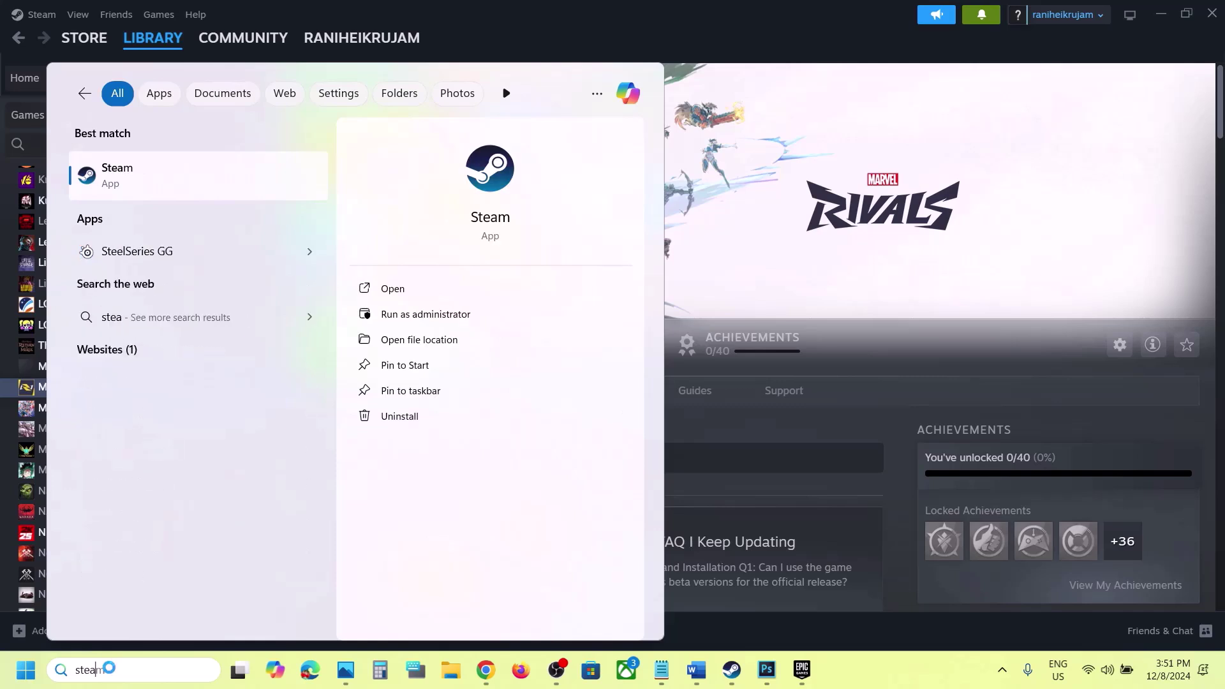
{"action": "right_click", "coordinate": [183, 178]}
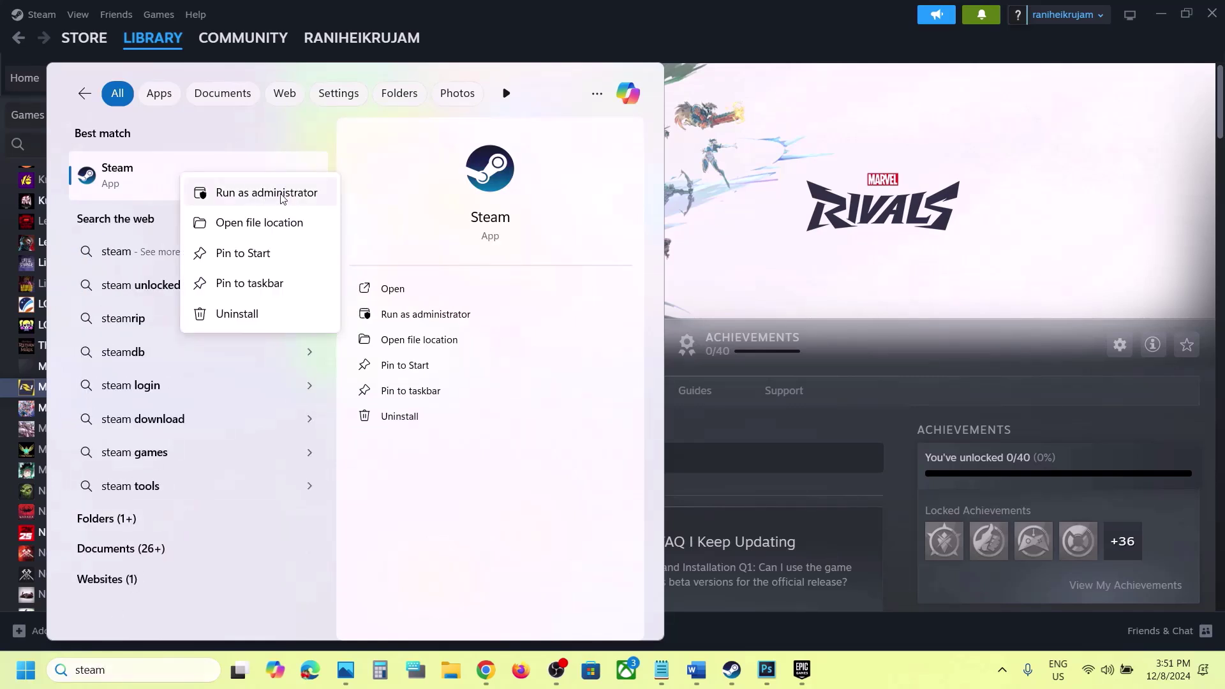
{"action": "left_click", "coordinate": [799, 220]}
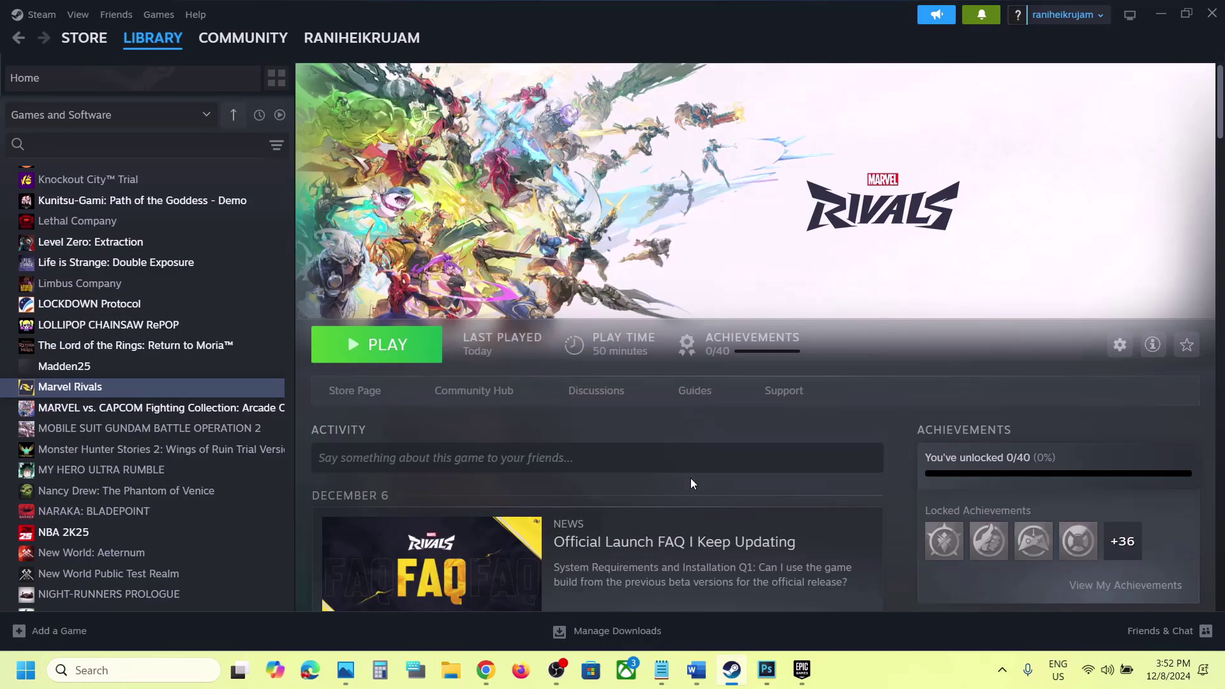
Switch to the Word document and highlight the Step 6 text "Run Launcher as an administrator".
{"action": "left_click", "coordinate": [695, 669]}
{"action": "scroll", "coordinate": [493, 468], "scroll_direction": "down", "scroll_amount": 3}
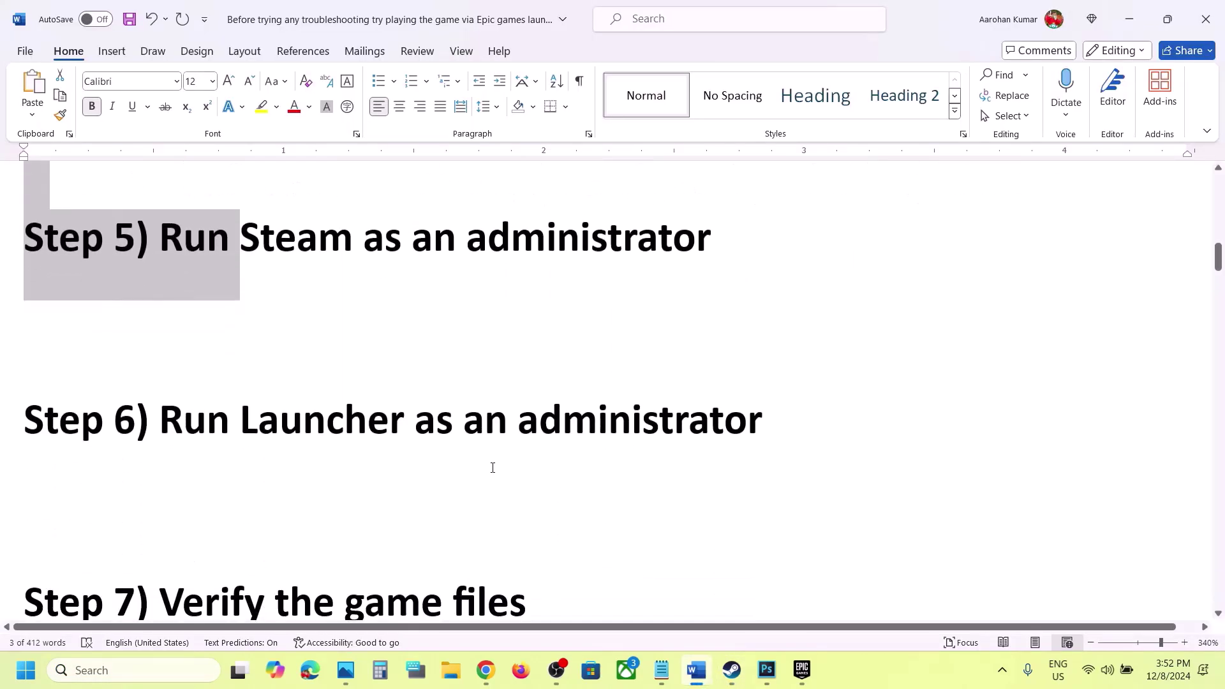
{"action": "left_click_drag", "start_coordinate": [199, 409], "coordinate": [769, 403]}
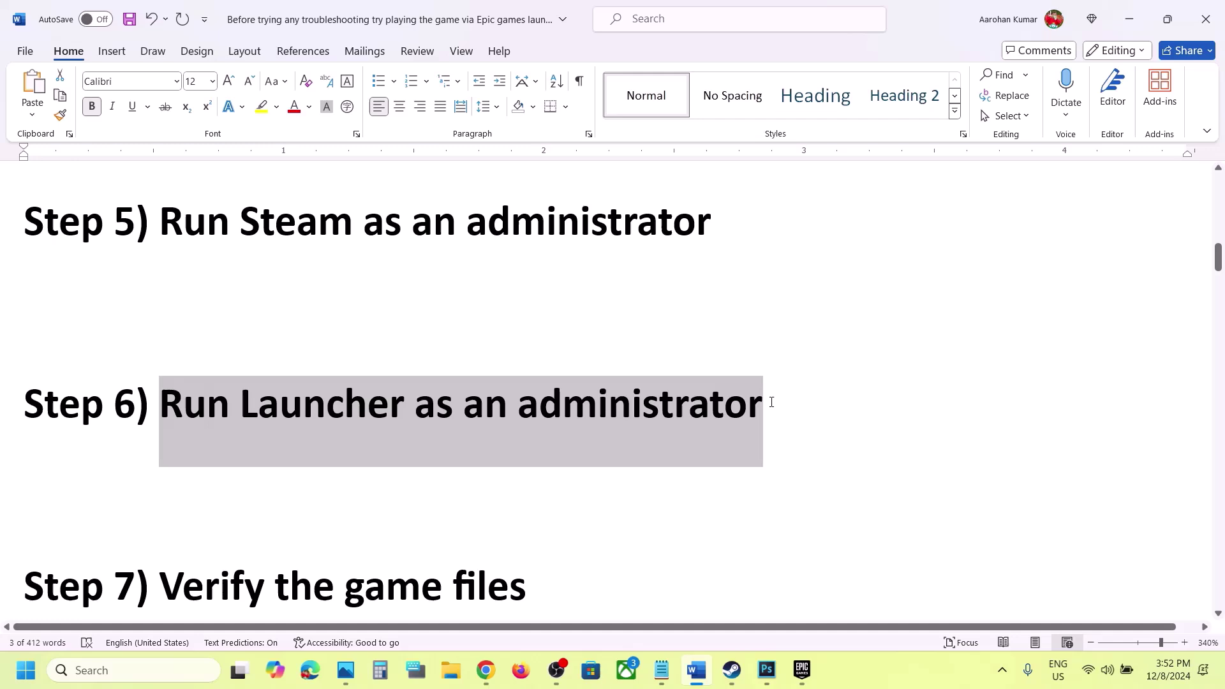
Switch to Steam and browse the local files of Marvel Rivals.
{"action": "left_click", "coordinate": [731, 669]}
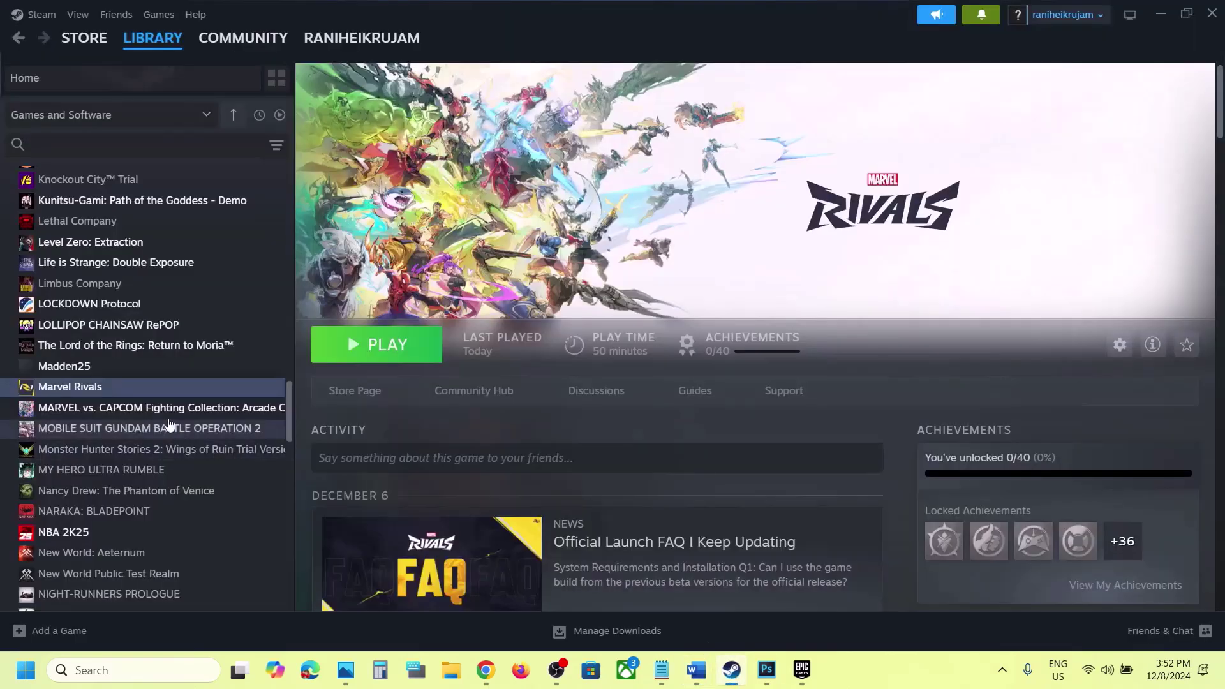
{"action": "right_click", "coordinate": [121, 387]}
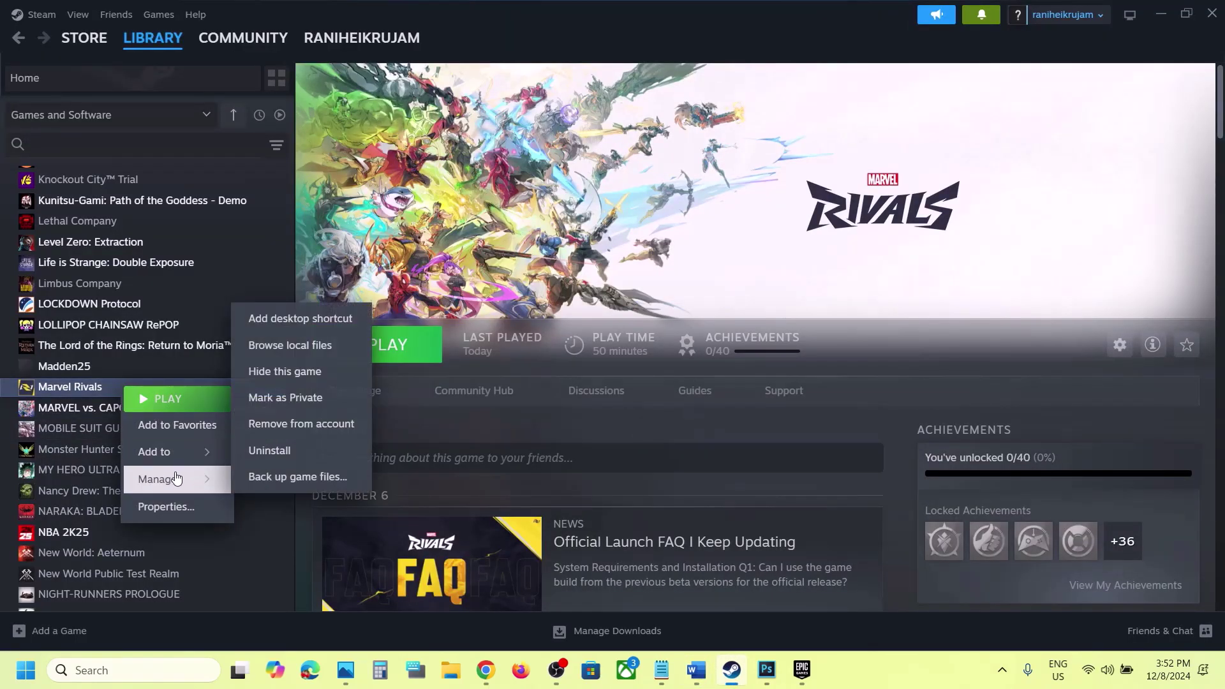
{"action": "mouse_move", "coordinate": [202, 454]}
{"action": "mouse_move", "coordinate": [199, 479]}
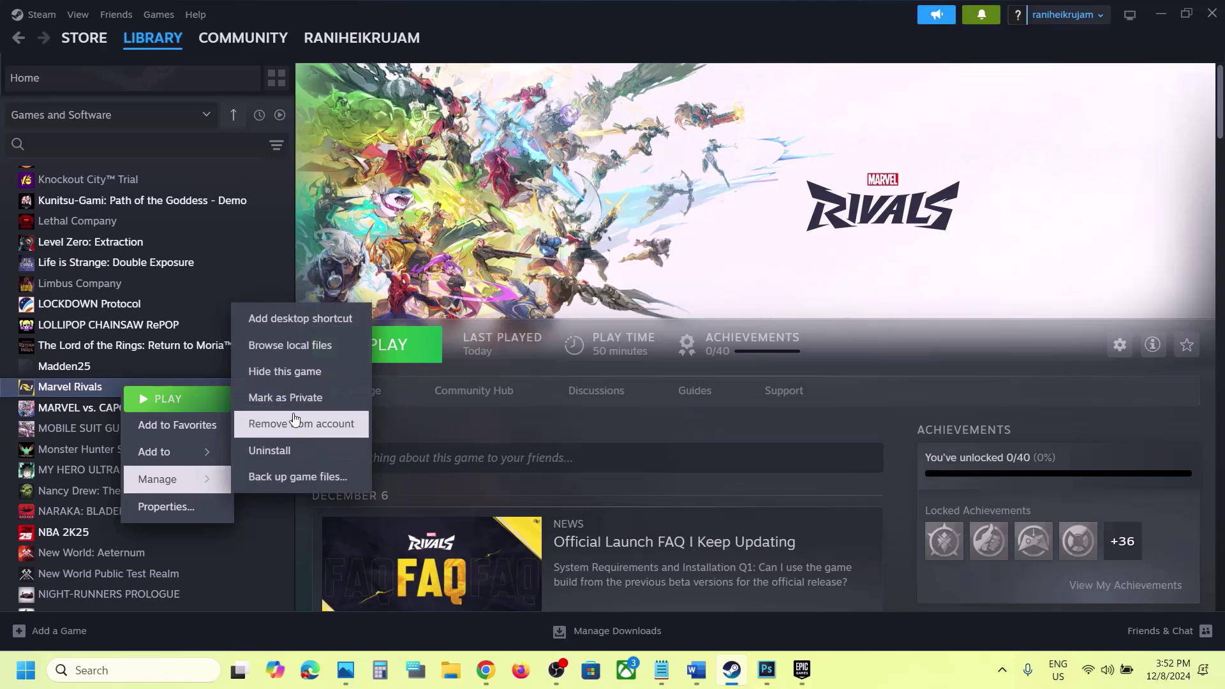
{"action": "left_click", "coordinate": [283, 354]}
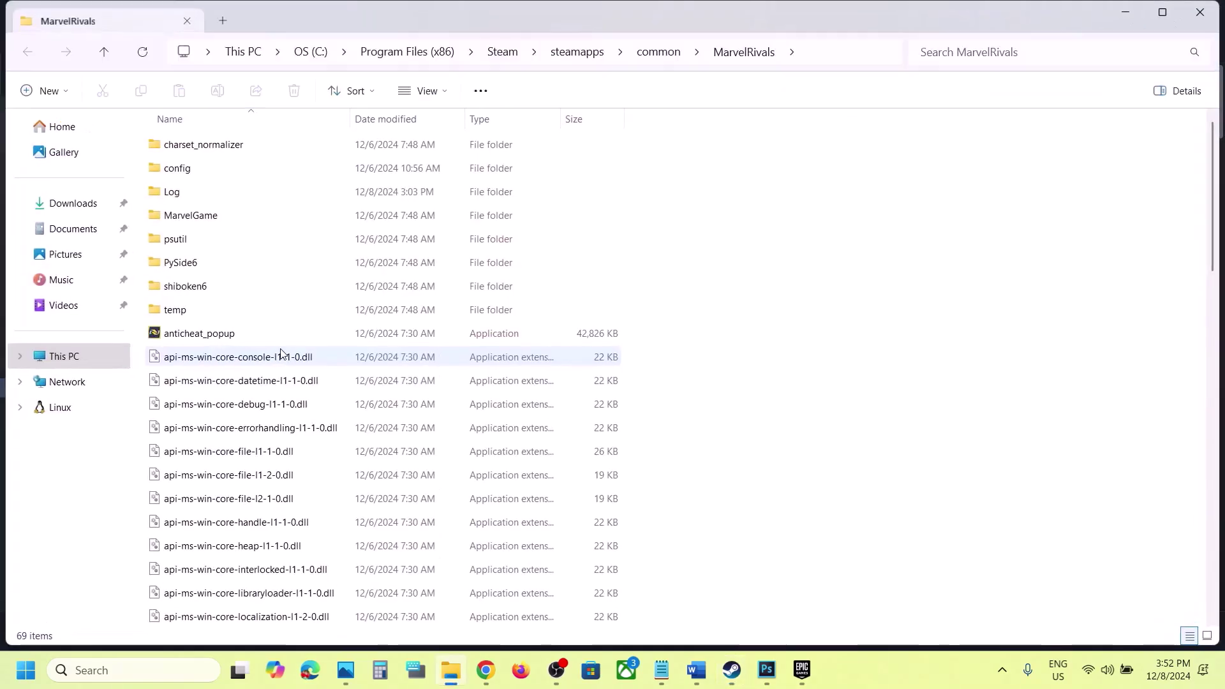
Set MarvelRivals_Launcher to run as an administrator in its compatibility properties, and apply the setting.
{"action": "scroll", "coordinate": [316, 386], "scroll_direction": "down", "scroll_amount": 4}
{"action": "scroll", "coordinate": [317, 387], "scroll_direction": "down", "scroll_amount": 10}
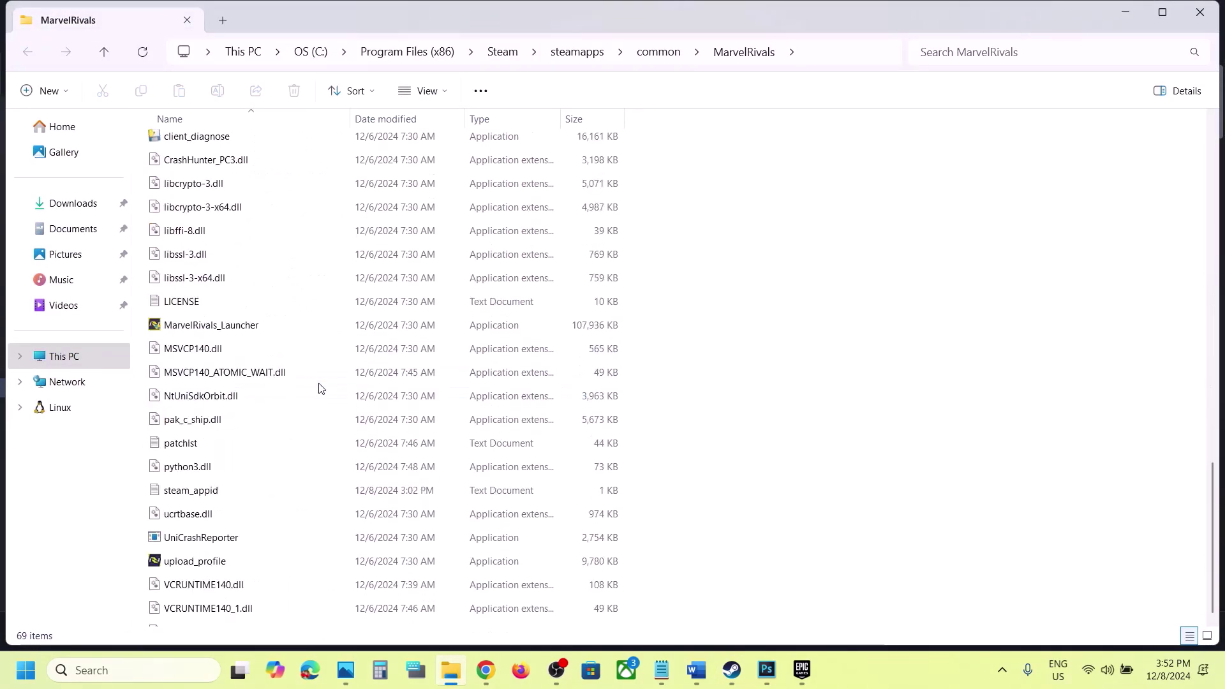
{"action": "left_click", "coordinate": [204, 313]}
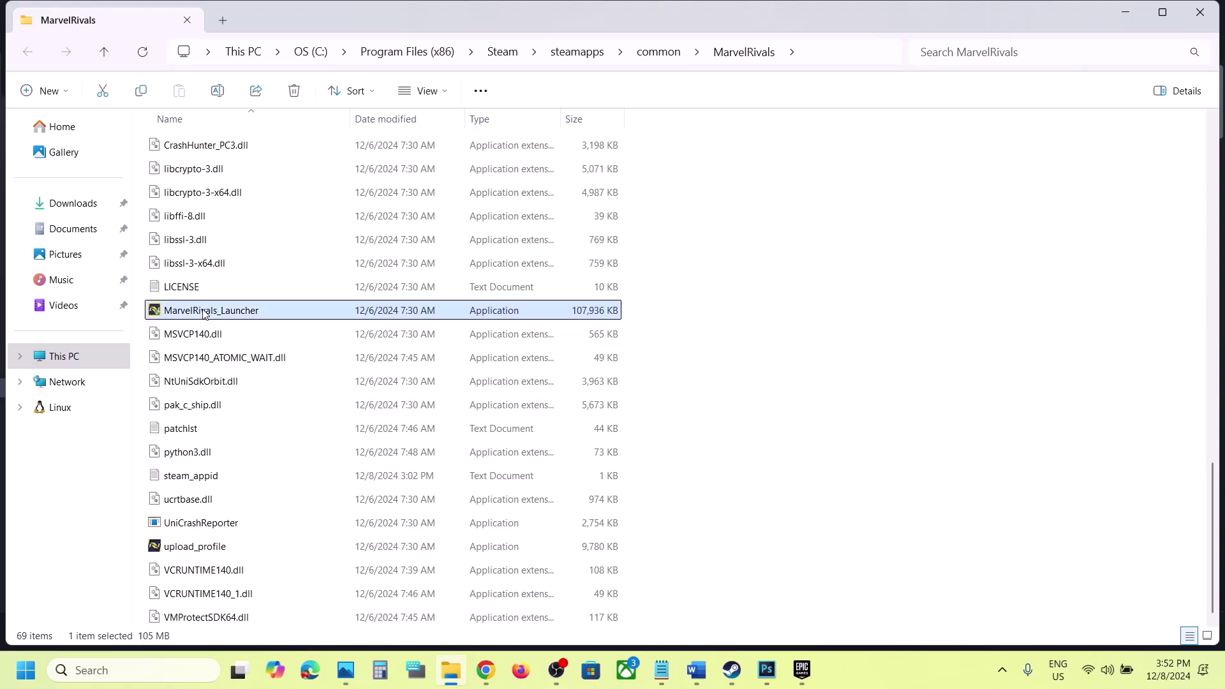
{"action": "right_click", "coordinate": [205, 313]}
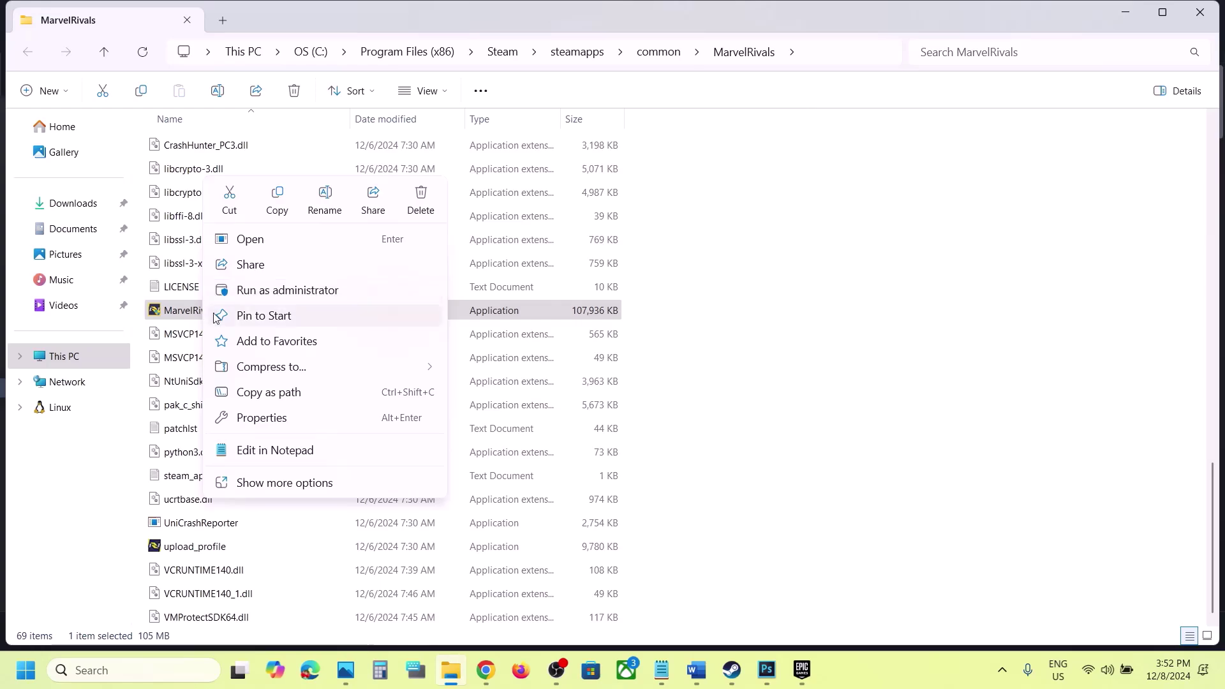
{"action": "right_click", "coordinate": [181, 314]}
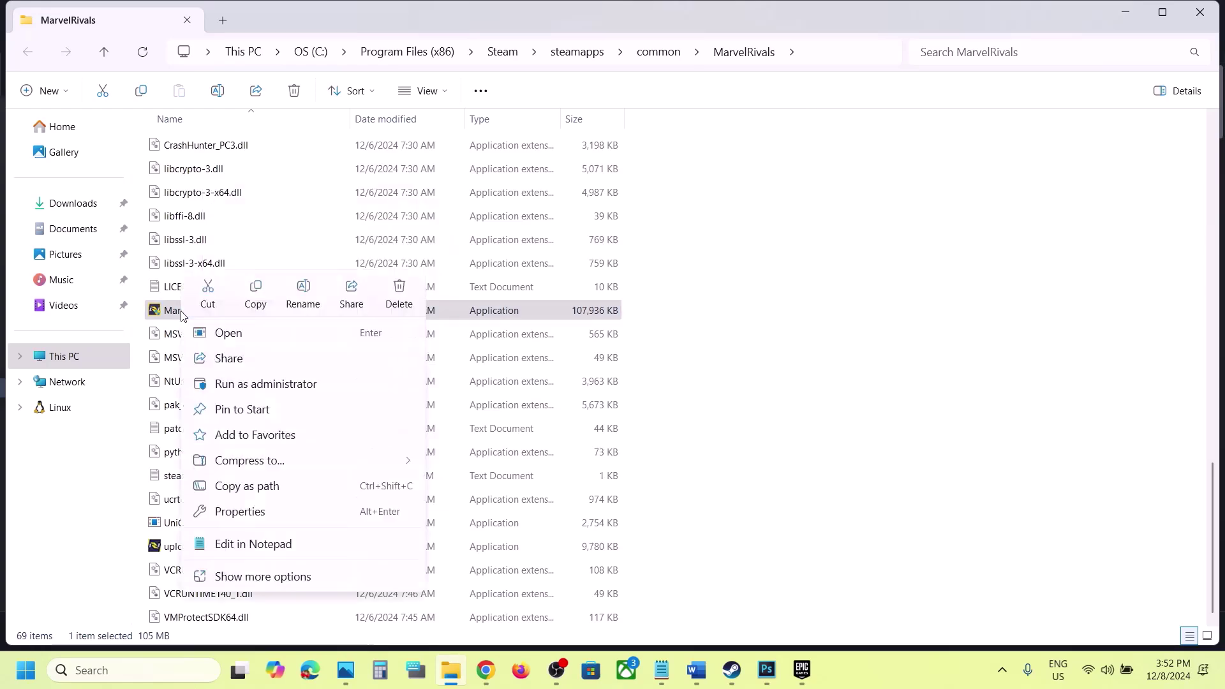
{"action": "left_click", "coordinate": [237, 512]}
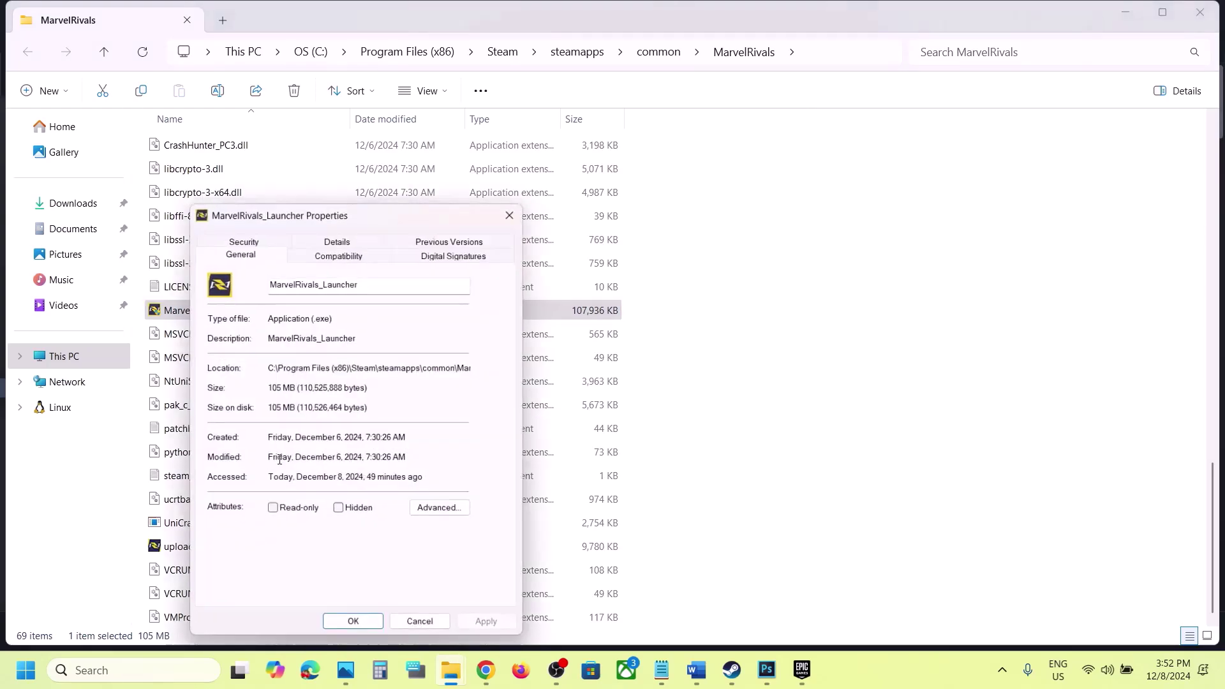
{"action": "left_click", "coordinate": [341, 256]}
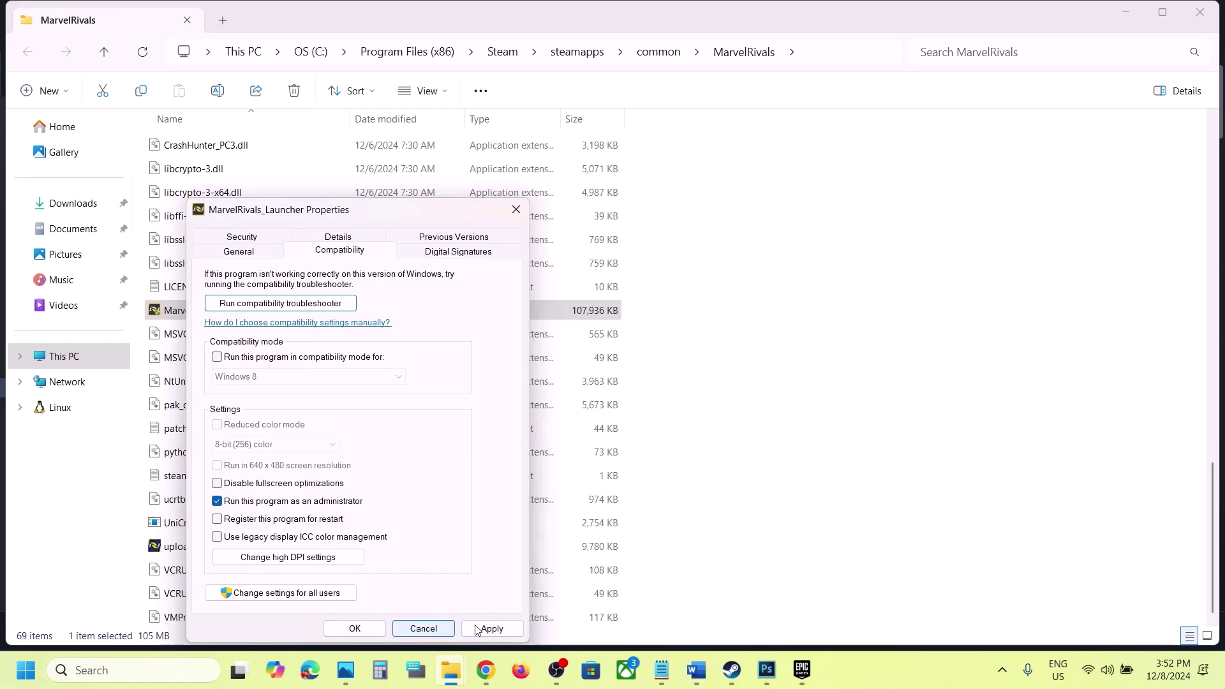
{"action": "left_click", "coordinate": [487, 629]}
{"action": "left_click", "coordinate": [355, 629]}
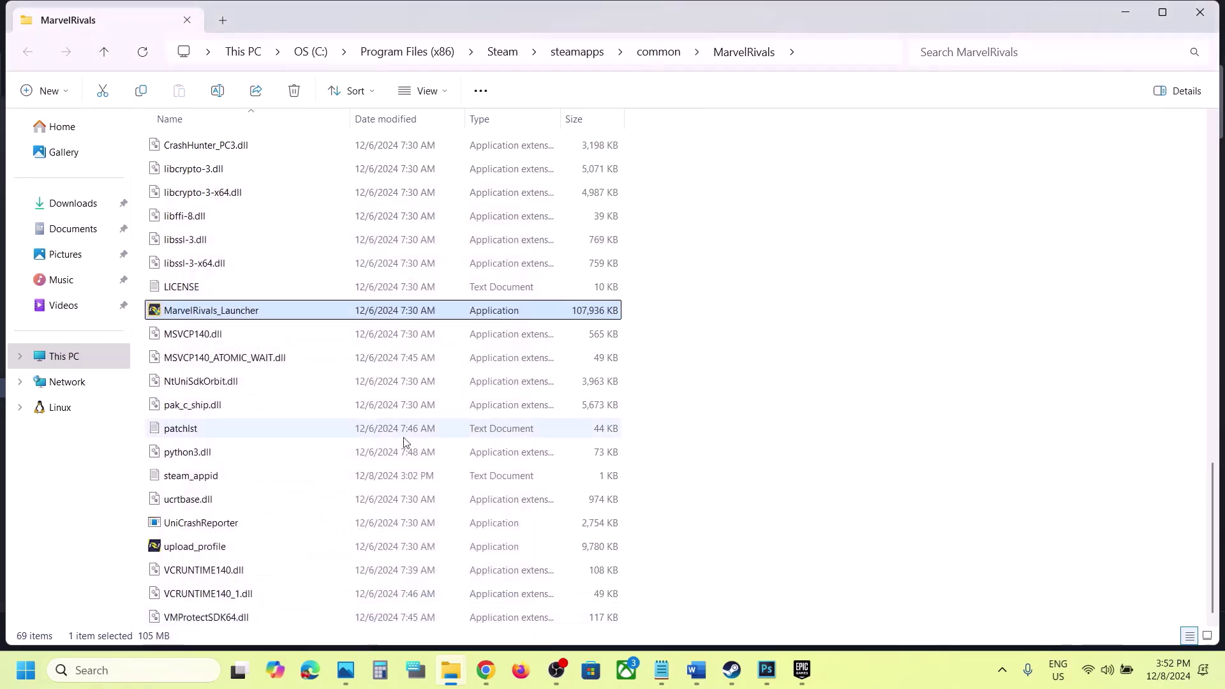
Switch to the Word document and highlight the Step 7 text "Verify the game files".
{"action": "left_click", "coordinate": [696, 670]}
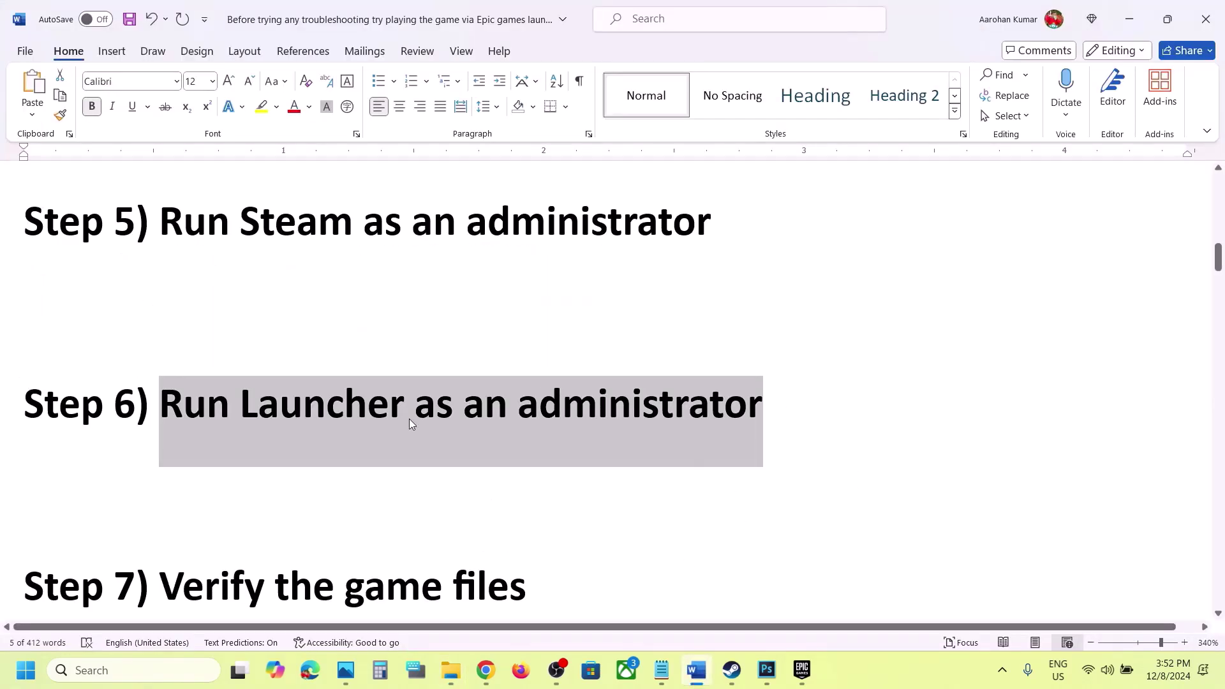
{"action": "scroll", "coordinate": [504, 405], "scroll_direction": "up", "scroll_amount": 2}
{"action": "scroll", "coordinate": [533, 507], "scroll_direction": "down", "scroll_amount": 3}
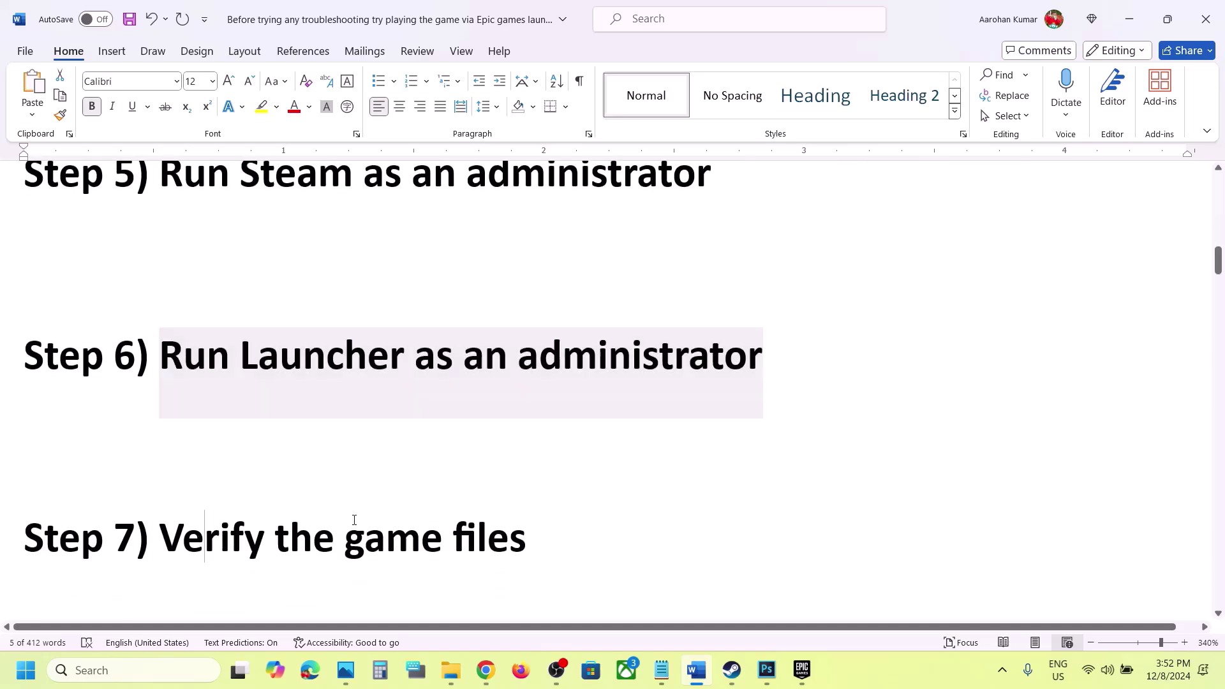
{"action": "left_click_drag", "start_coordinate": [191, 539], "coordinate": [504, 536]}
Show the Verify integrity of game files option in Marvel Rivals' installed files properties in Steam, and close the properties.
{"action": "left_click", "coordinate": [732, 670]}
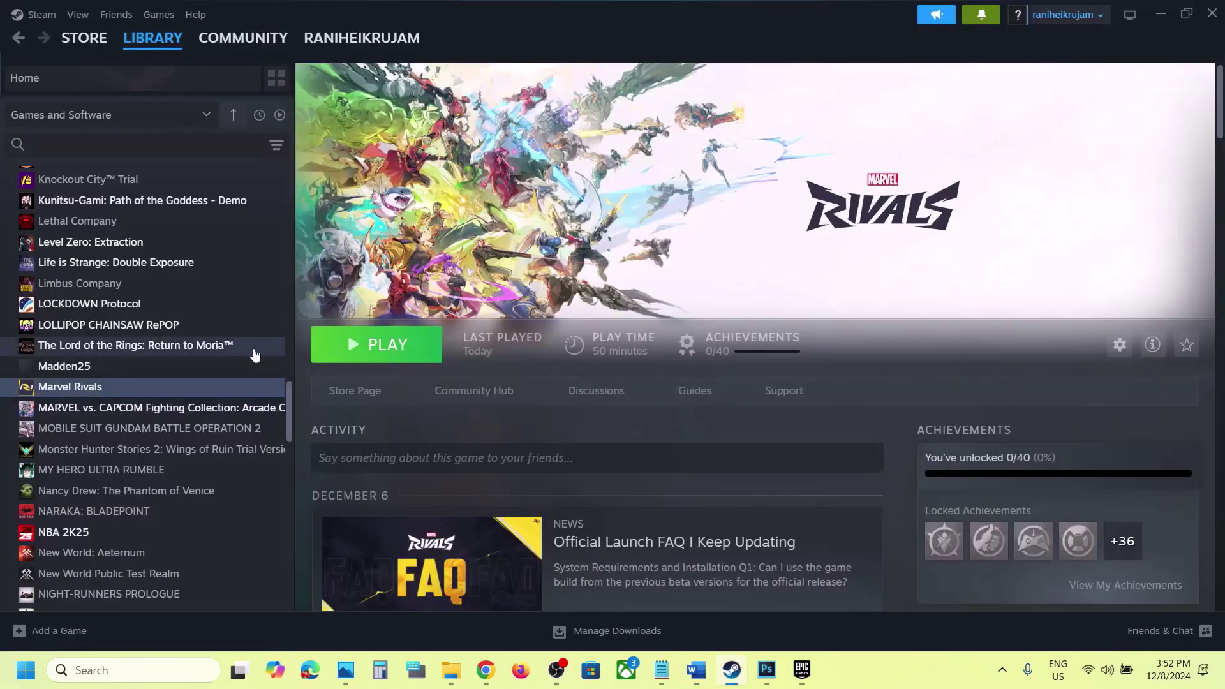
{"action": "right_click", "coordinate": [181, 394]}
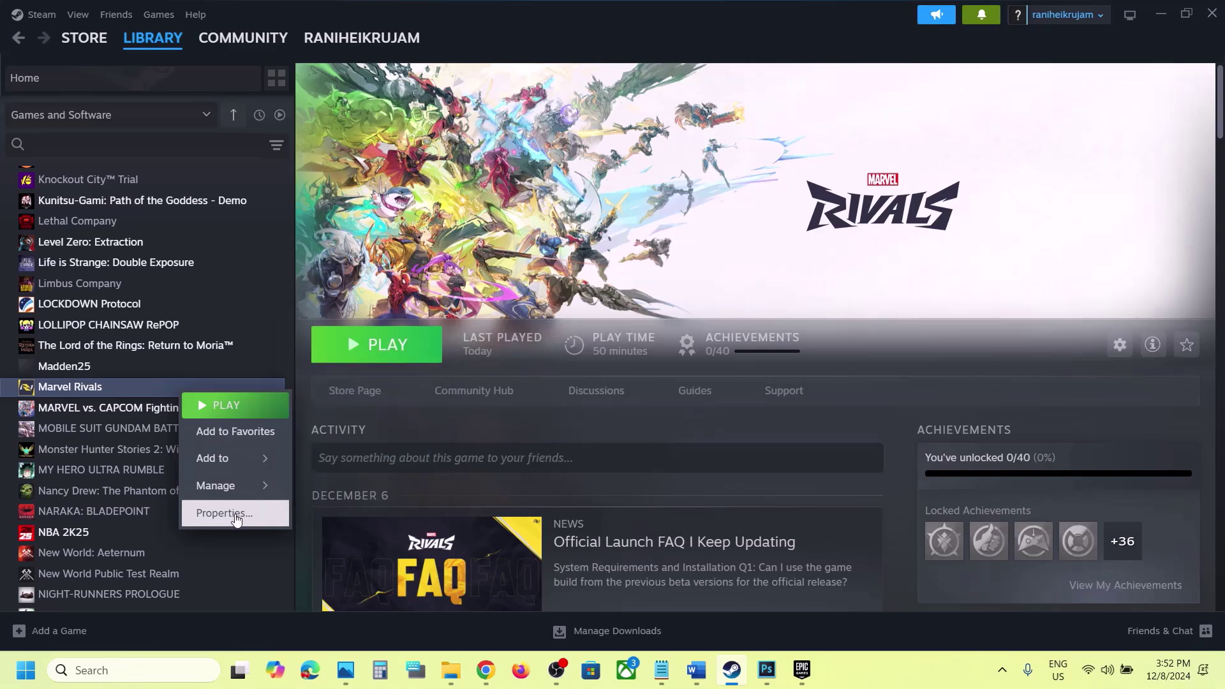
{"action": "left_click", "coordinate": [240, 512]}
{"action": "left_click", "coordinate": [328, 224]}
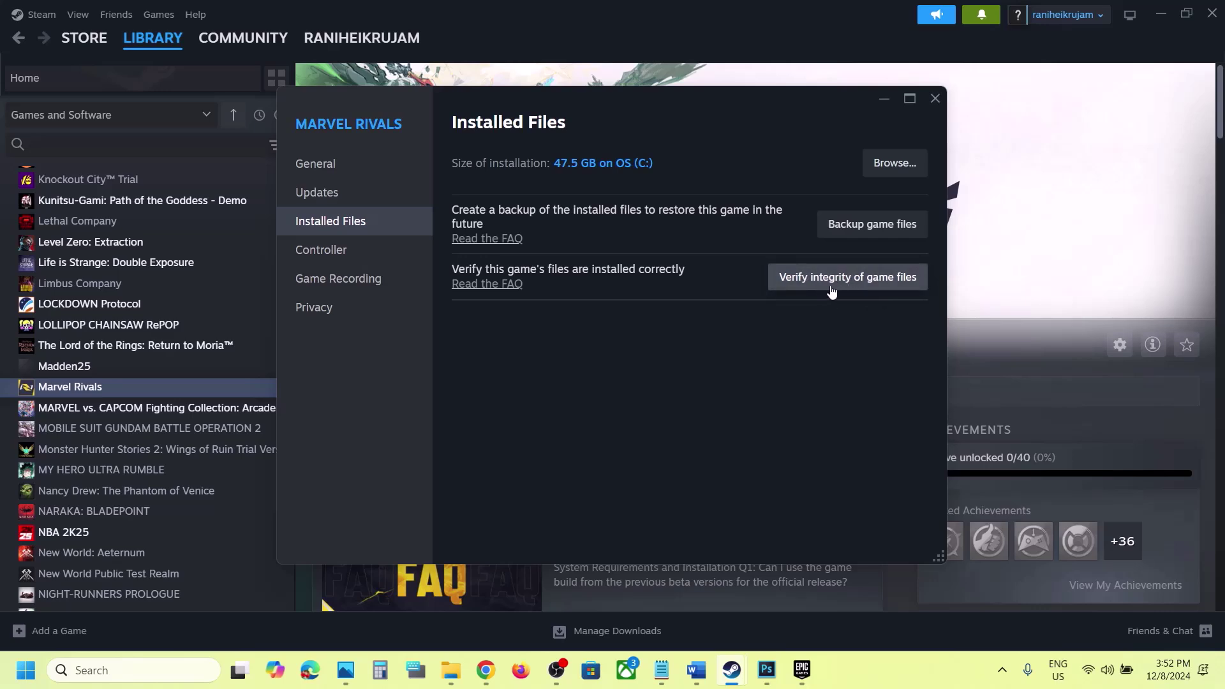
{"action": "left_click", "coordinate": [933, 100]}
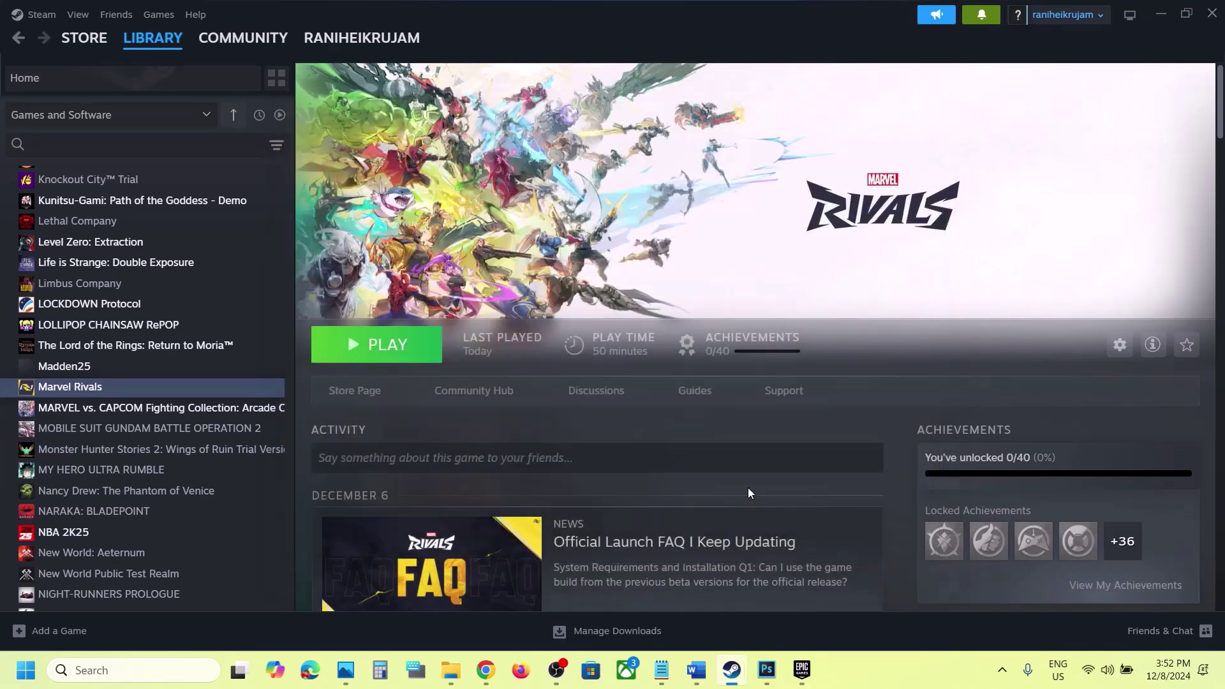
Switch to the Word document and highlight the Step 8 text on allowing the game exe through antivirus, Windows Security and Firewall.
{"action": "left_click", "coordinate": [695, 670]}
{"action": "scroll", "coordinate": [503, 471], "scroll_direction": "down", "scroll_amount": 5}
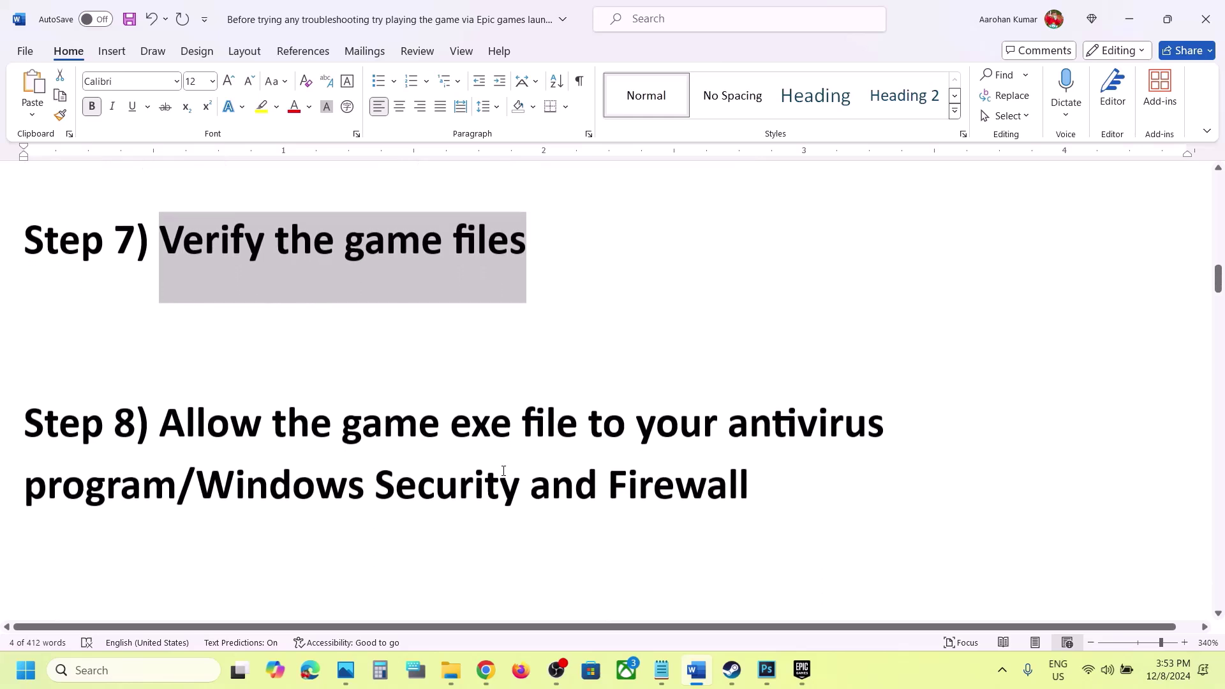
{"action": "left_click_drag", "start_coordinate": [191, 421], "coordinate": [163, 423]}
{"action": "left_click", "coordinate": [179, 472]}
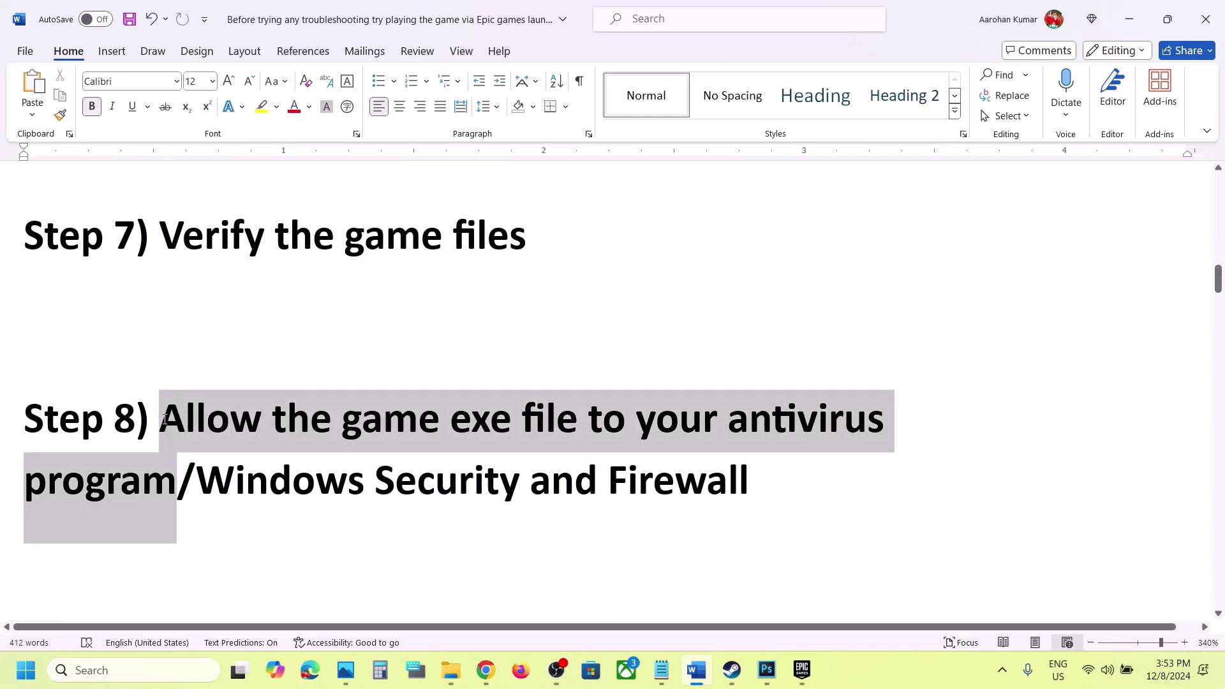
{"action": "left_click", "coordinate": [164, 424]}
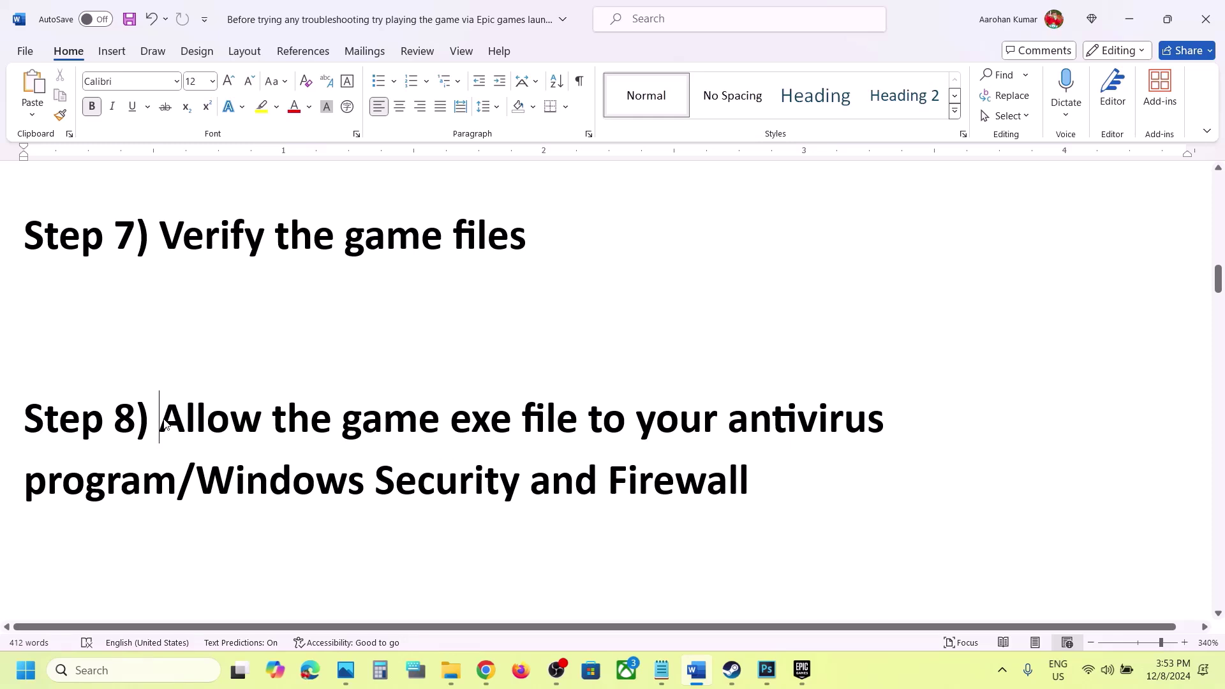
{"action": "left_click_drag", "start_coordinate": [164, 424], "coordinate": [730, 475]}
Open Windows Security's ransomware protection settings and go to the page for allowing an app through Controlled folder access.
{"action": "key", "text": "super+i"}
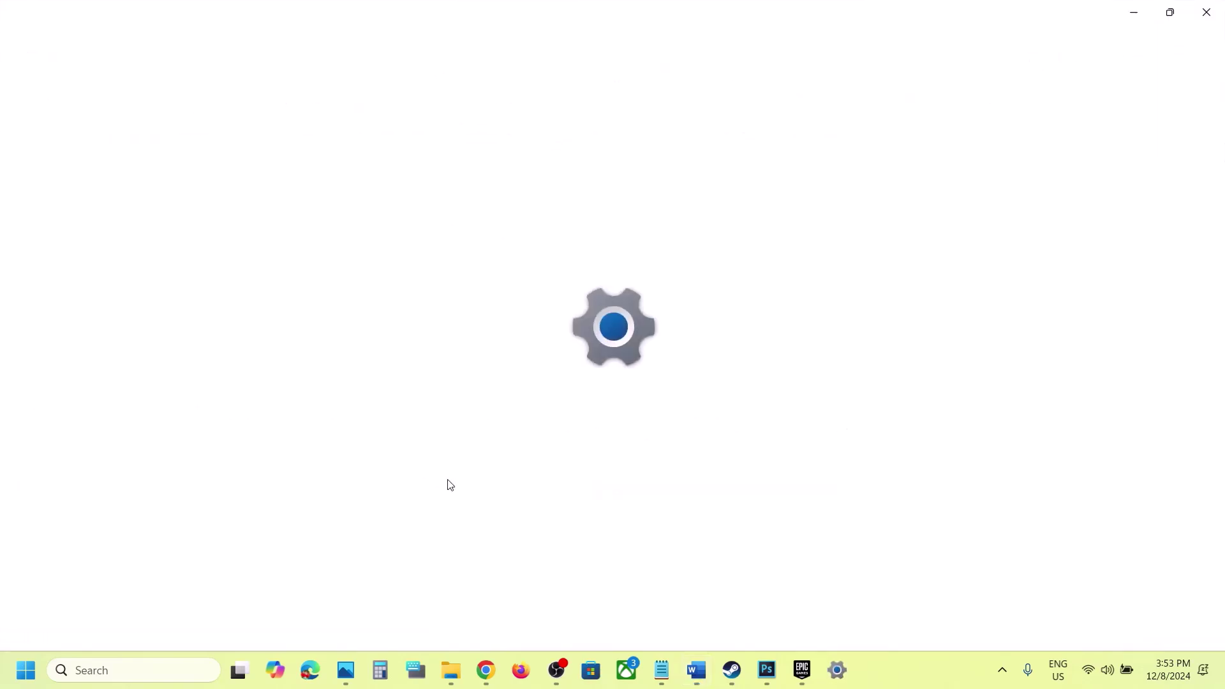
{"action": "left_click", "coordinate": [75, 498]}
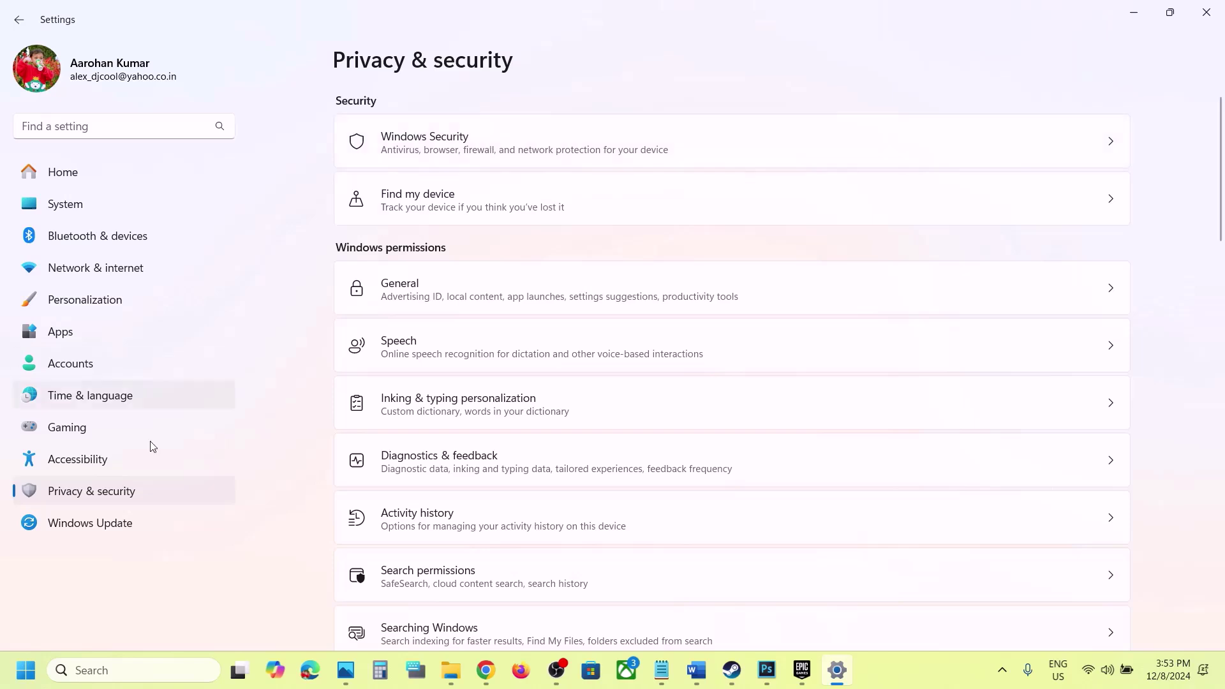
{"action": "left_click", "coordinate": [468, 151]}
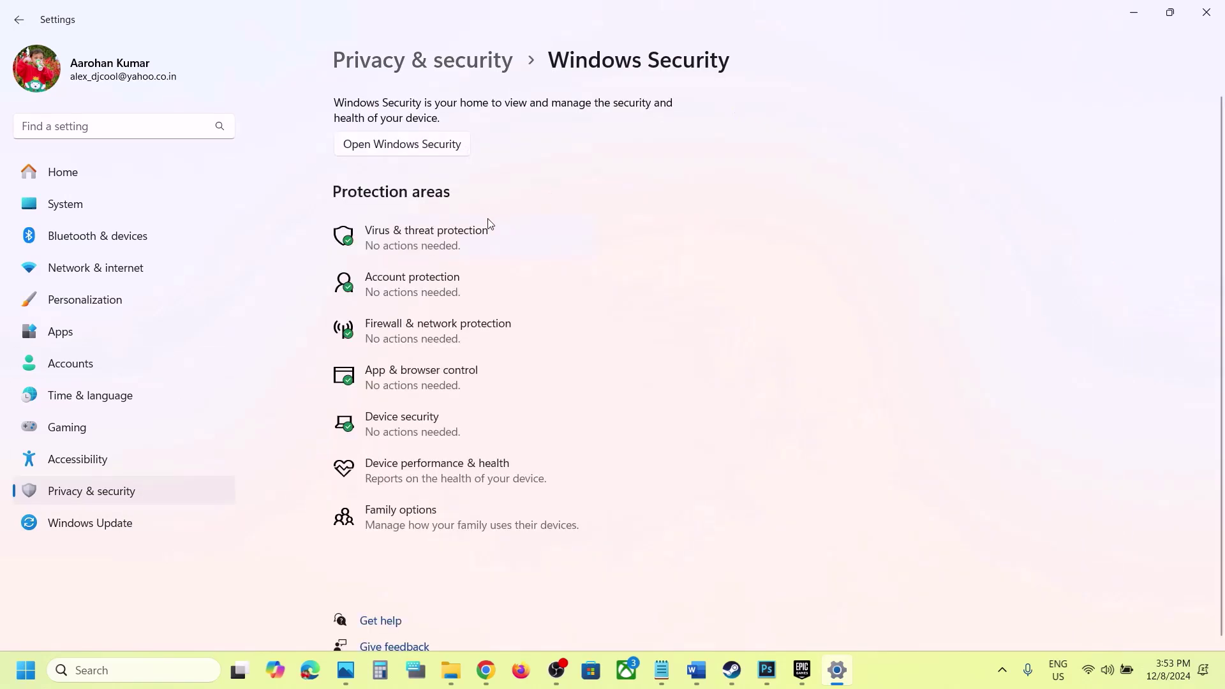
{"action": "left_click", "coordinate": [446, 244]}
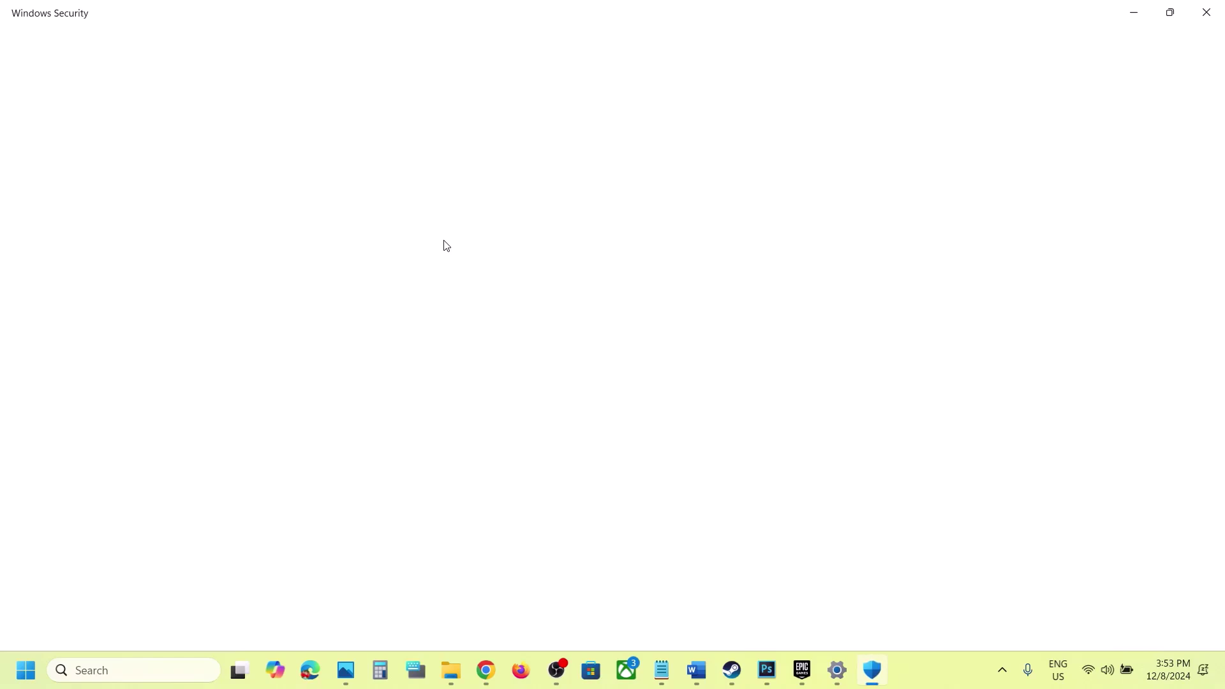
{"action": "scroll", "coordinate": [446, 246], "scroll_direction": "down", "scroll_amount": 3}
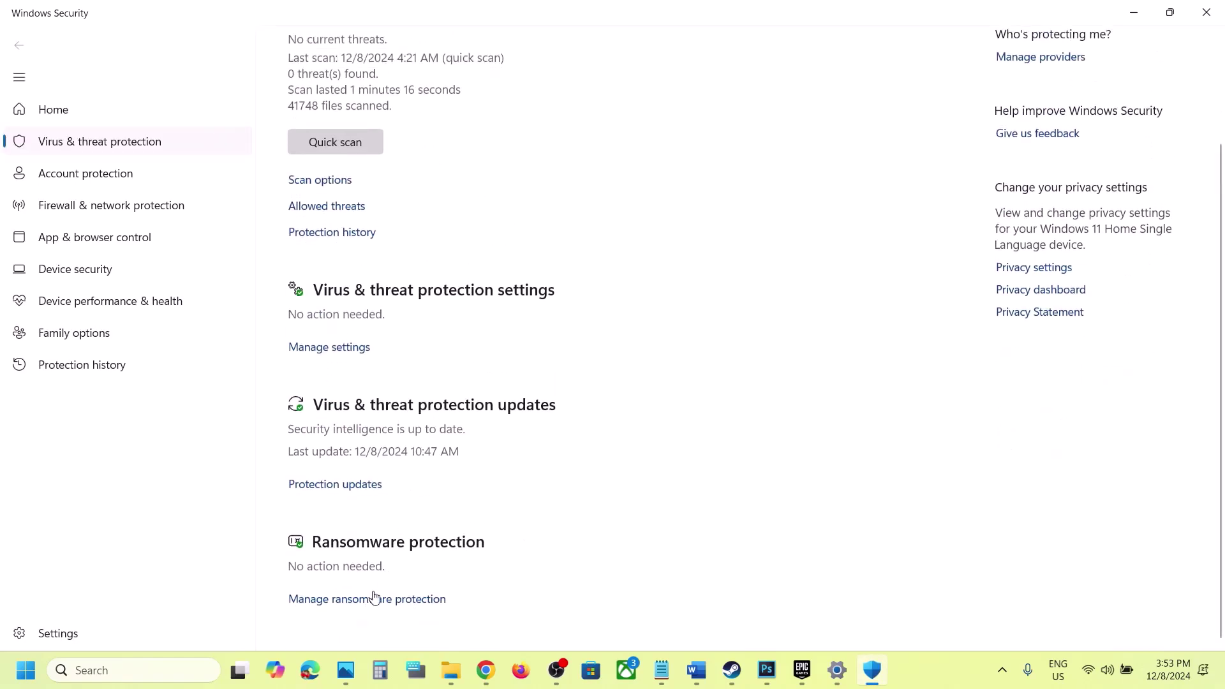
{"action": "left_click", "coordinate": [370, 600]}
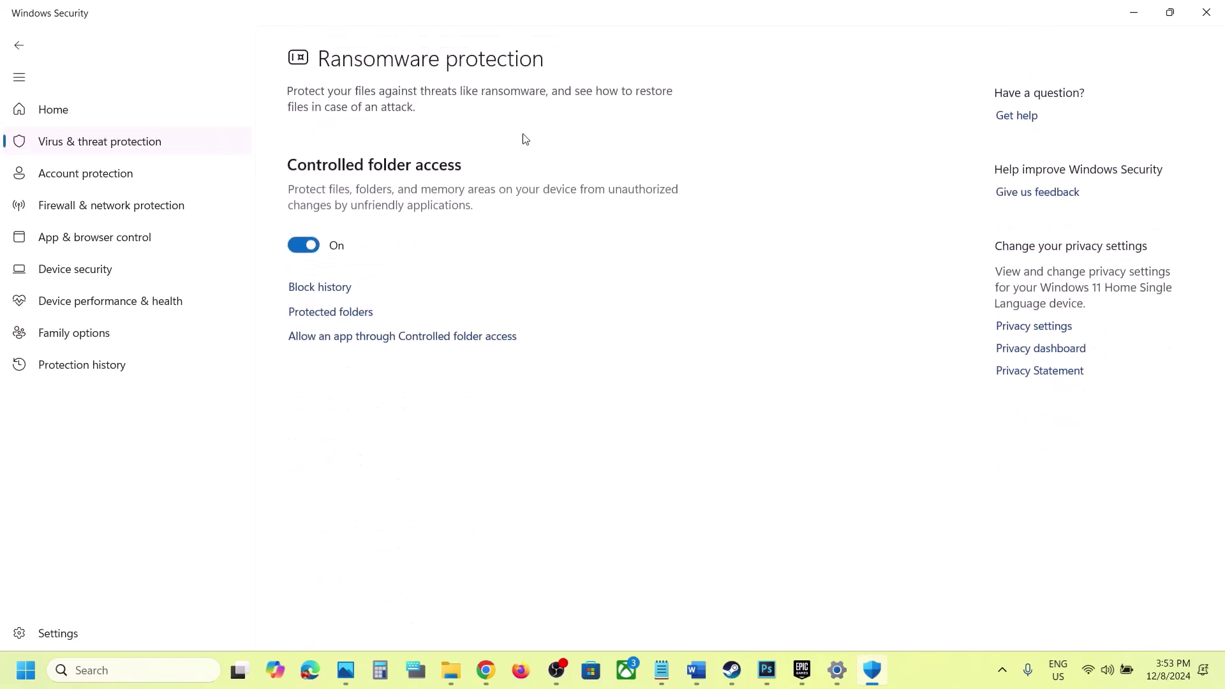
{"action": "left_click", "coordinate": [391, 342]}
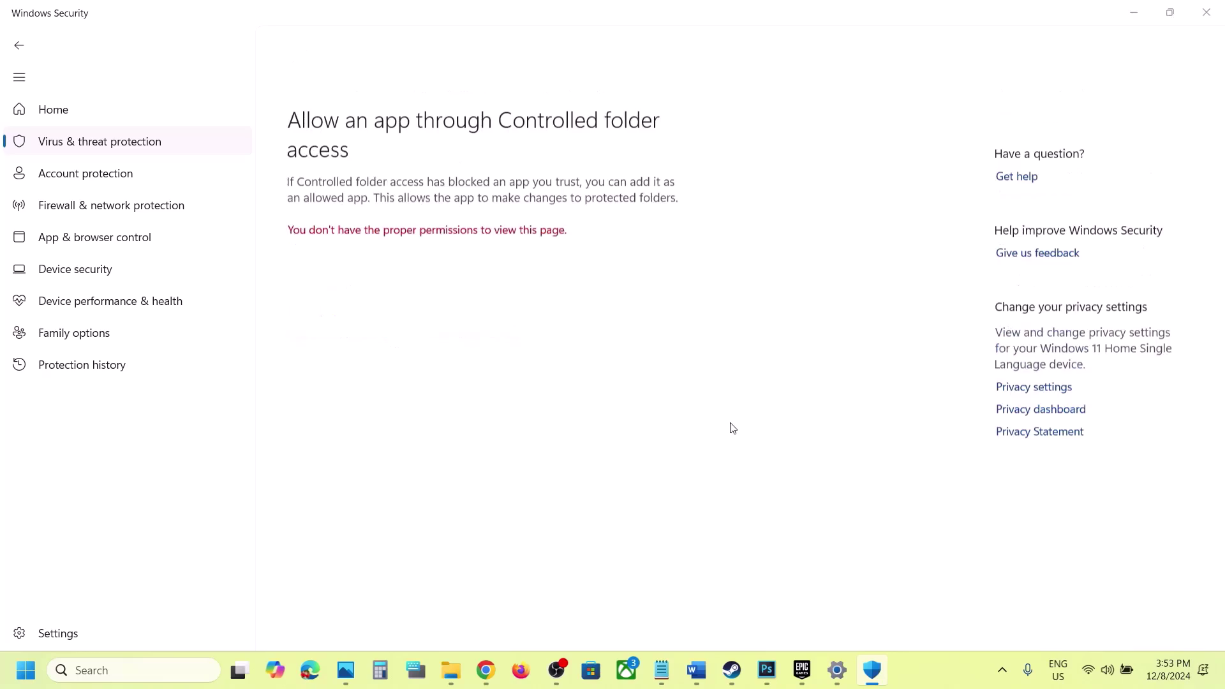
Add MarvelRivals_Launcher from the Steam MarvelRivals folder as an allowed app for Controlled folder access.
{"action": "scroll", "coordinate": [414, 112], "scroll_direction": "down", "scroll_amount": 3}
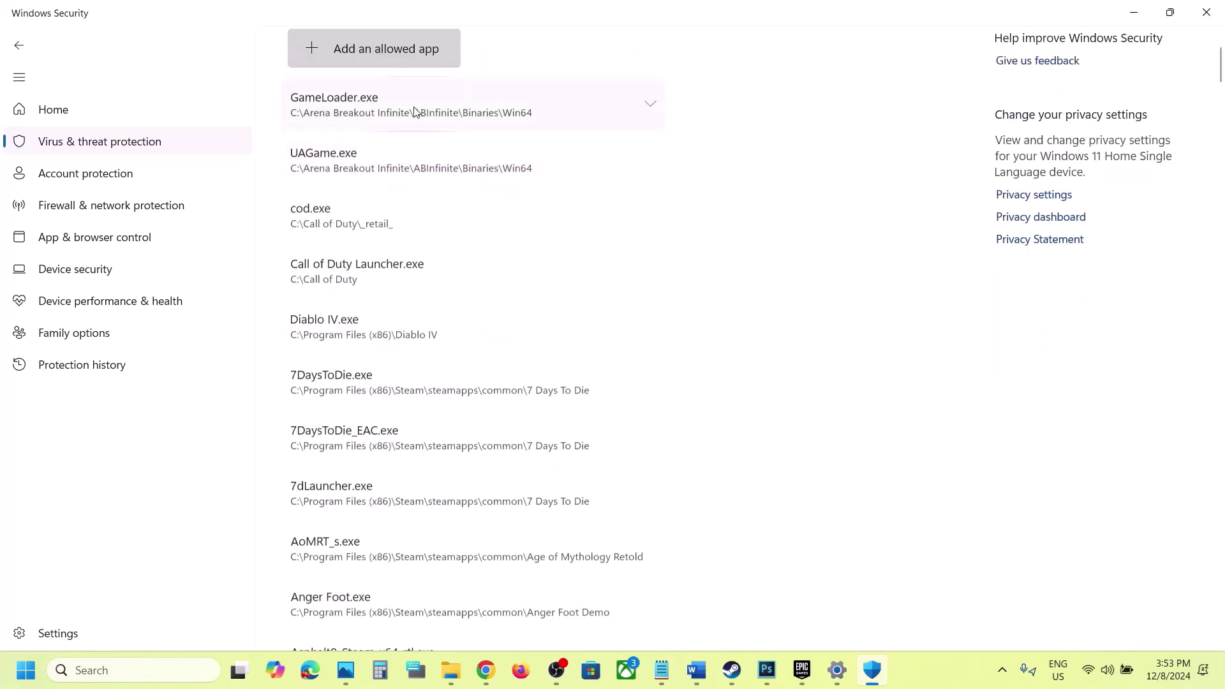
{"action": "left_click", "coordinate": [391, 48]}
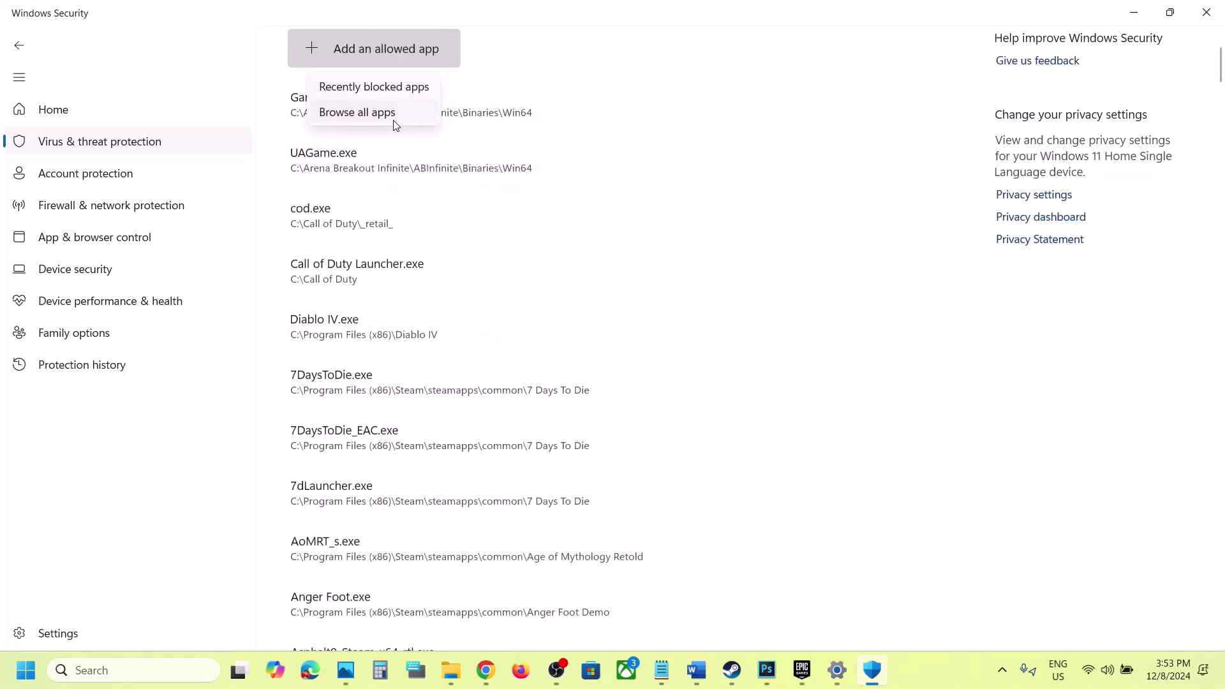
{"action": "left_click", "coordinate": [396, 123]}
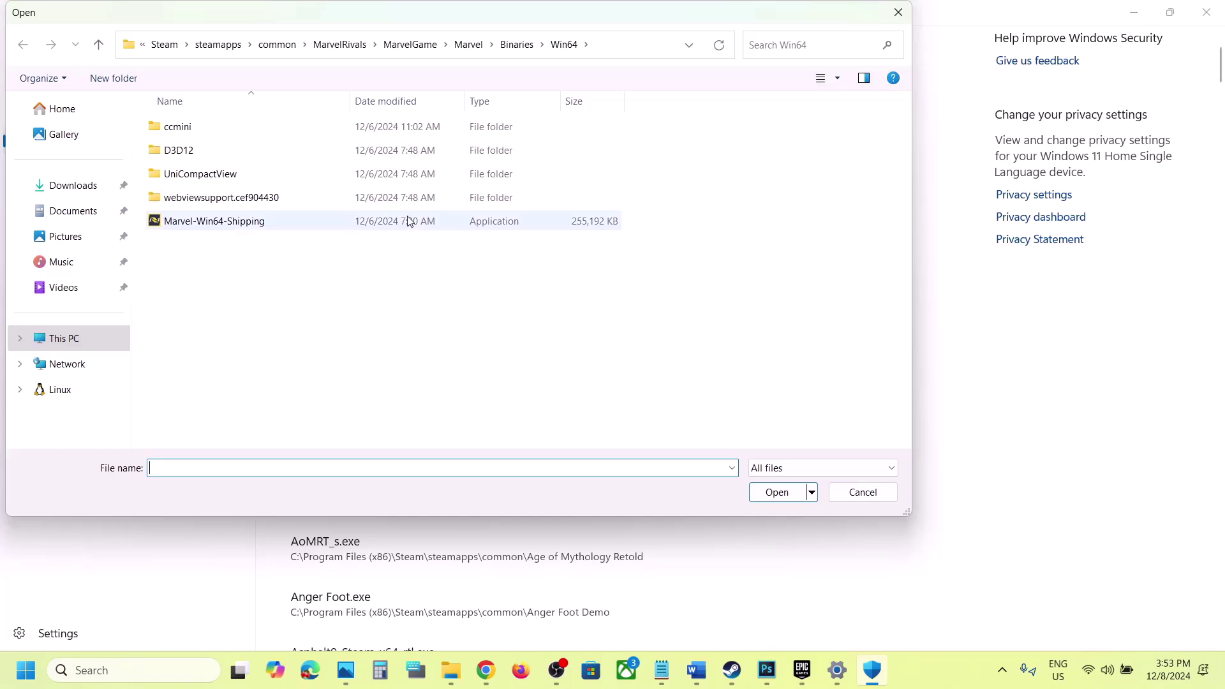
{"action": "left_click", "coordinate": [98, 44]}
{"action": "left_click", "coordinate": [99, 44]}
{"action": "left_click", "coordinate": [99, 44]}
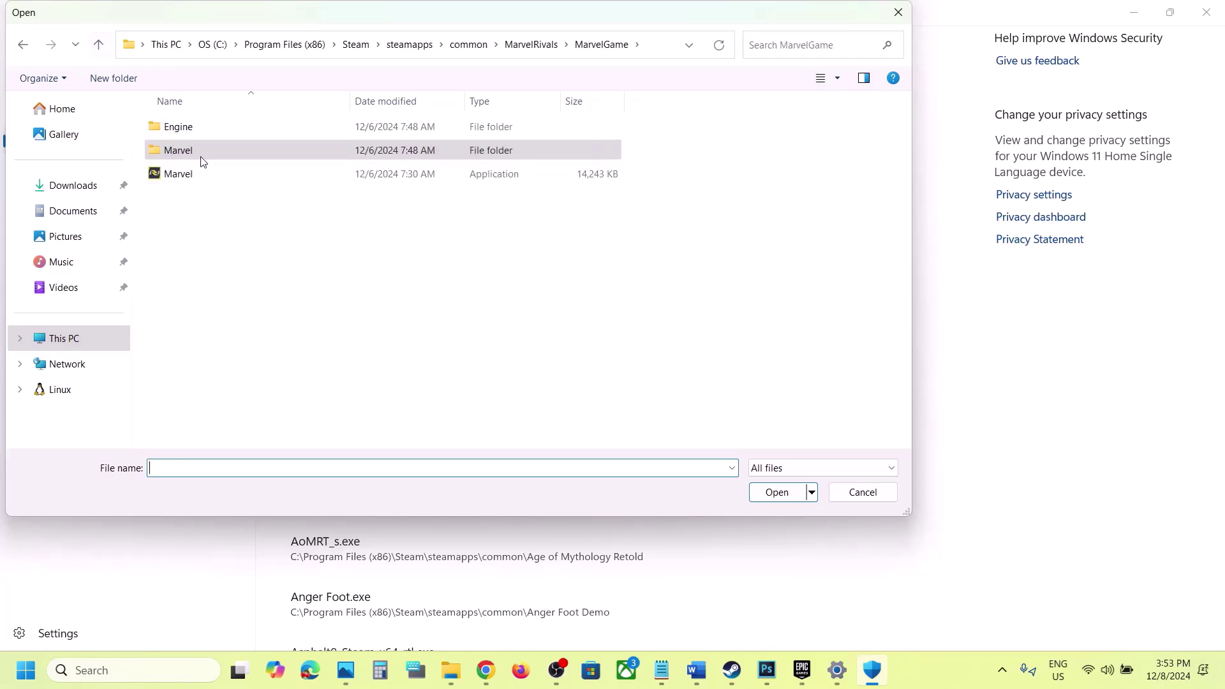
{"action": "left_click", "coordinate": [98, 44]}
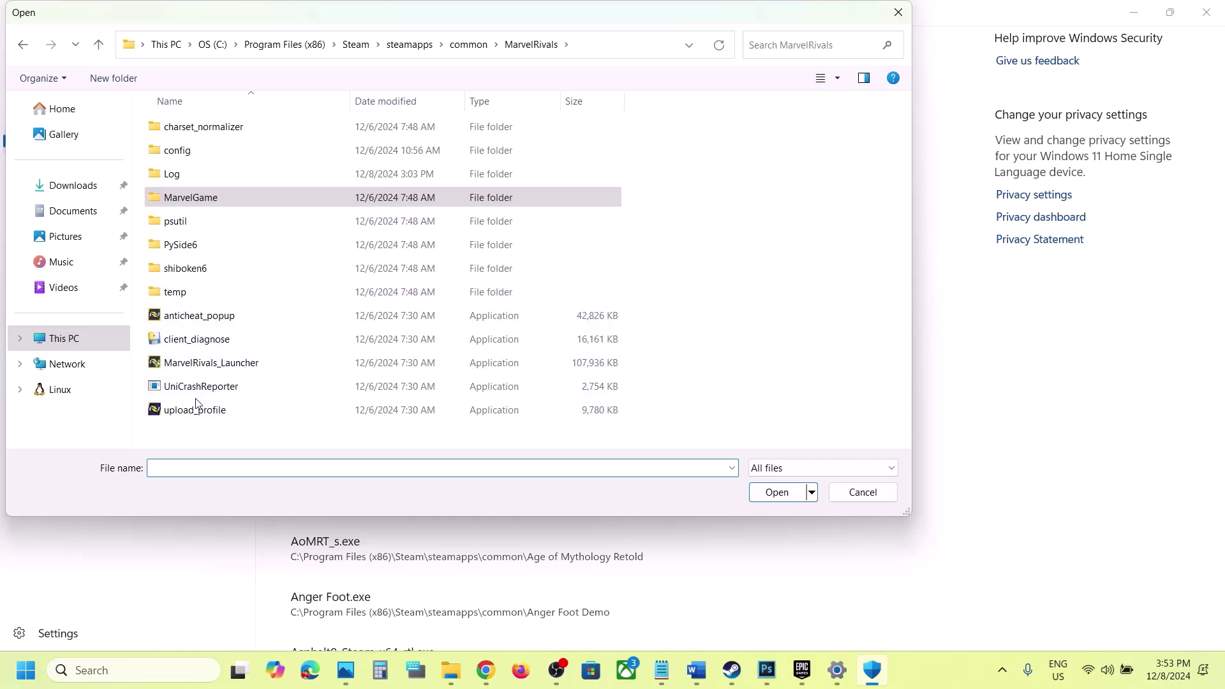
{"action": "left_click", "coordinate": [205, 363]}
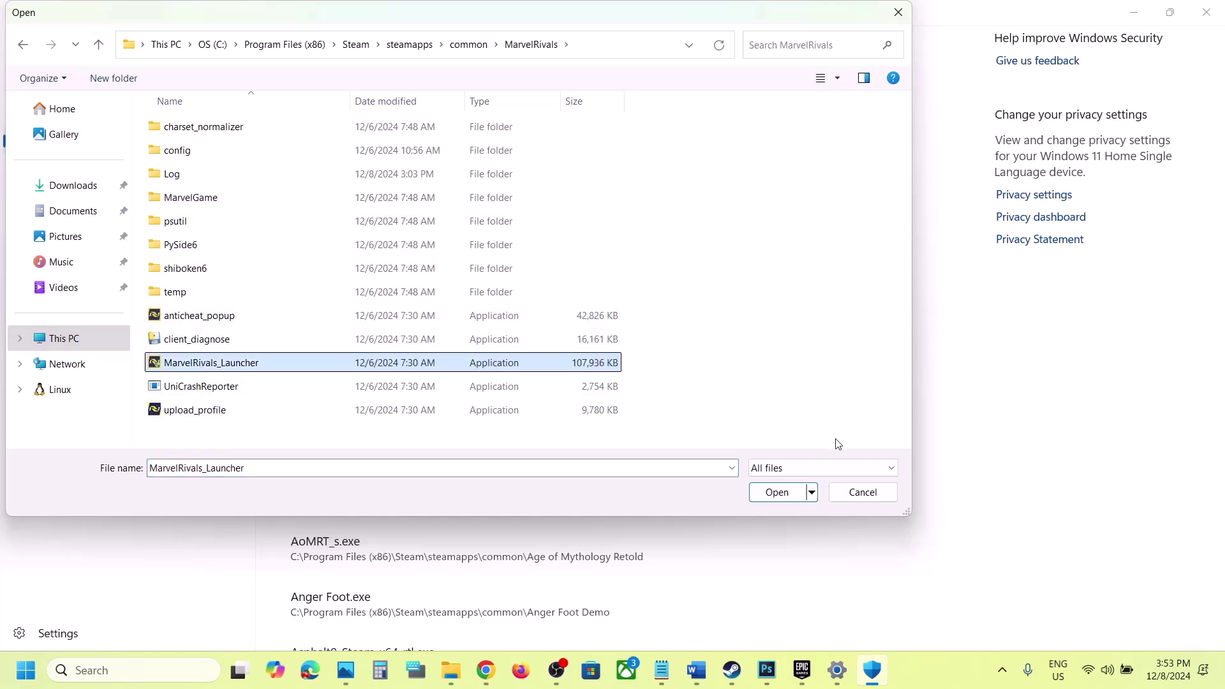
{"action": "left_click", "coordinate": [776, 492]}
Add the Marvel application from the MarvelGame folder as an allowed app for Controlled folder access.
{"action": "left_click", "coordinate": [403, 49]}
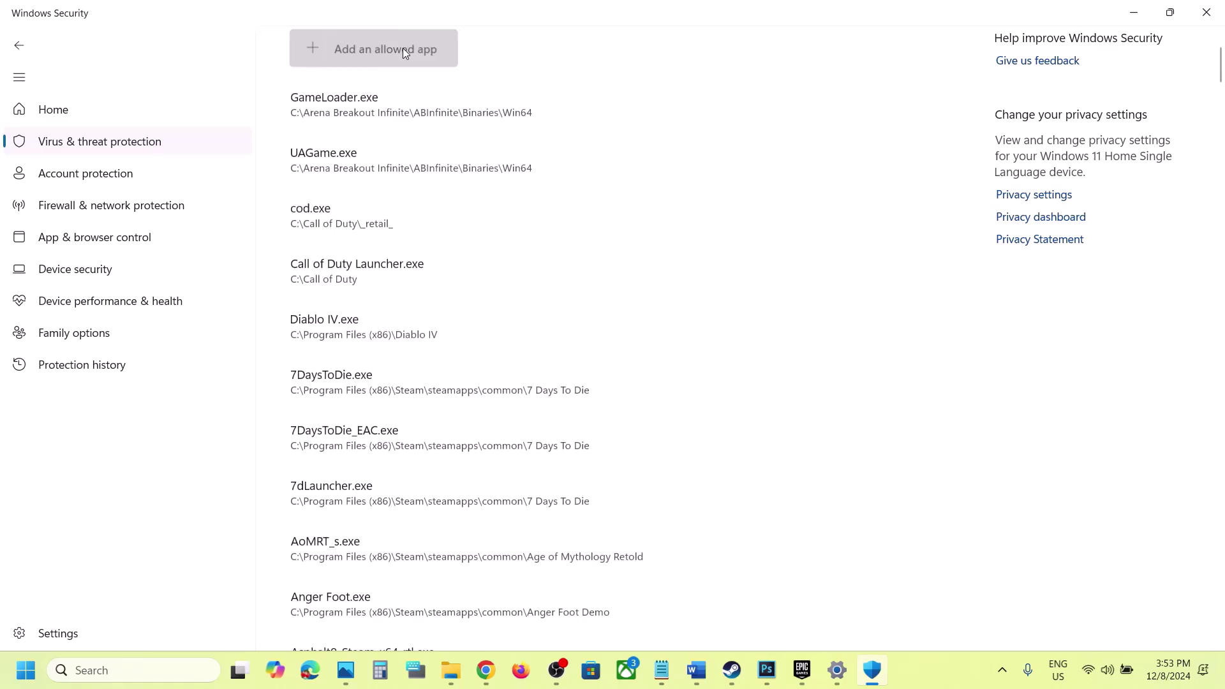
{"action": "left_click", "coordinate": [391, 118]}
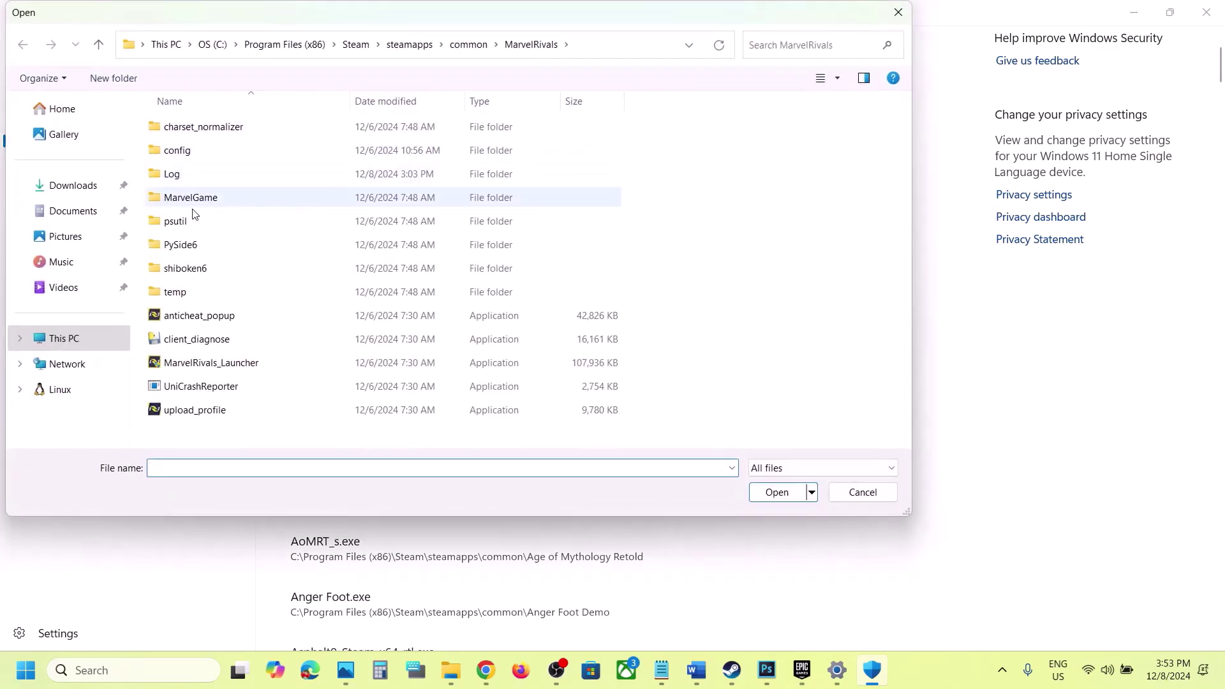
{"action": "double_click", "coordinate": [183, 203]}
{"action": "left_click", "coordinate": [189, 180]}
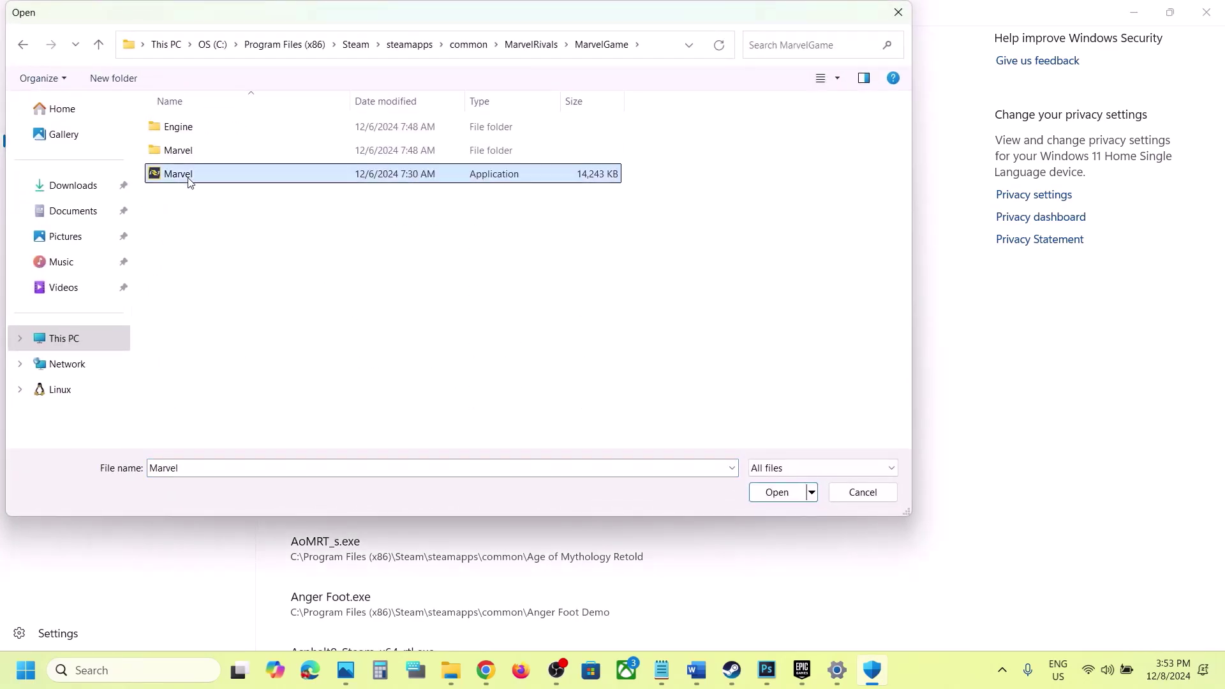
{"action": "left_click", "coordinate": [776, 494]}
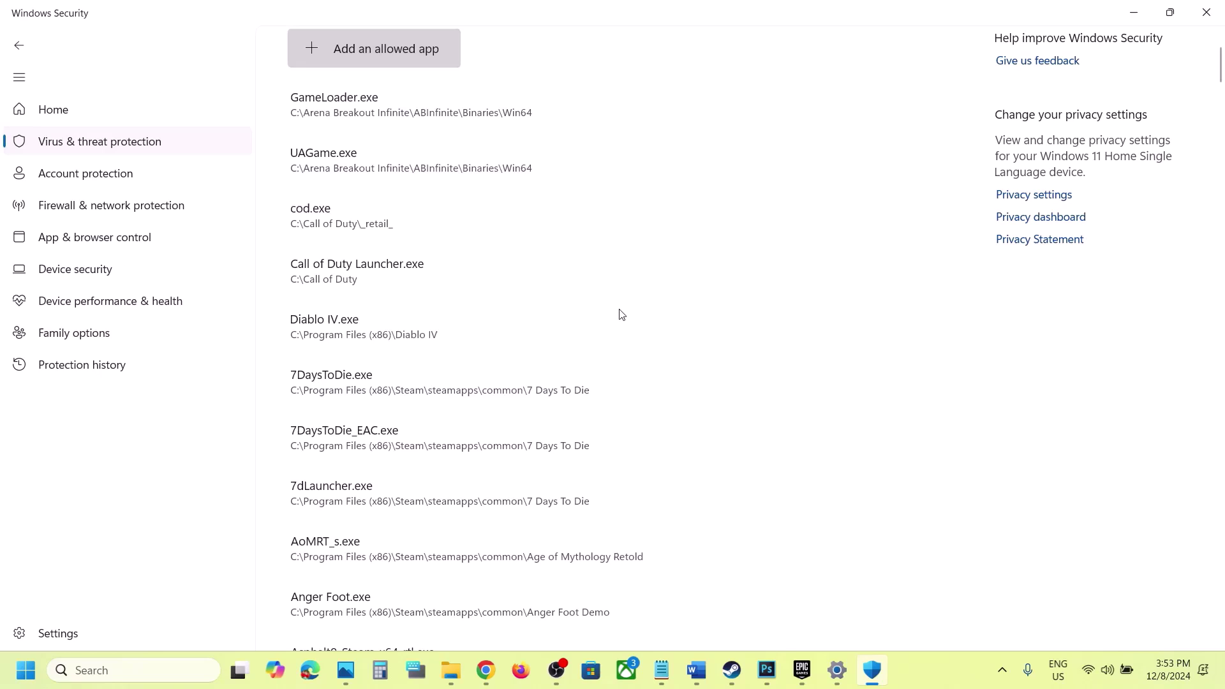
Add Marvel-Win64-Shipping from the MarvelGame\Marvel\Binaries\Win64 folder as an allowed app for Controlled folder access.
{"action": "left_click", "coordinate": [330, 54]}
{"action": "left_click", "coordinate": [378, 109]}
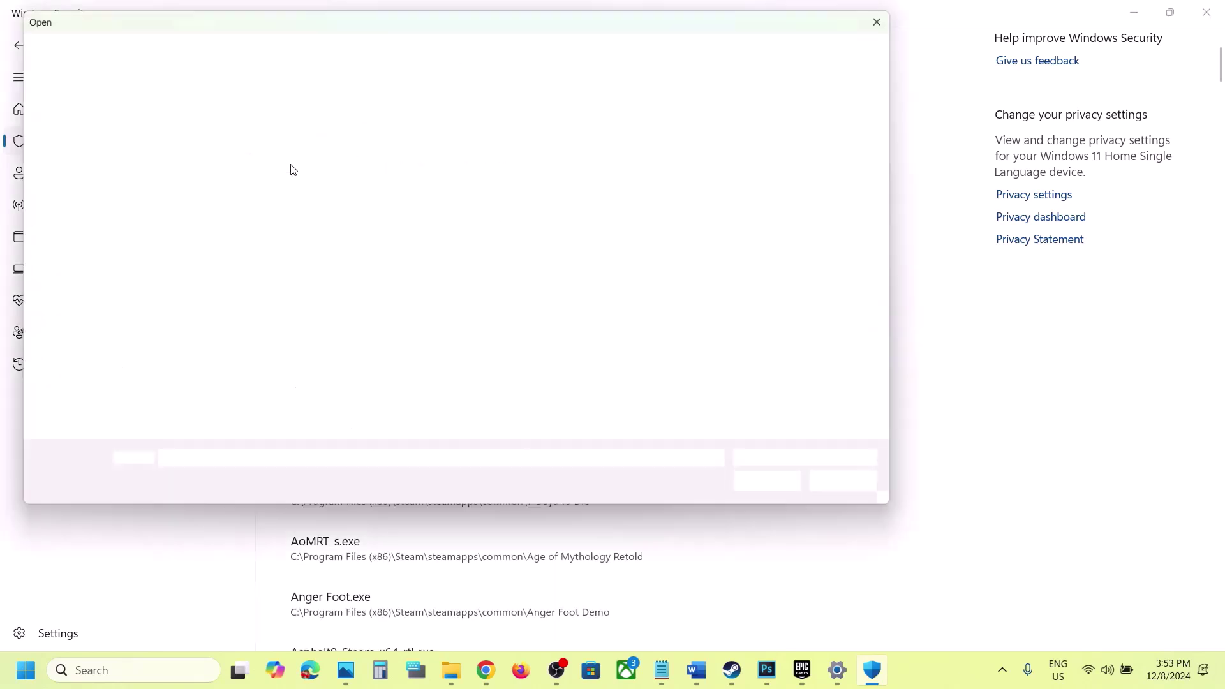
{"action": "double_click", "coordinate": [189, 150]}
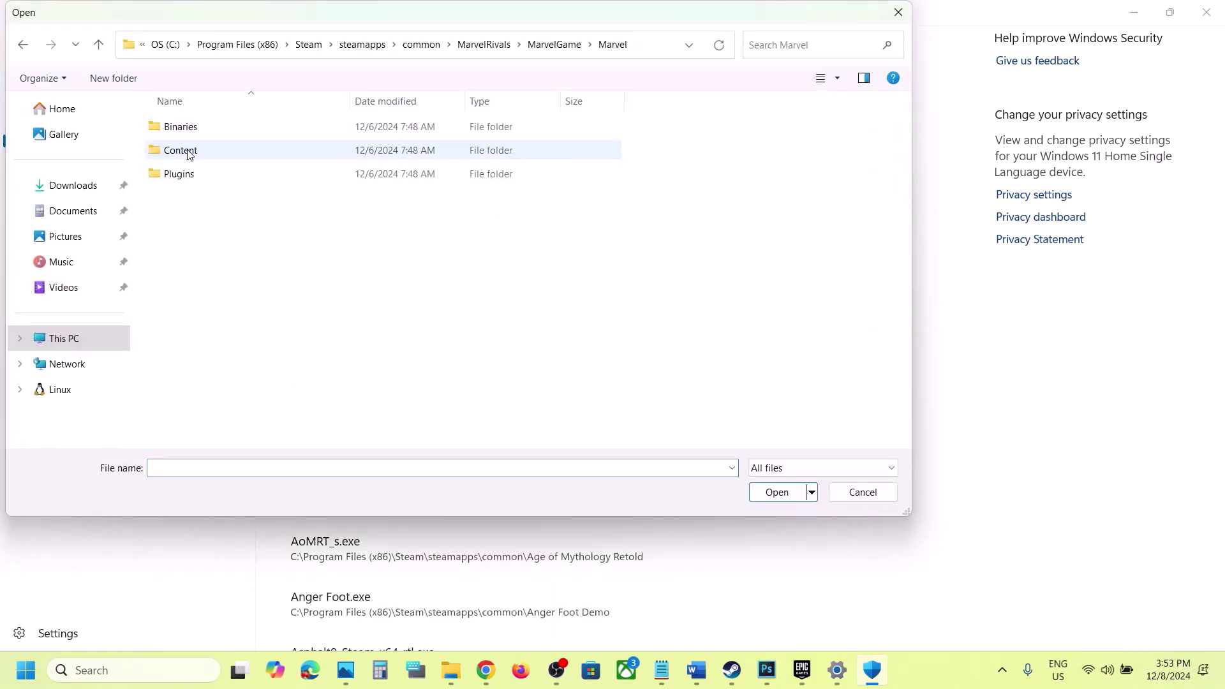
{"action": "double_click", "coordinate": [188, 126]}
{"action": "double_click", "coordinate": [189, 127]}
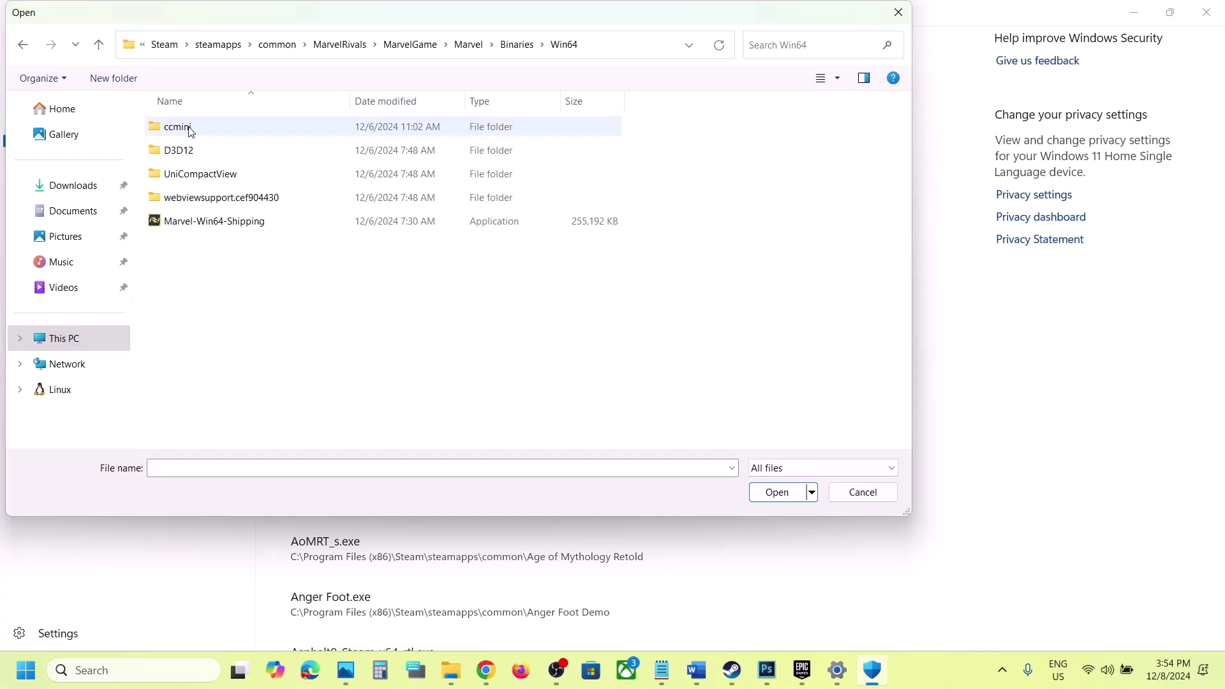
{"action": "left_click", "coordinate": [233, 223]}
{"action": "left_click", "coordinate": [774, 494]}
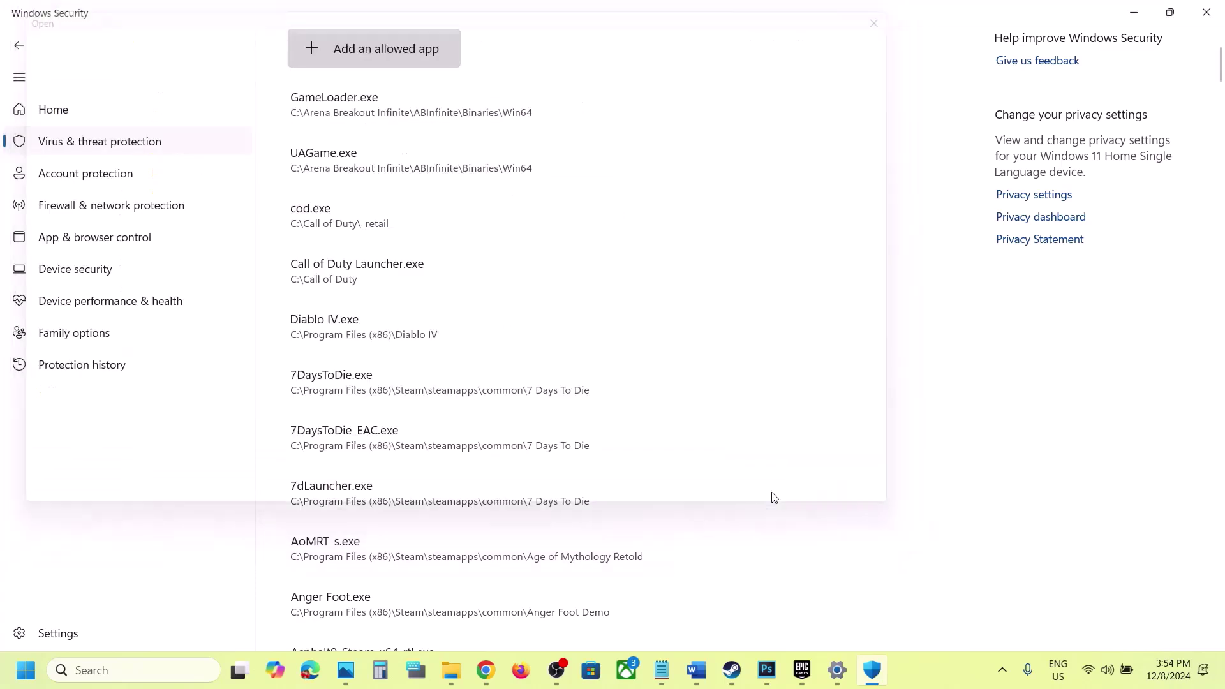
Switch to Control Panel, go to Windows Defender Firewall's allowed apps page and unlock its settings for changes.
{"action": "left_click", "coordinate": [124, 671]}
{"action": "type", "text": "control"}
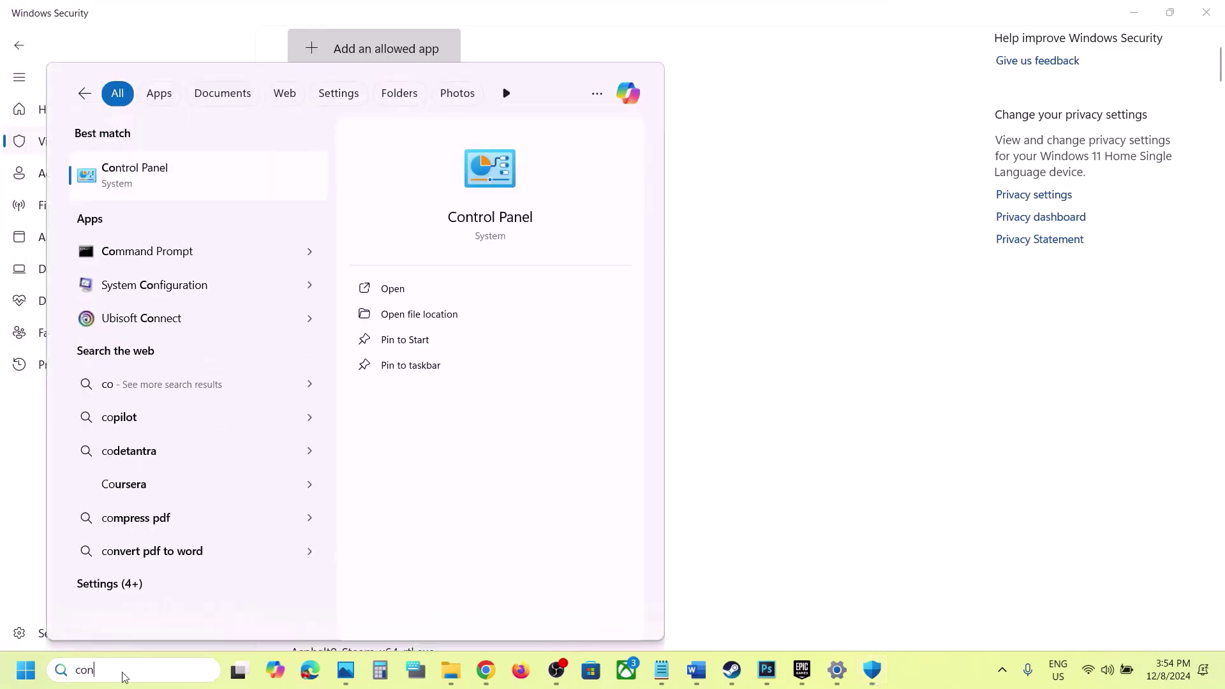
{"action": "key", "text": "Return"}
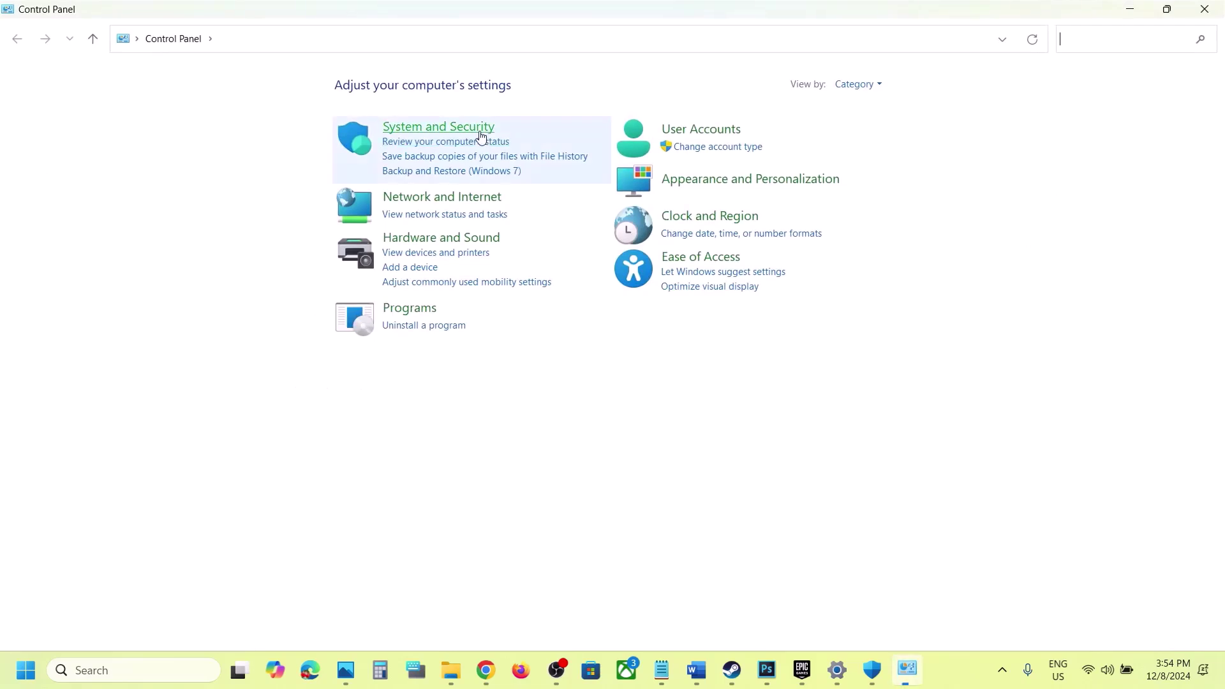
{"action": "left_click", "coordinate": [477, 130]}
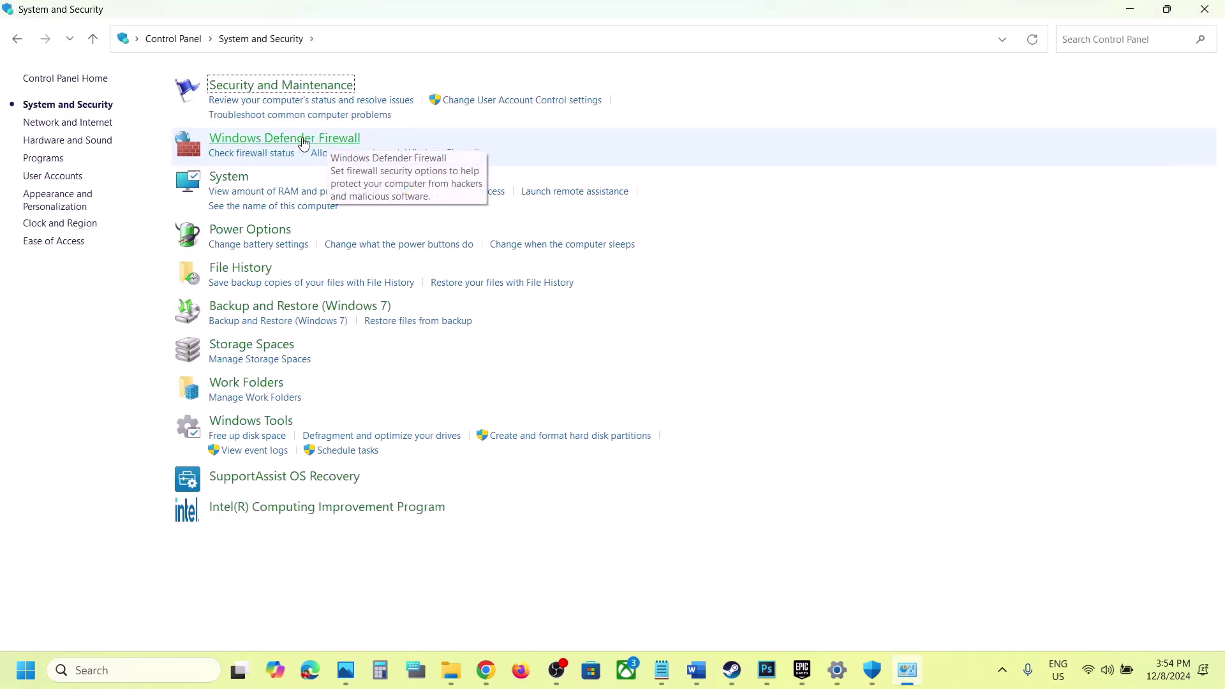
{"action": "left_click", "coordinate": [326, 141]}
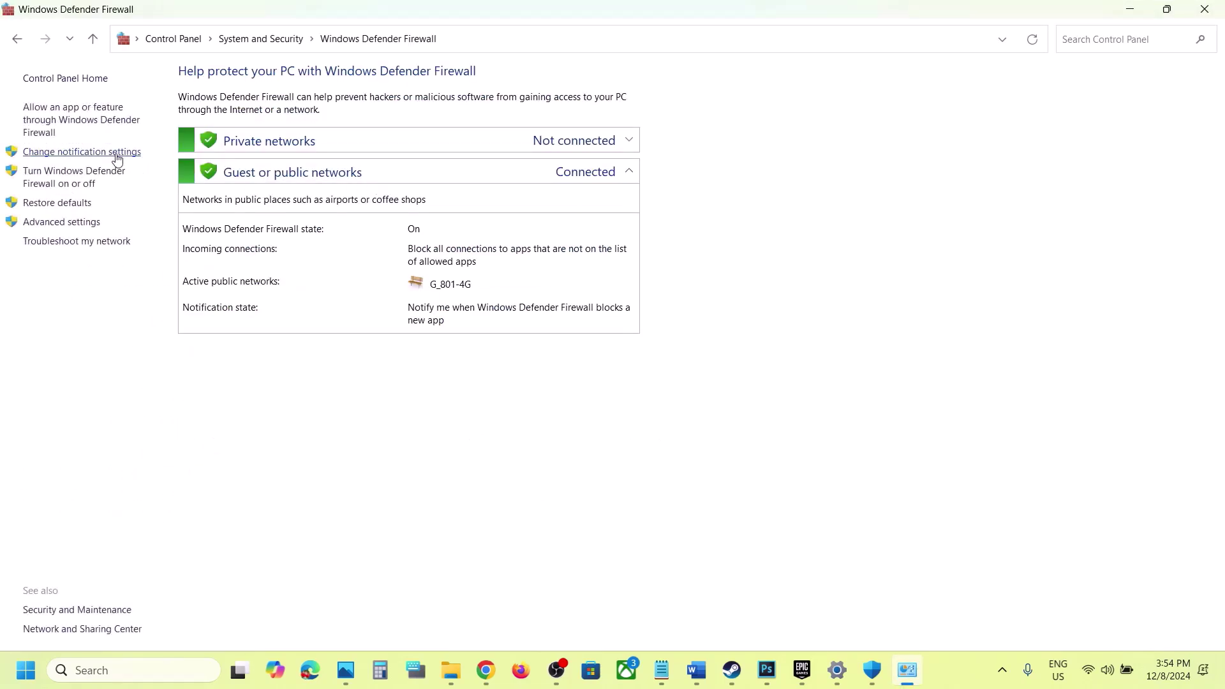
{"action": "left_click", "coordinate": [94, 125]}
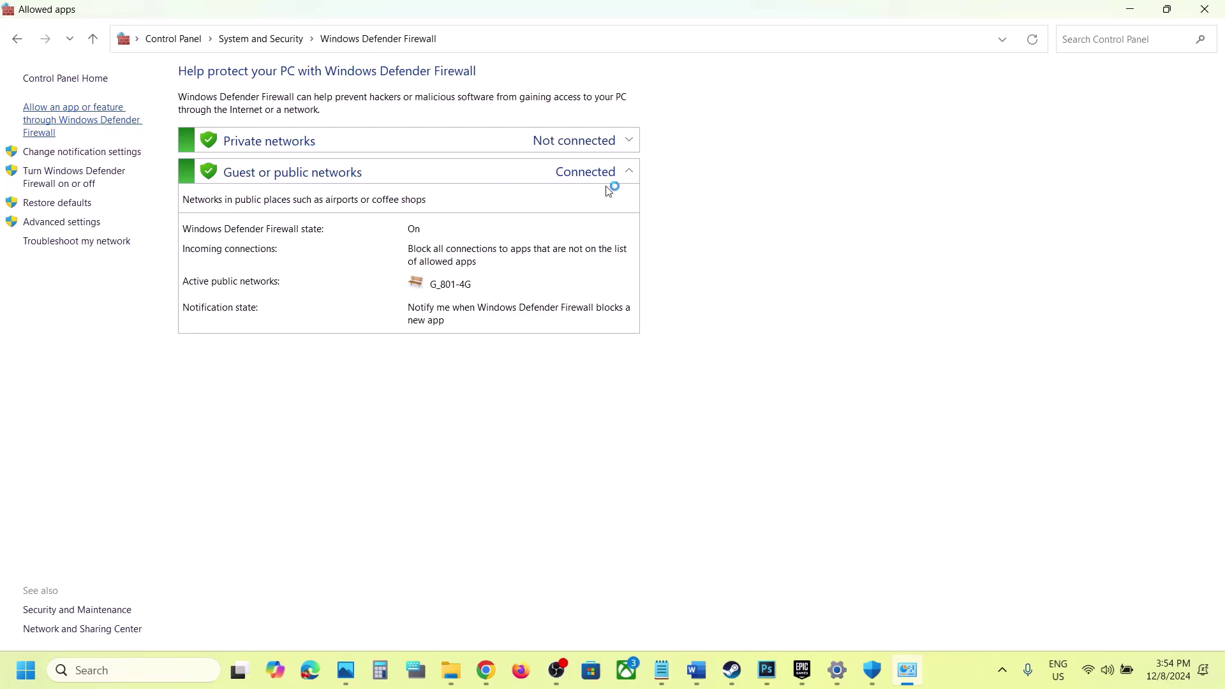
{"action": "left_click", "coordinate": [818, 126]}
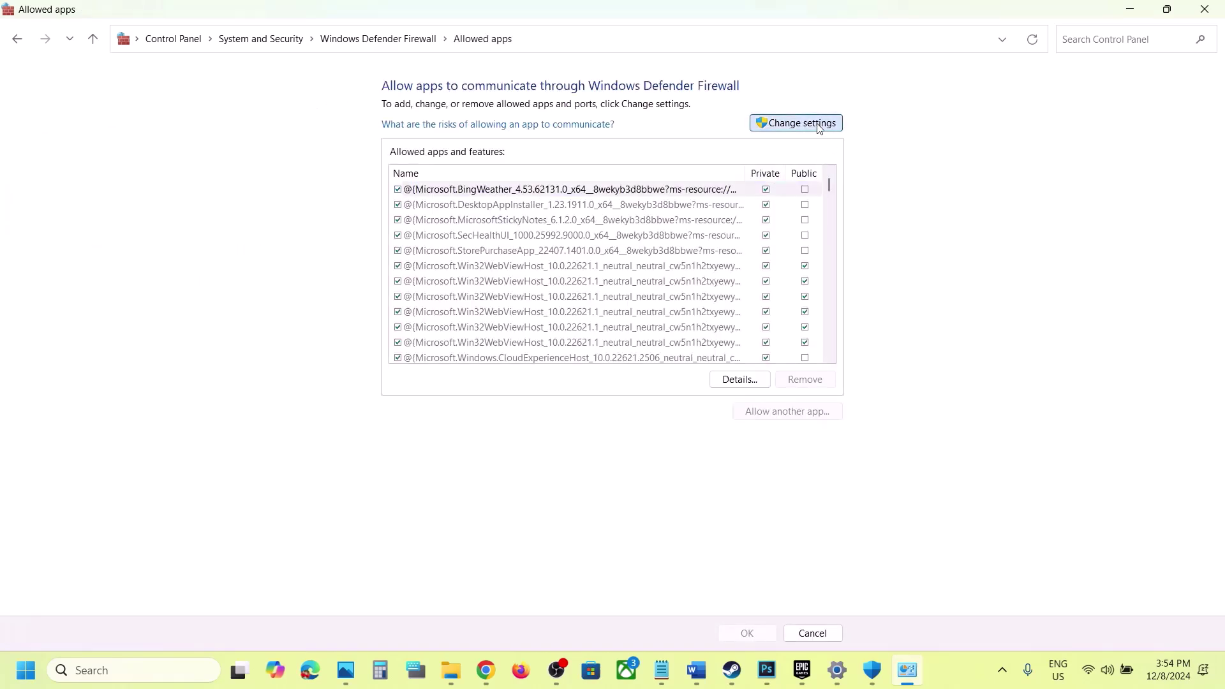
Add MarvelRivals_Launcher from Steam's common\MarvelRivals folder as another app allowed through Windows Defender Firewall.
{"action": "left_click", "coordinate": [786, 412]}
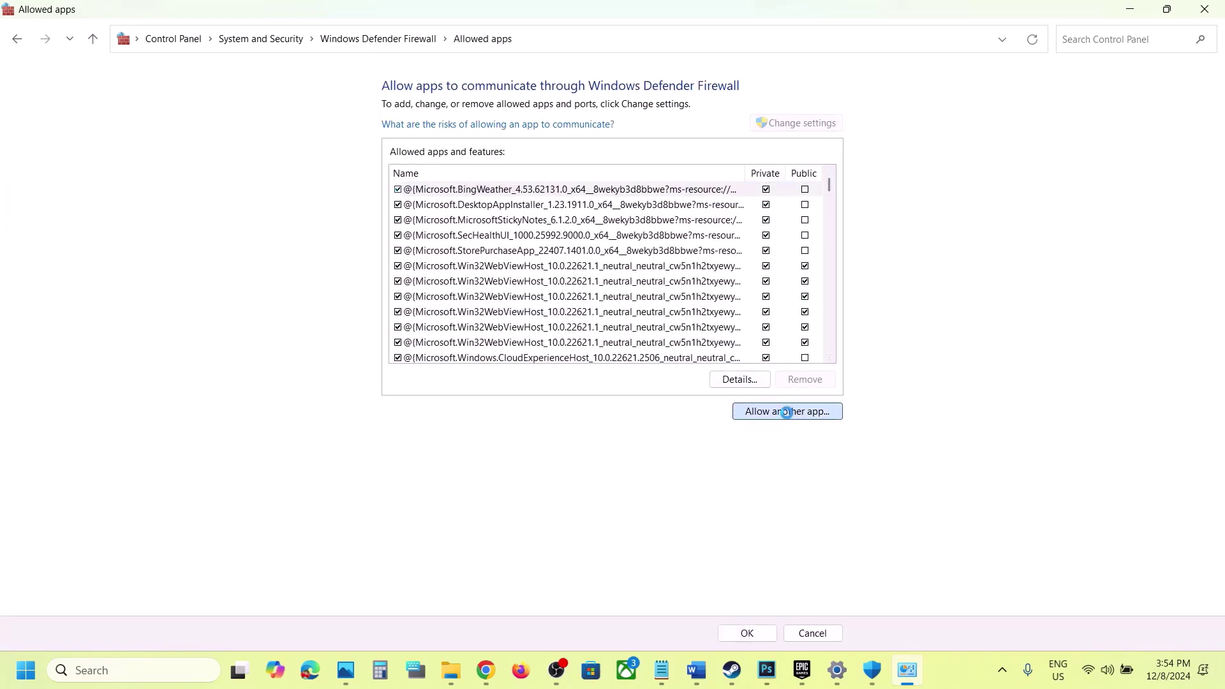
{"action": "left_click", "coordinate": [721, 410]}
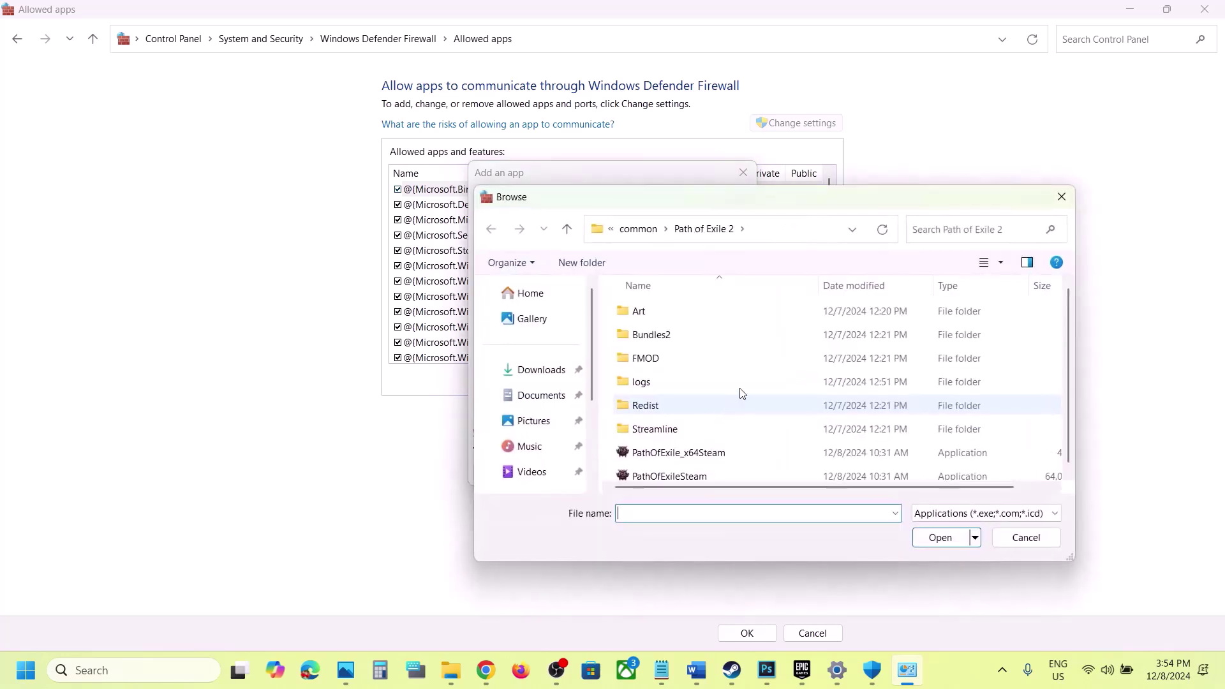
{"action": "left_click", "coordinate": [638, 228]}
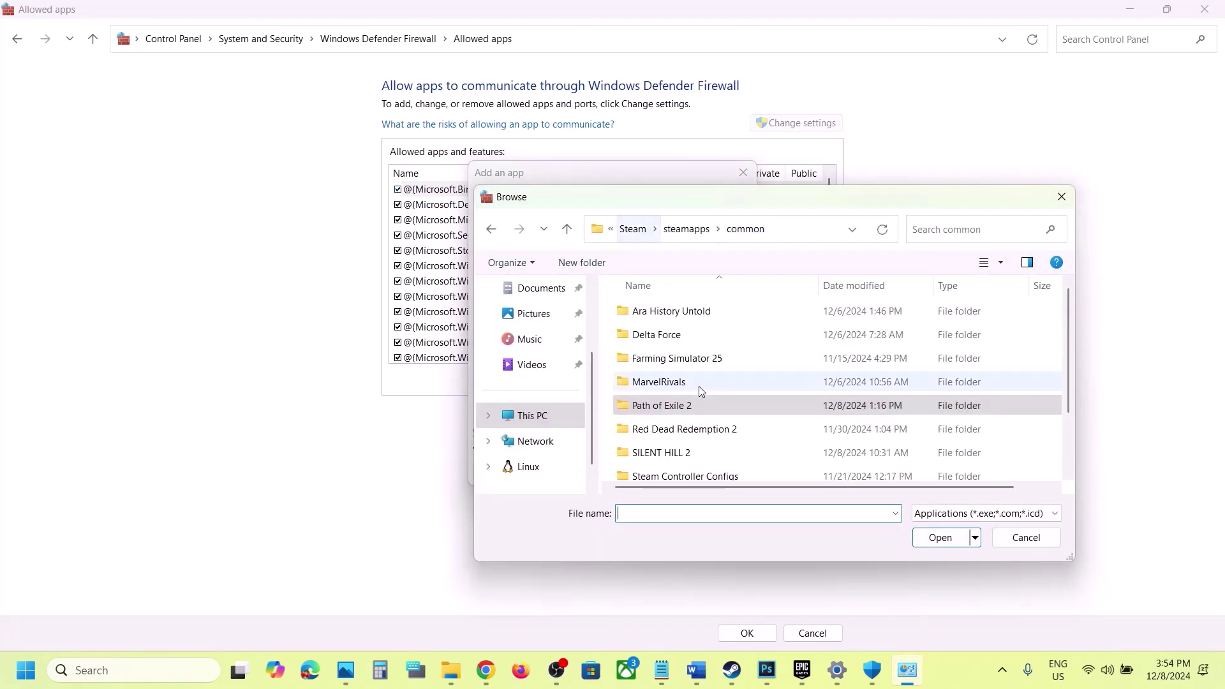
{"action": "scroll", "coordinate": [705, 391], "scroll_direction": "down", "scroll_amount": 1}
{"action": "scroll", "coordinate": [719, 382], "scroll_direction": "up", "scroll_amount": 1}
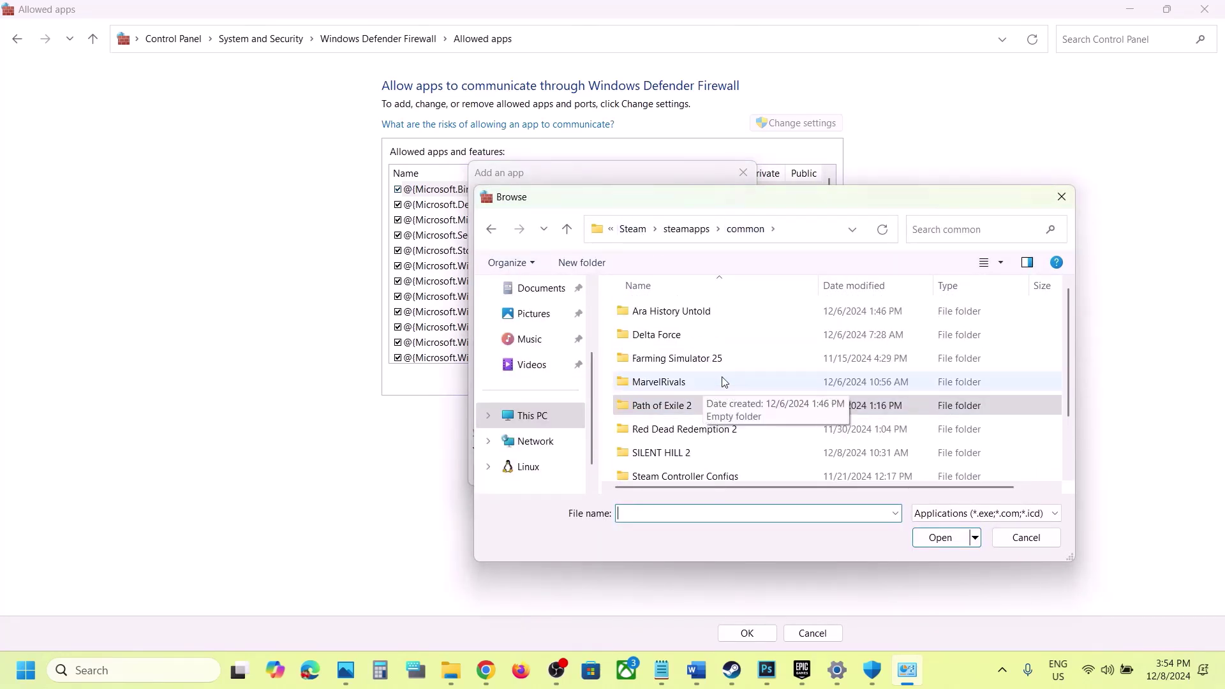
{"action": "double_click", "coordinate": [701, 382]}
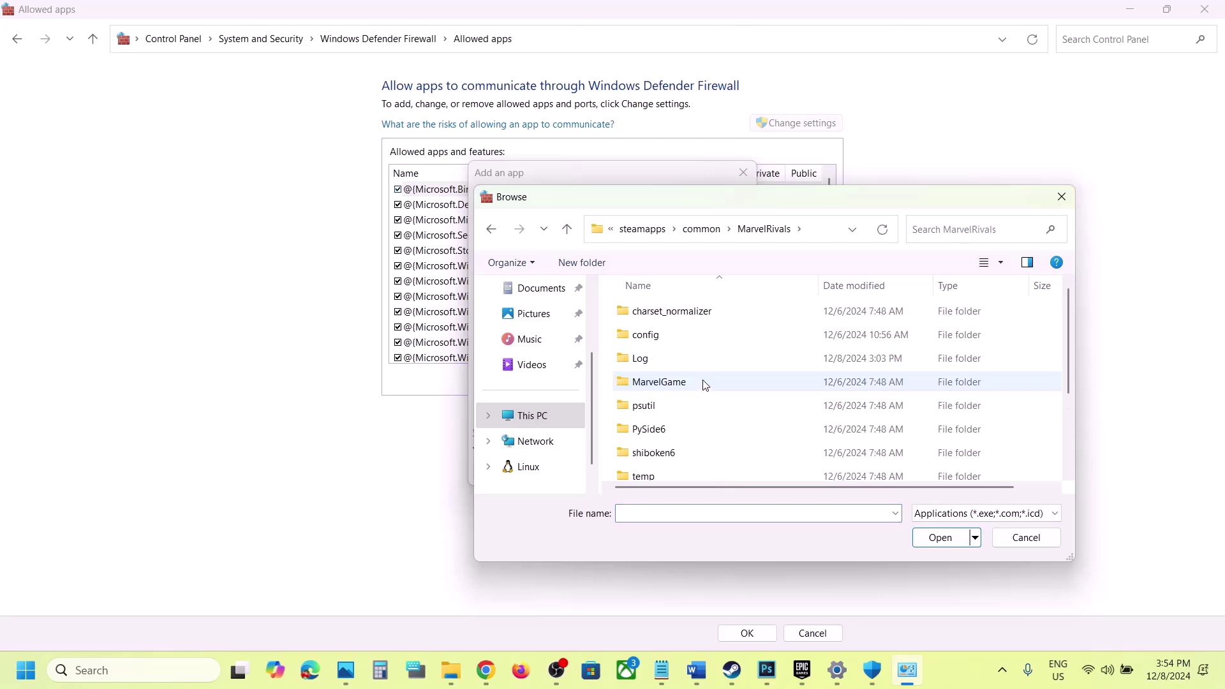
{"action": "scroll", "coordinate": [705, 386], "scroll_direction": "down", "scroll_amount": 2}
{"action": "left_click", "coordinate": [673, 379]}
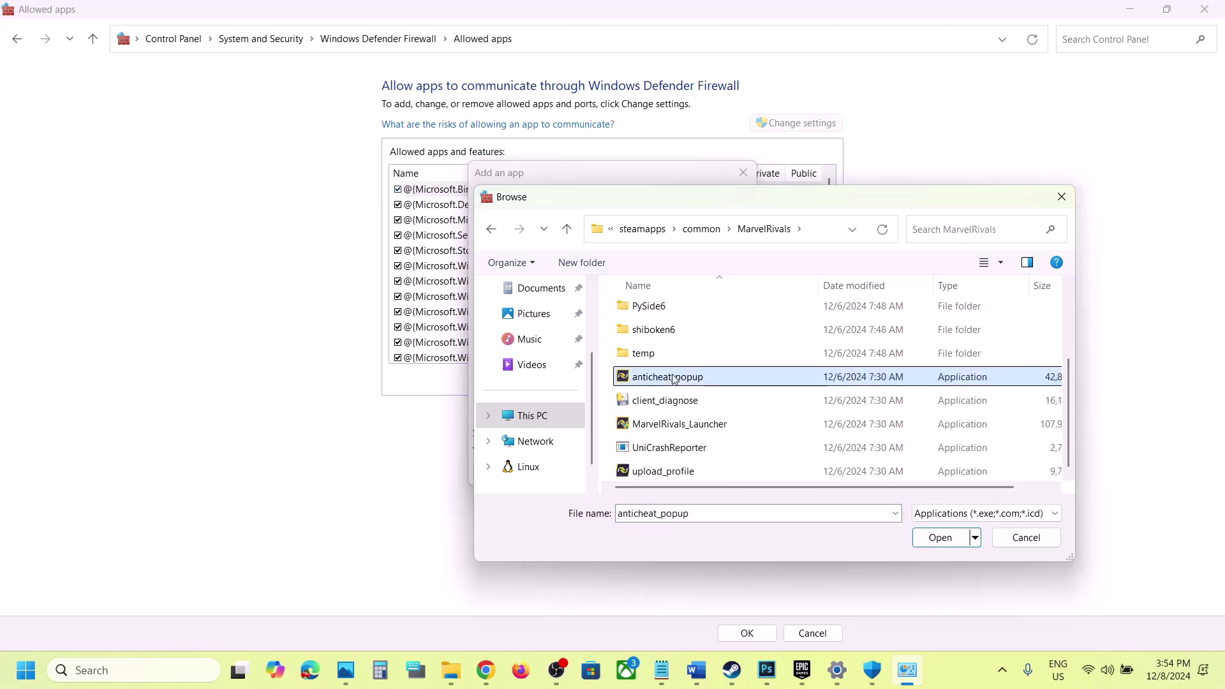
{"action": "left_click", "coordinate": [696, 426]}
{"action": "left_click", "coordinate": [956, 540]}
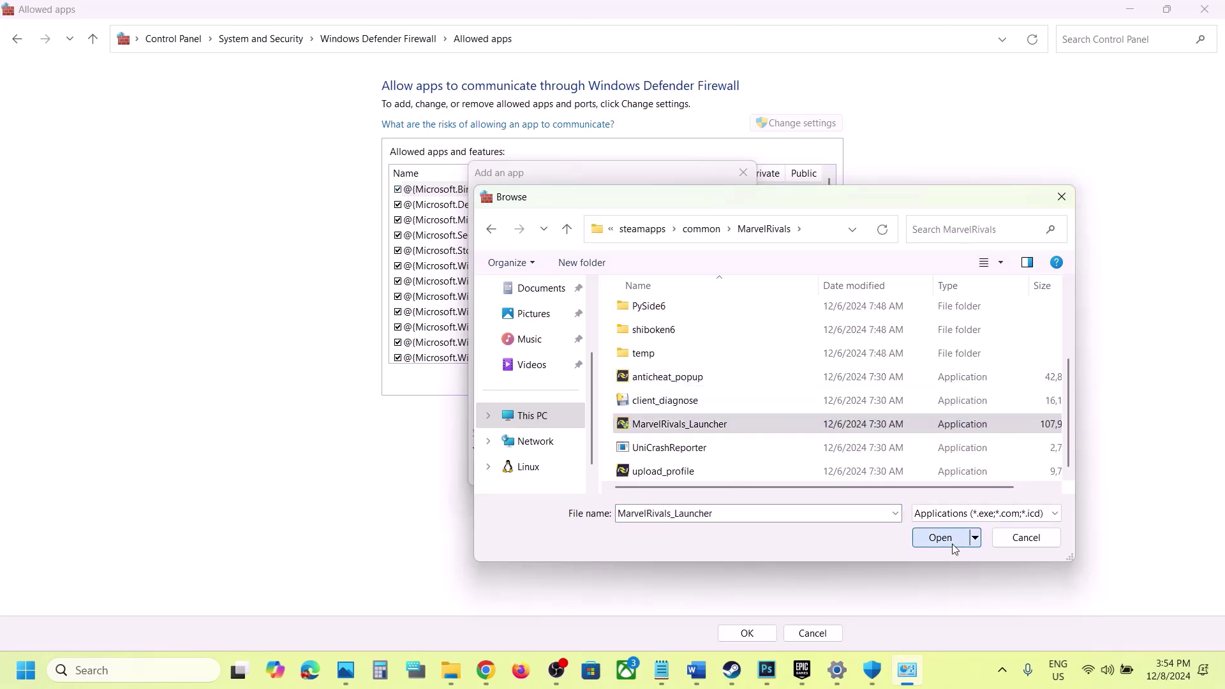
{"action": "left_click", "coordinate": [663, 473]}
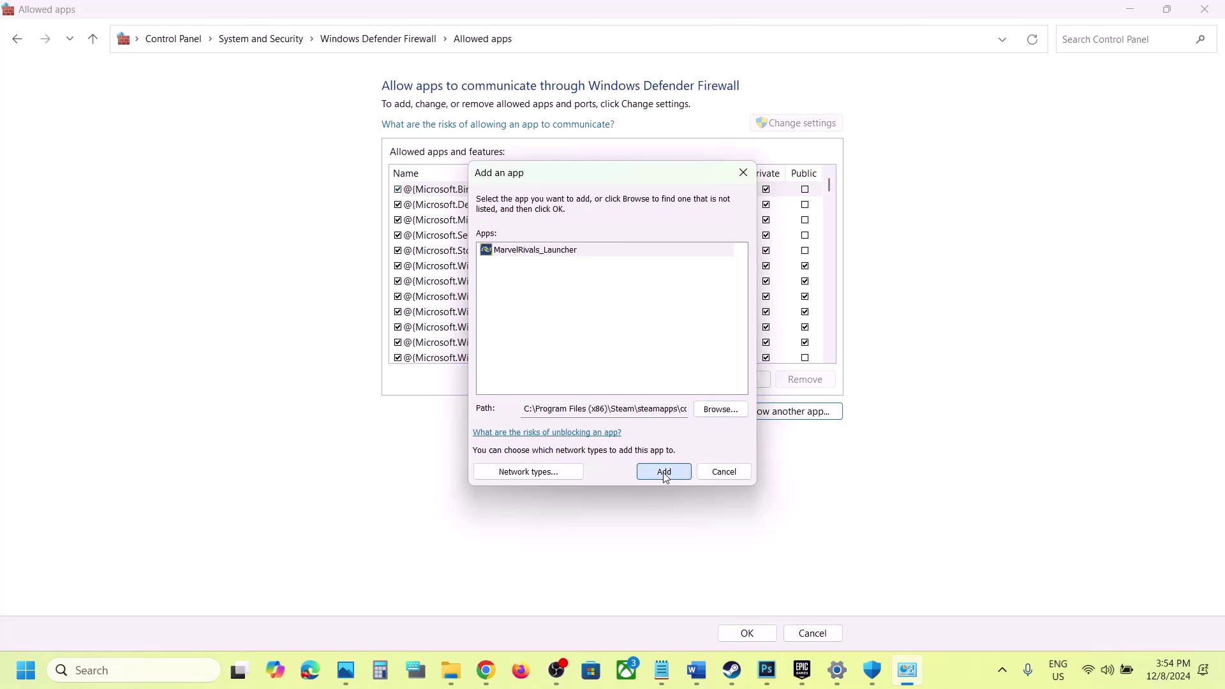
Choose anticheat_popup from the MarvelRivals folder as an app to allow through the firewall.
{"action": "left_click", "coordinate": [721, 395]}
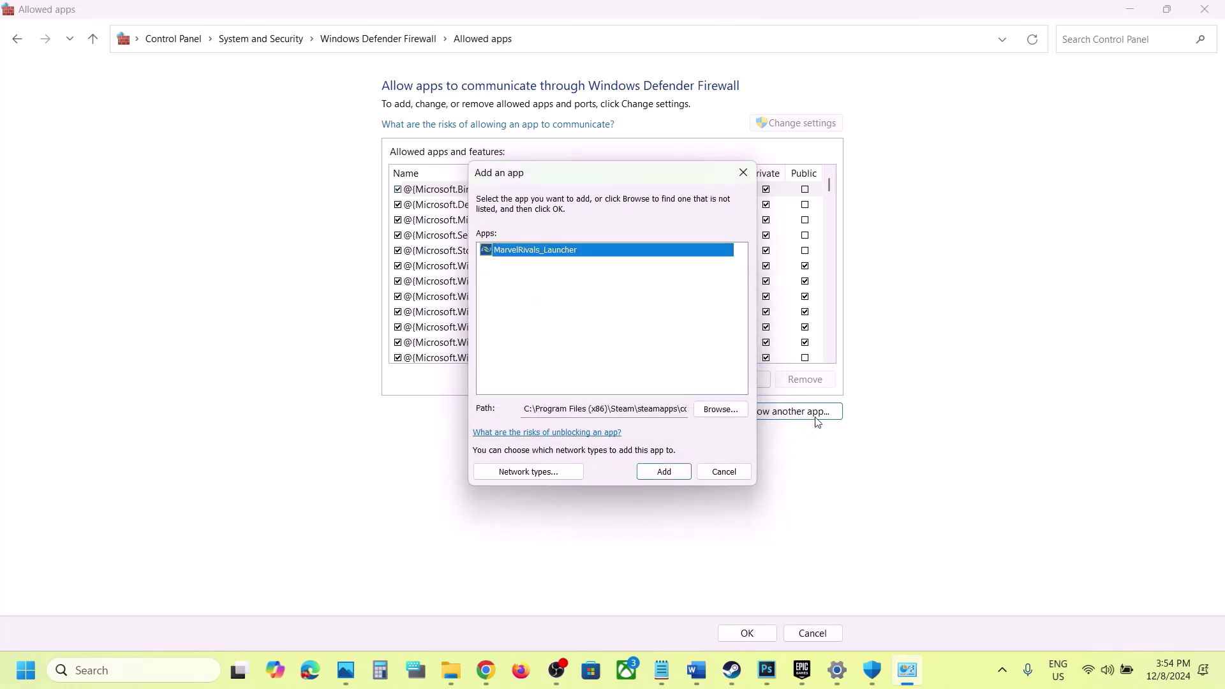
{"action": "left_click", "coordinate": [719, 409]}
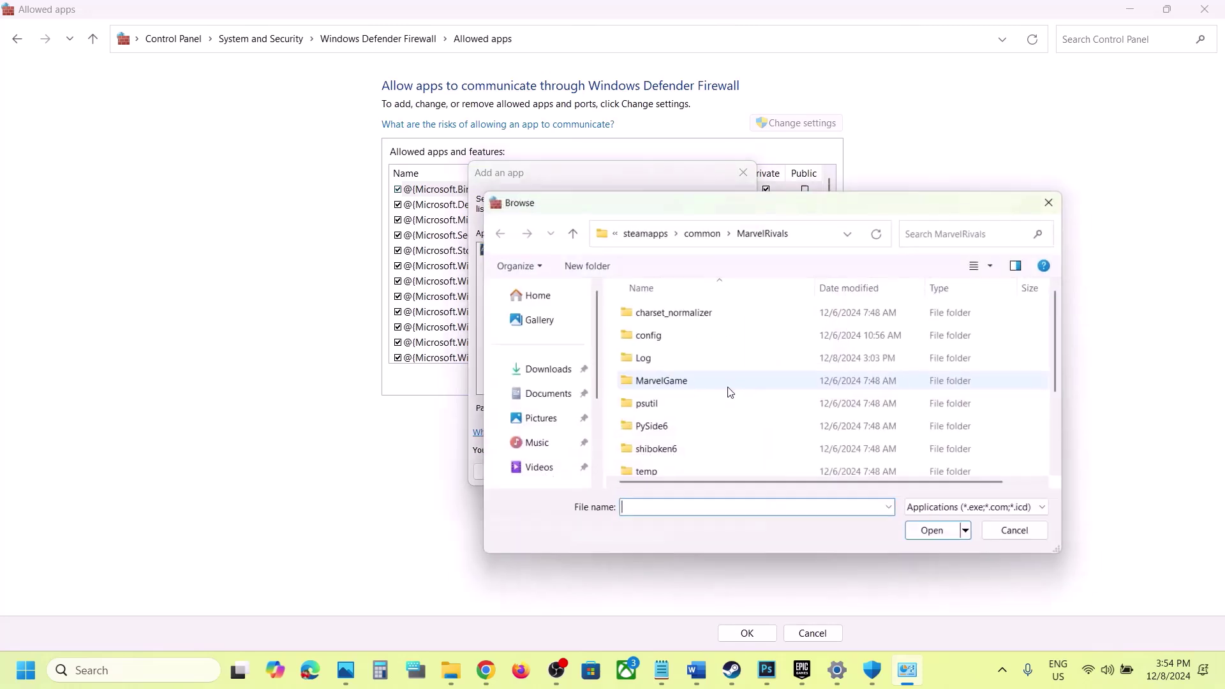
{"action": "scroll", "coordinate": [683, 408], "scroll_direction": "down", "scroll_amount": 2}
{"action": "left_click", "coordinate": [667, 376]}
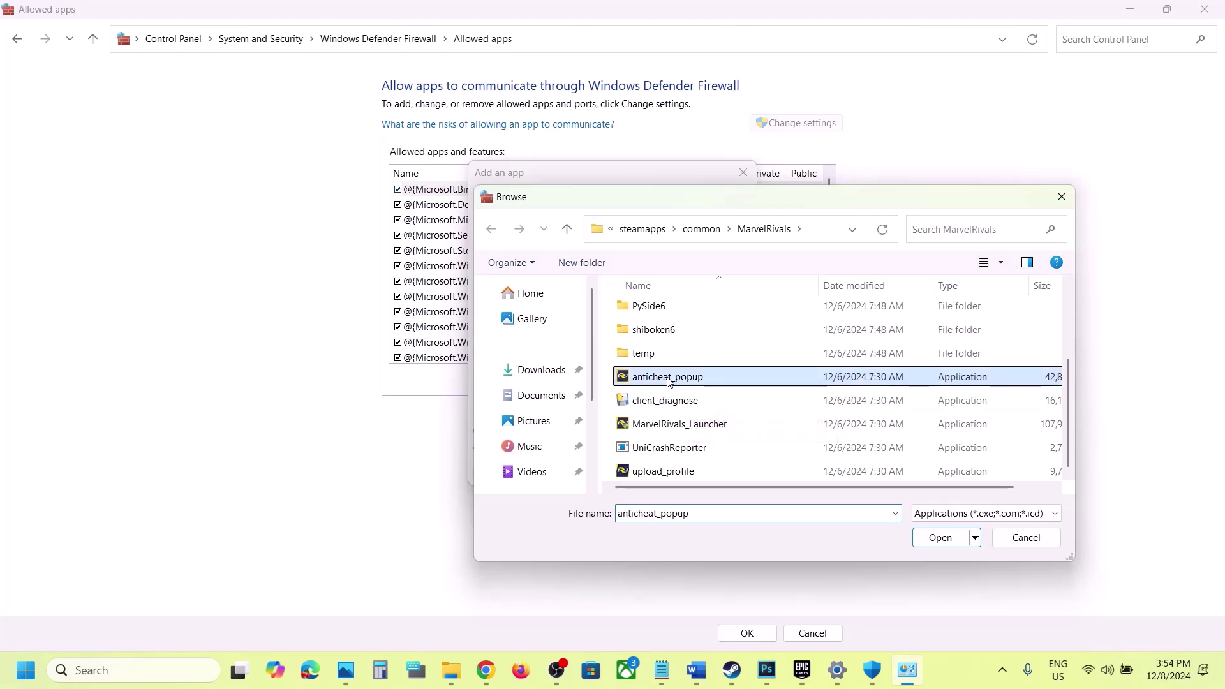
{"action": "left_click", "coordinate": [940, 538]}
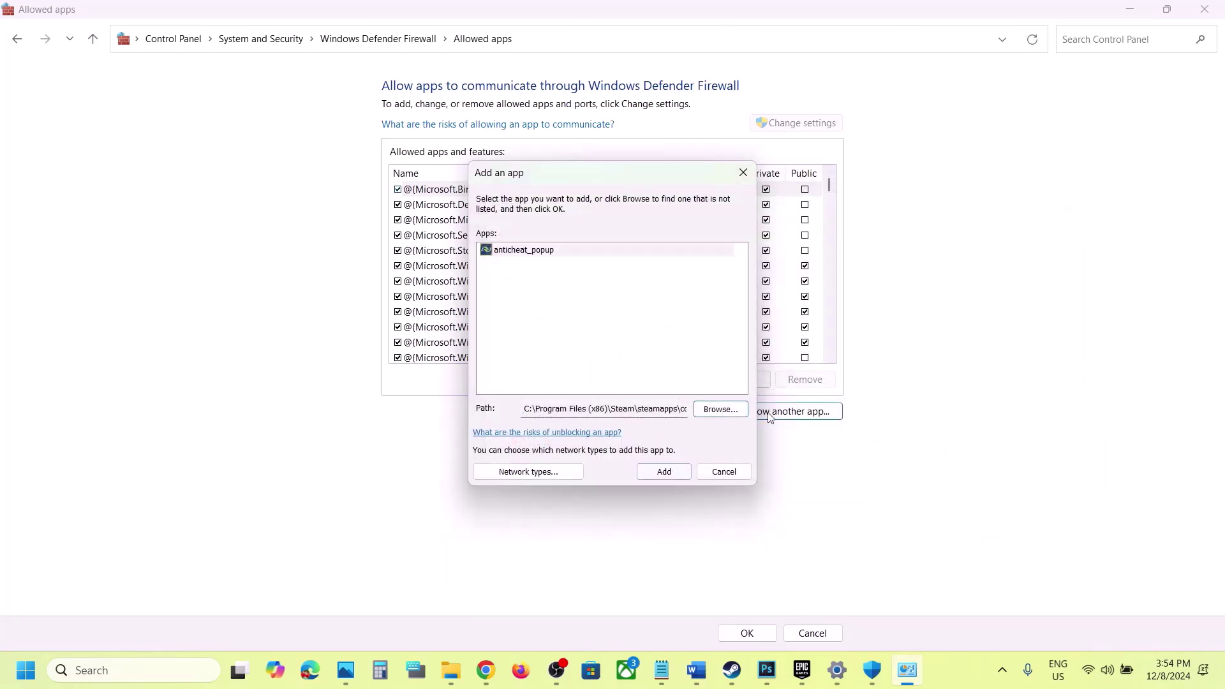
Add upload_profile from the MarvelRivals folder as another app allowed through Windows Defender Firewall.
{"action": "left_click", "coordinate": [720, 409]}
{"action": "scroll", "coordinate": [734, 418], "scroll_direction": "down", "scroll_amount": 3}
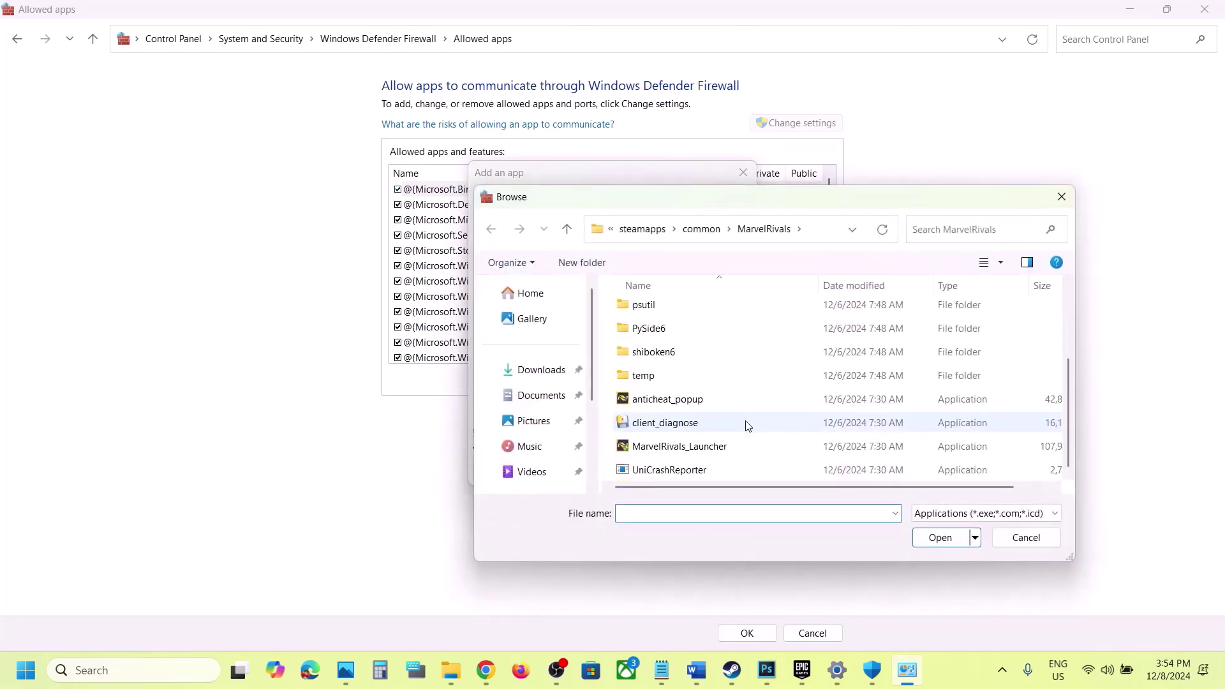
{"action": "left_click", "coordinate": [662, 472]}
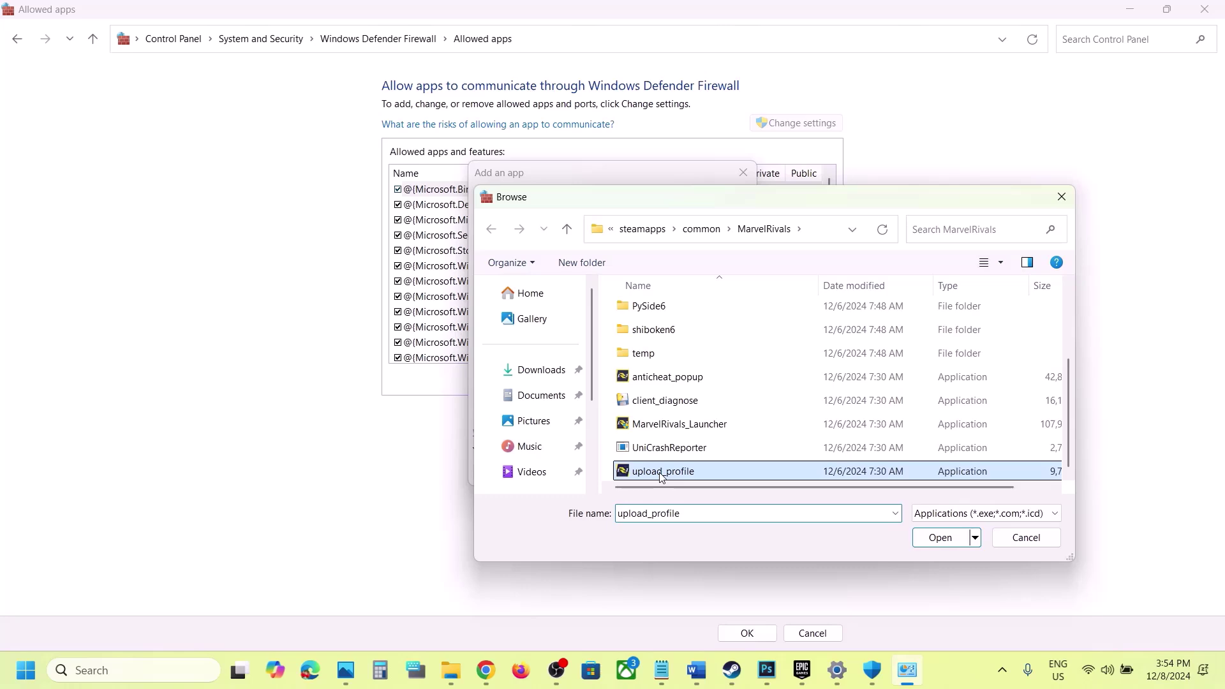
{"action": "left_click", "coordinate": [940, 538]}
{"action": "left_click", "coordinate": [723, 411]}
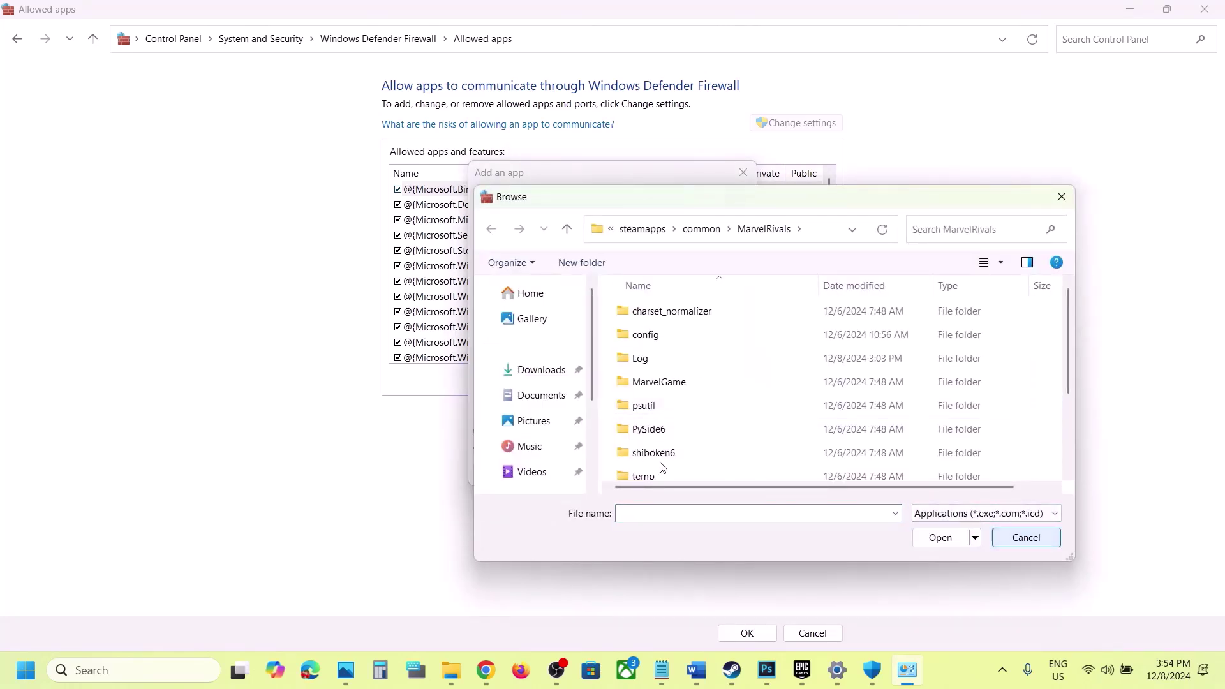
{"action": "left_click", "coordinate": [1005, 546]}
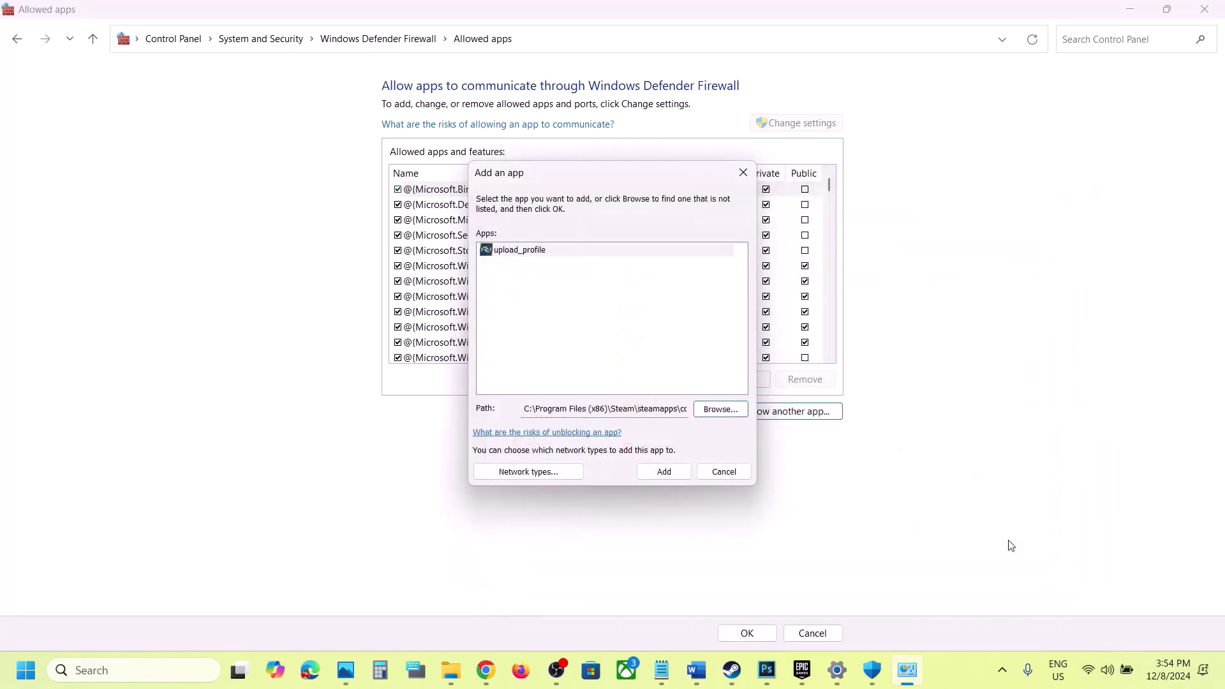
{"action": "left_click", "coordinate": [667, 476]}
Try to add the Marvel application from the MarvelRivals\MarvelGame folder to the firewall's allowed apps.
{"action": "left_click", "coordinate": [771, 411]}
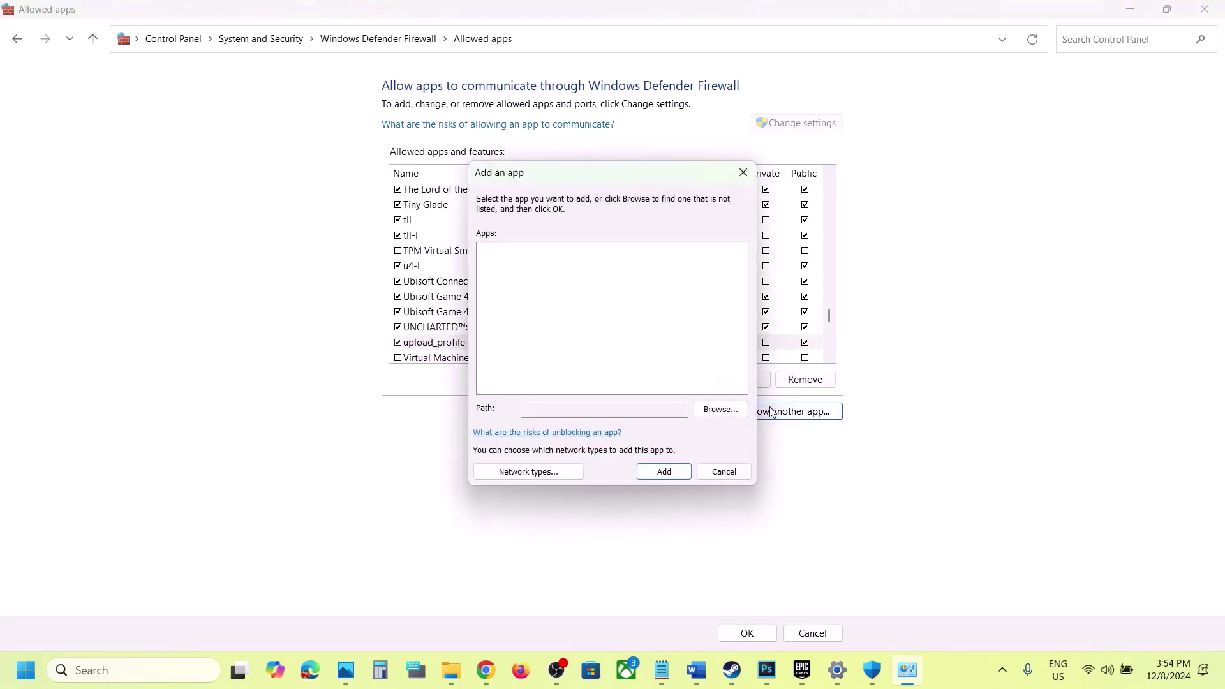
{"action": "left_click", "coordinate": [709, 408]}
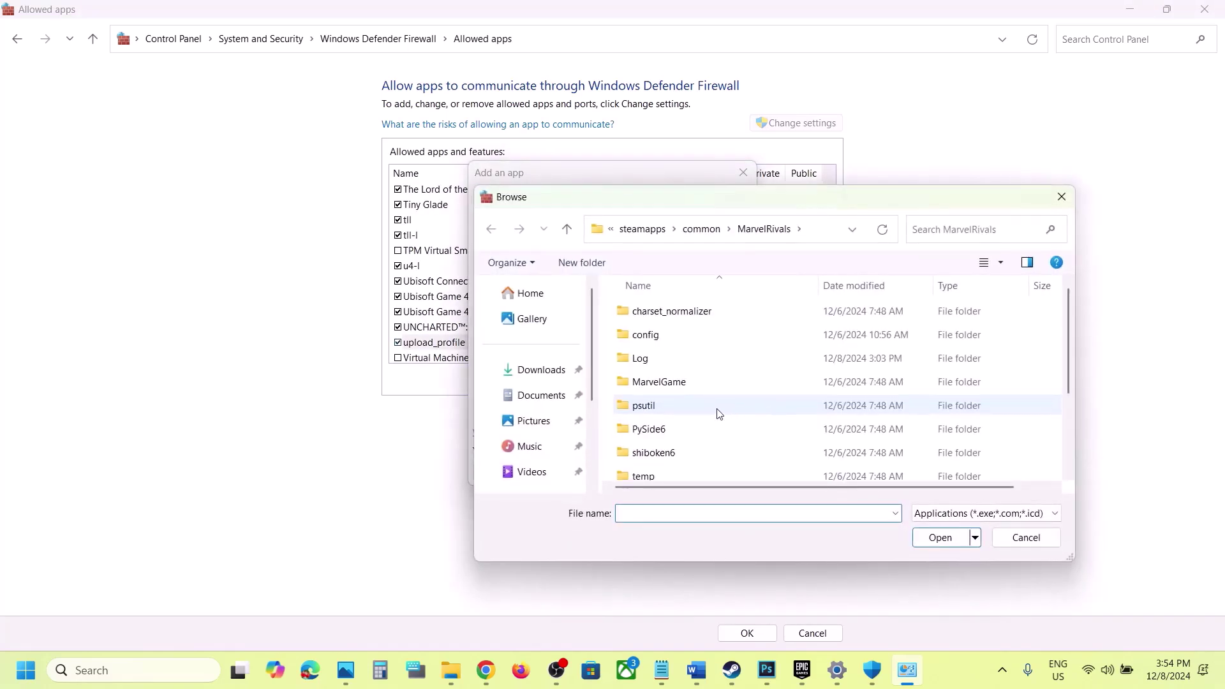
{"action": "double_click", "coordinate": [676, 385]}
{"action": "left_click", "coordinate": [653, 363]}
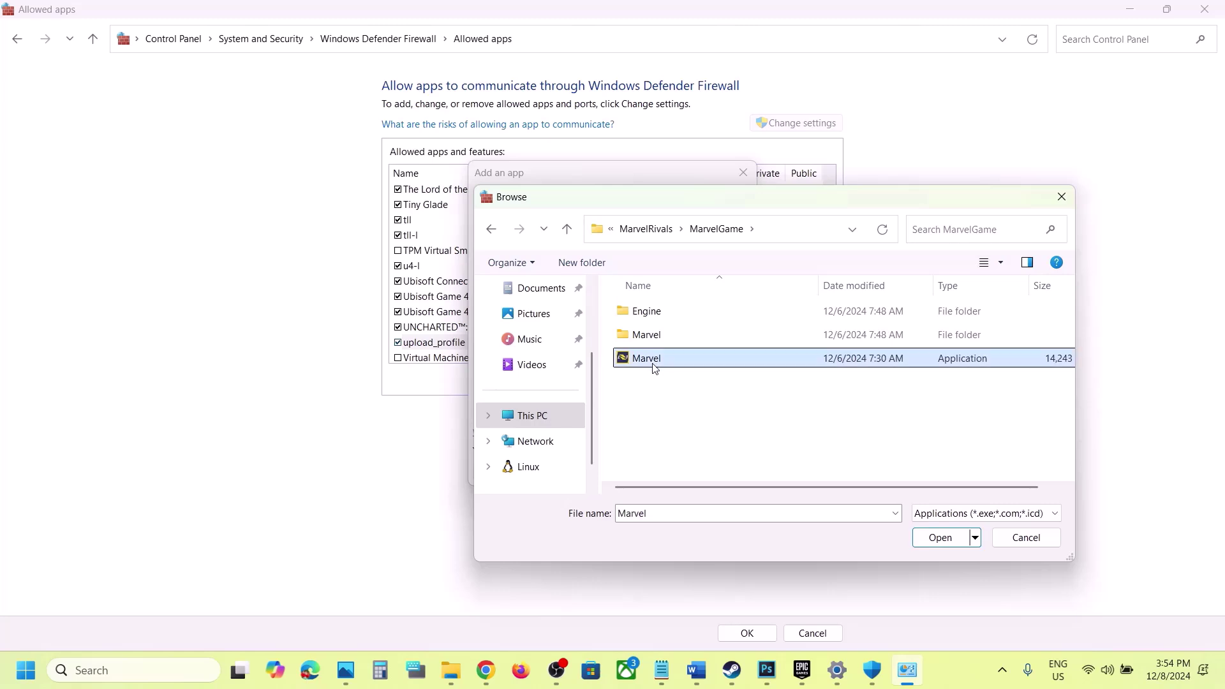
{"action": "left_click", "coordinate": [935, 537]}
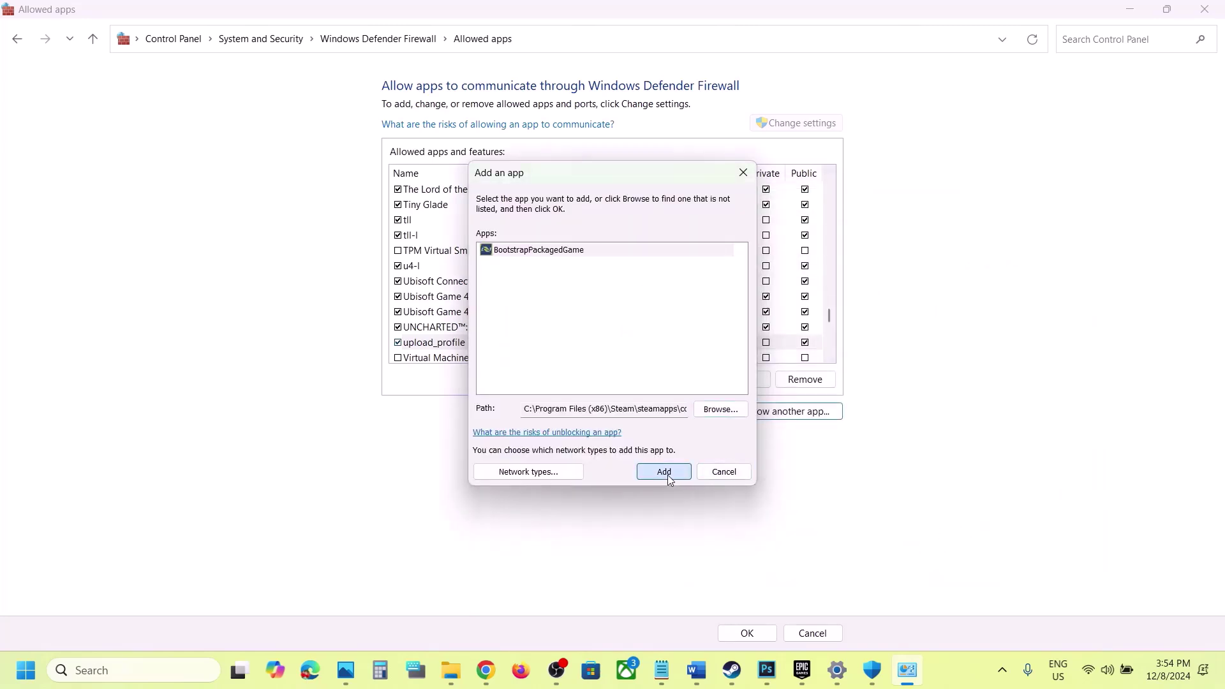
{"action": "left_click", "coordinate": [667, 474]}
{"action": "left_click", "coordinate": [723, 391]}
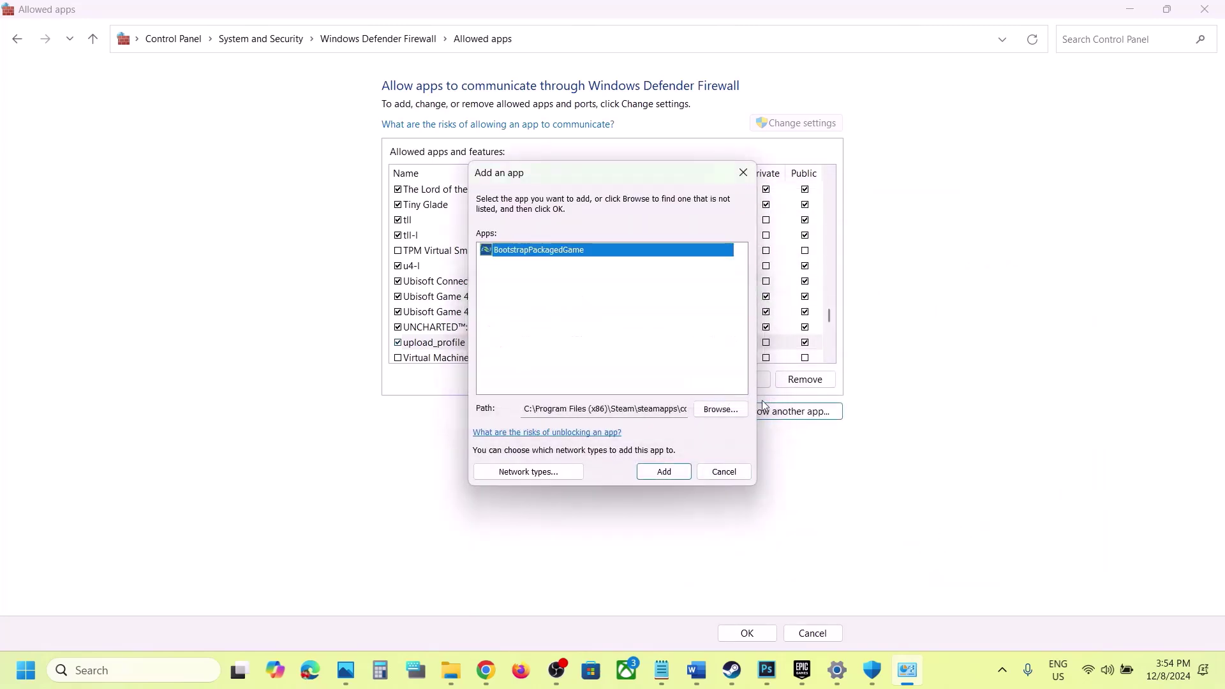
Try to add Marvel-Win64-Shipping from MarvelGame\Marvel\Binaries\Win64 to the firewall's allowed apps.
{"action": "left_click", "coordinate": [717, 409]}
{"action": "left_click", "coordinate": [642, 336]}
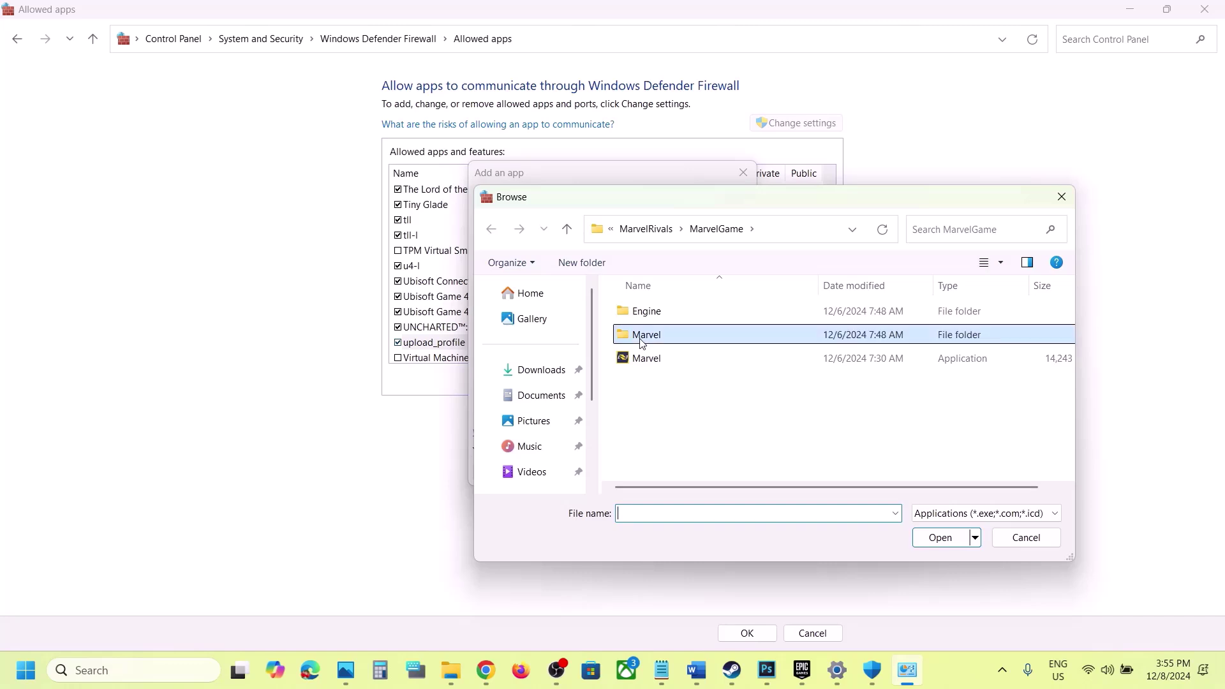
{"action": "double_click", "coordinate": [642, 338]}
{"action": "double_click", "coordinate": [660, 317]}
{"action": "left_click", "coordinate": [678, 315]}
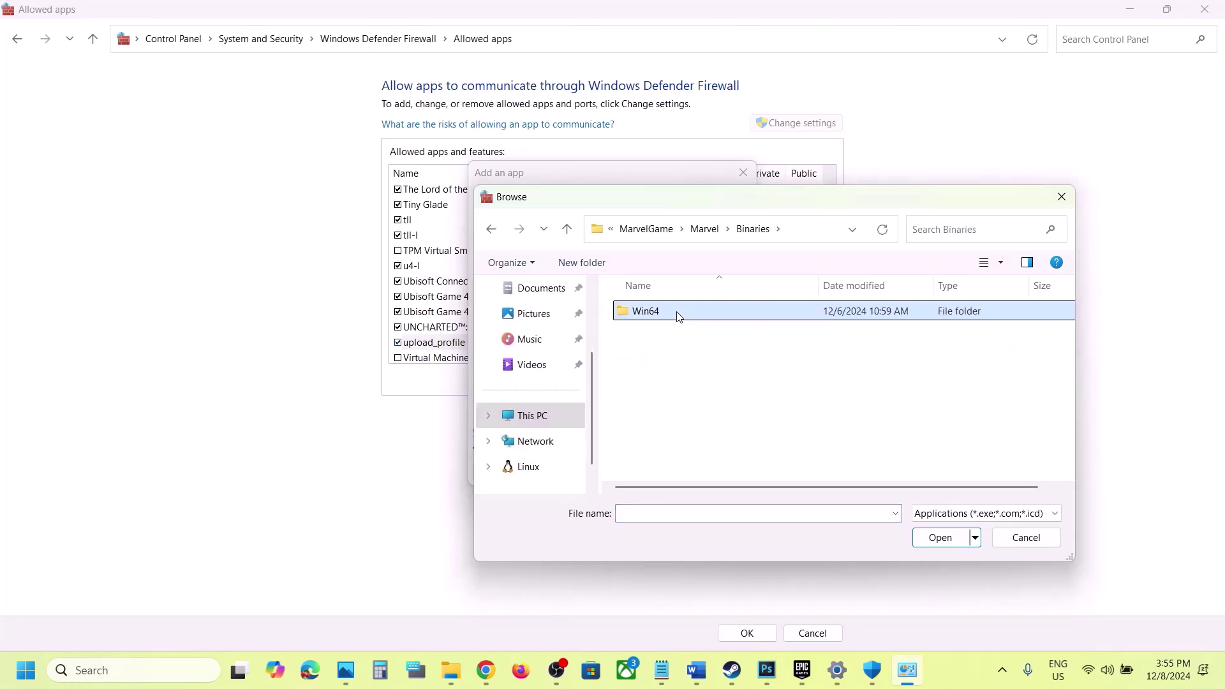
{"action": "double_click", "coordinate": [678, 315]}
{"action": "left_click", "coordinate": [663, 411]}
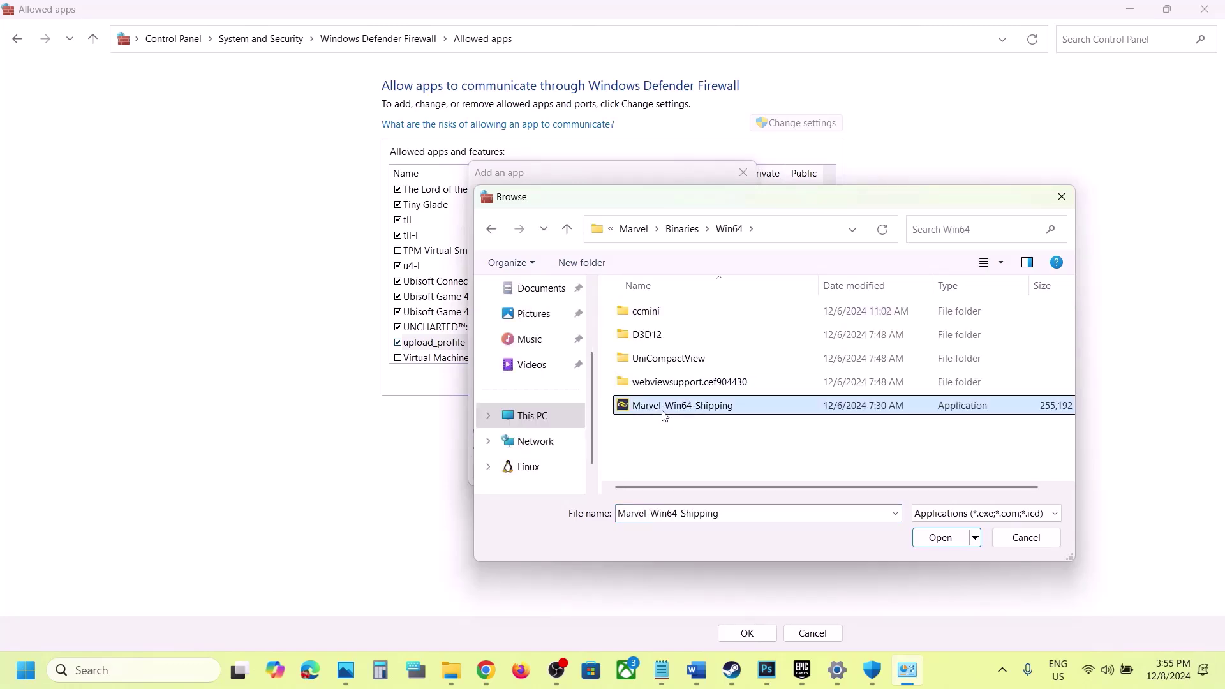
{"action": "left_click", "coordinate": [938, 535]}
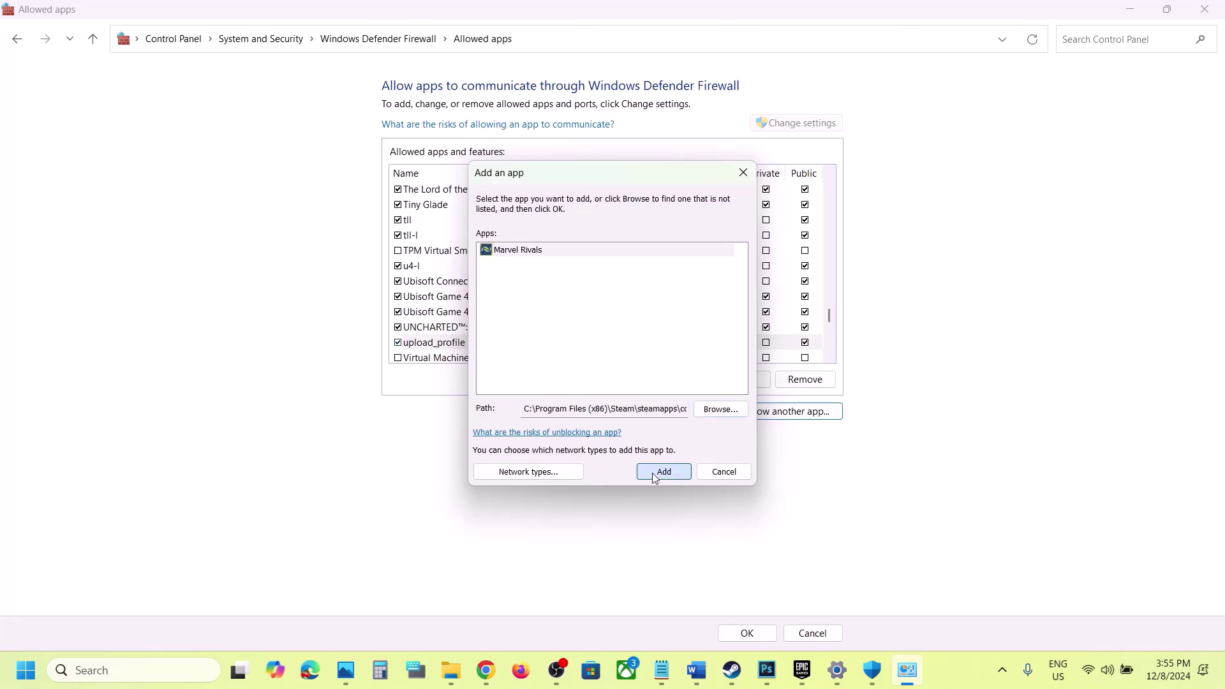
{"action": "left_click", "coordinate": [654, 478]}
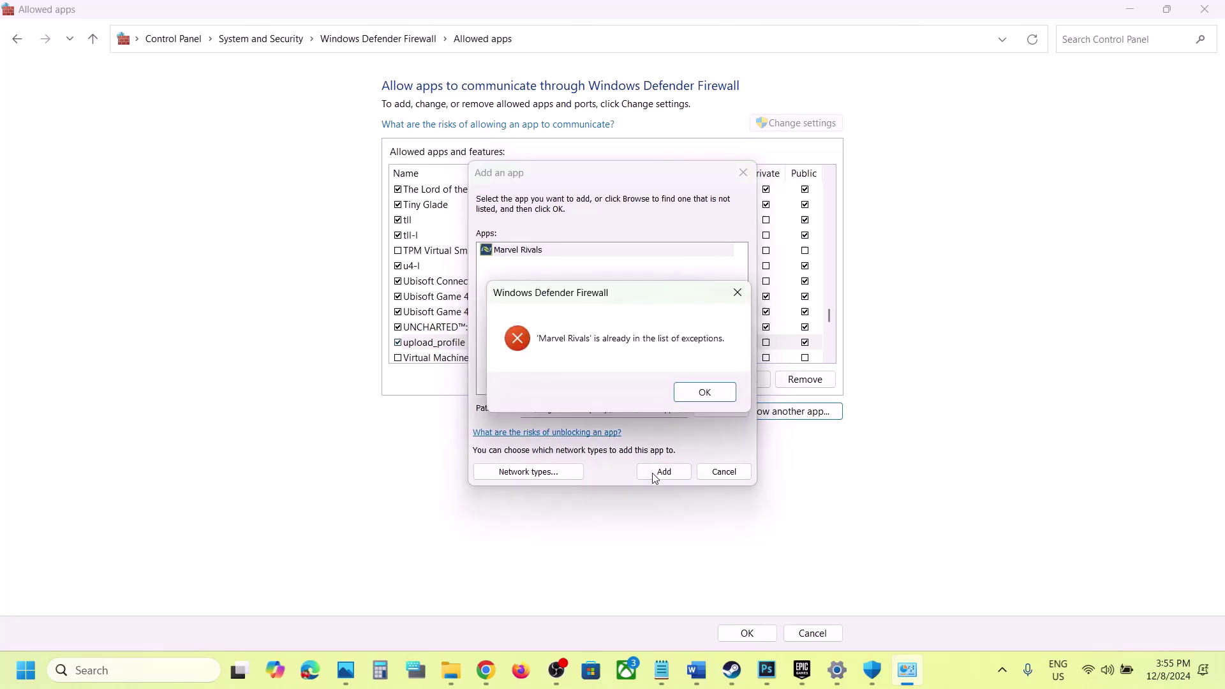
{"action": "left_click", "coordinate": [706, 392]}
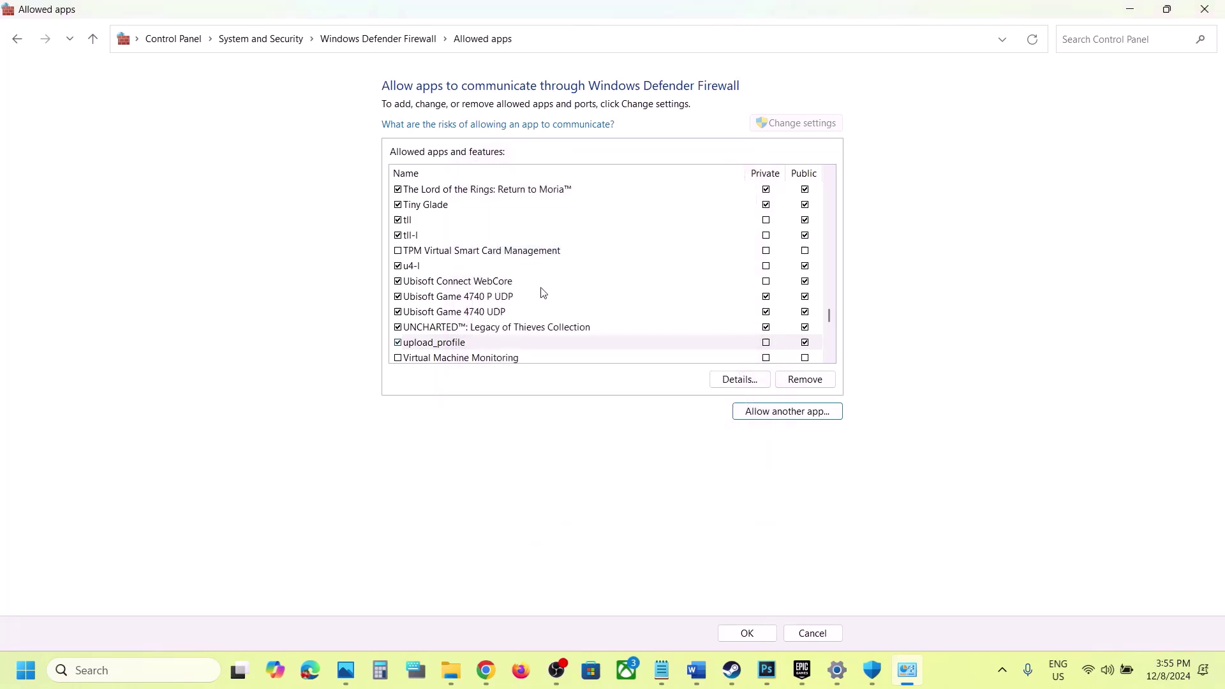
Check the Marvel Rivals entries in the firewall's allowed apps list, and close the firewall and Windows Security windows.
{"action": "left_click", "coordinate": [485, 317]}
{"action": "key", "text": "m"}
{"action": "left_click", "coordinate": [452, 240]}
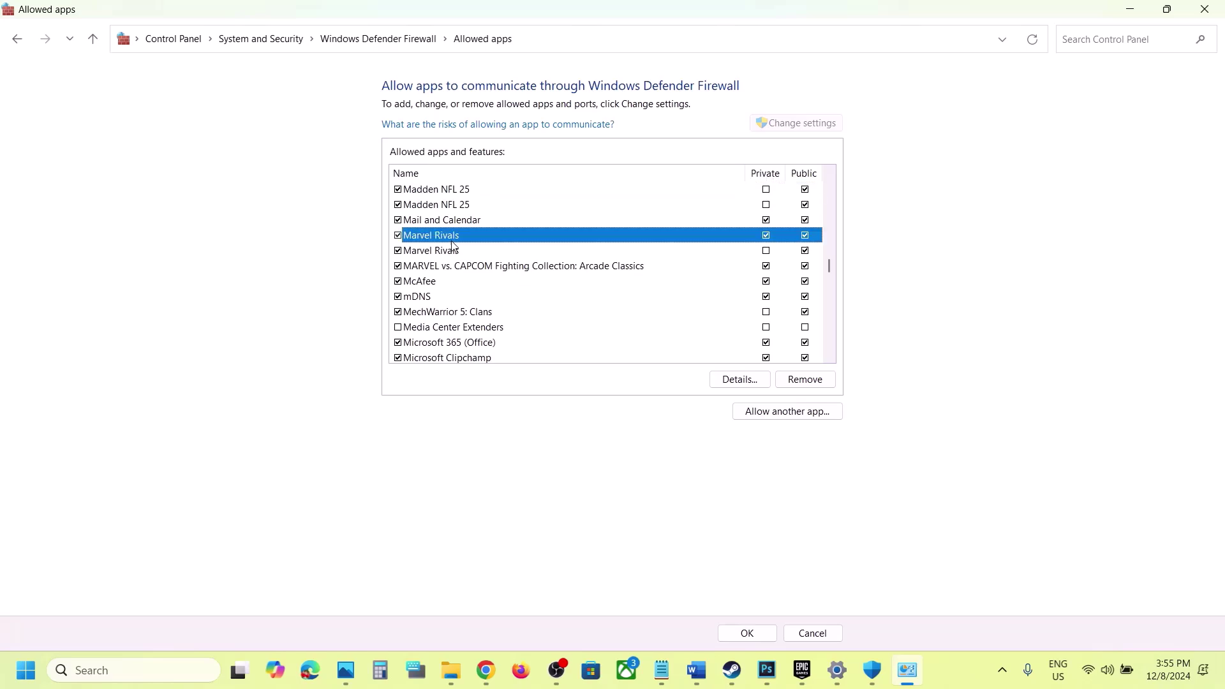
{"action": "left_click", "coordinate": [1196, 14]}
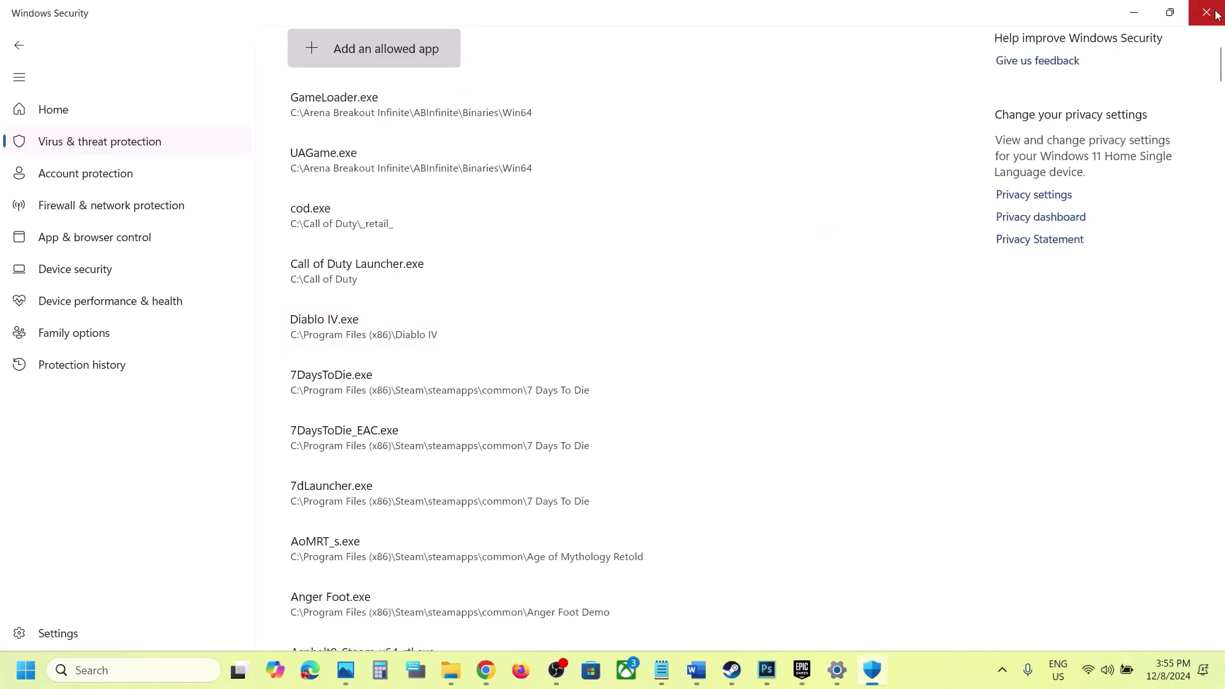
{"action": "left_click", "coordinate": [1211, 15]}
{"action": "left_click", "coordinate": [1211, 15]}
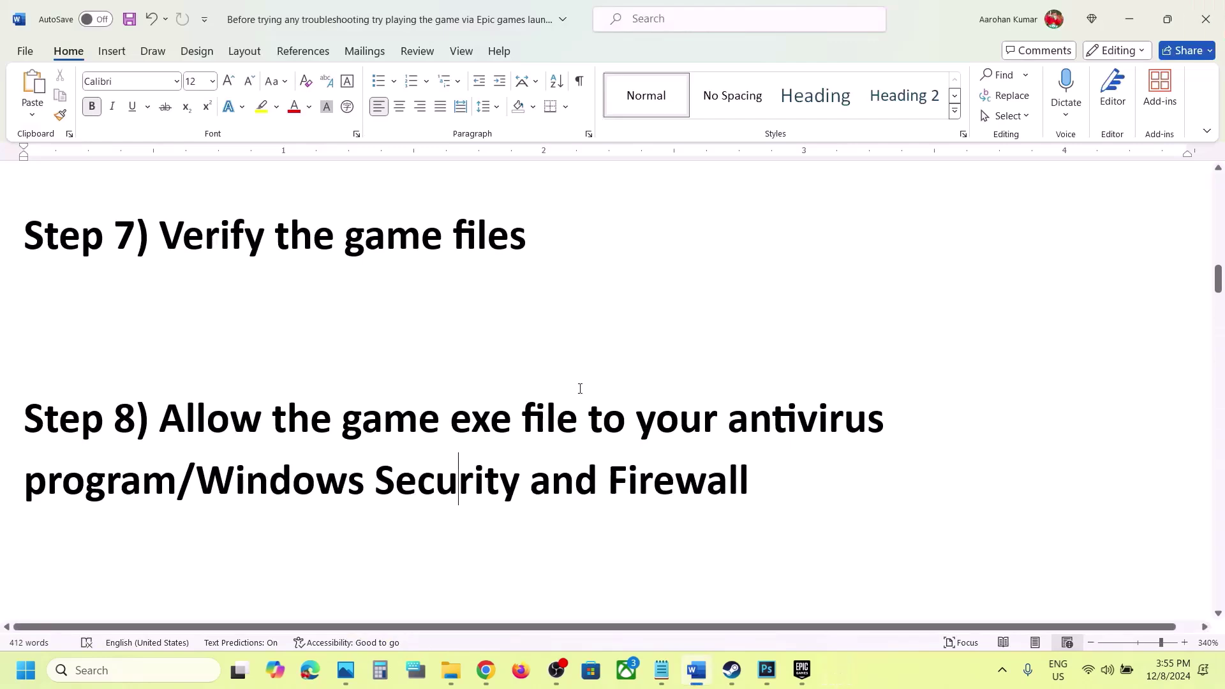
Go to Step 9 in the Word document and select the text "GPU debug mode in launcher".
{"action": "scroll", "coordinate": [580, 389], "scroll_direction": "down", "scroll_amount": 3}
{"action": "scroll", "coordinate": [580, 388], "scroll_direction": "down", "scroll_amount": 3}
{"action": "scroll", "coordinate": [402, 503], "scroll_direction": "up", "scroll_amount": 4}
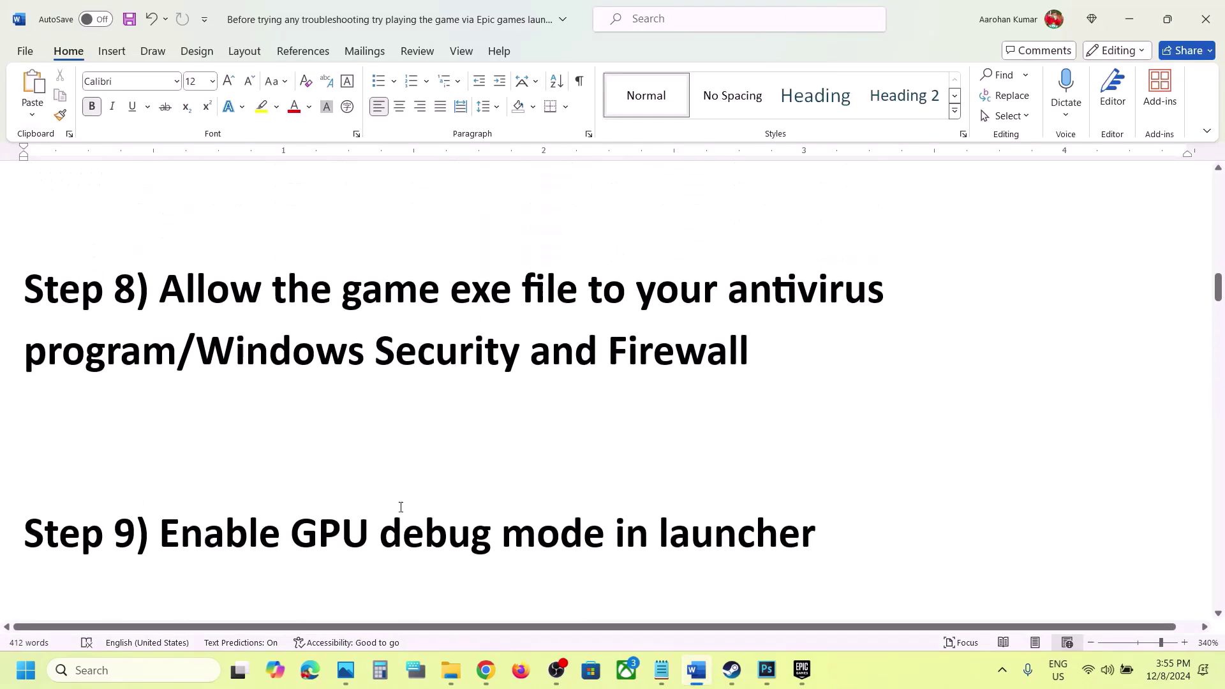
{"action": "left_click_drag", "start_coordinate": [297, 535], "coordinate": [818, 539]}
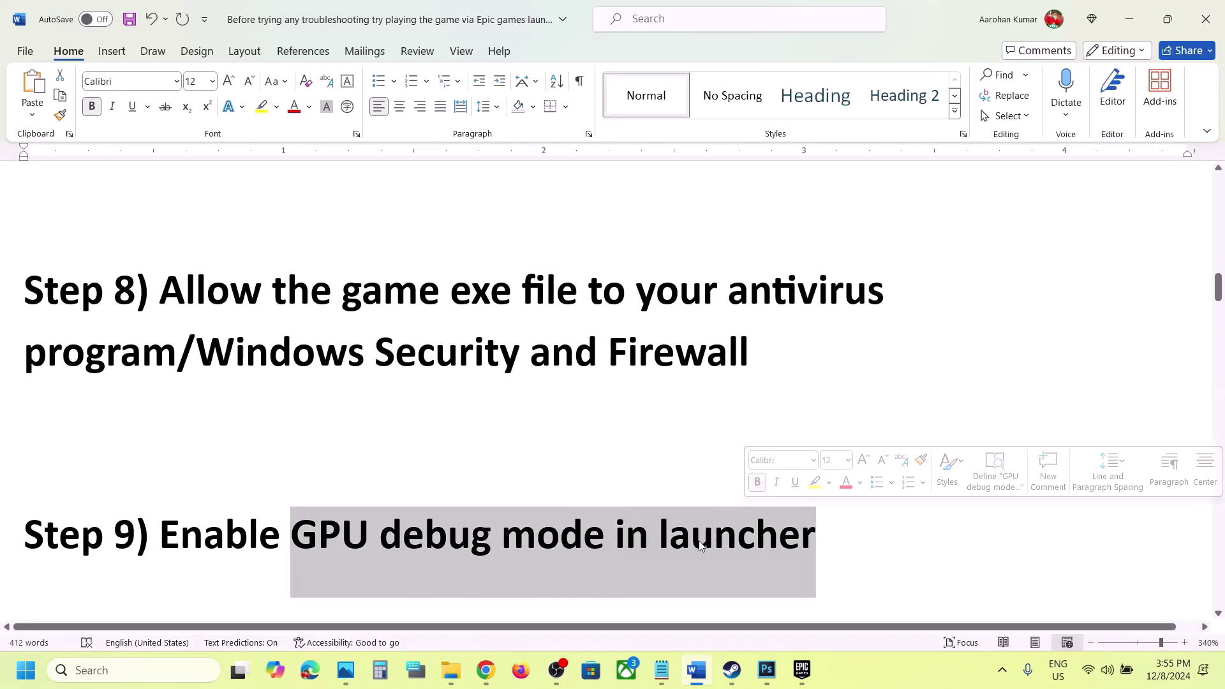
Switch to Steam, enable Start With GPU Debug Mode in the Marvel Rivals launcher's system settings, and close the launcher.
{"action": "left_click", "coordinate": [734, 671]}
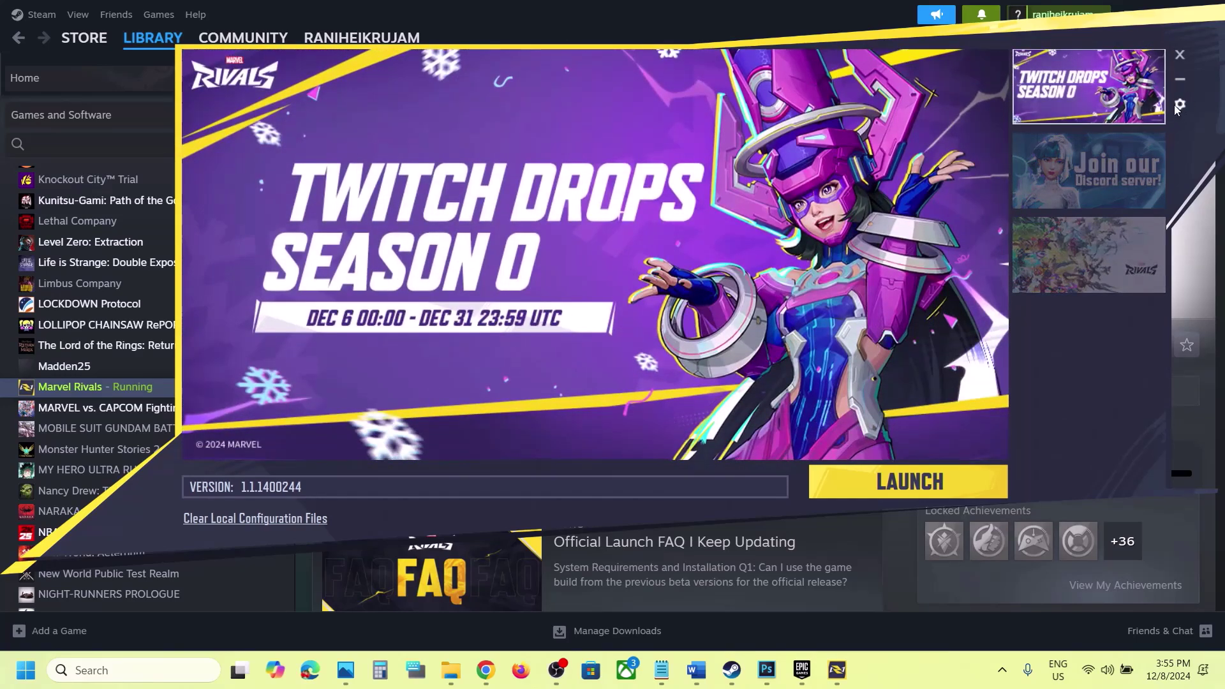
{"action": "left_click", "coordinate": [1179, 105]}
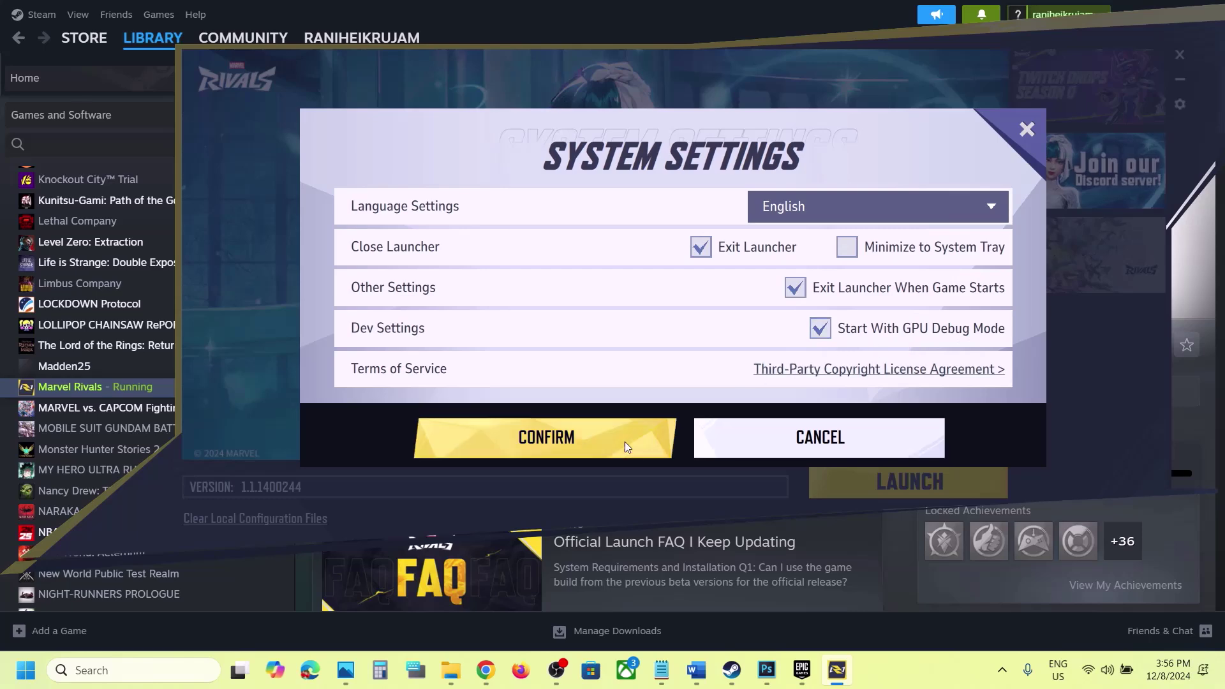
{"action": "left_click", "coordinate": [579, 447]}
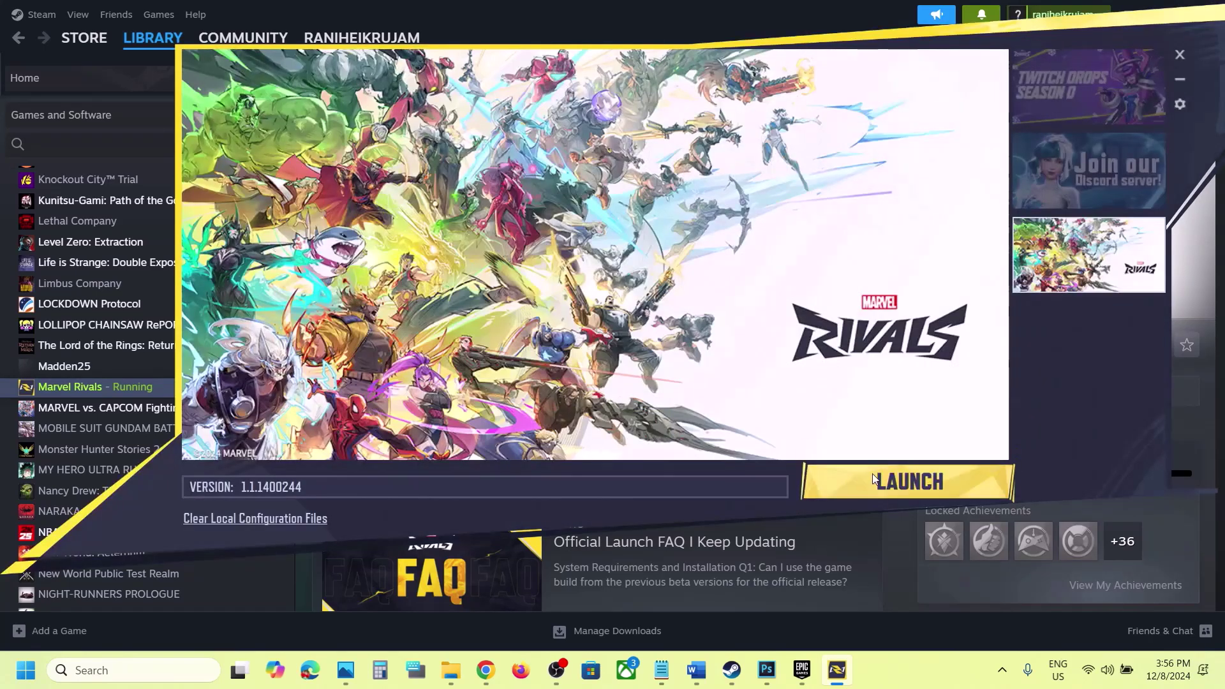
{"action": "left_click", "coordinate": [1184, 56]}
Return to the Word document and review Step 10 on emptying the crash log folder, including its folder paths.
{"action": "left_click", "coordinate": [697, 670]}
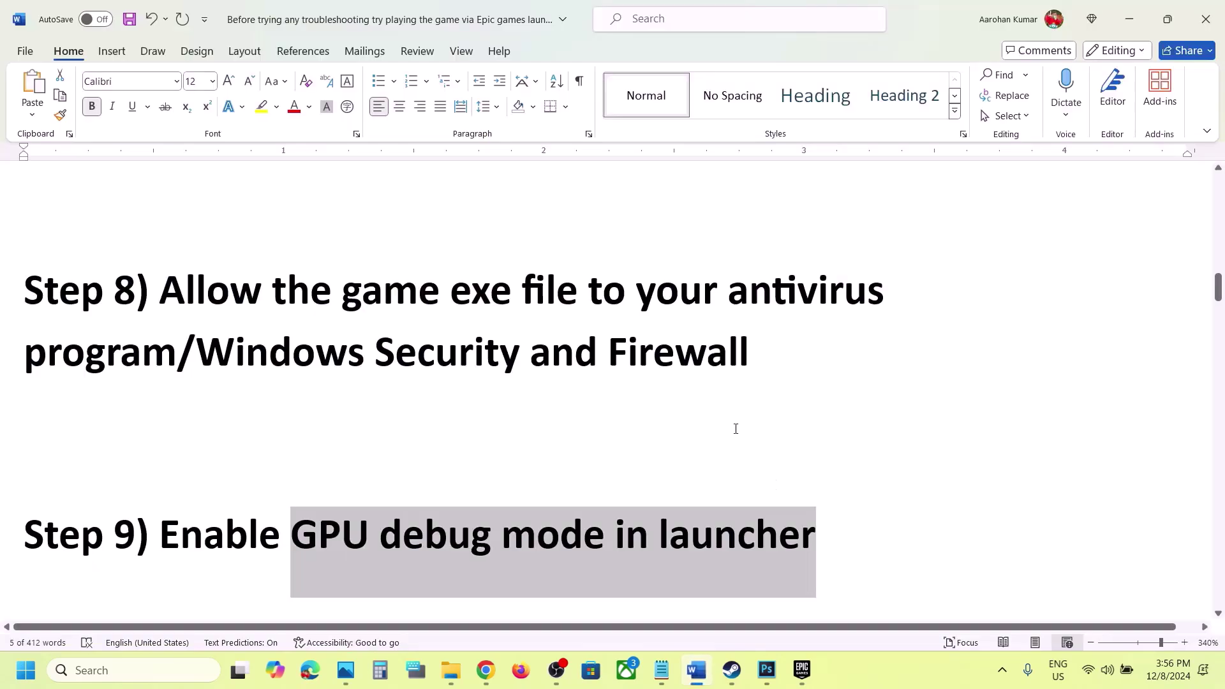
{"action": "scroll", "coordinate": [702, 427], "scroll_direction": "down", "scroll_amount": 5}
{"action": "scroll", "coordinate": [700, 430], "scroll_direction": "down", "scroll_amount": 2}
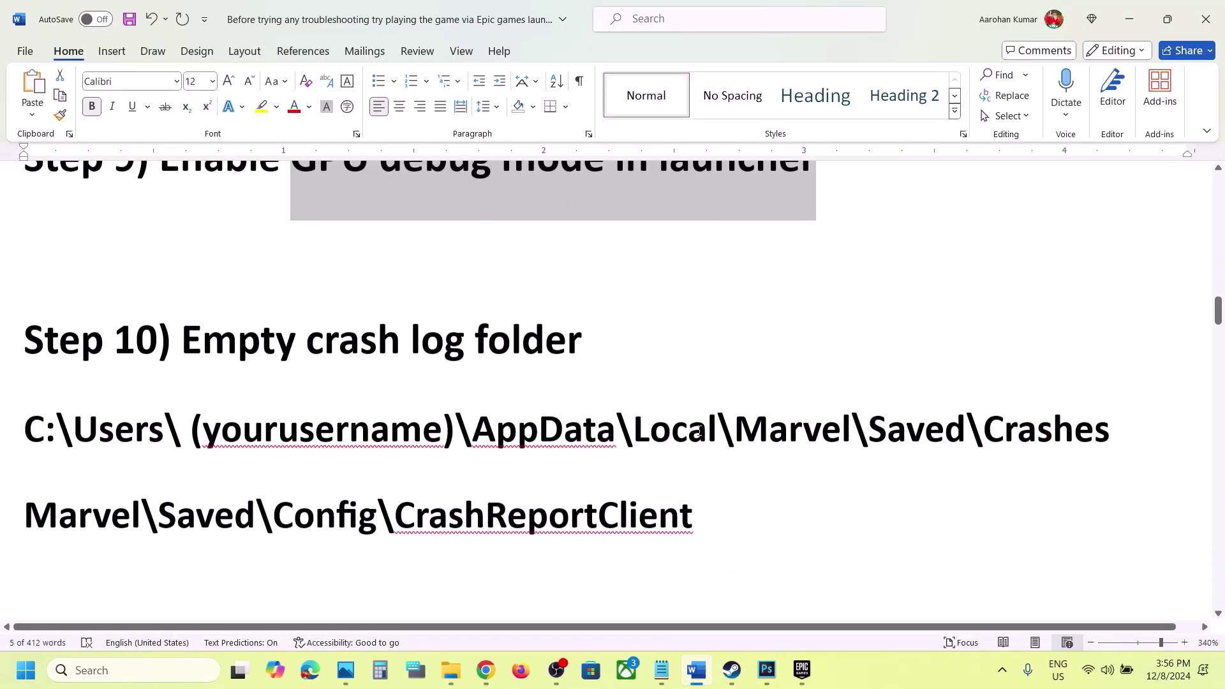
{"action": "left_click_drag", "start_coordinate": [215, 307], "coordinate": [584, 319]}
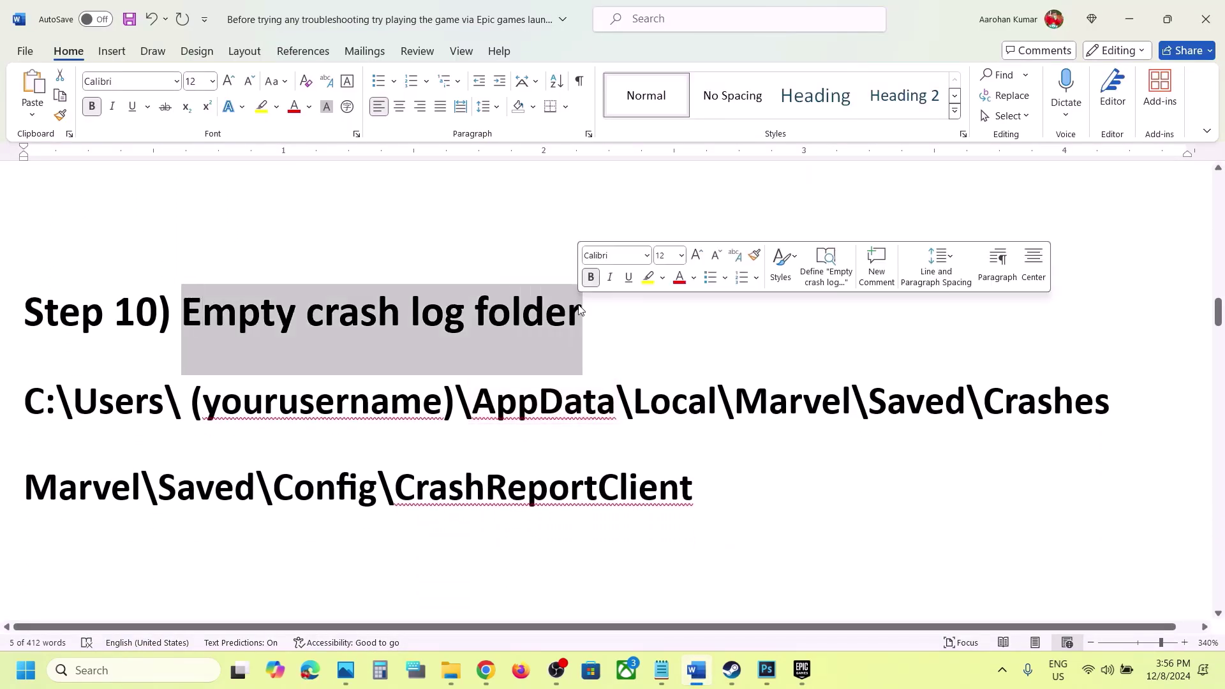
{"action": "left_click_drag", "start_coordinate": [354, 391], "coordinate": [444, 402]}
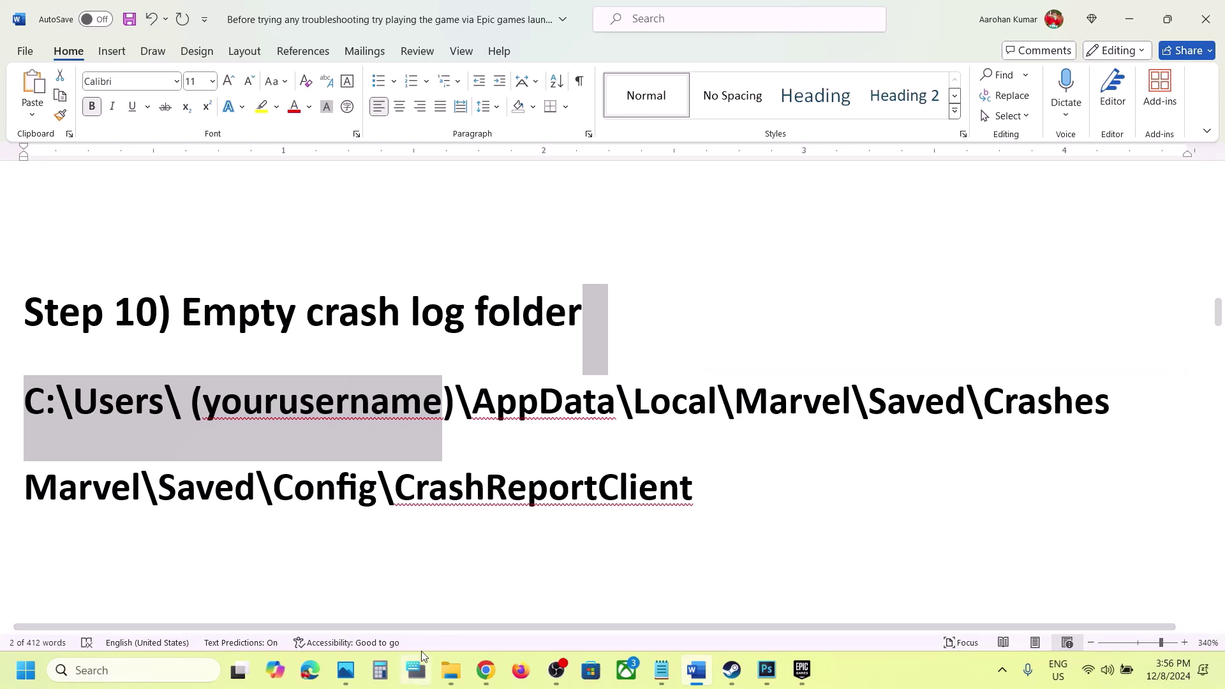
Switch to File Explorer and open the current user's profile folder under C:\Users.
{"action": "left_click", "coordinate": [451, 671]}
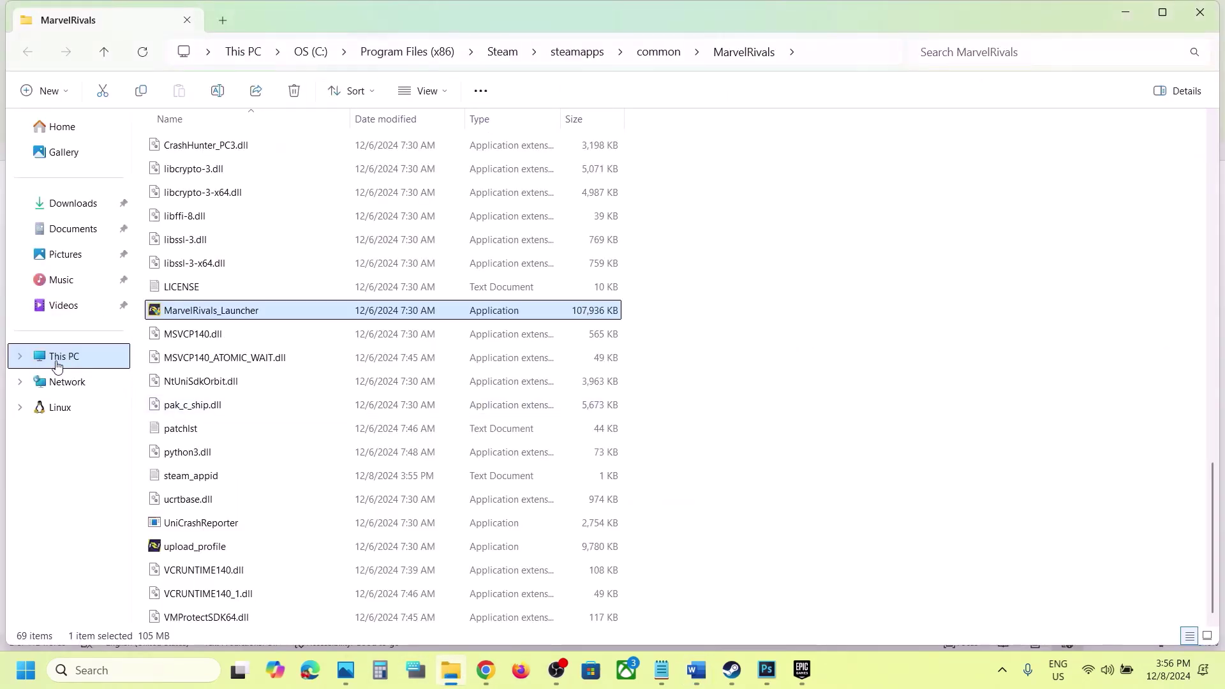
{"action": "left_click", "coordinate": [57, 360]}
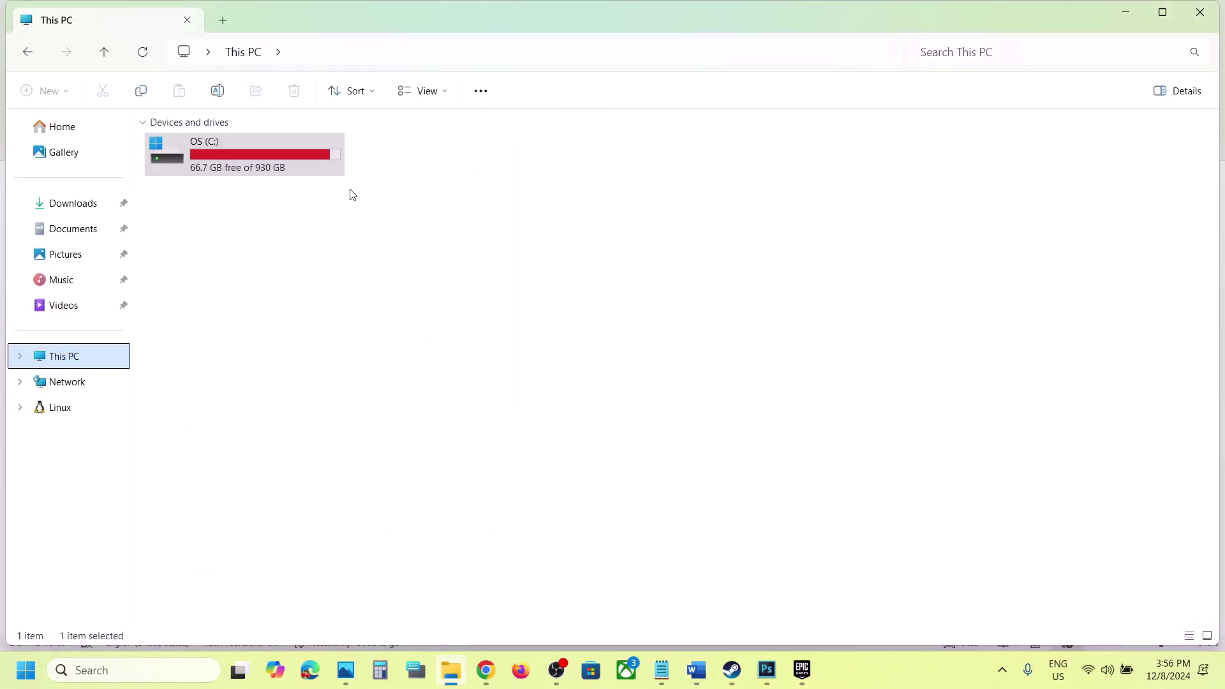
{"action": "double_click", "coordinate": [274, 170]}
{"action": "scroll", "coordinate": [253, 457], "scroll_direction": "down", "scroll_amount": 2}
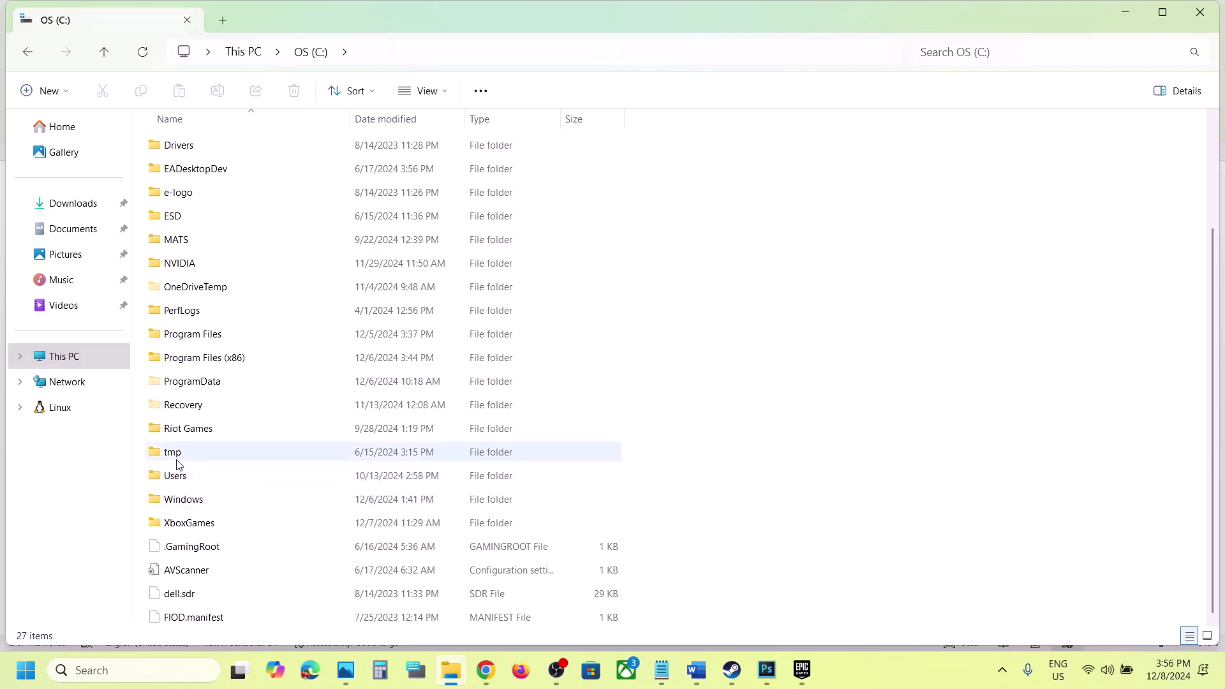
{"action": "double_click", "coordinate": [178, 480]}
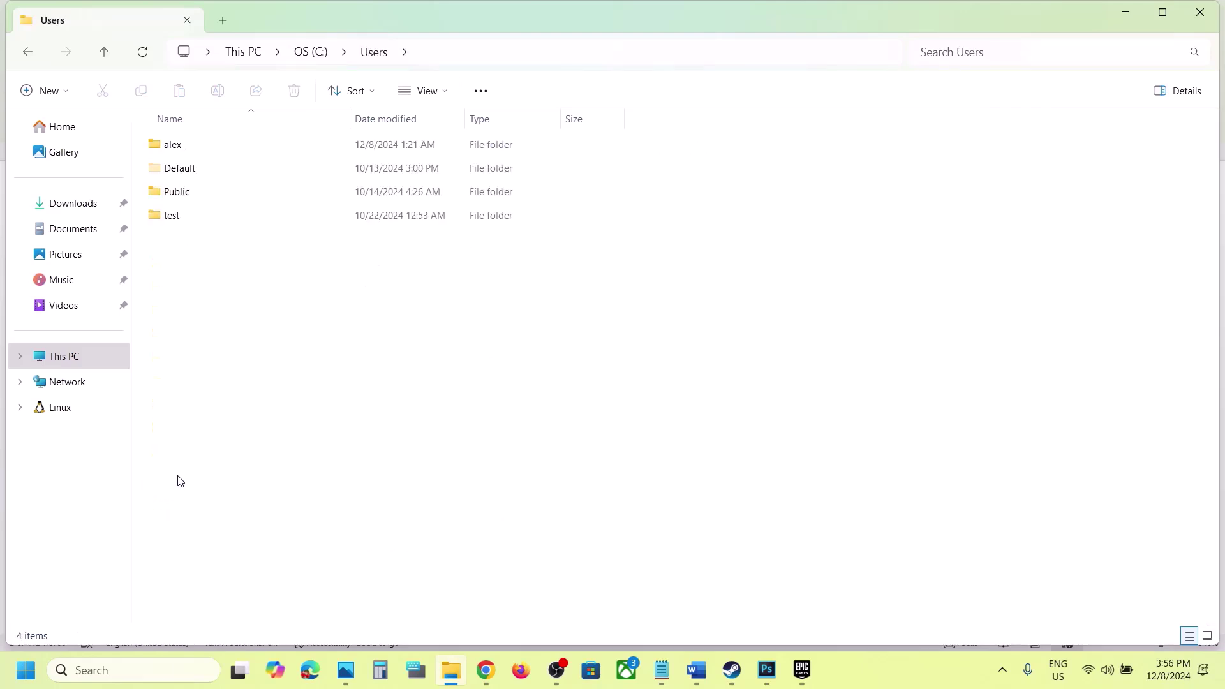
{"action": "double_click", "coordinate": [193, 150]}
Check that Hidden items are set to show, and open the AppData\Local folder in the user's profile.
{"action": "left_click", "coordinate": [217, 287]}
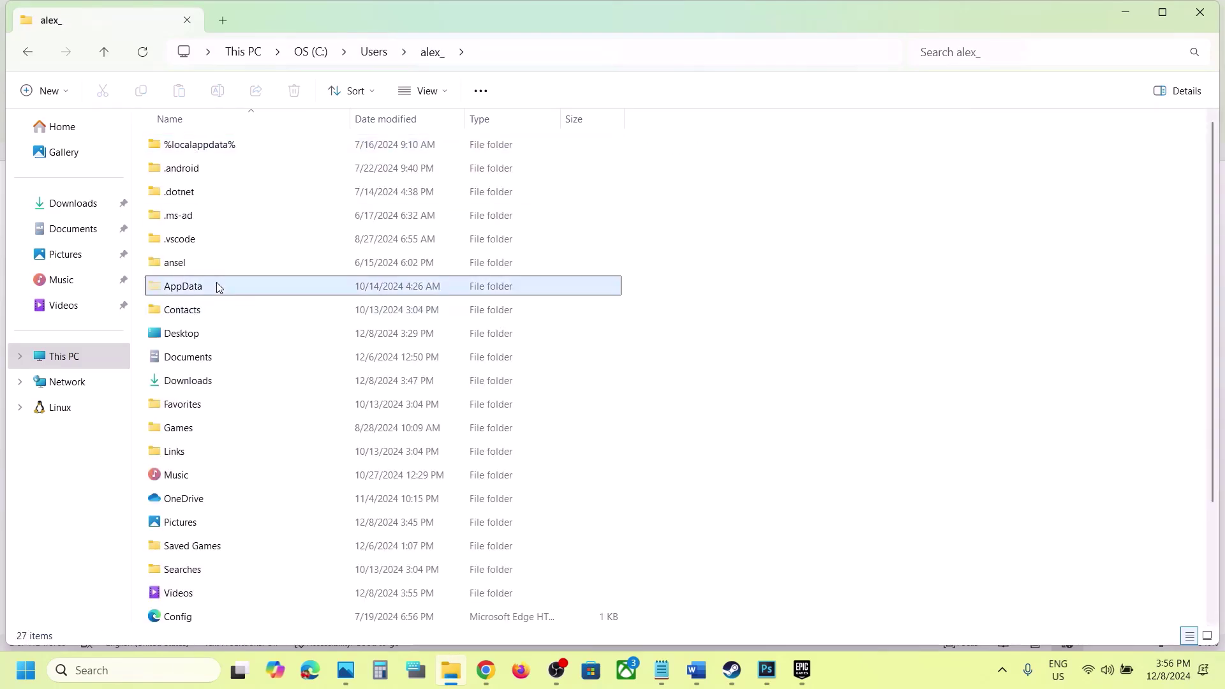
{"action": "left_click", "coordinate": [445, 91]}
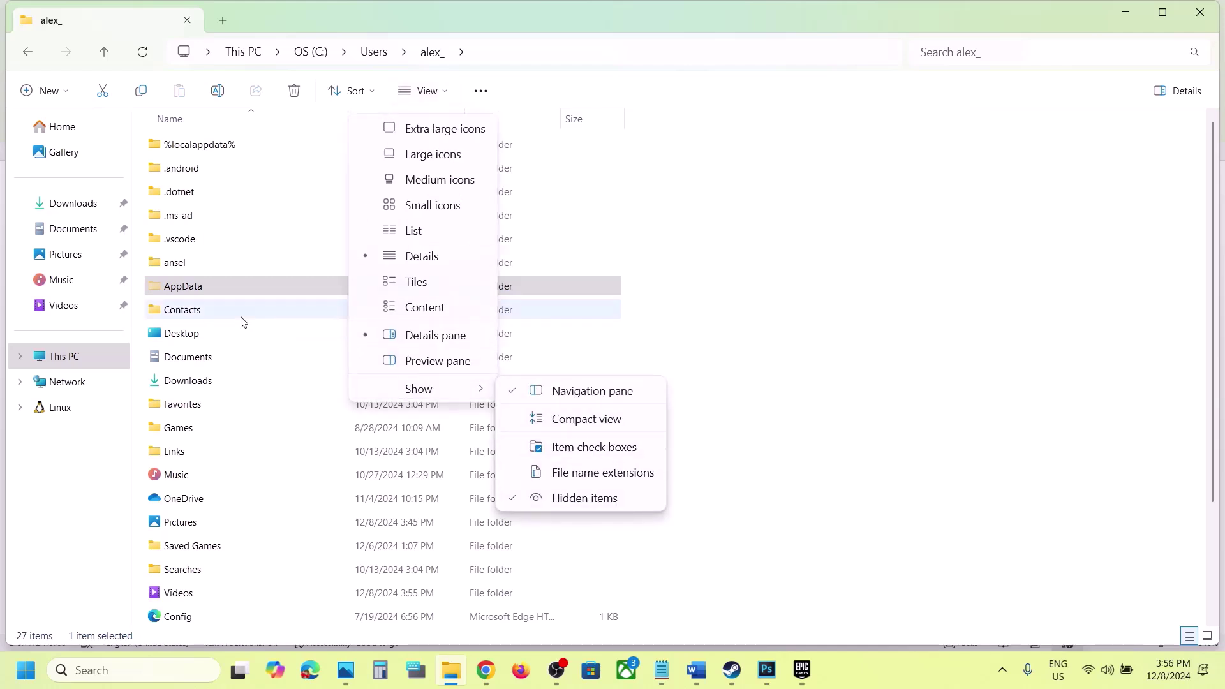
{"action": "double_click", "coordinate": [214, 287]}
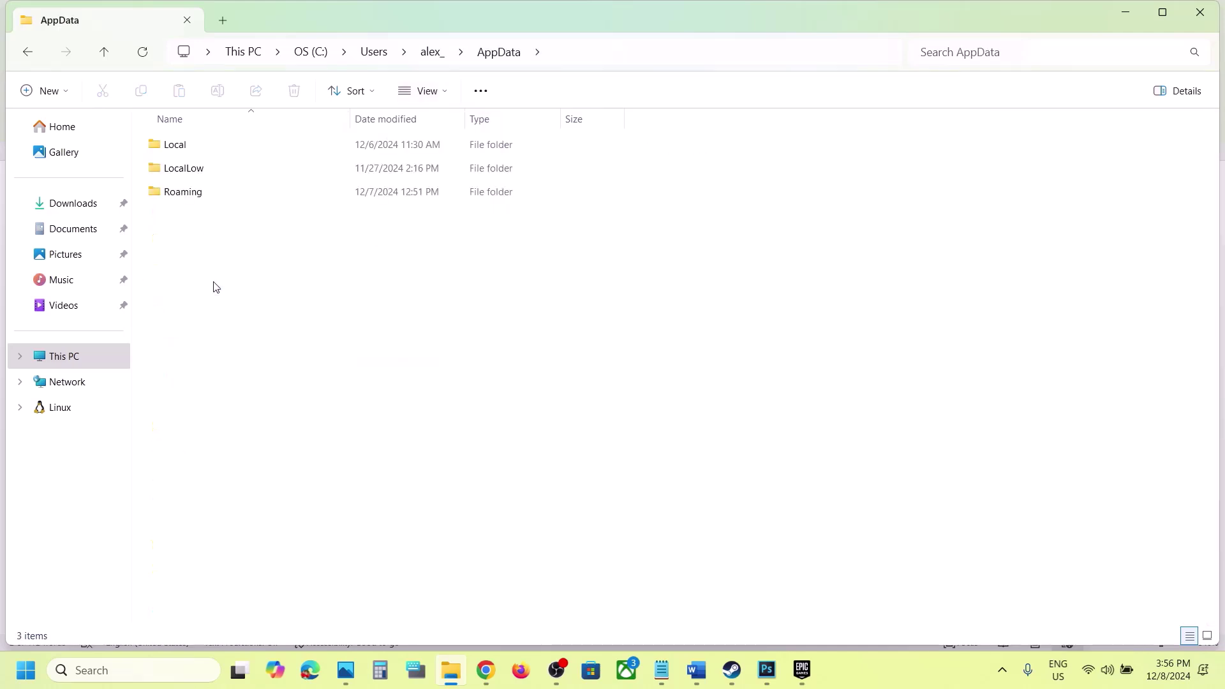
{"action": "double_click", "coordinate": [177, 148]}
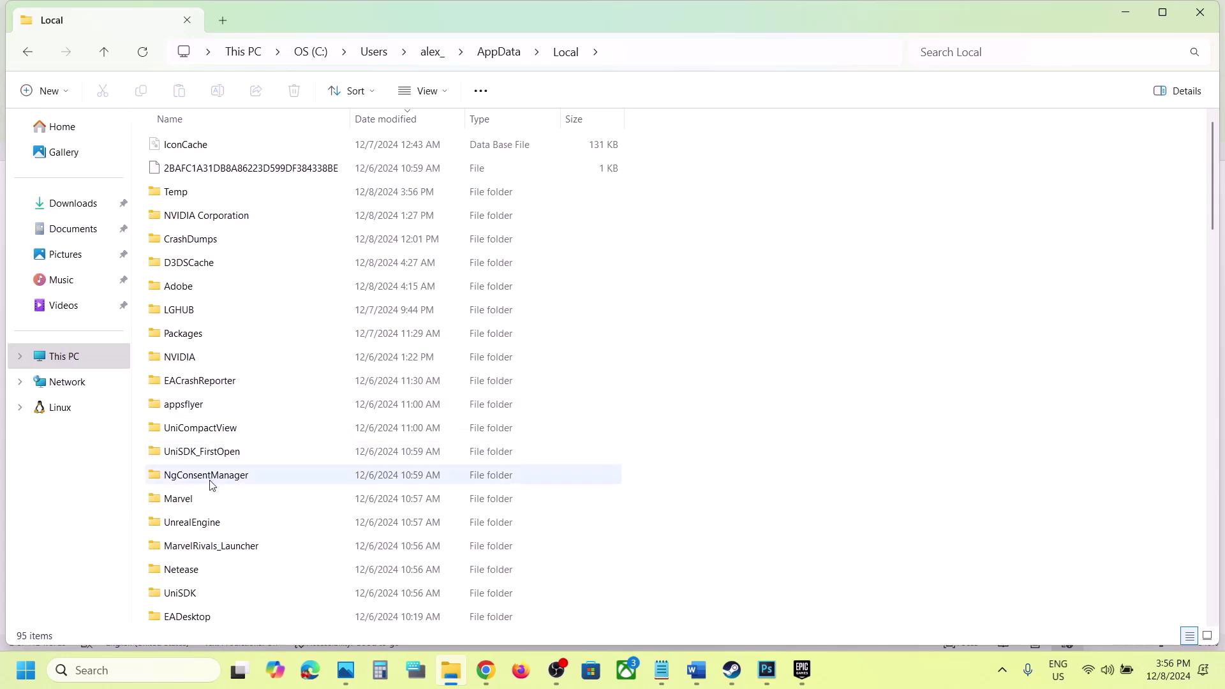
Open the Marvel\Saved folder and check the Crashes folder against the path in Step 10 of the Word document.
{"action": "double_click", "coordinate": [228, 497]}
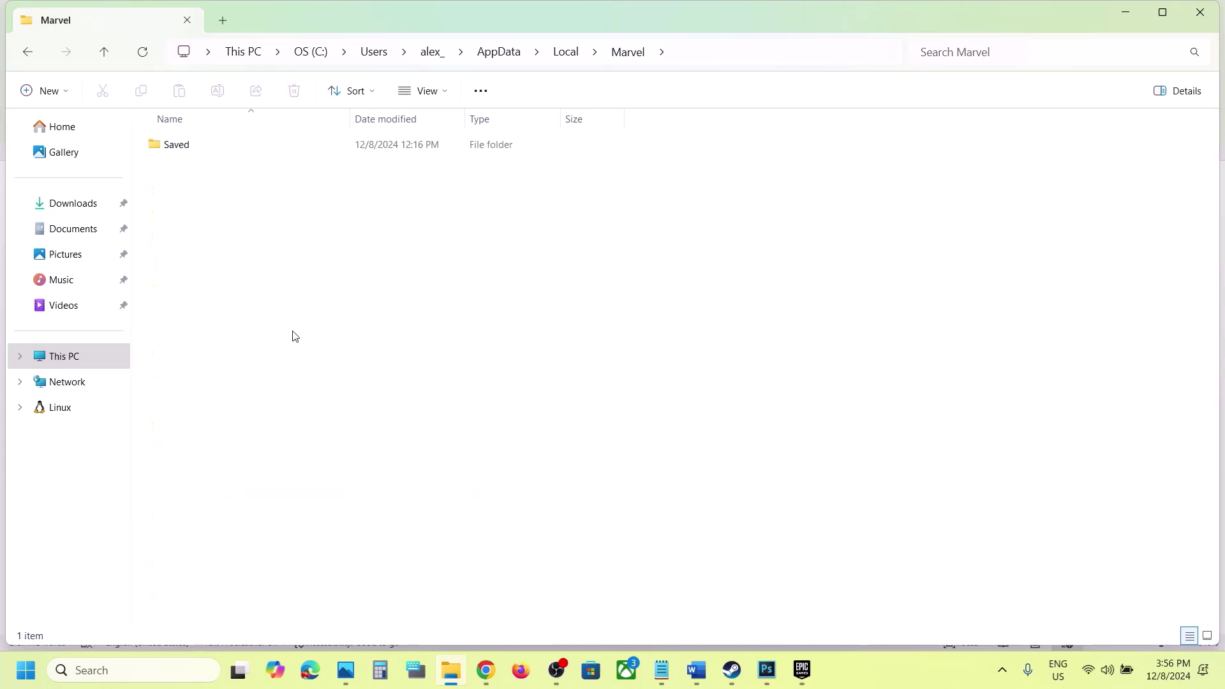
{"action": "double_click", "coordinate": [208, 141]}
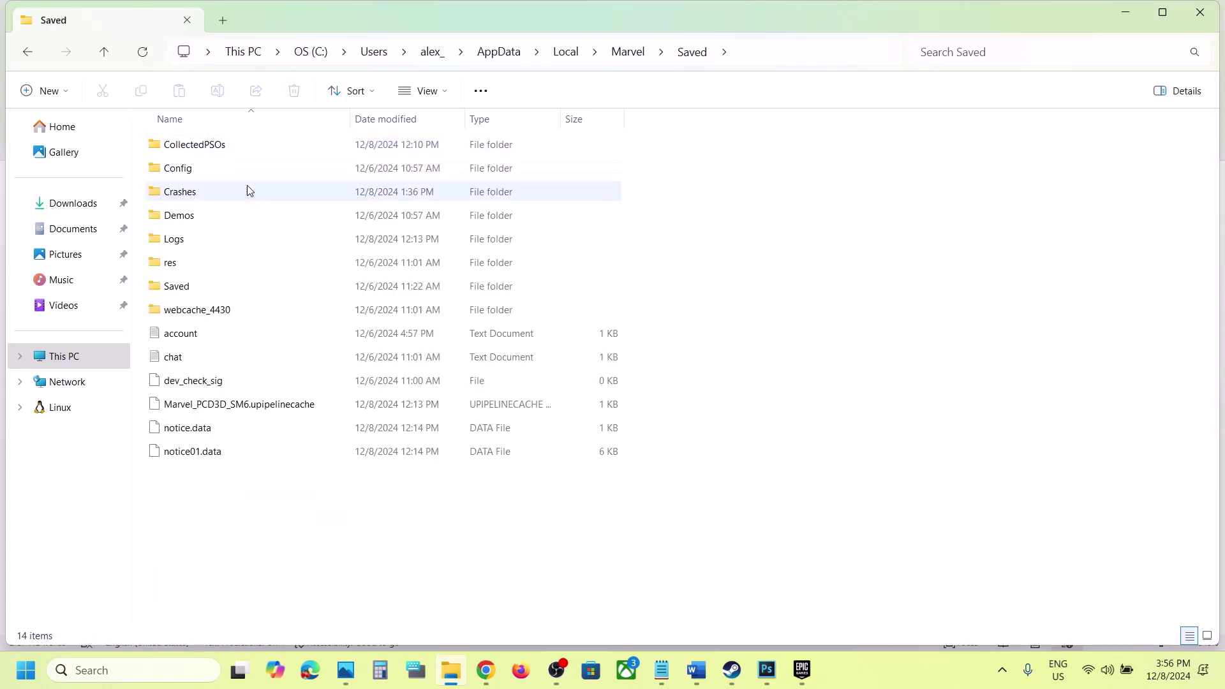
{"action": "left_click", "coordinate": [212, 194]}
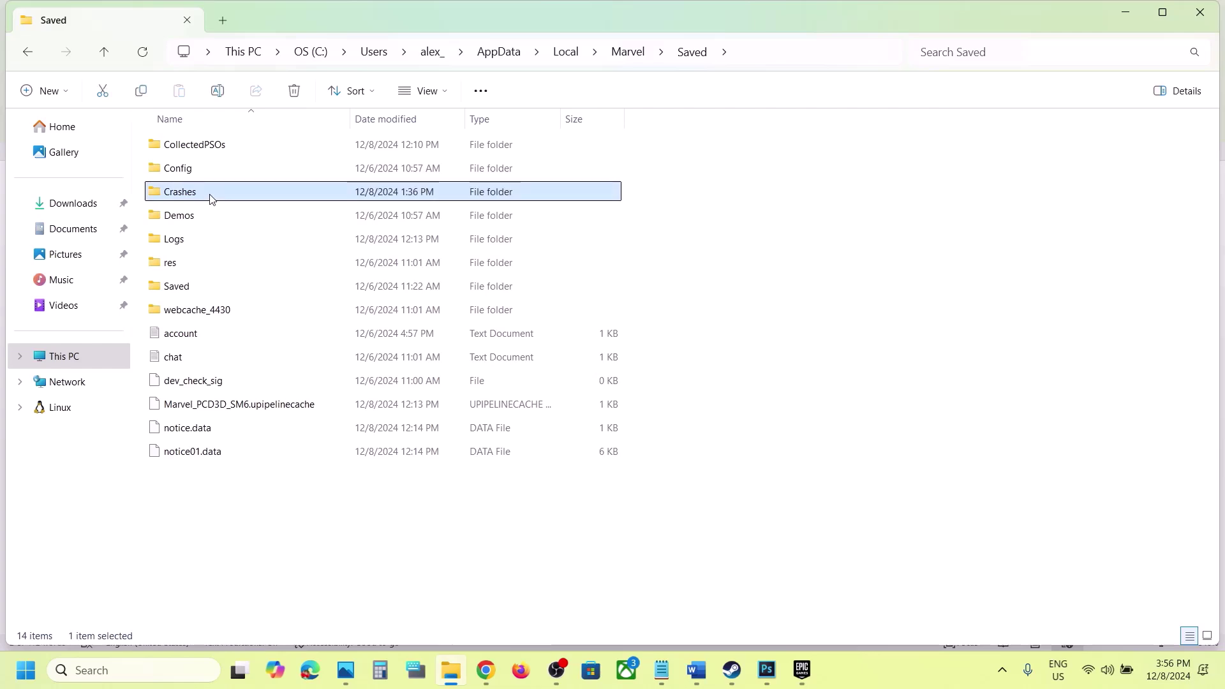
{"action": "left_click", "coordinate": [702, 684]}
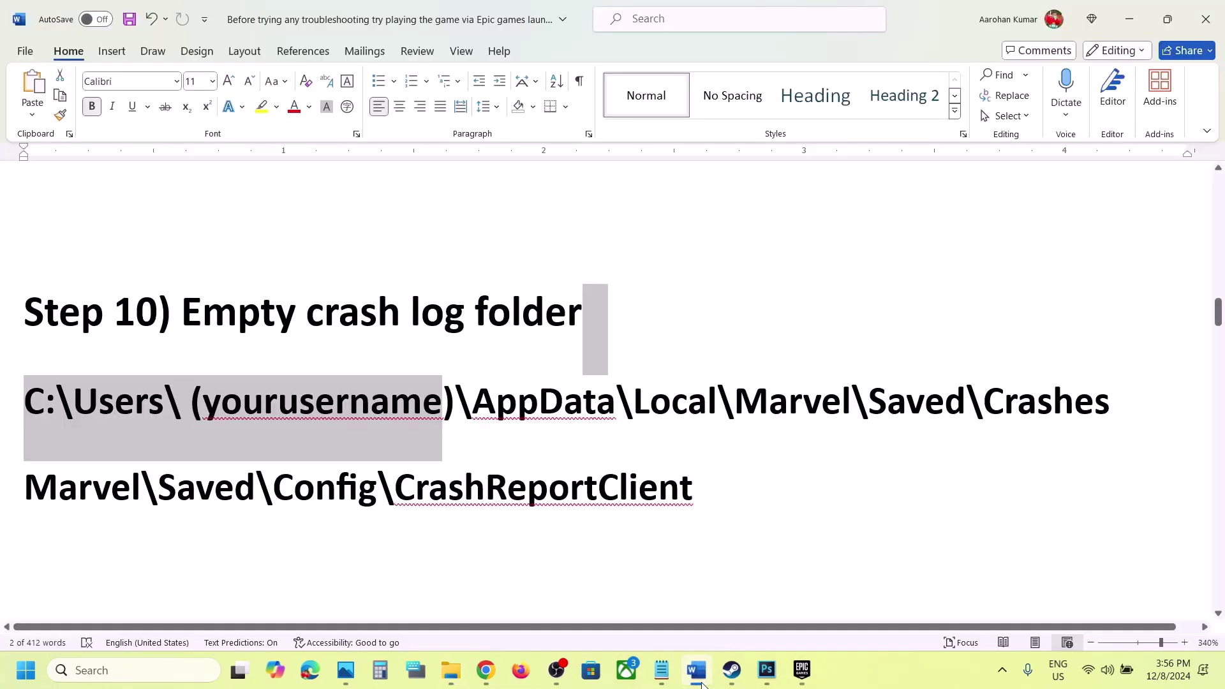
{"action": "left_click", "coordinate": [702, 684]}
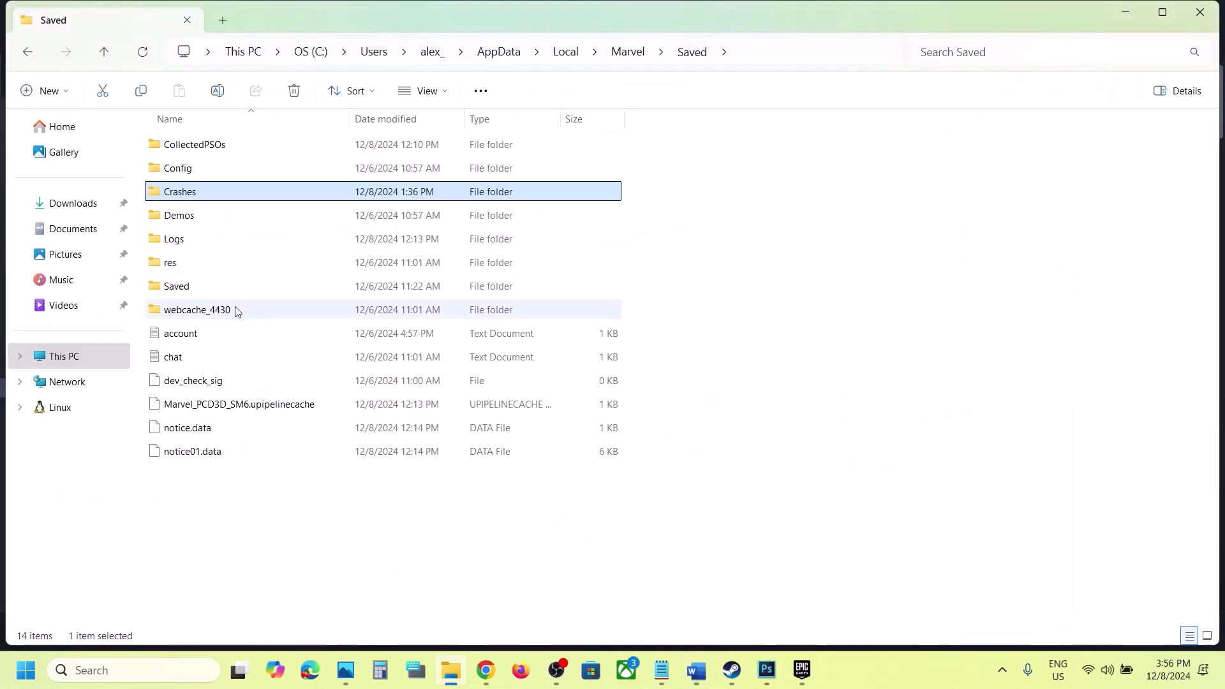
Delete both UECC-Windows crash folders inside Marvel\Saved\Crashes.
{"action": "double_click", "coordinate": [199, 195]}
{"action": "left_click_drag", "start_coordinate": [447, 276], "coordinate": [222, 144]}
{"action": "right_click", "coordinate": [221, 144]}
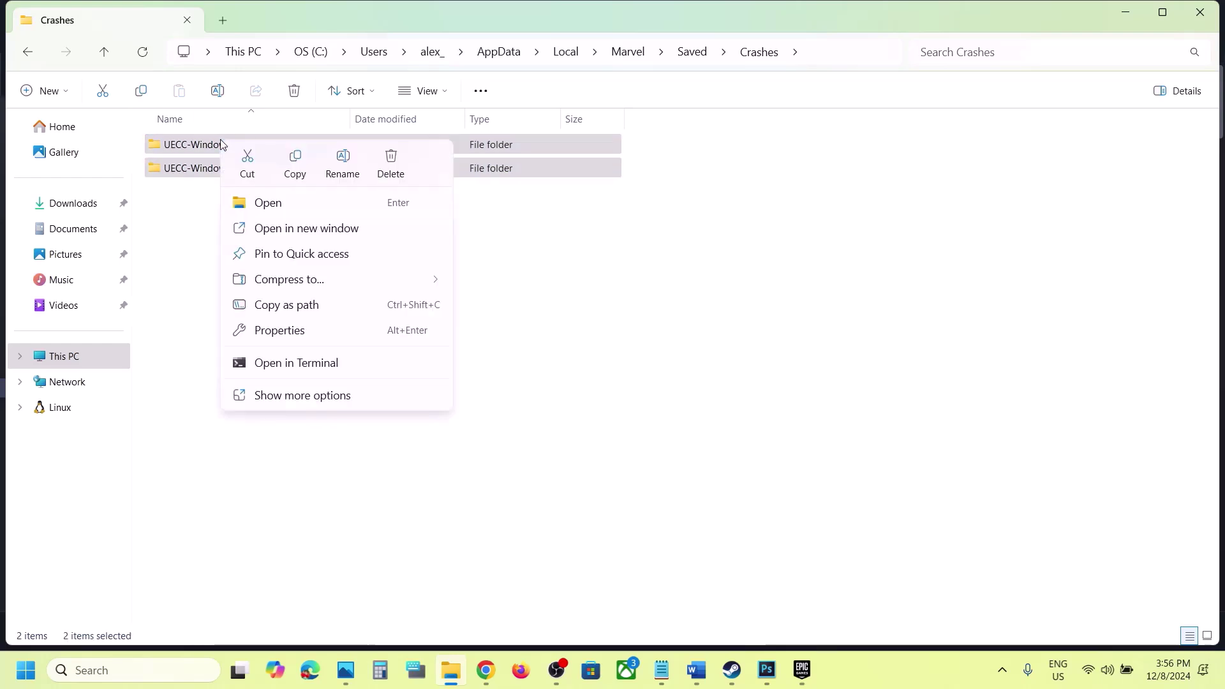
{"action": "left_click", "coordinate": [391, 170]}
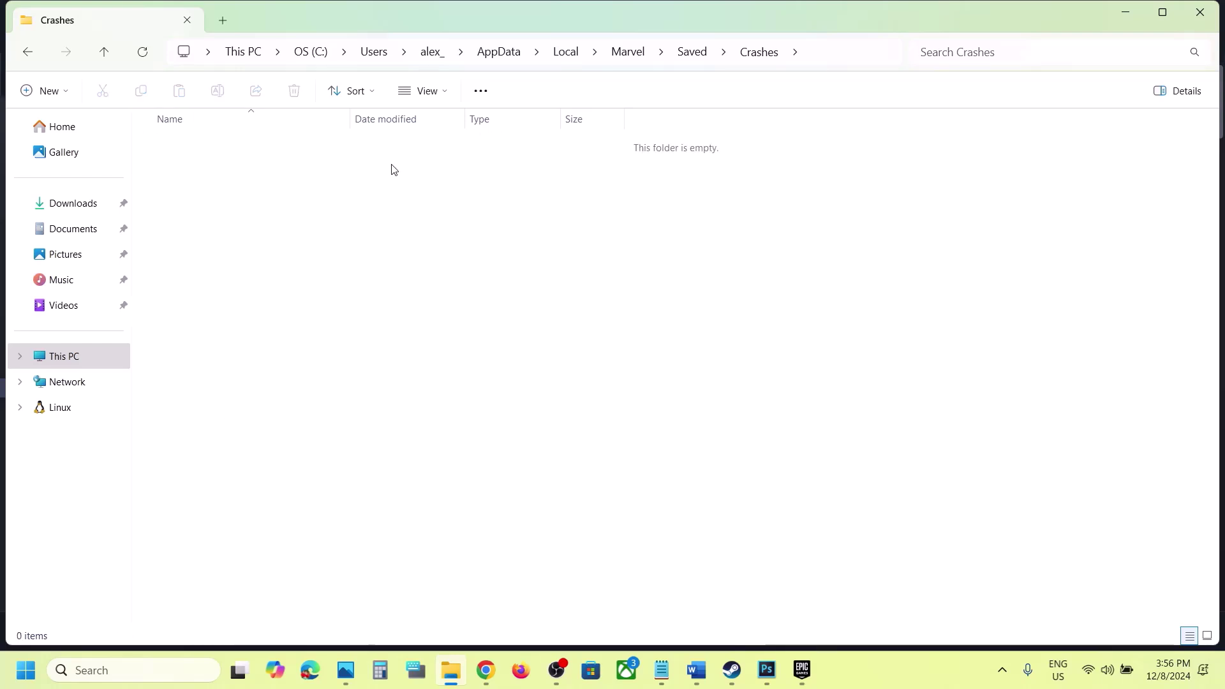
Delete both UECC-Windows folders inside Marvel\Saved\Config\CrashReportClient.
{"action": "left_click", "coordinate": [101, 59]}
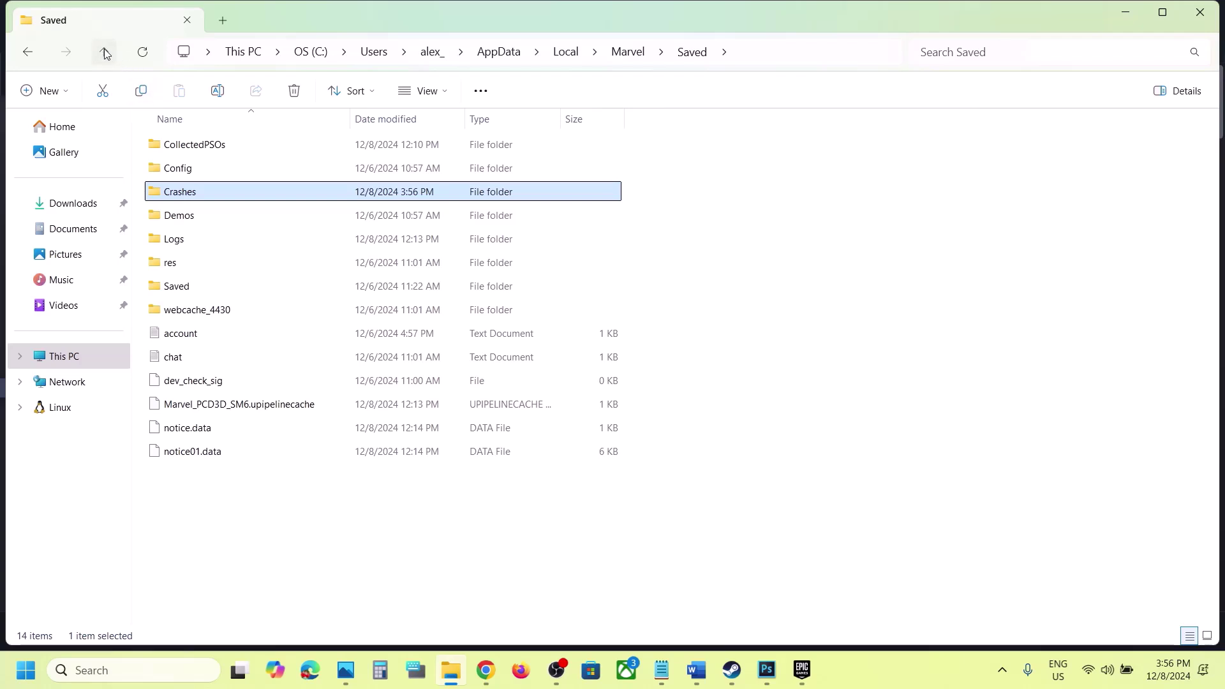
{"action": "left_click", "coordinate": [105, 50]}
{"action": "double_click", "coordinate": [200, 156]}
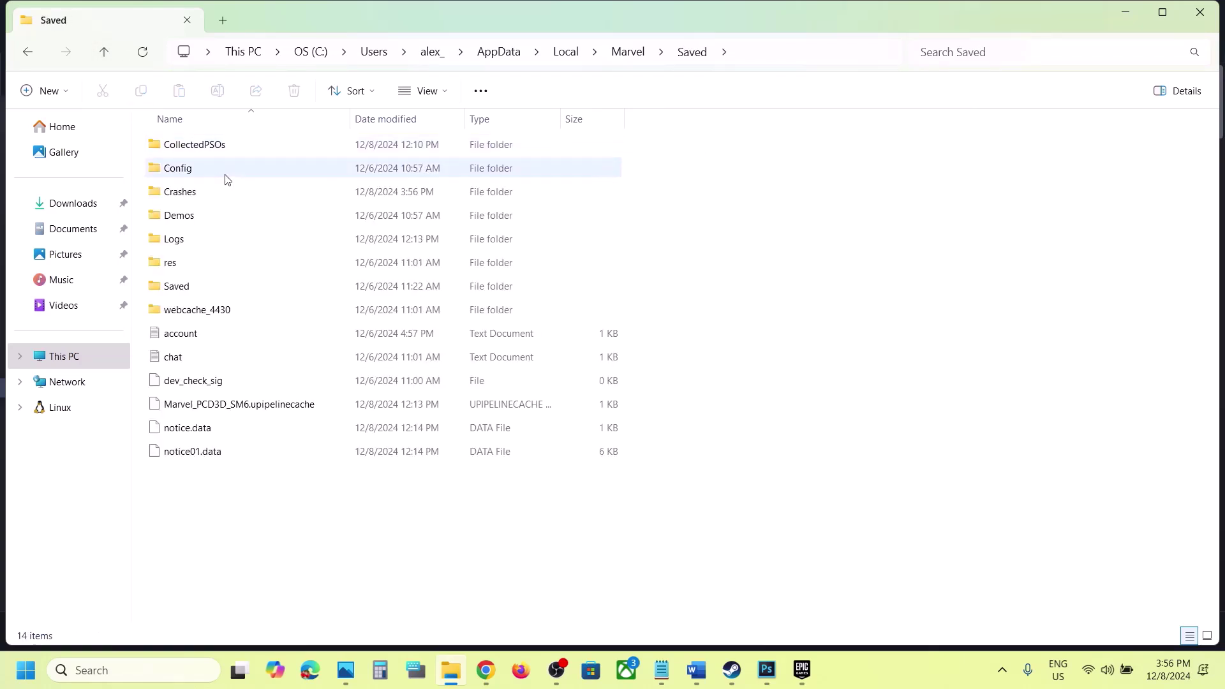
{"action": "left_click", "coordinate": [193, 171]}
{"action": "double_click", "coordinate": [205, 175]}
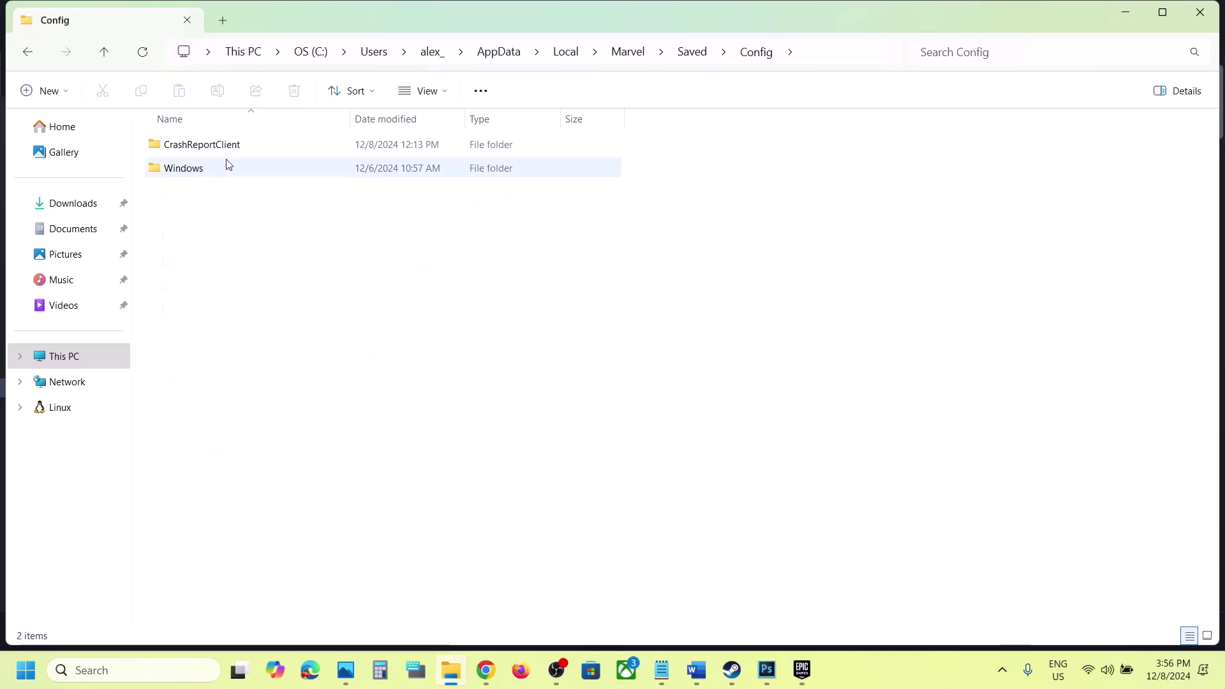
{"action": "left_click", "coordinate": [216, 152]}
{"action": "double_click", "coordinate": [228, 153]}
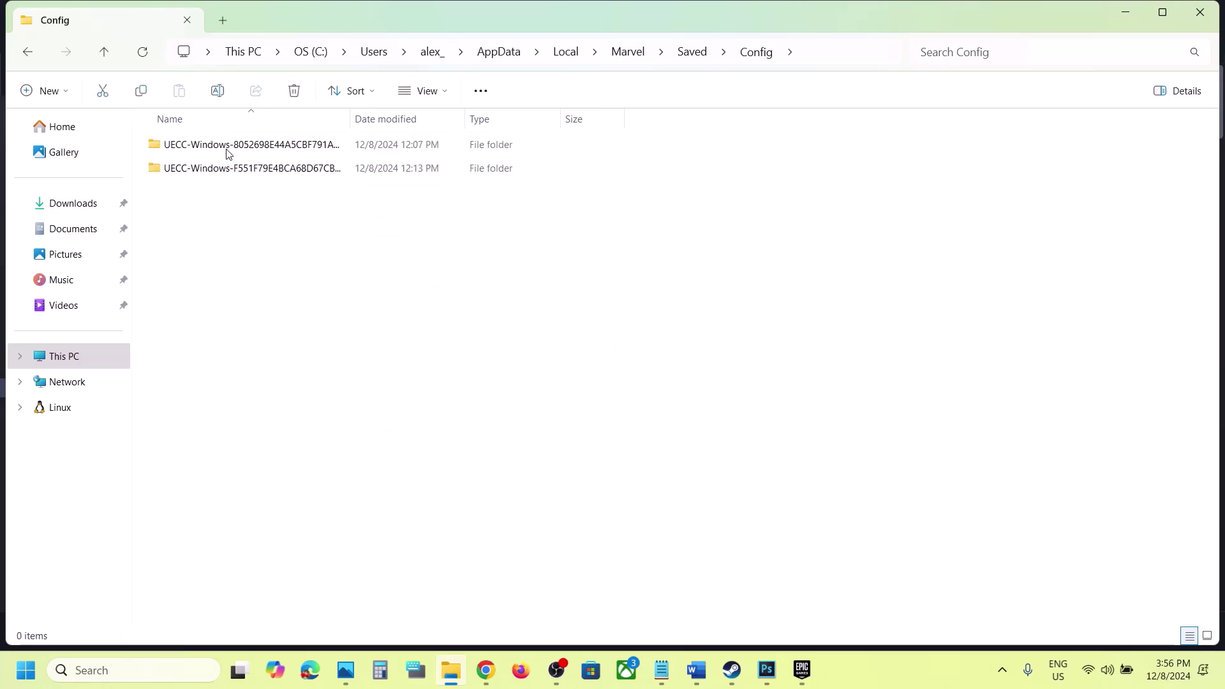
{"action": "left_click_drag", "start_coordinate": [296, 196], "coordinate": [227, 139]}
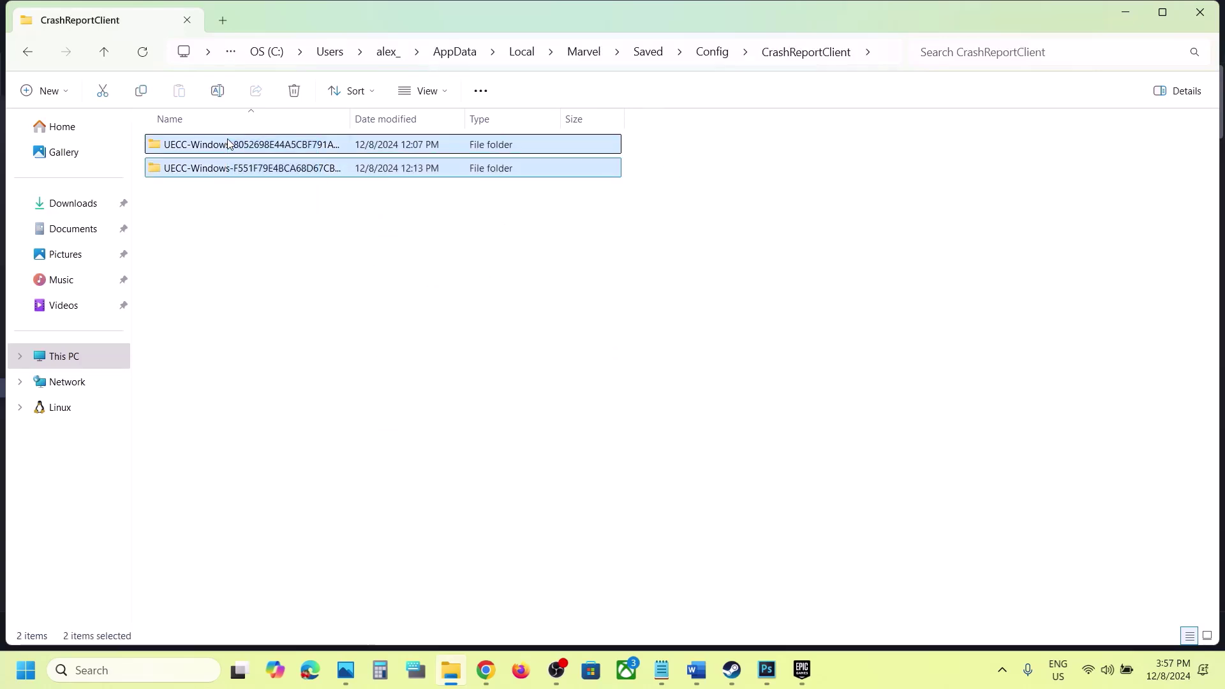
{"action": "right_click", "coordinate": [228, 140]}
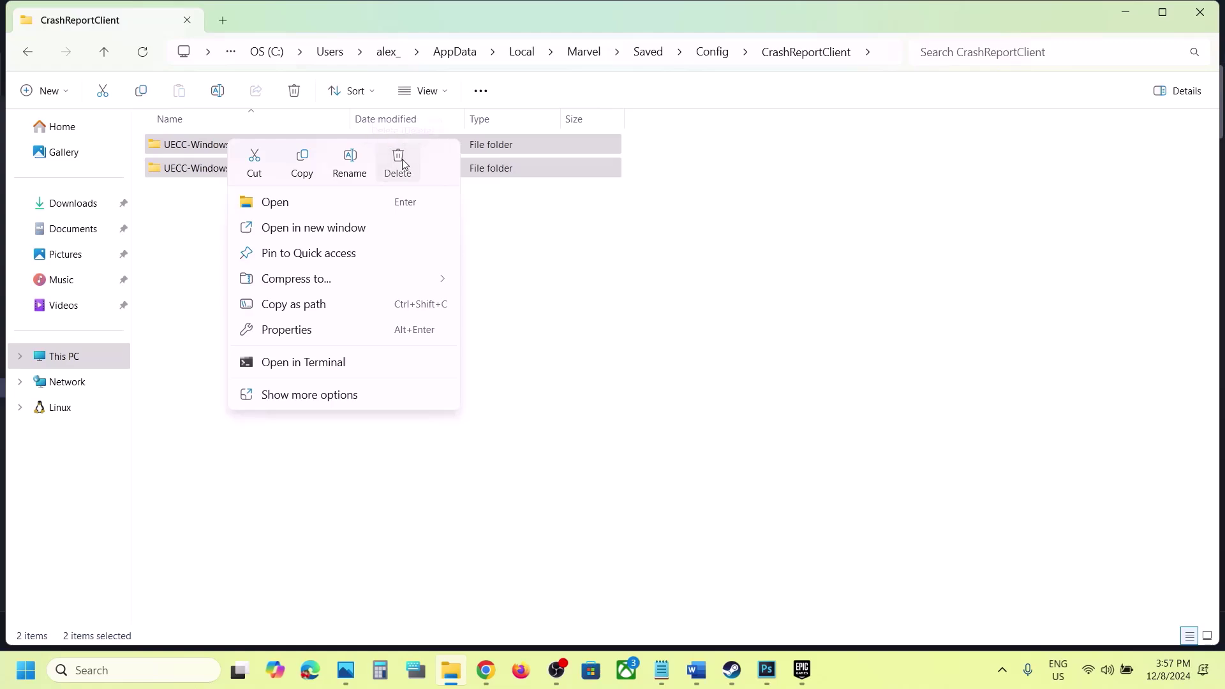
{"action": "left_click", "coordinate": [398, 165]}
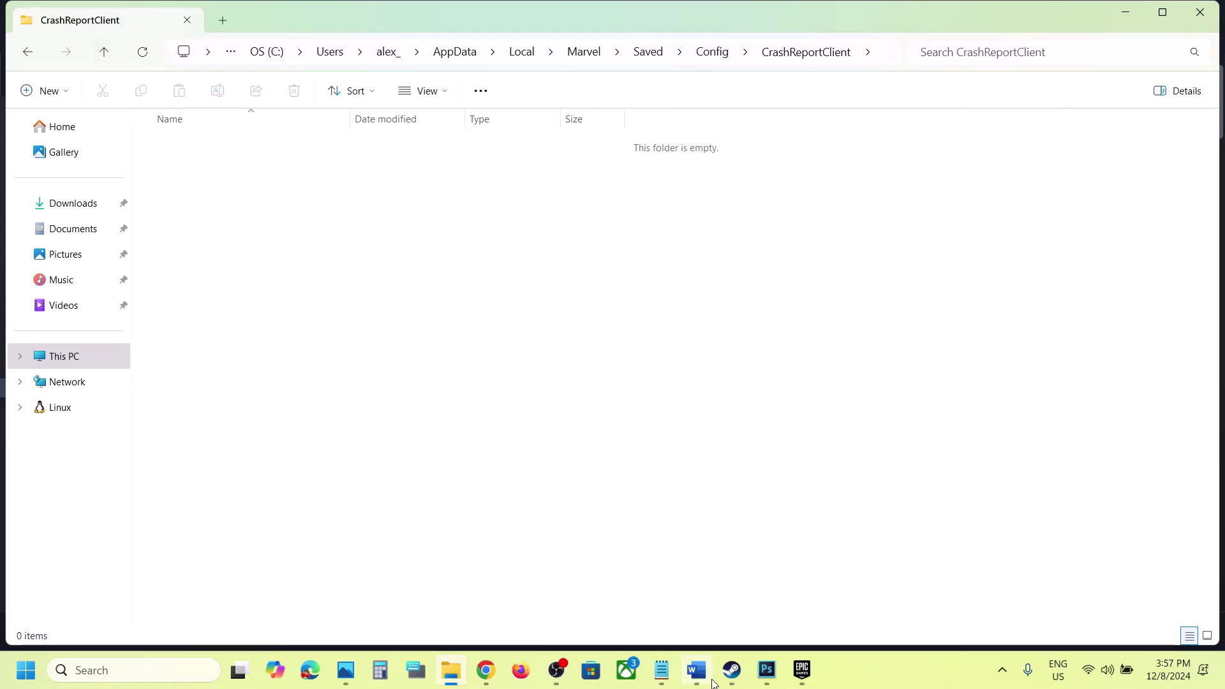
Switch to Steam and view the Marvel Rivals library page.
{"action": "left_click", "coordinate": [733, 669]}
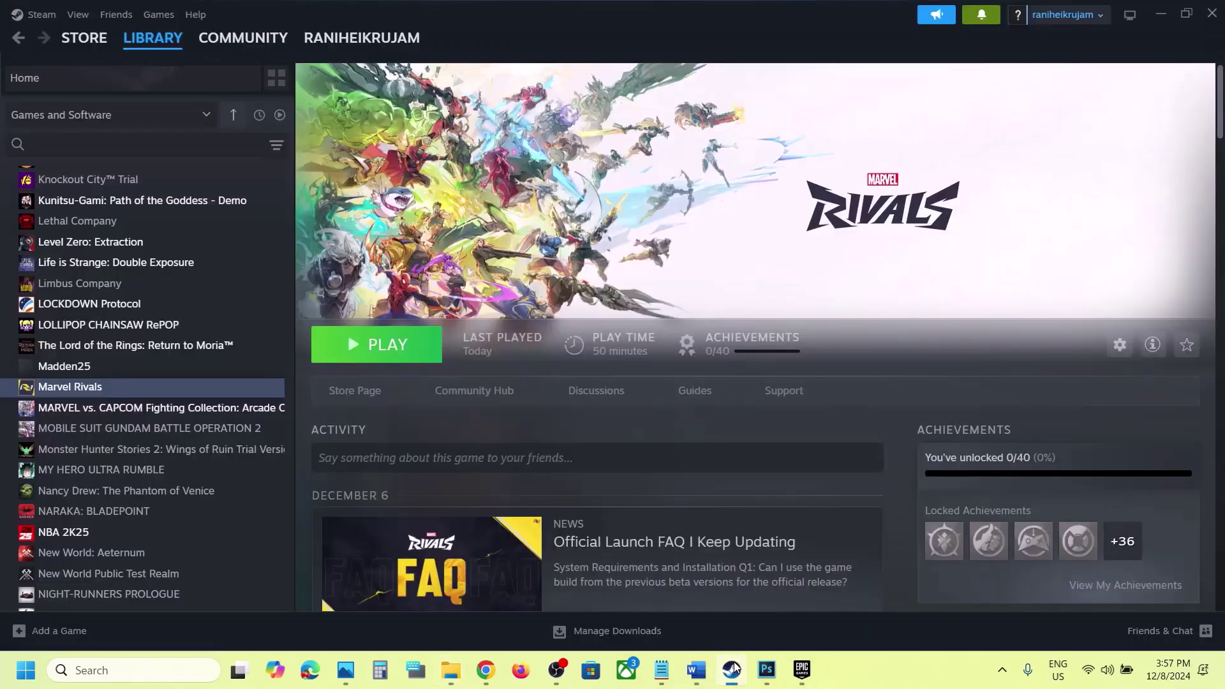
{"action": "left_click", "coordinate": [733, 574]}
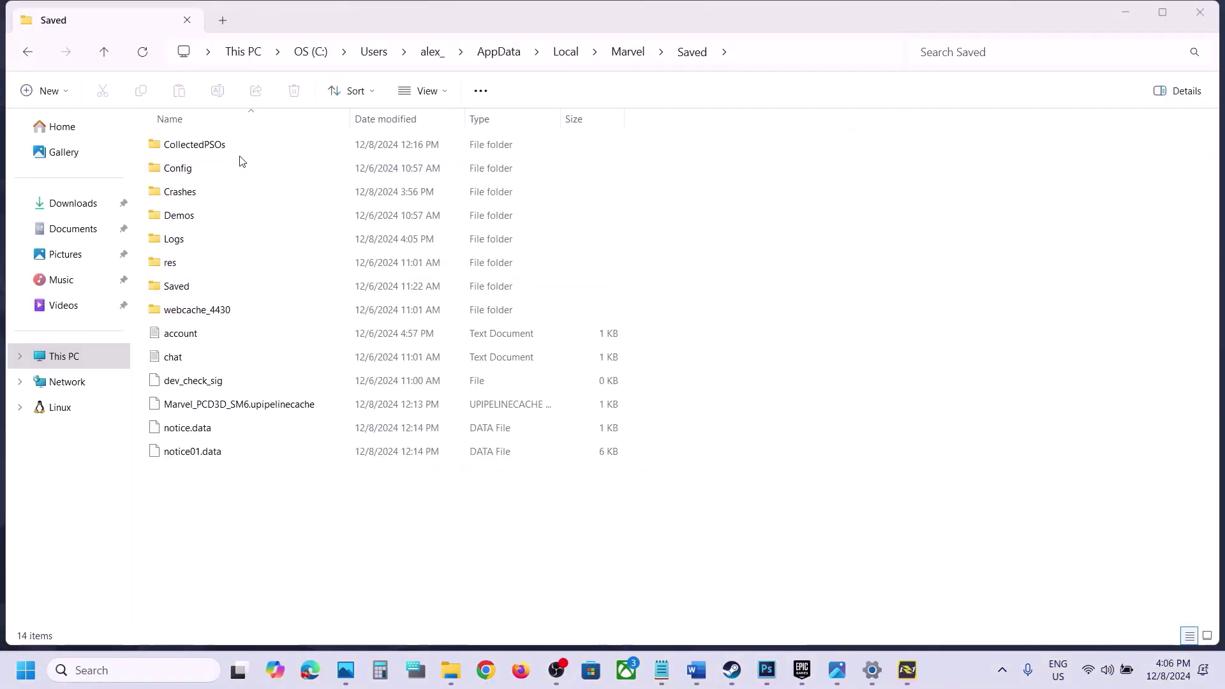
{"action": "left_click", "coordinate": [192, 172]}
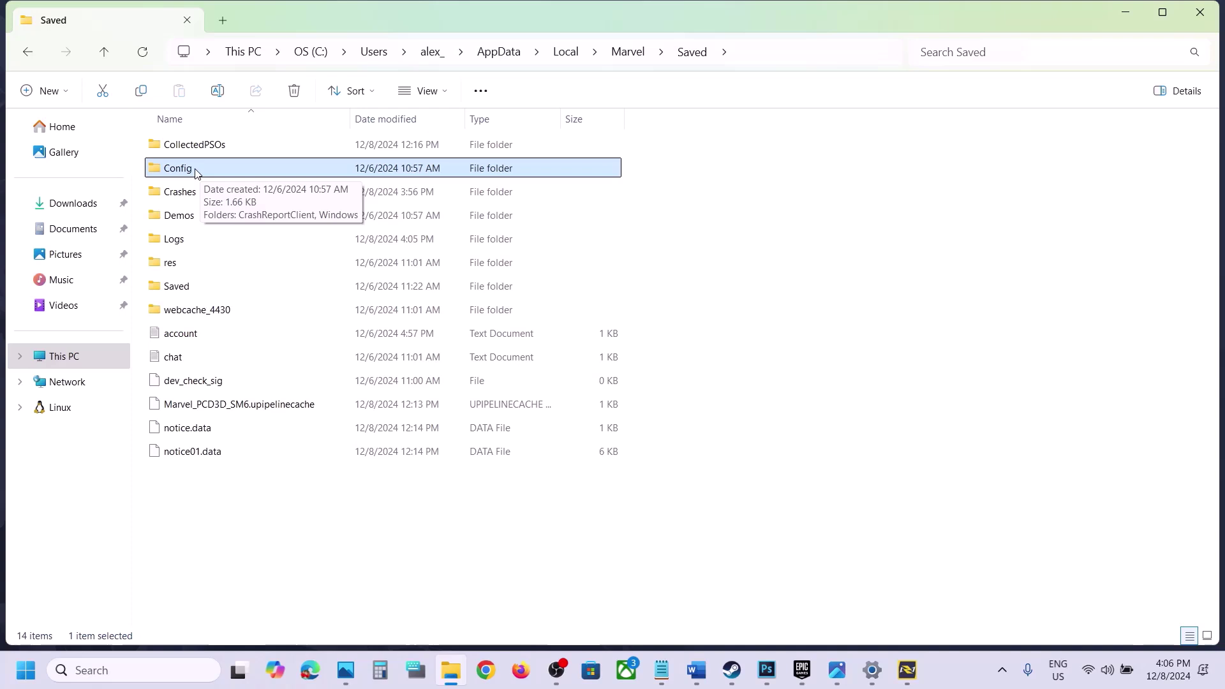
{"action": "right_click", "coordinate": [196, 171]}
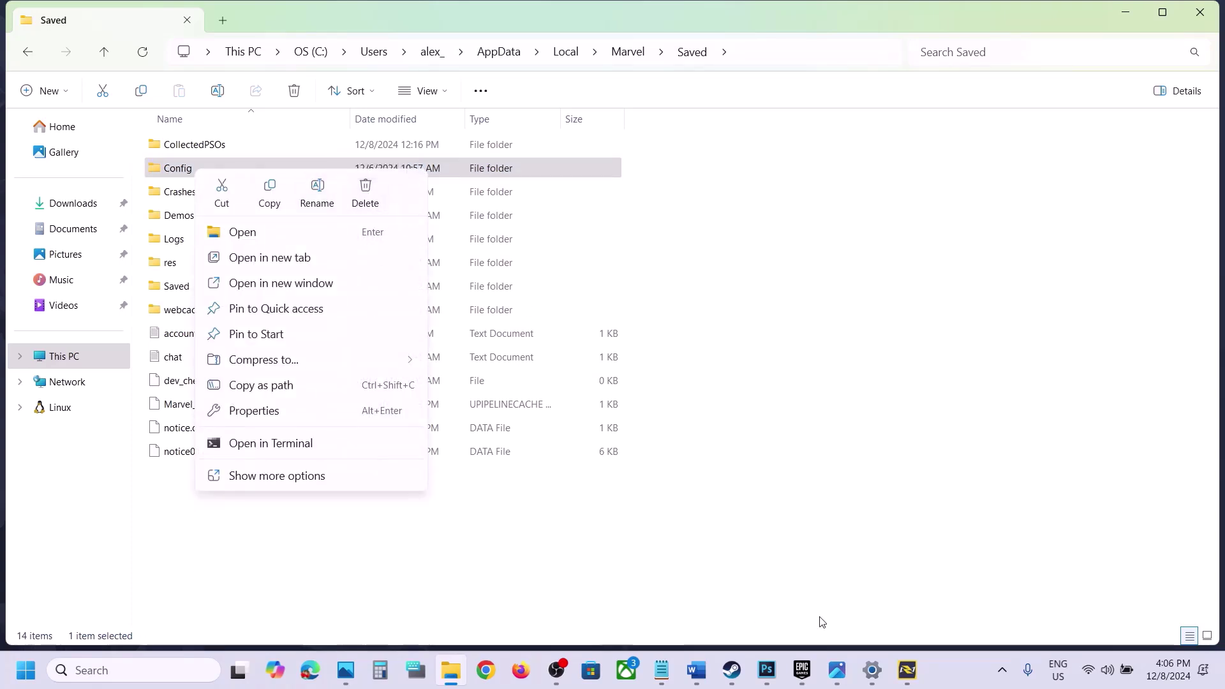
{"action": "key", "text": "Escape"}
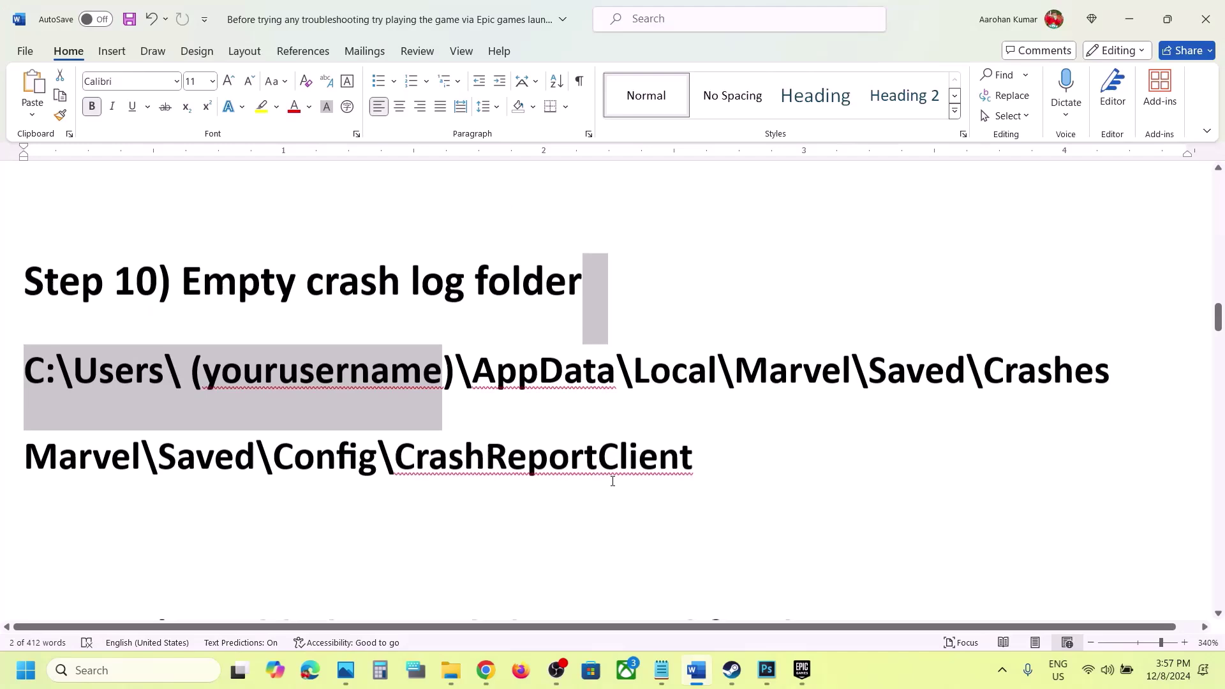
In the Word document, review Step 10's crash folder paths and read Step 11 on disabling Control Flow Guard for the game.
{"action": "scroll", "coordinate": [613, 479], "scroll_direction": "down", "scroll_amount": 3}
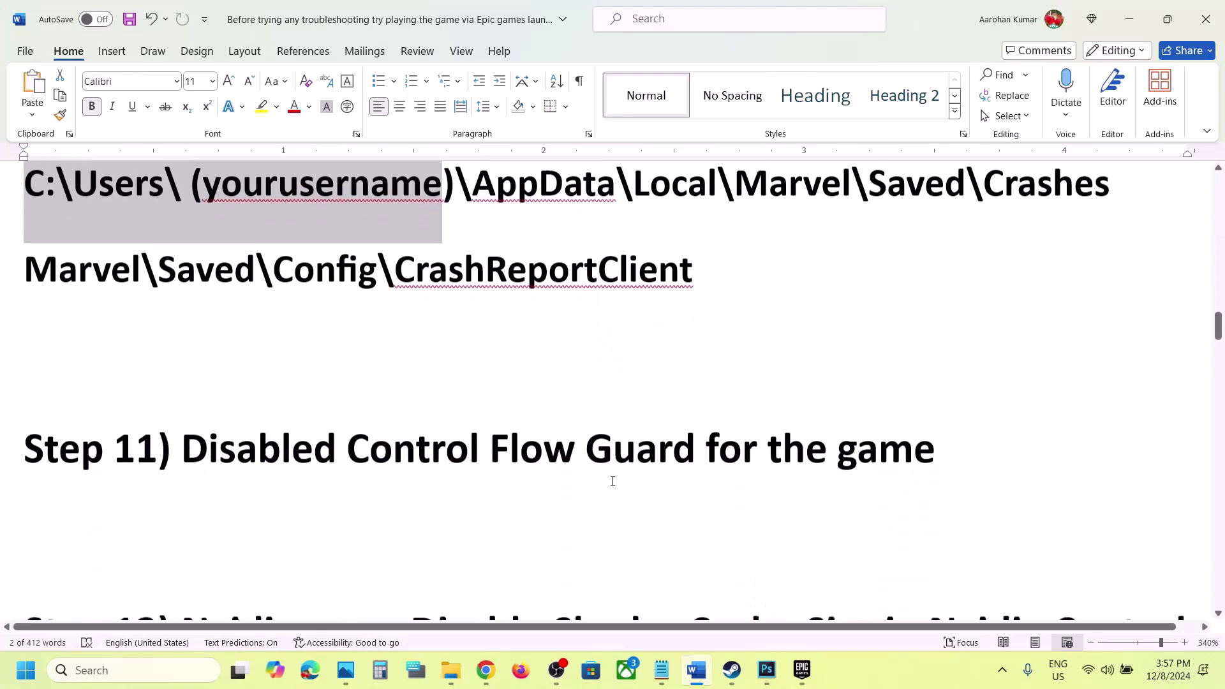
{"action": "scroll", "coordinate": [813, 503], "scroll_direction": "up", "scroll_amount": 3}
{"action": "left_click_drag", "start_coordinate": [813, 503], "coordinate": [19, 358]}
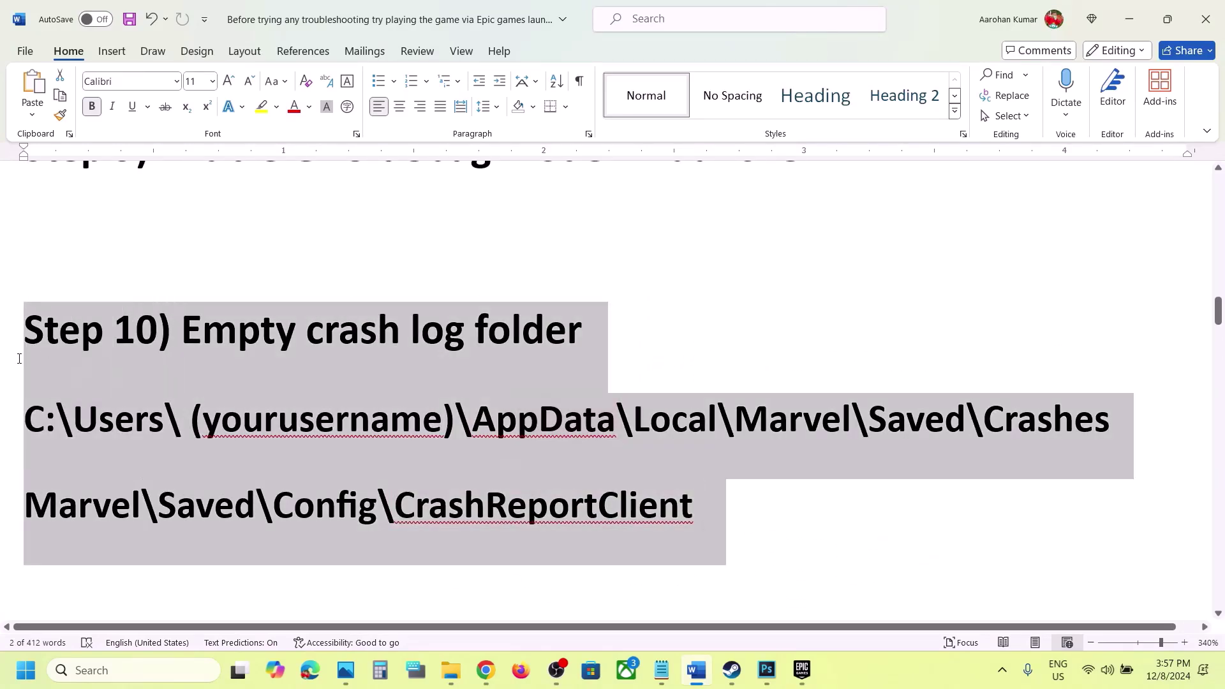
{"action": "scroll", "coordinate": [427, 480], "scroll_direction": "down", "scroll_amount": 5}
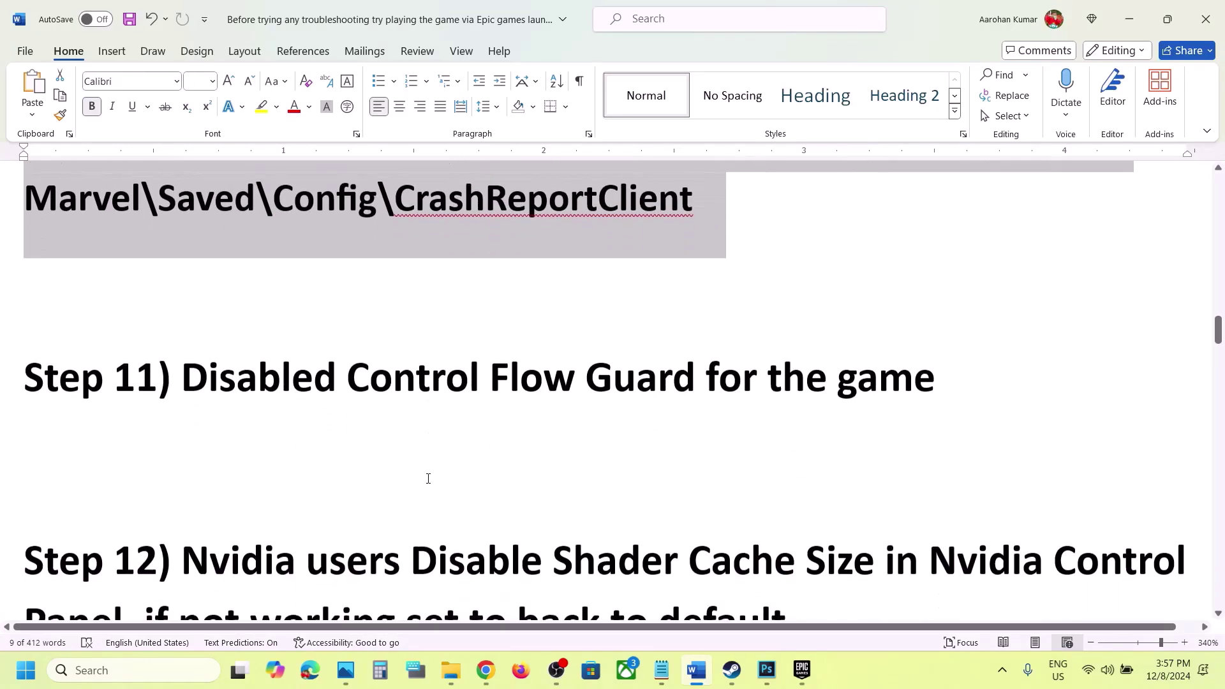
{"action": "scroll", "coordinate": [428, 478], "scroll_direction": "up", "scroll_amount": 1}
{"action": "left_click_drag", "start_coordinate": [354, 419], "coordinate": [938, 446]}
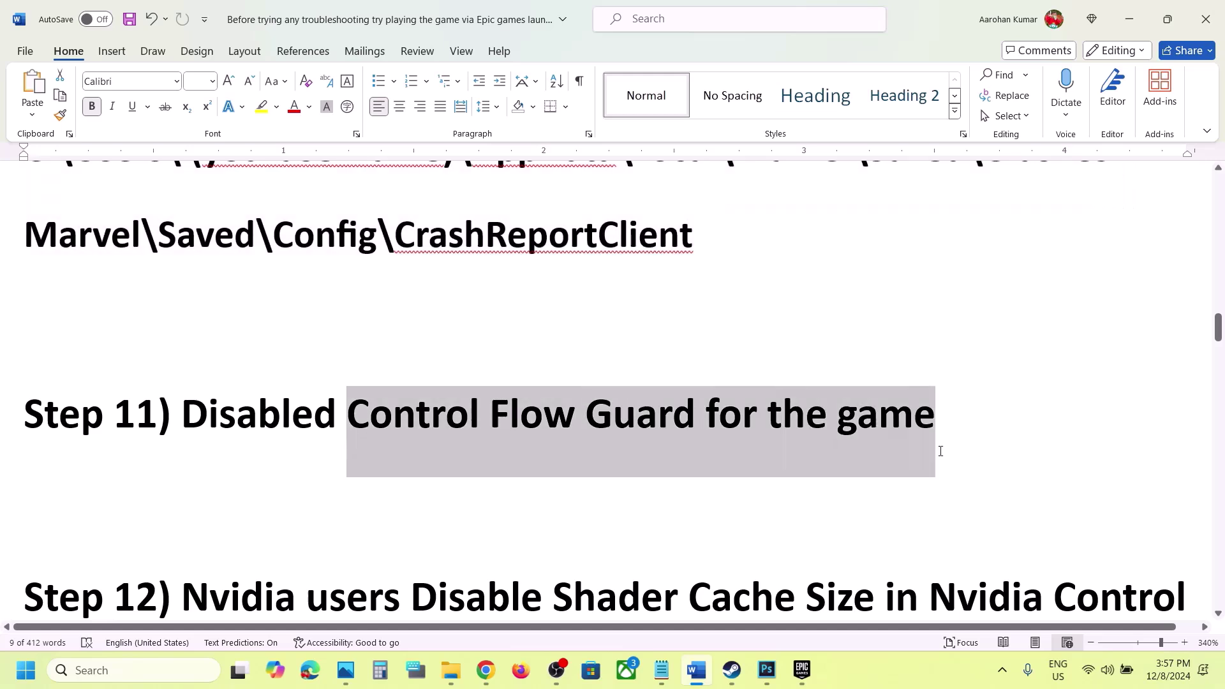
{"action": "left_click", "coordinate": [333, 470]}
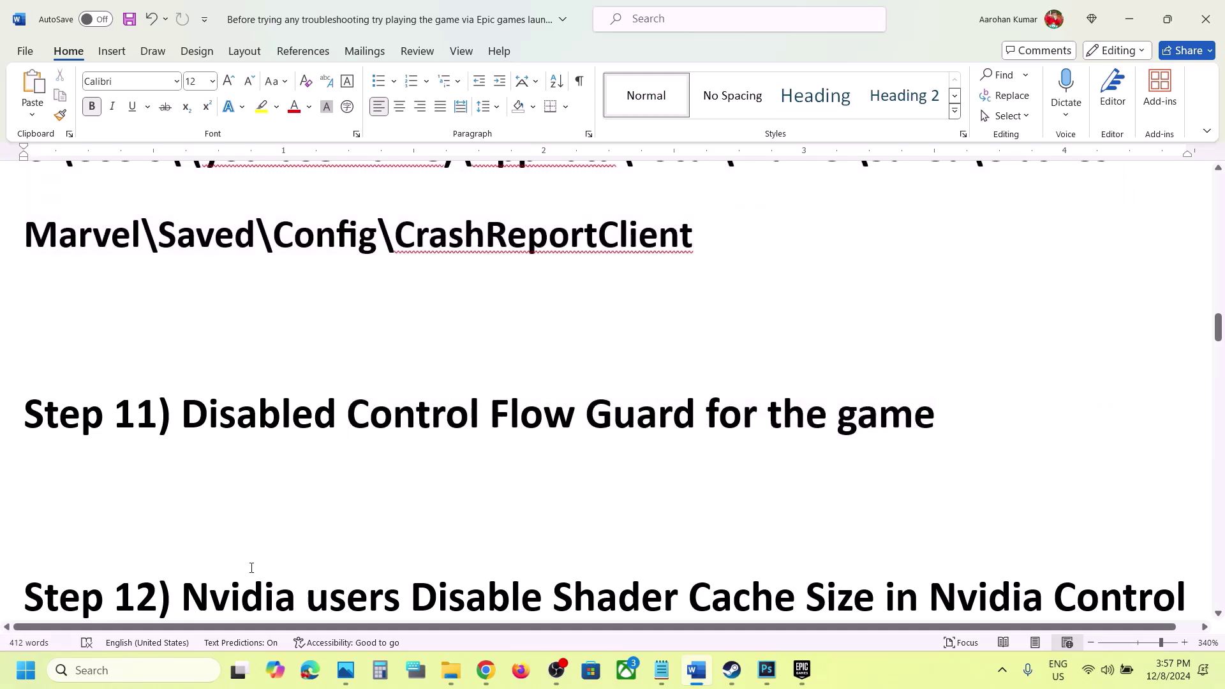
Search Windows for "exploit protection", open Exploit protection in Windows Security, and show its program settings.
{"action": "left_click", "coordinate": [120, 665]}
{"action": "type", "text": "exploi"}
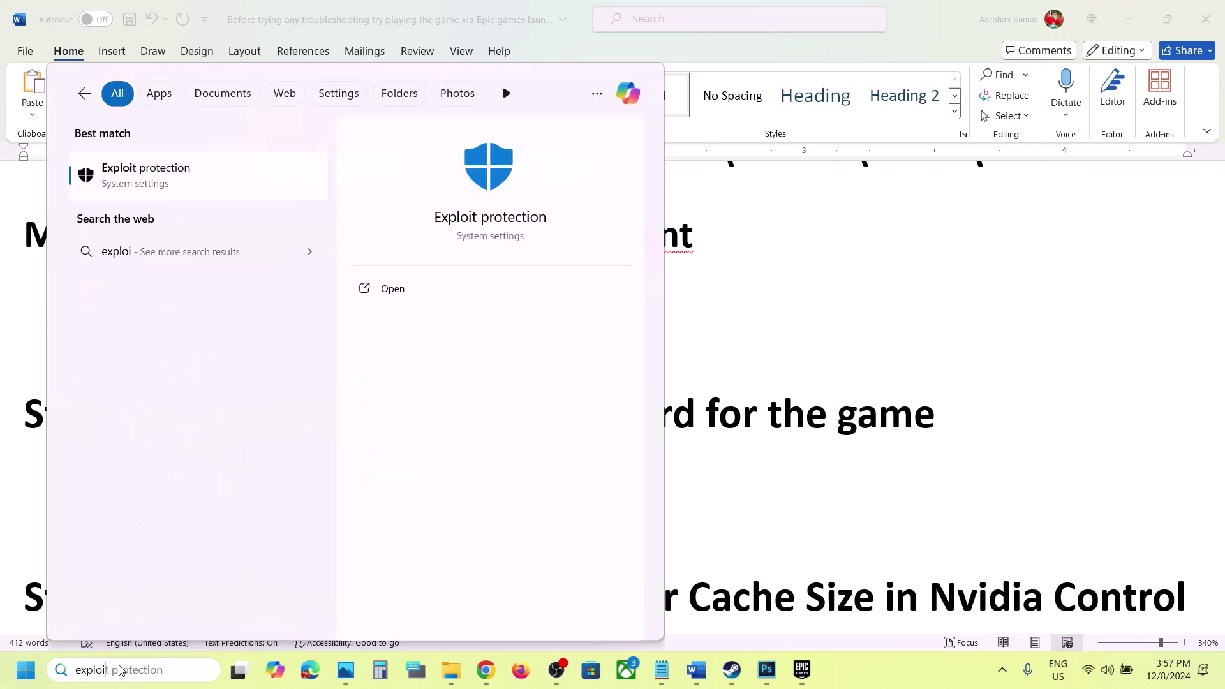
{"action": "type", "text": "t protection"}
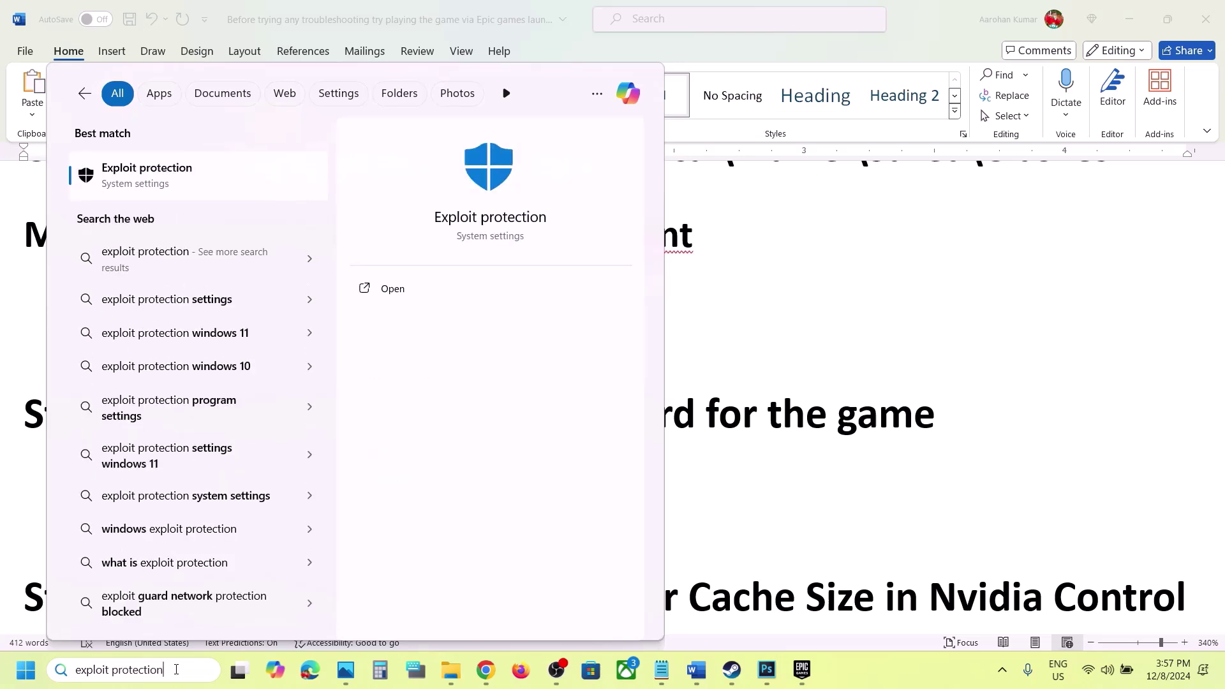
{"action": "left_click_drag", "start_coordinate": [166, 667], "coordinate": [77, 678]}
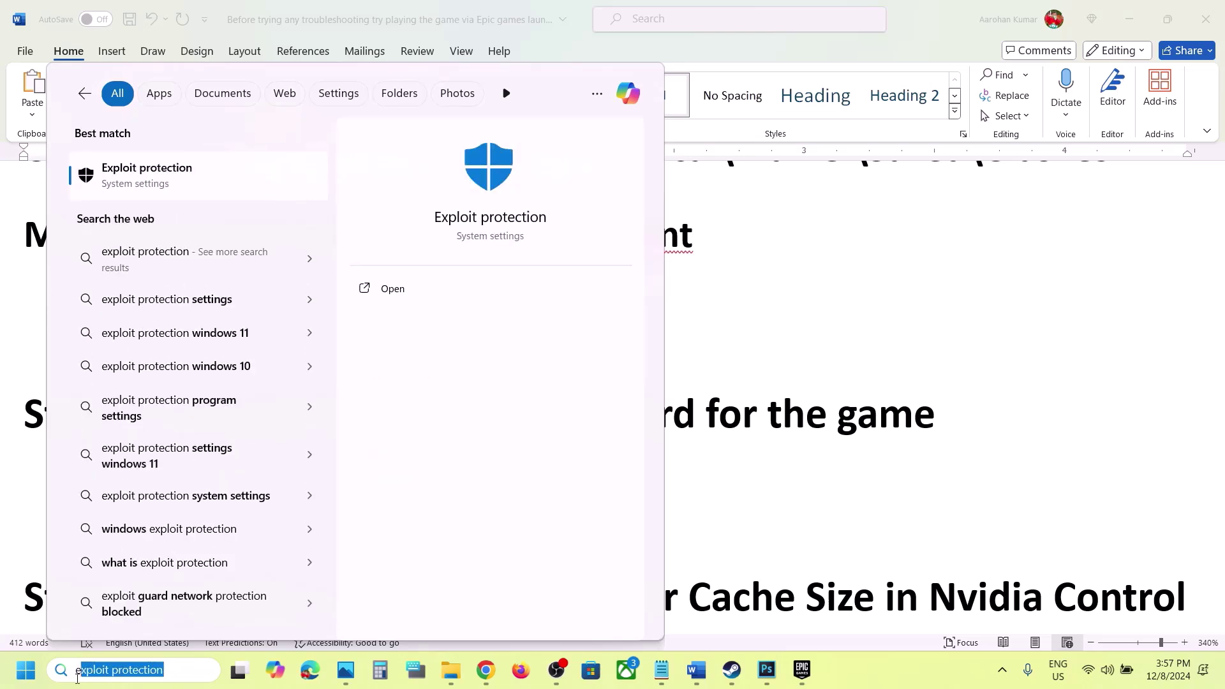
{"action": "left_click", "coordinate": [159, 170]}
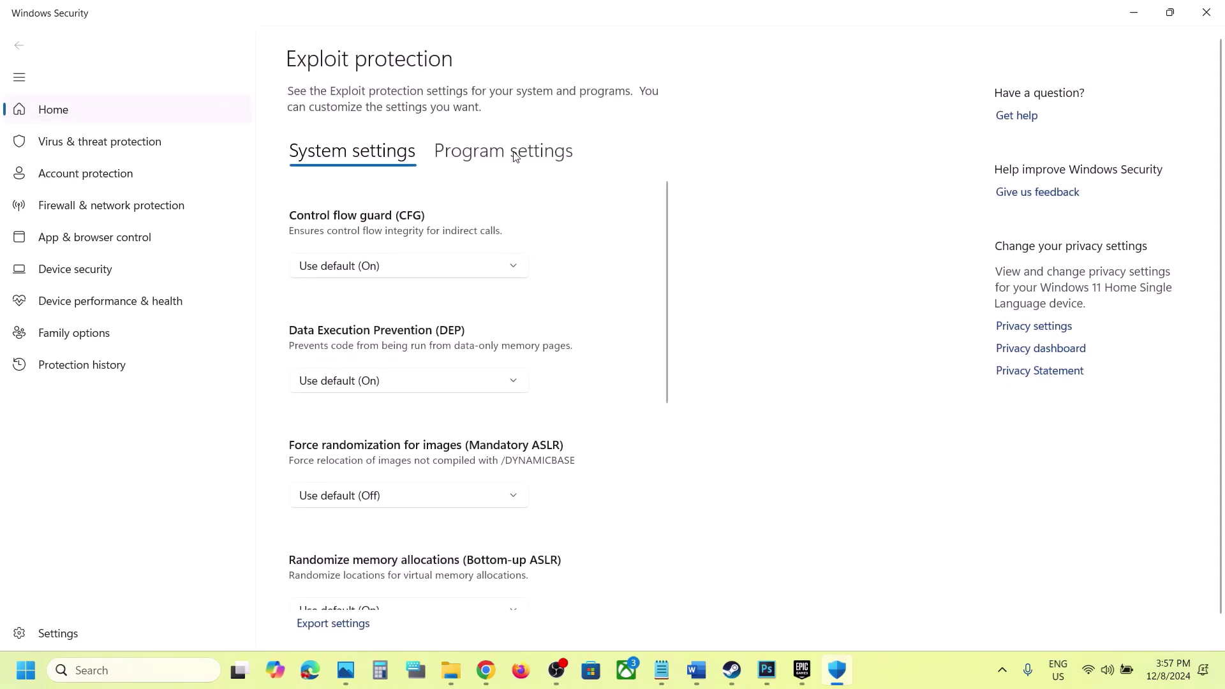
{"action": "left_click", "coordinate": [515, 157]}
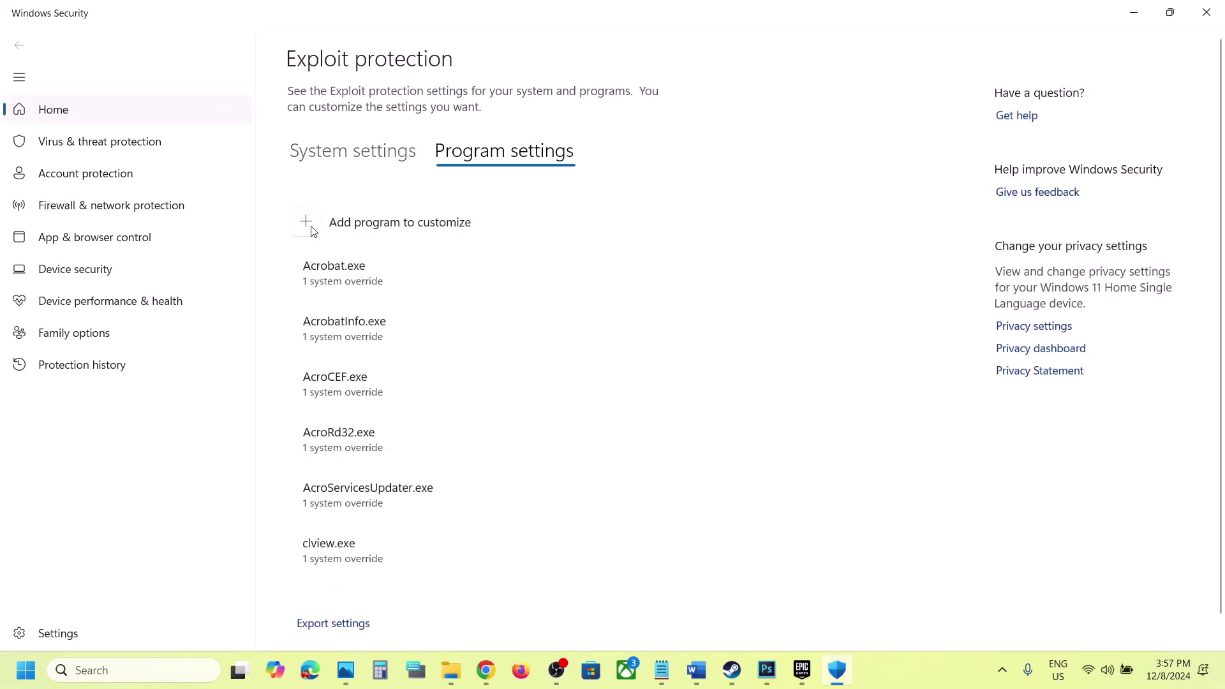
Start adding a program to customize by exact file path and browse up to the steamapps\common folder.
{"action": "left_click", "coordinate": [306, 229]}
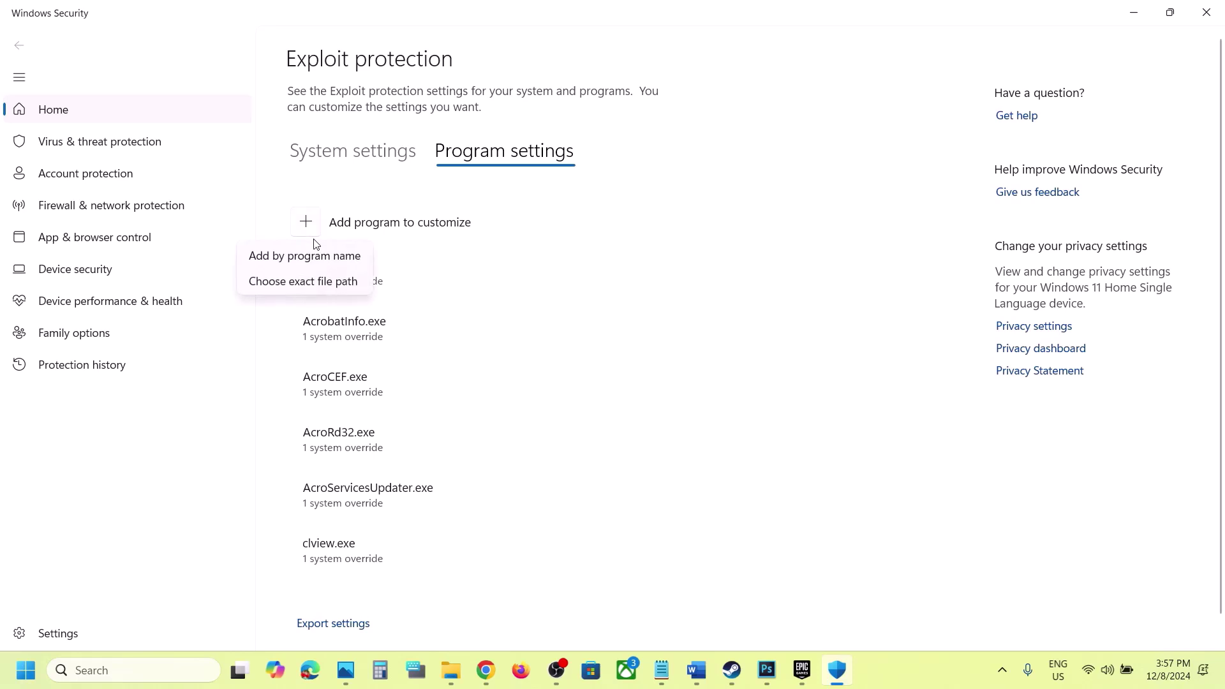
{"action": "left_click", "coordinate": [296, 283]}
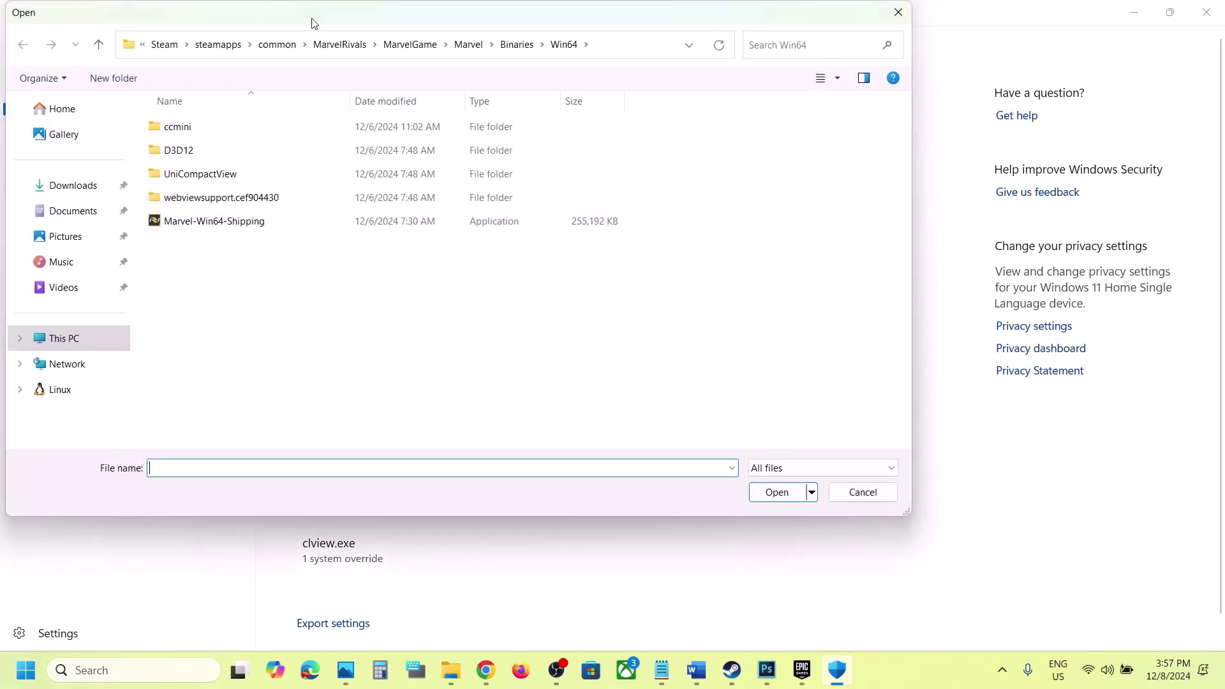
{"action": "left_click", "coordinate": [459, 45]}
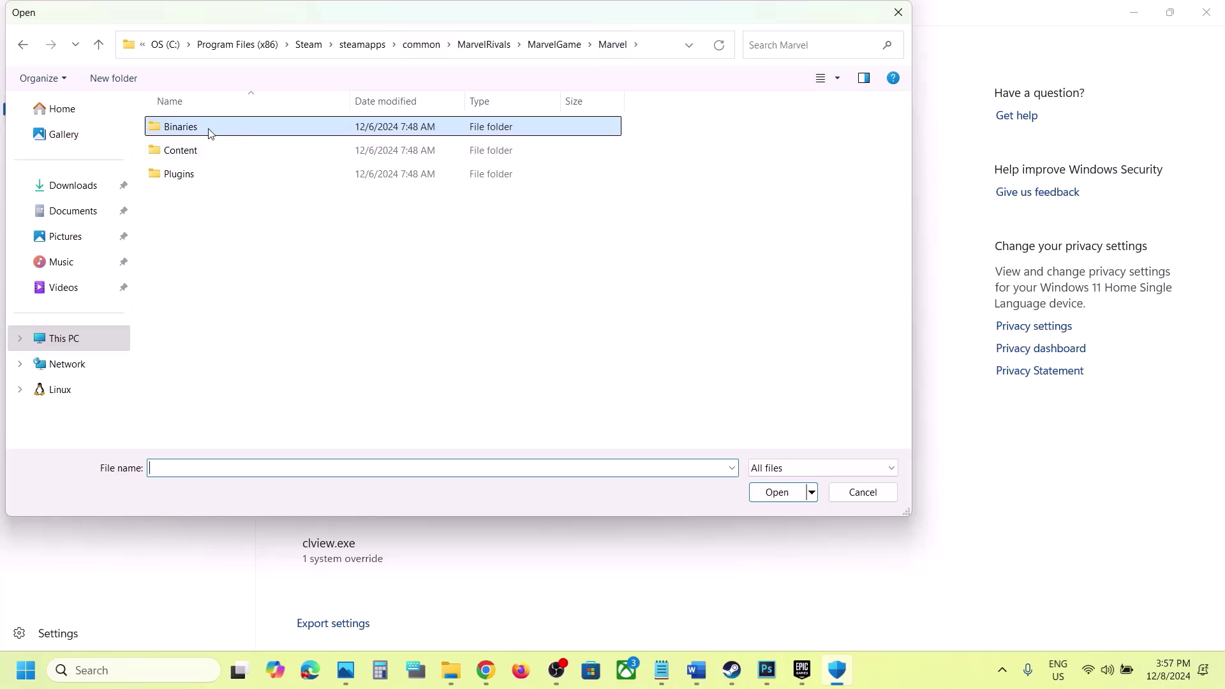
{"action": "left_click", "coordinate": [99, 44]}
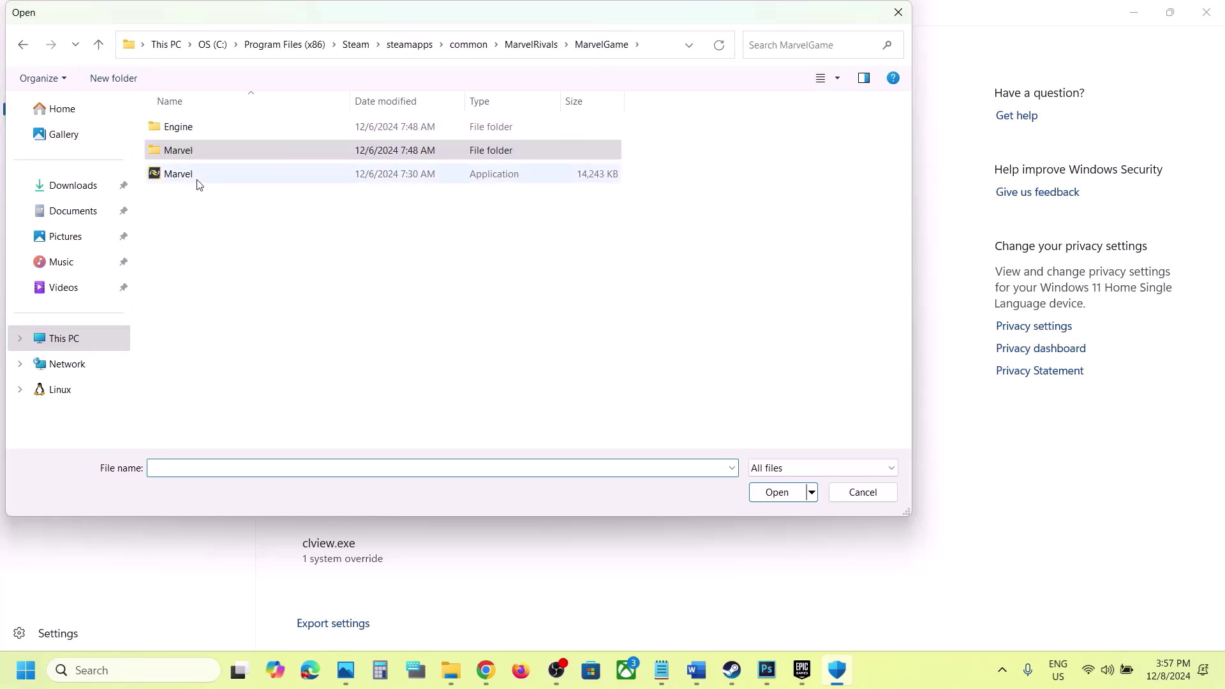
{"action": "left_click", "coordinate": [98, 51]}
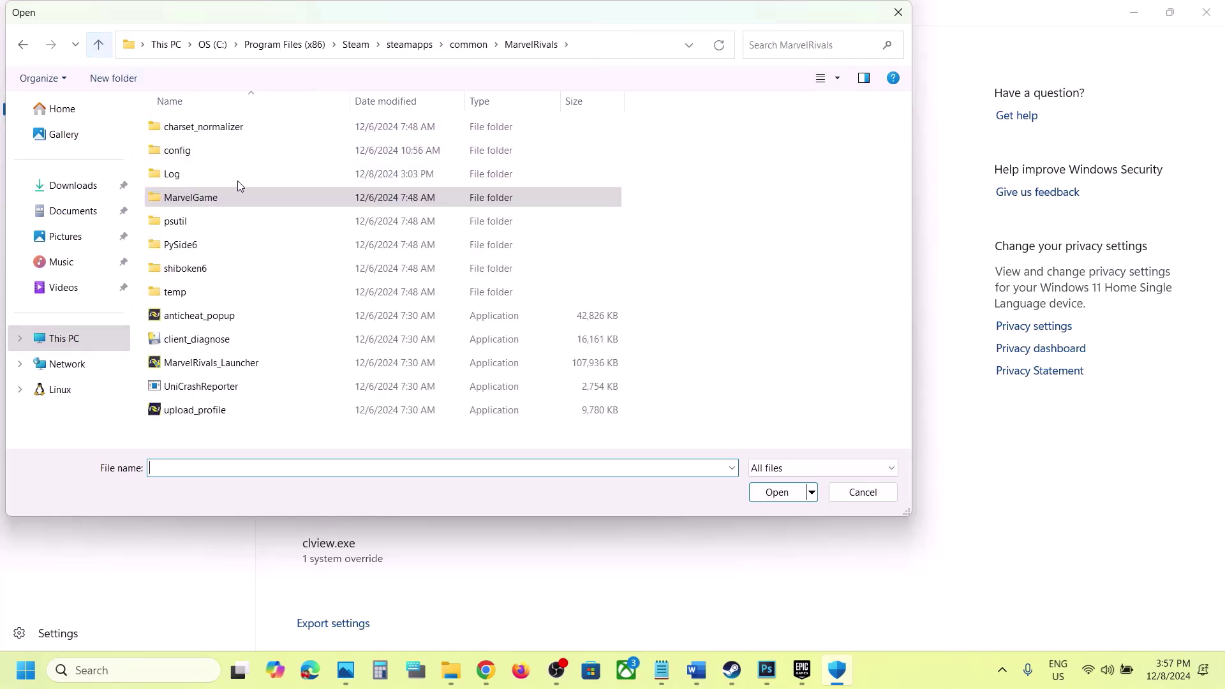
{"action": "left_click", "coordinate": [188, 200]}
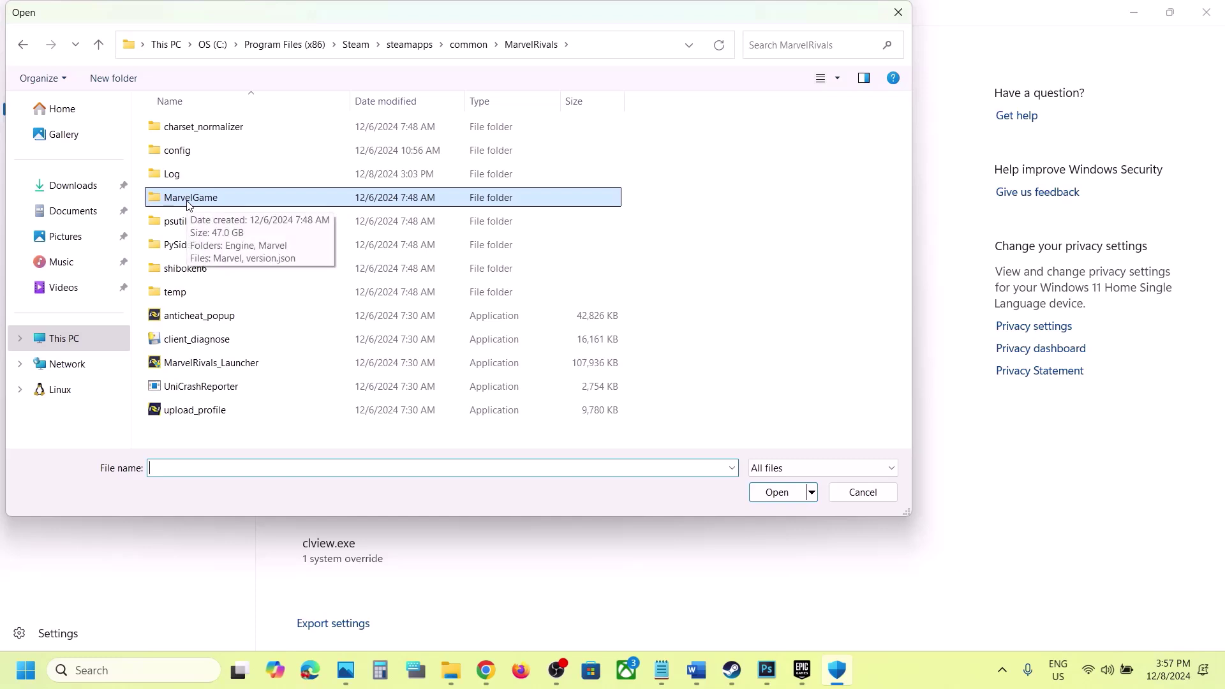
{"action": "left_click", "coordinate": [99, 44]}
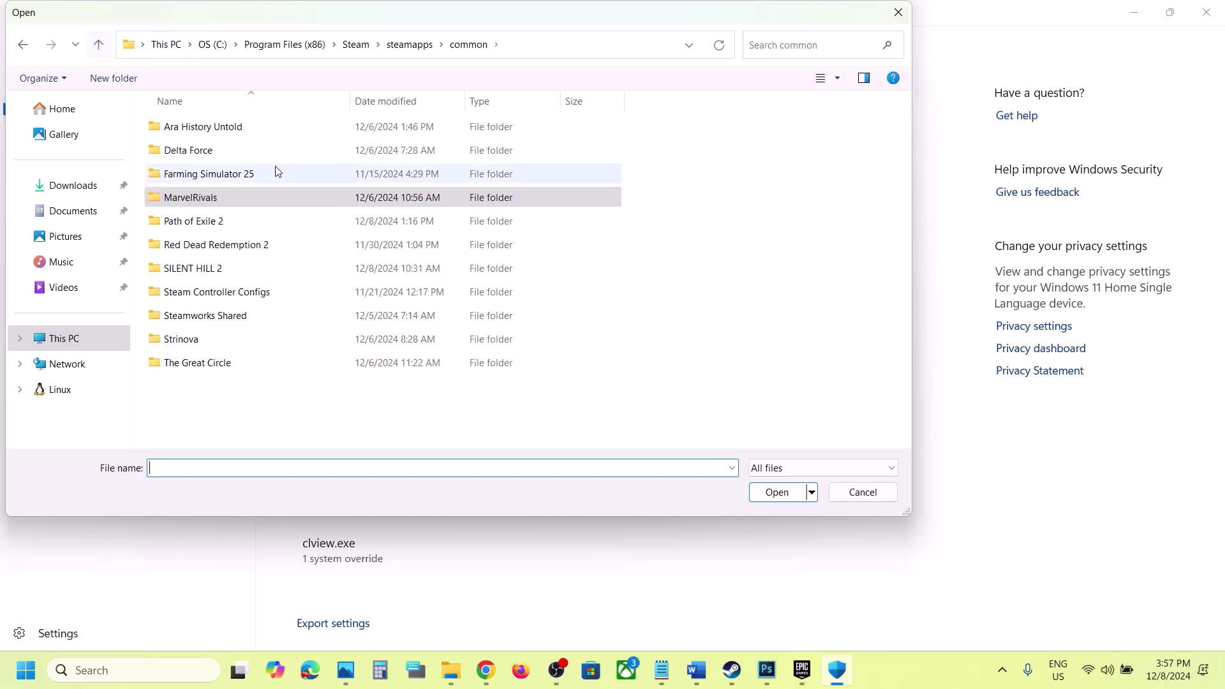
Choose the Marvel application in MarvelRivals\MarvelGame as the program to customize.
{"action": "double_click", "coordinate": [227, 202]}
{"action": "left_click", "coordinate": [211, 199]}
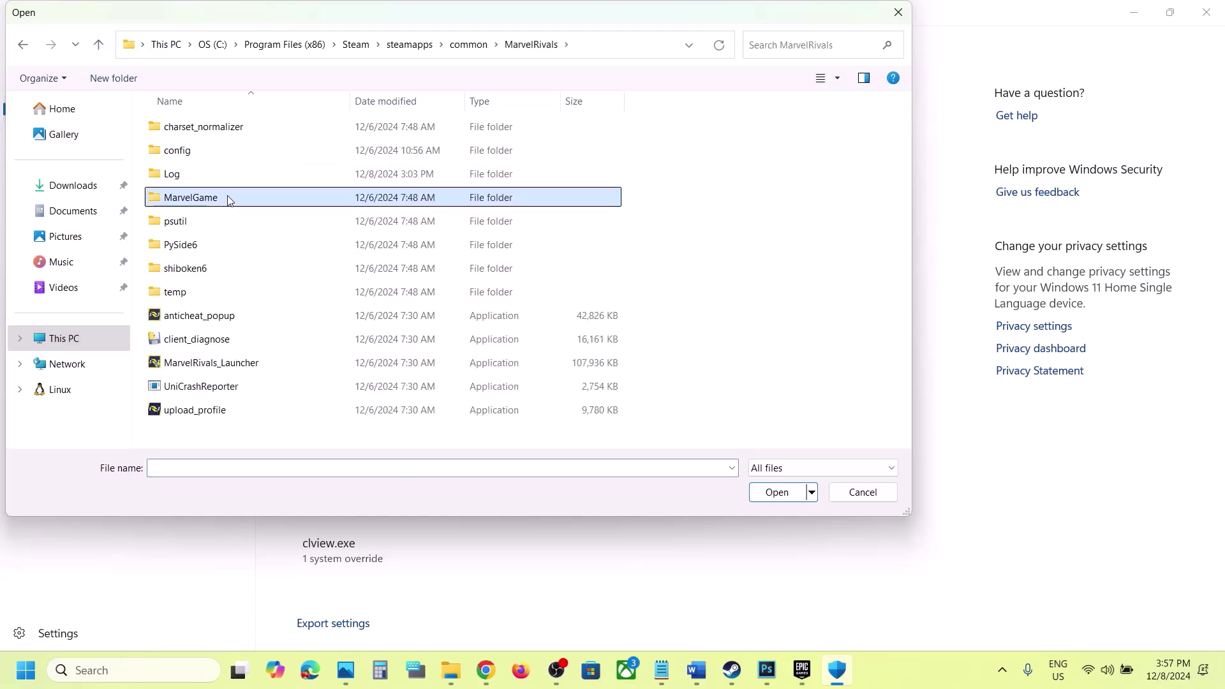
{"action": "double_click", "coordinate": [239, 199]}
{"action": "left_click", "coordinate": [192, 181]}
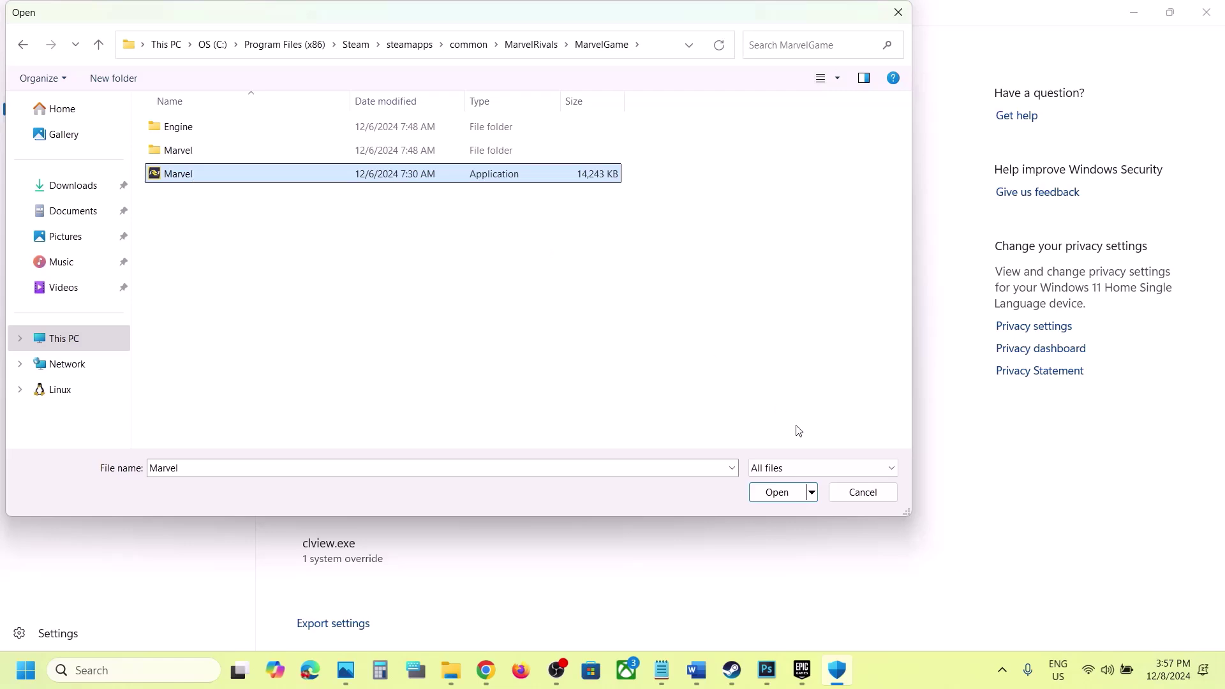
{"action": "left_click", "coordinate": [776, 492]}
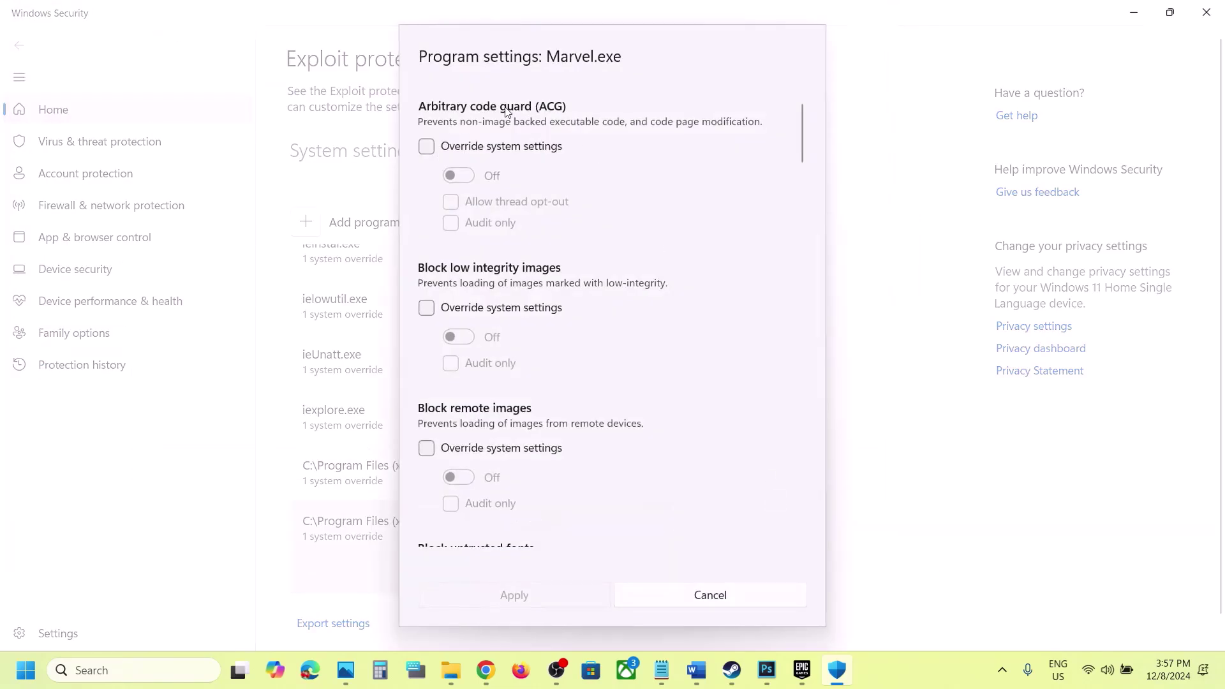
Clear and re-enable the Control flow guard (CFG) system override for Marvel.exe, leaving it on, and apply the settings.
{"action": "scroll", "coordinate": [582, 304], "scroll_direction": "down", "scroll_amount": 6}
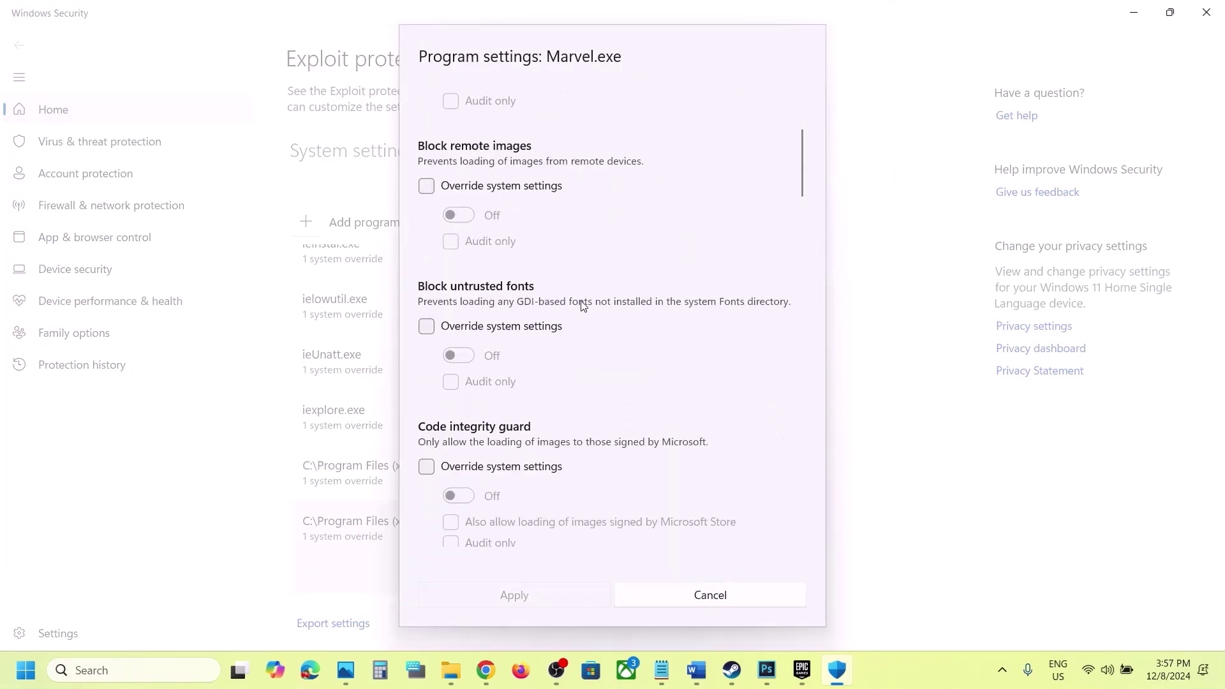
{"action": "scroll", "coordinate": [582, 305], "scroll_direction": "down", "scroll_amount": 3}
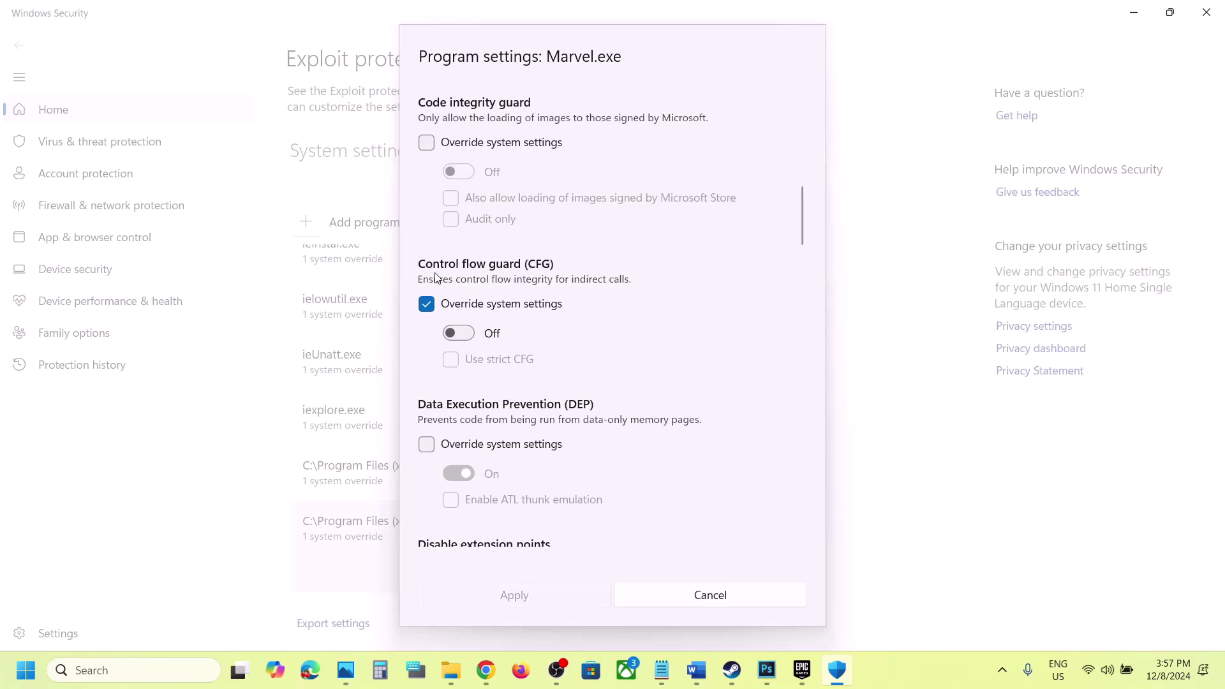
{"action": "left_click", "coordinate": [427, 304]}
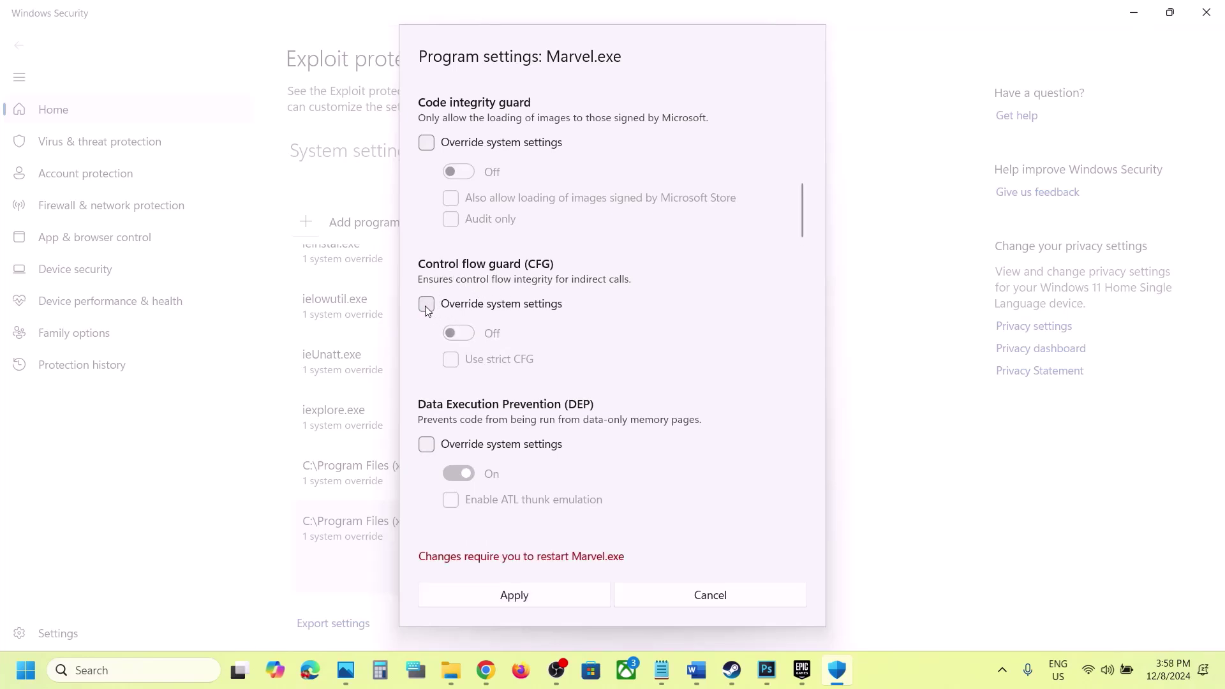
{"action": "left_click", "coordinate": [426, 307]}
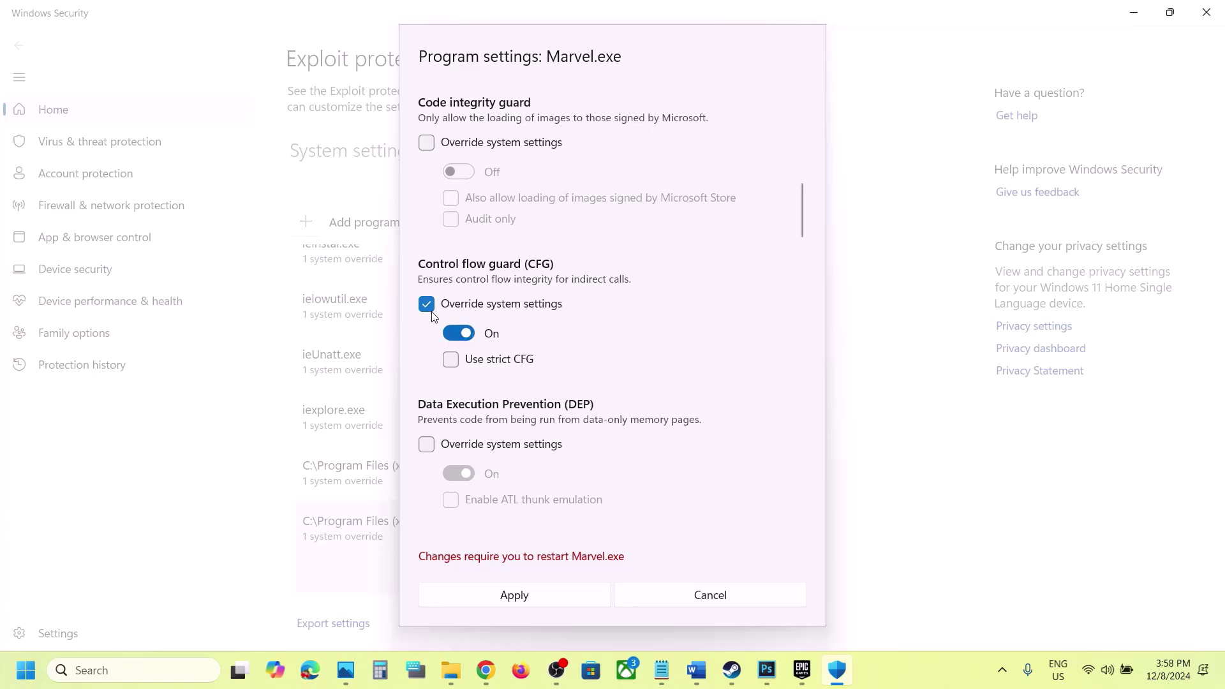
{"action": "left_click", "coordinate": [502, 595]}
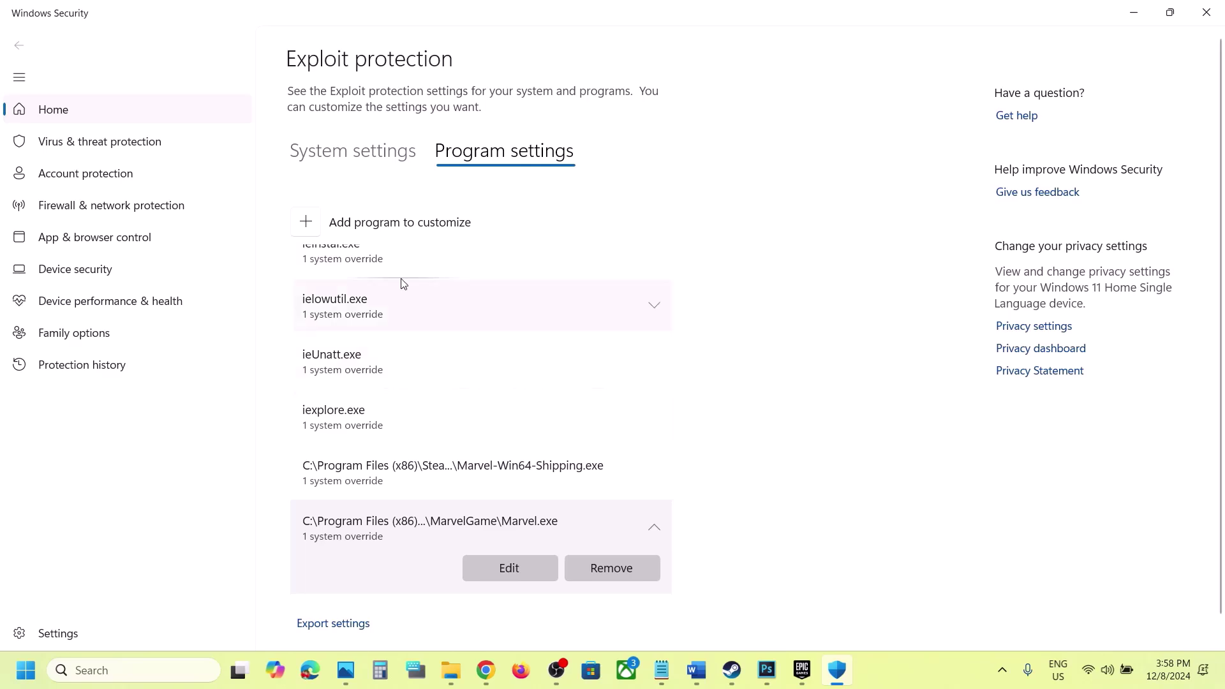
Reopen the program settings for the Marvel application in MarvelGame by choosing its exact file path.
{"action": "left_click", "coordinate": [314, 231]}
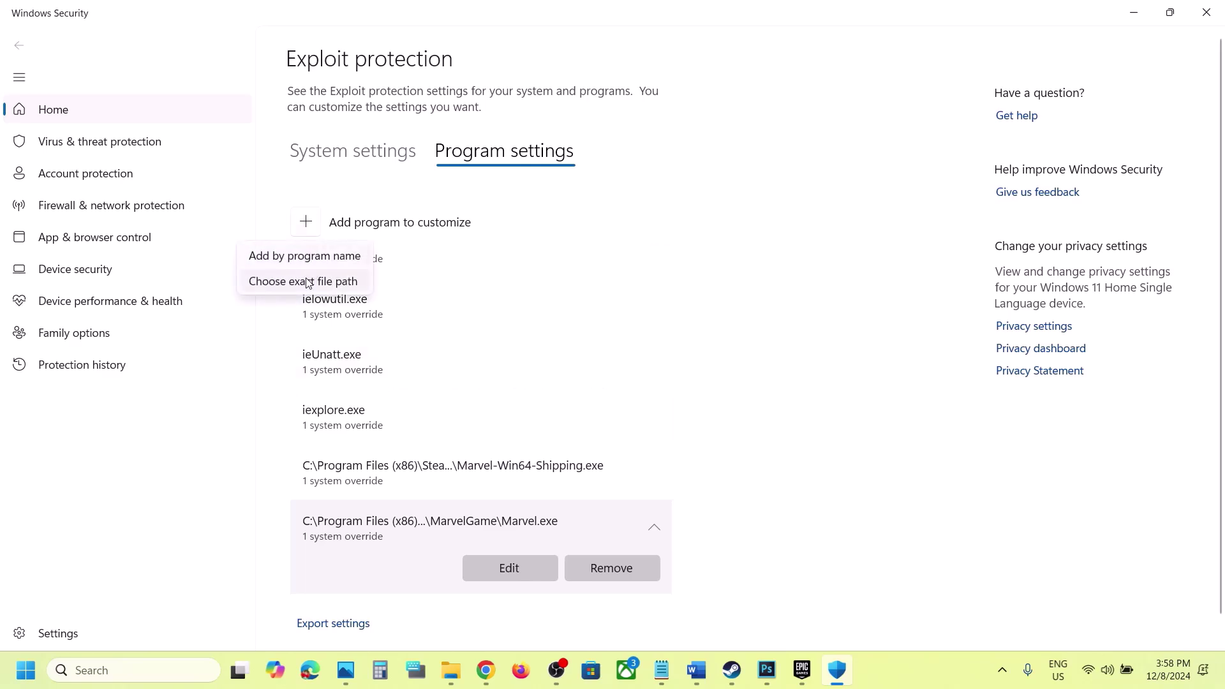
{"action": "left_click", "coordinate": [312, 281]}
{"action": "double_click", "coordinate": [183, 176]}
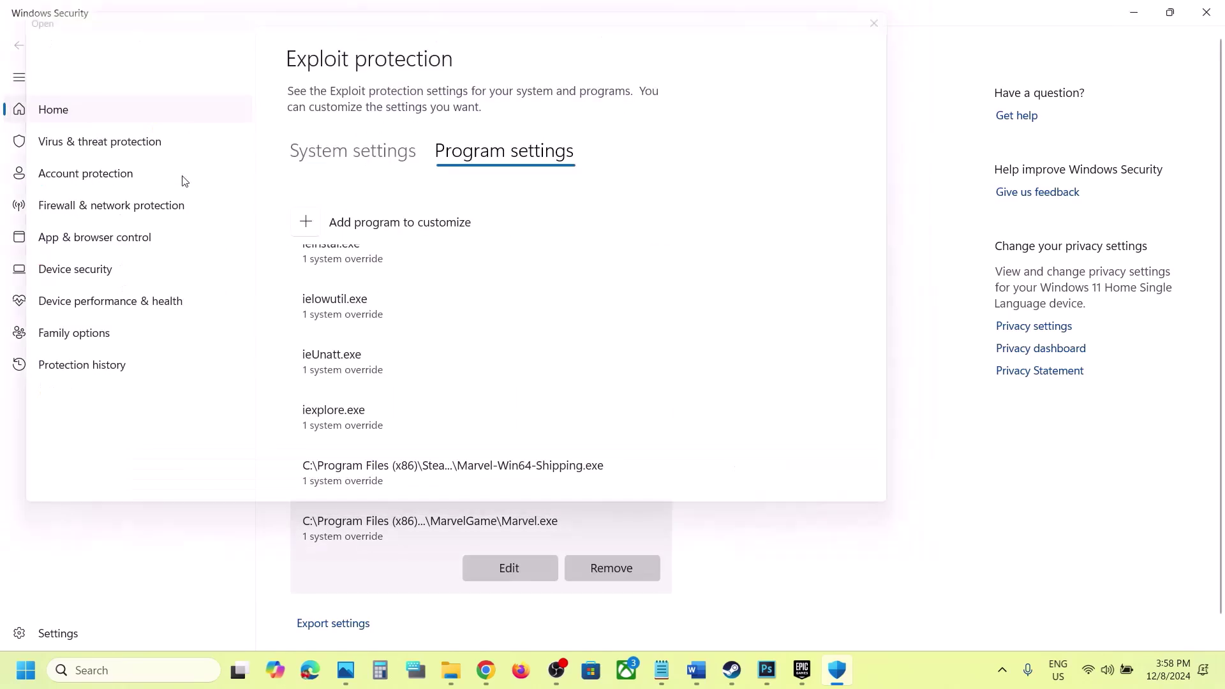
Clear and re-enable Marvel.exe's Control flow guard override, toggle its on/off state, and apply the settings.
{"action": "scroll", "coordinate": [587, 355], "scroll_direction": "down", "scroll_amount": 8}
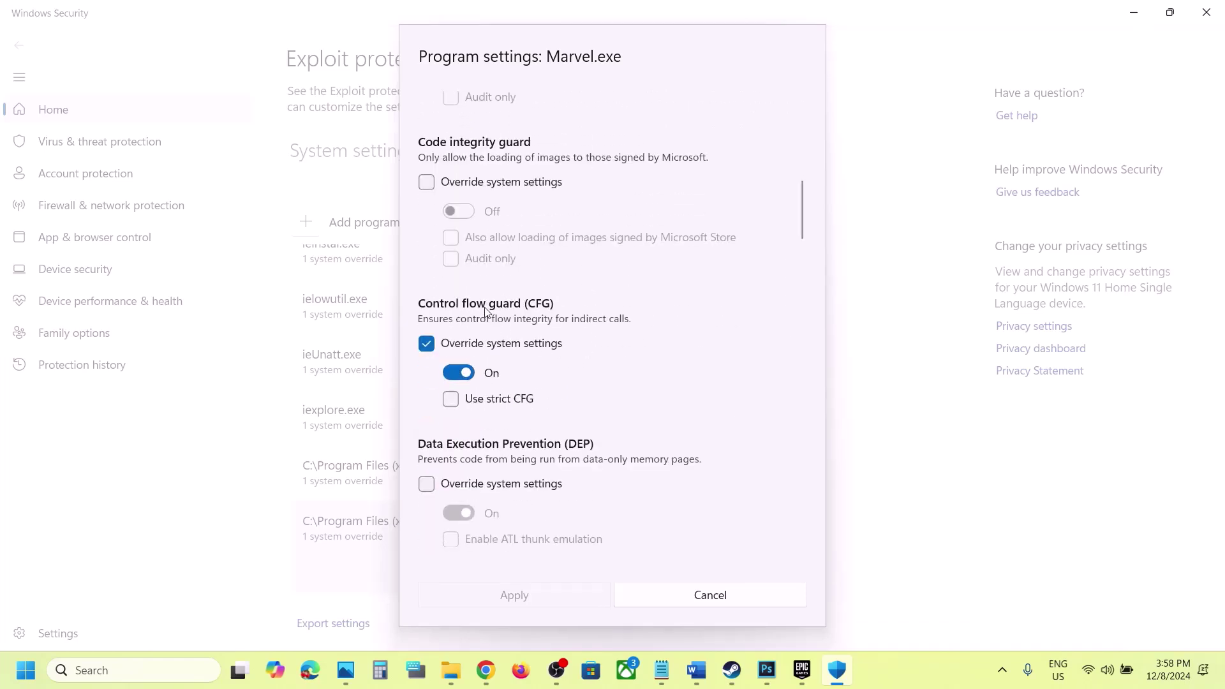
{"action": "left_click", "coordinate": [427, 344]}
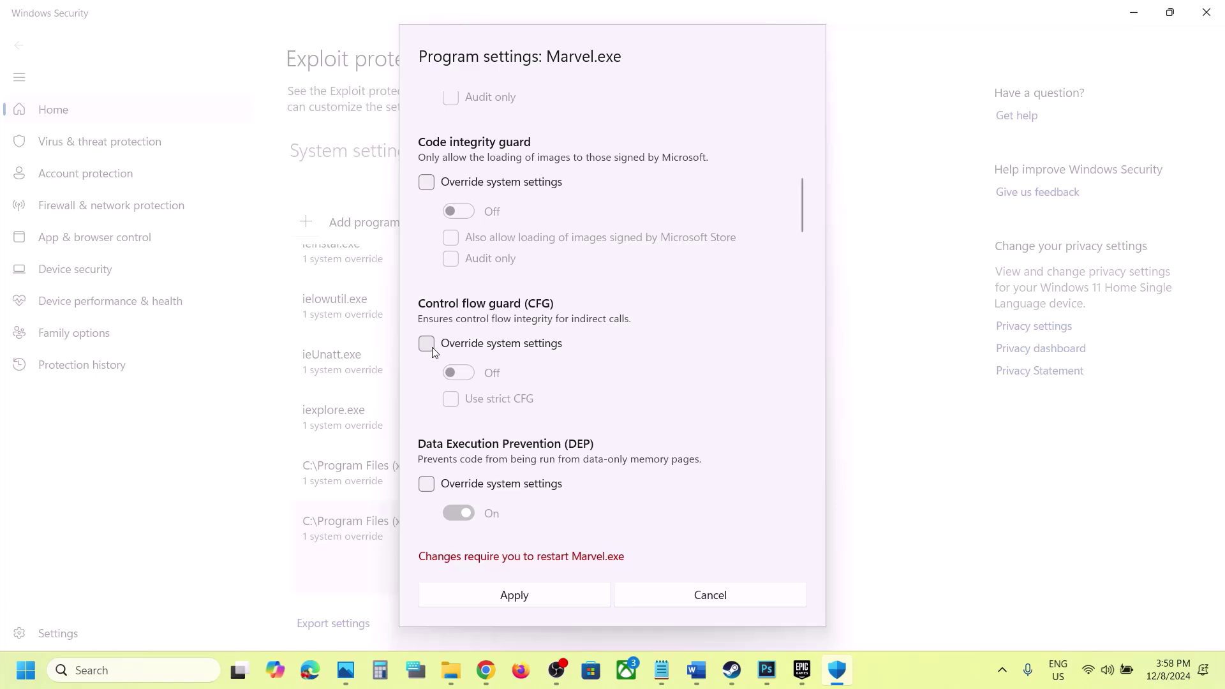
{"action": "left_click", "coordinate": [427, 345]}
{"action": "left_click", "coordinate": [469, 375]}
{"action": "left_click", "coordinate": [455, 376]}
{"action": "left_click", "coordinate": [523, 593]}
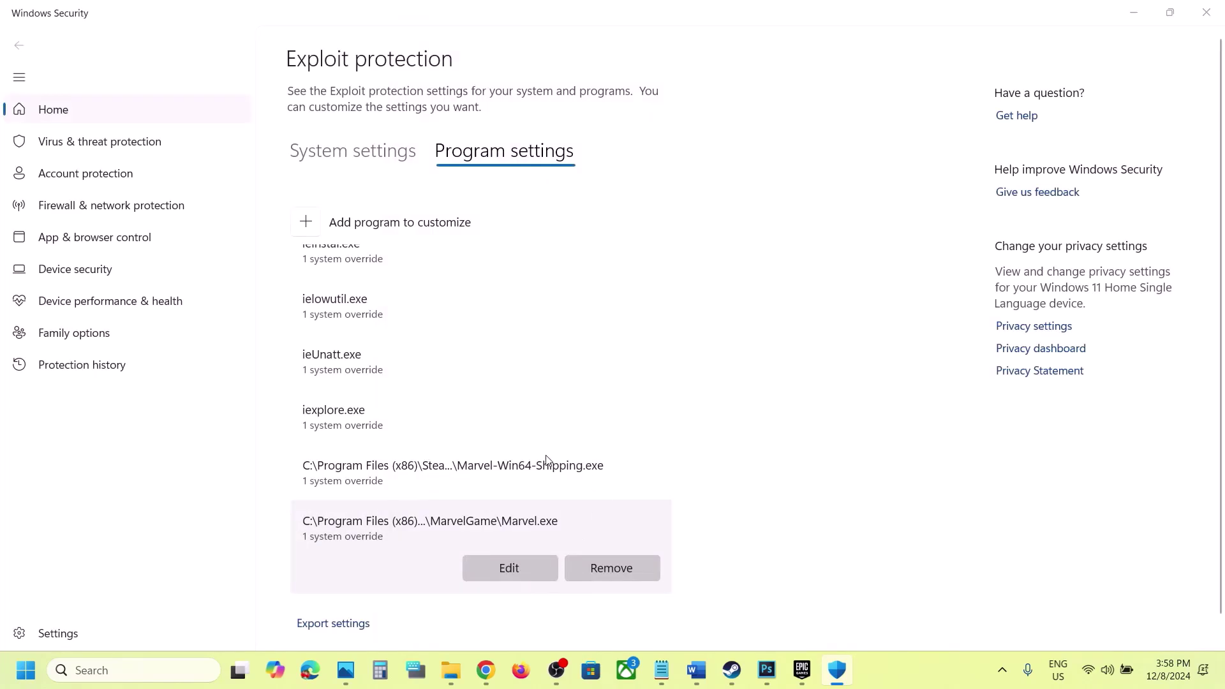
Start adding another program by exact file path and browse into MarvelGame\Marvel\Binaries.
{"action": "left_click", "coordinate": [313, 228]}
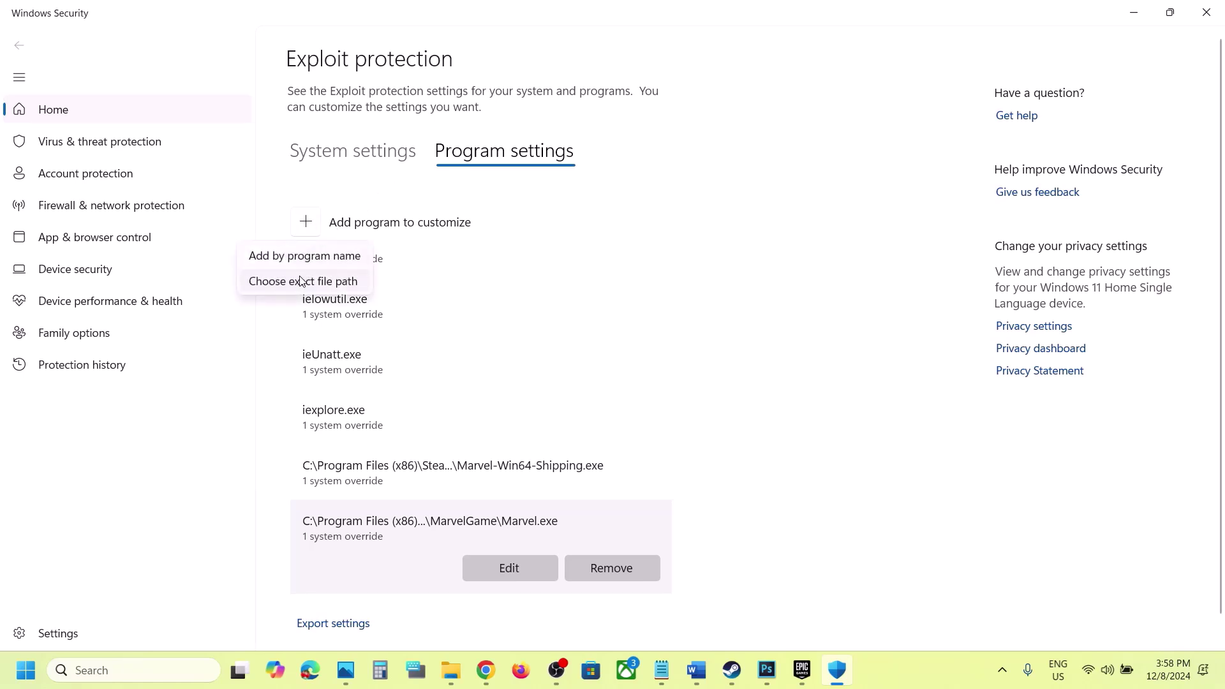
{"action": "left_click", "coordinate": [303, 278]}
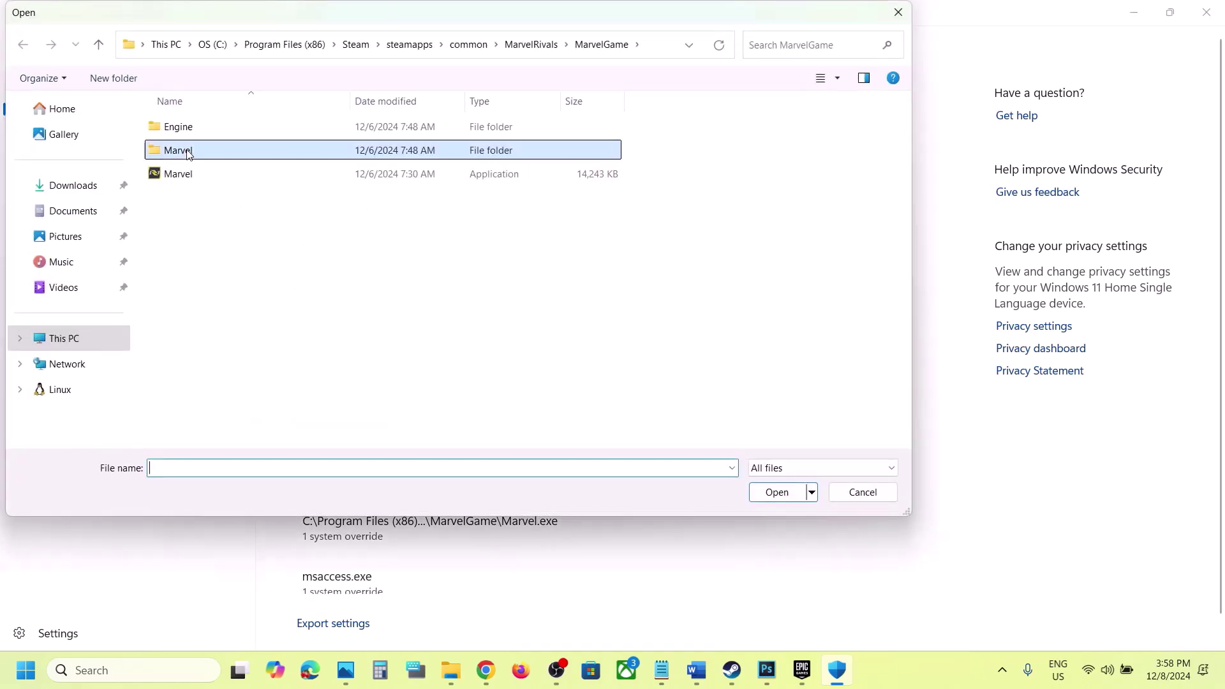
{"action": "double_click", "coordinate": [191, 152]}
{"action": "left_click", "coordinate": [200, 129]}
{"action": "double_click", "coordinate": [191, 127]}
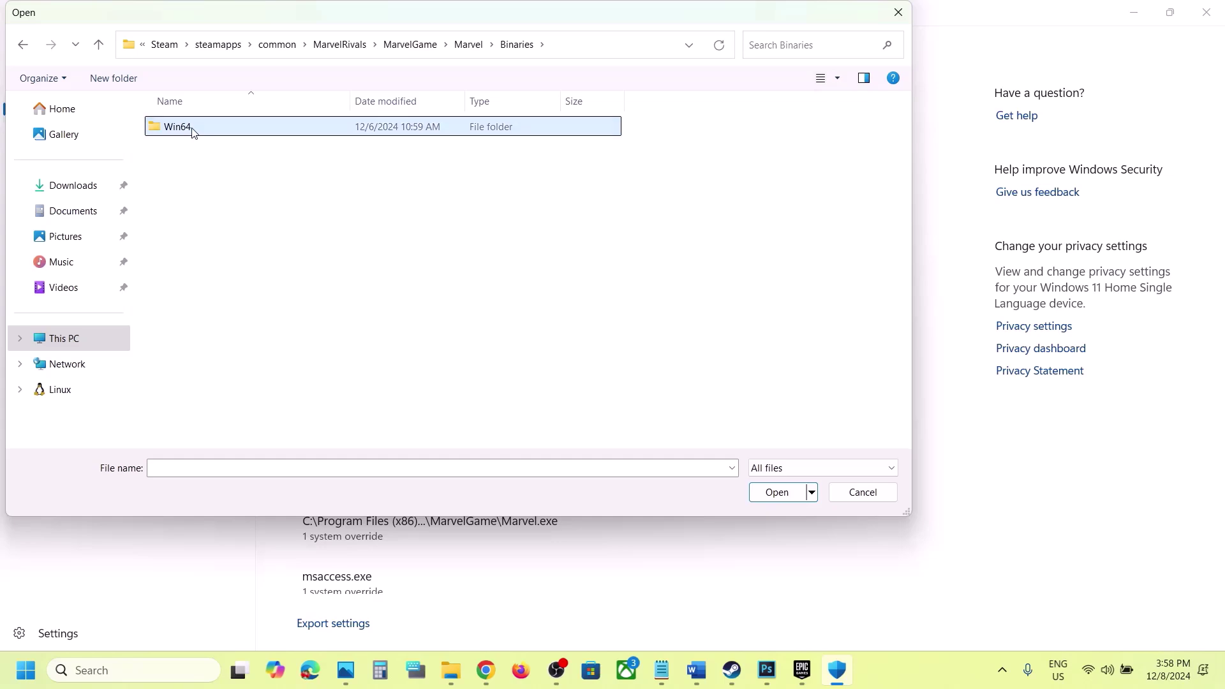
Add Marvel-Win64-Shipping from the Win64 folder to the customized programs and override its Control flow guard (CFG) to off.
{"action": "left_click", "coordinate": [220, 228]}
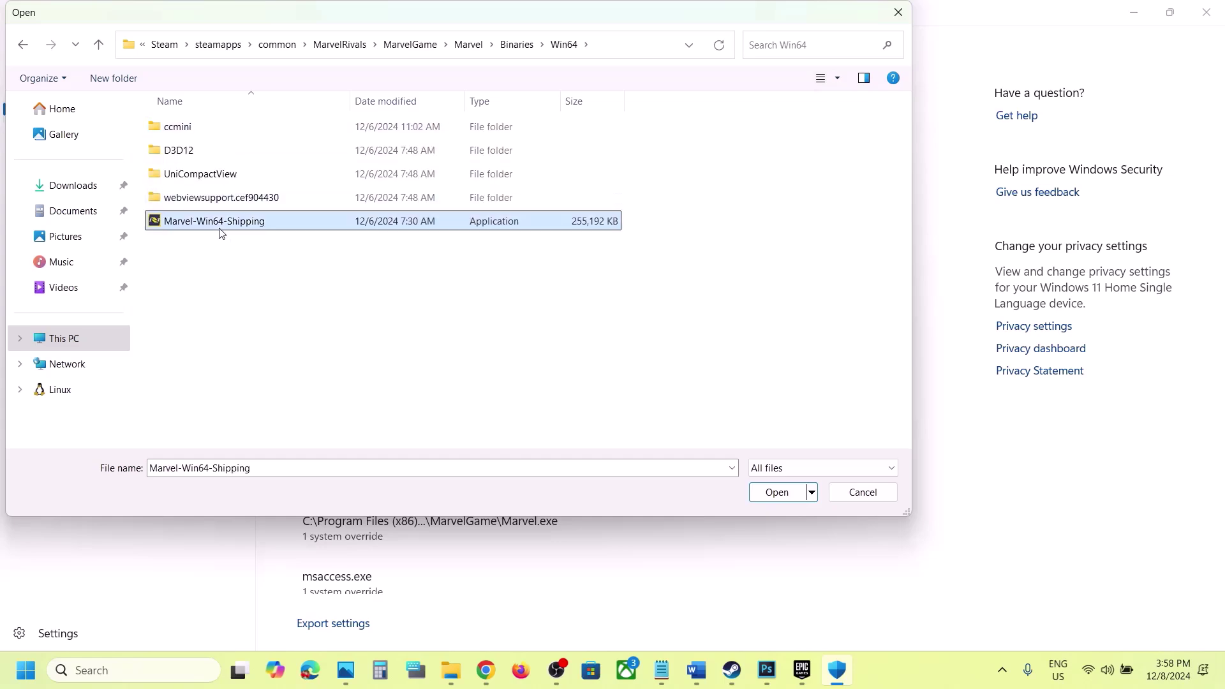
{"action": "left_click", "coordinate": [762, 494]}
{"action": "scroll", "coordinate": [544, 359], "scroll_direction": "down", "scroll_amount": 8}
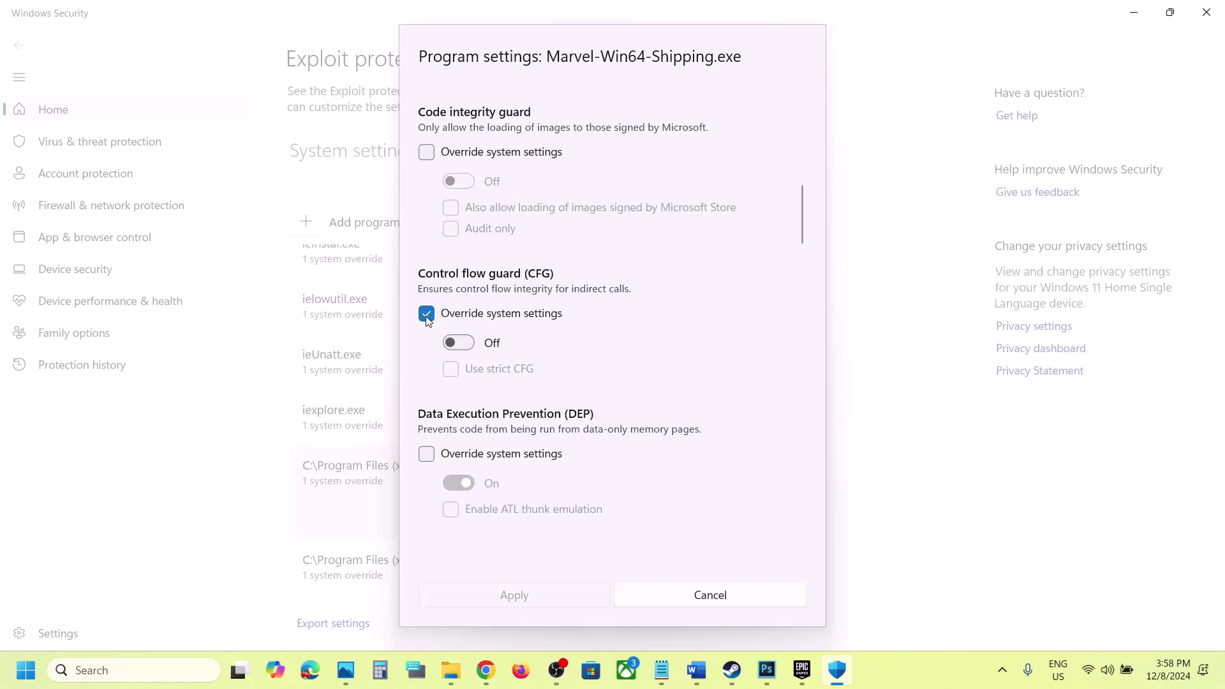
{"action": "left_click", "coordinate": [467, 347]}
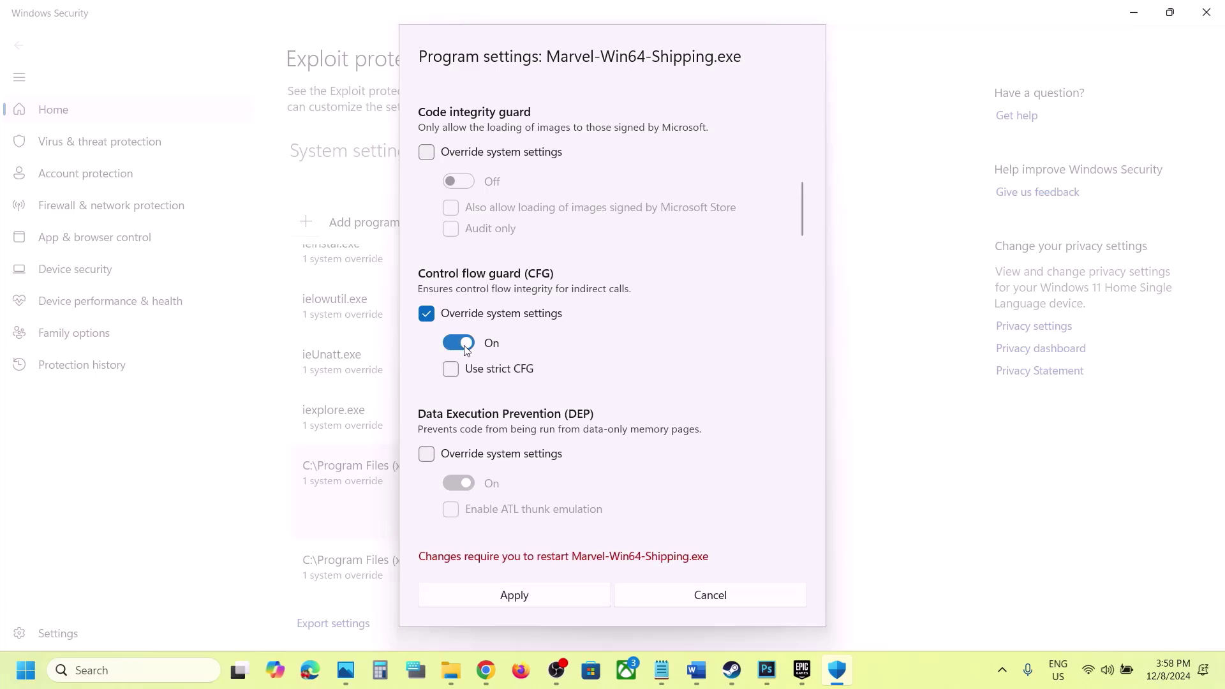
{"action": "left_click", "coordinate": [458, 344]}
{"action": "left_click", "coordinate": [522, 603]}
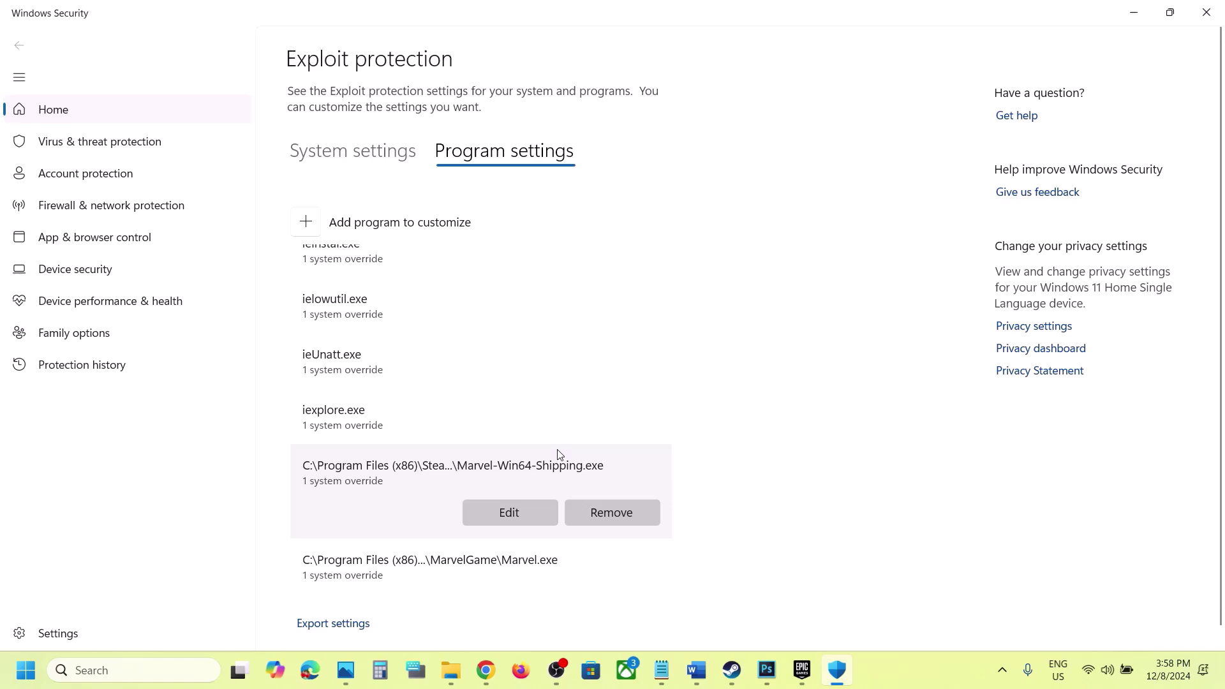
{"action": "left_click", "coordinate": [1200, 12]}
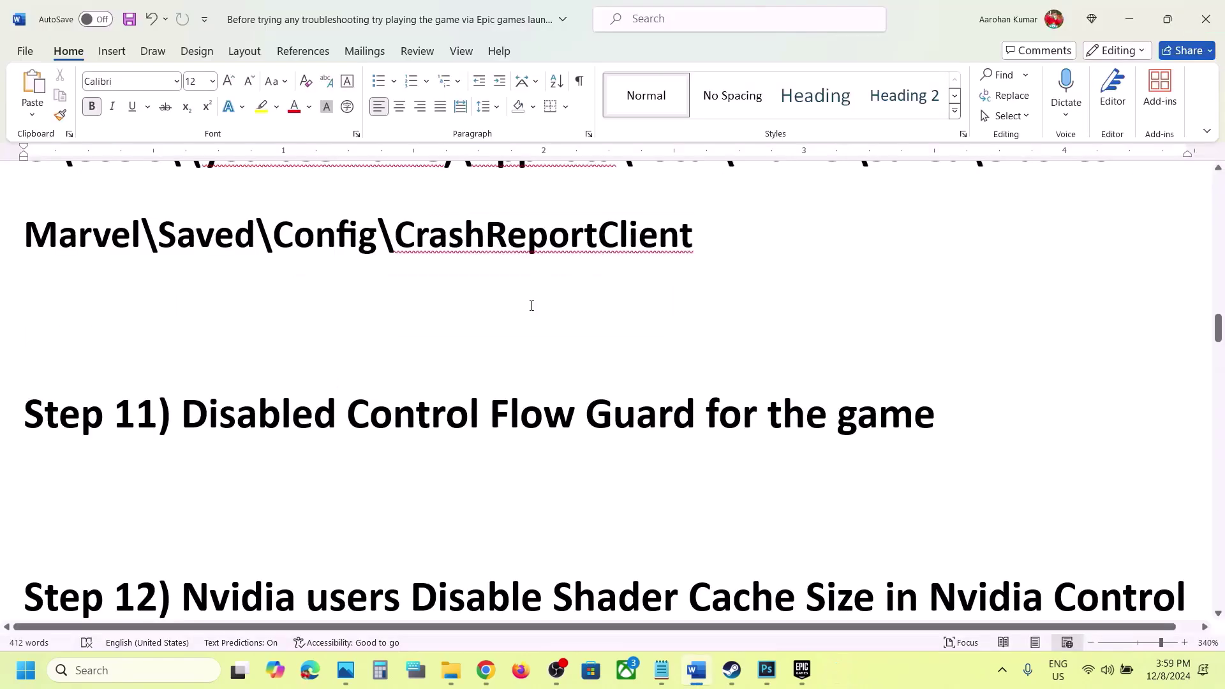
Read Step 12 of the troubleshooting document, about disabling Shader Cache Size for Nvidia users.
{"action": "scroll", "coordinate": [441, 426], "scroll_direction": "down", "scroll_amount": 5}
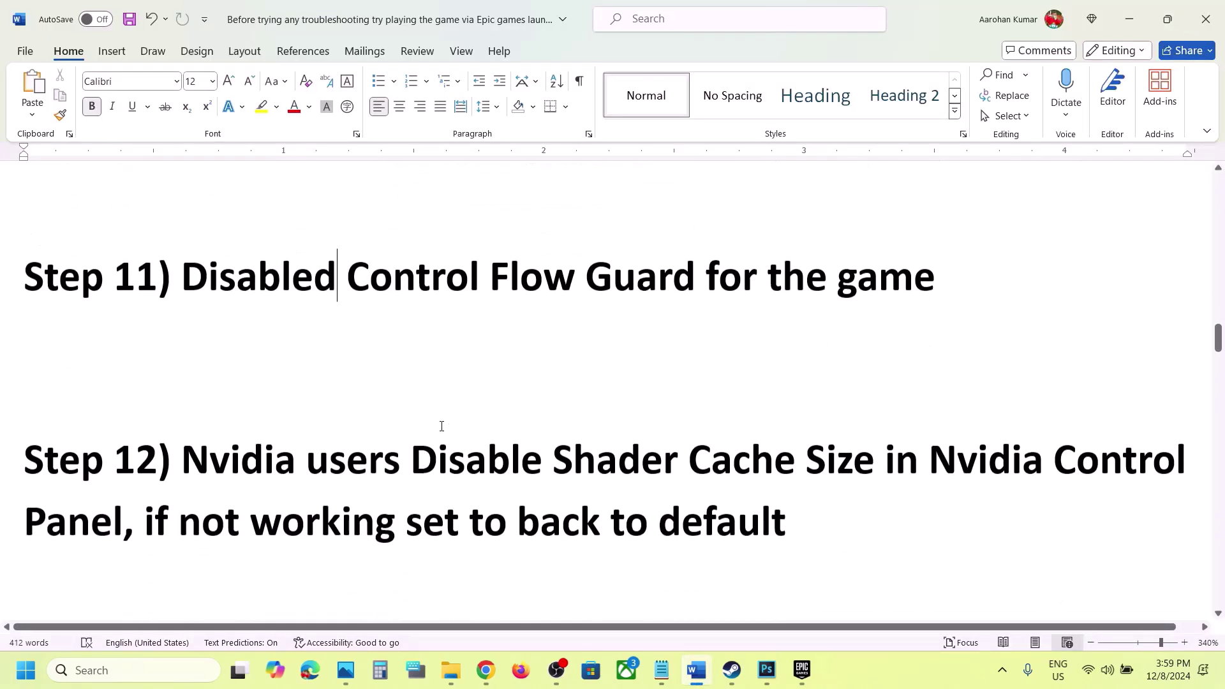
{"action": "scroll", "coordinate": [230, 383], "scroll_direction": "up", "scroll_amount": 2}
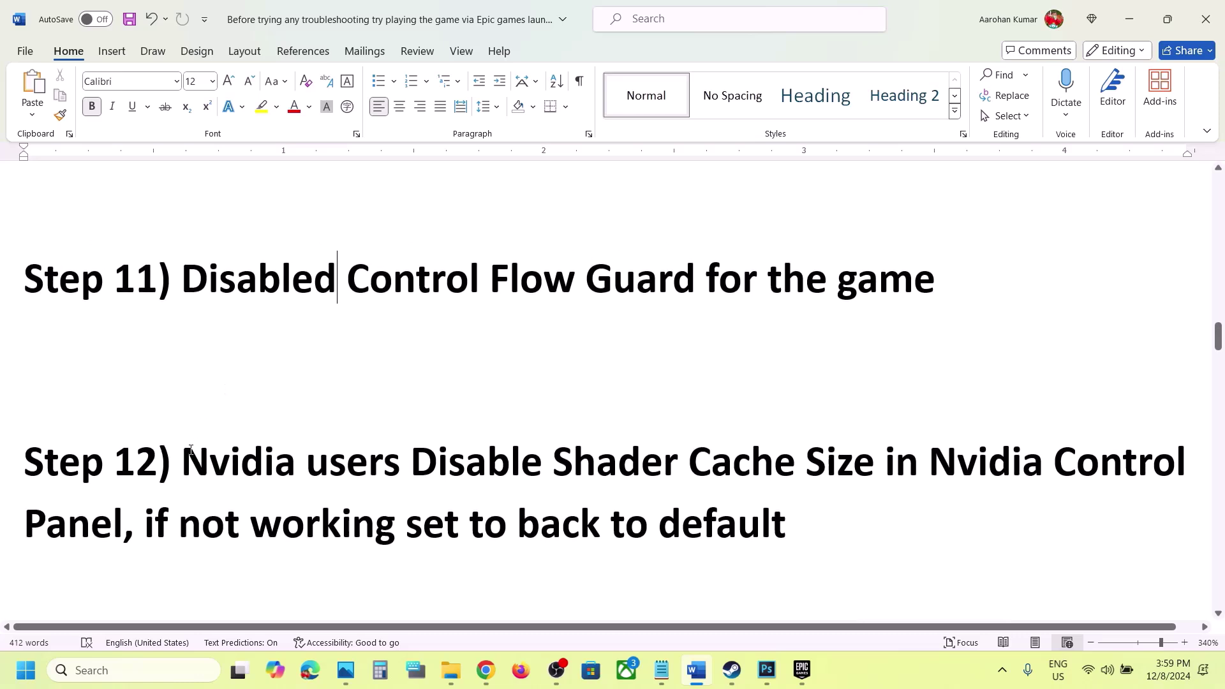
{"action": "left_click_drag", "start_coordinate": [186, 453], "coordinate": [769, 463]}
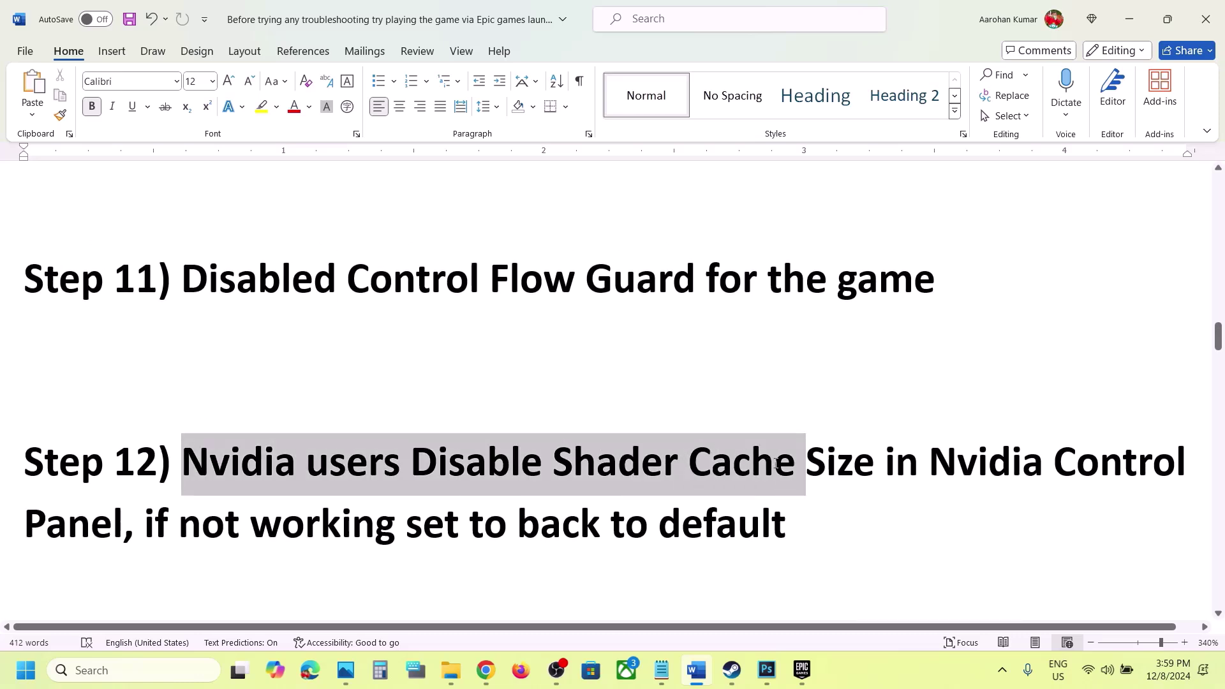
{"action": "left_click", "coordinate": [641, 463]}
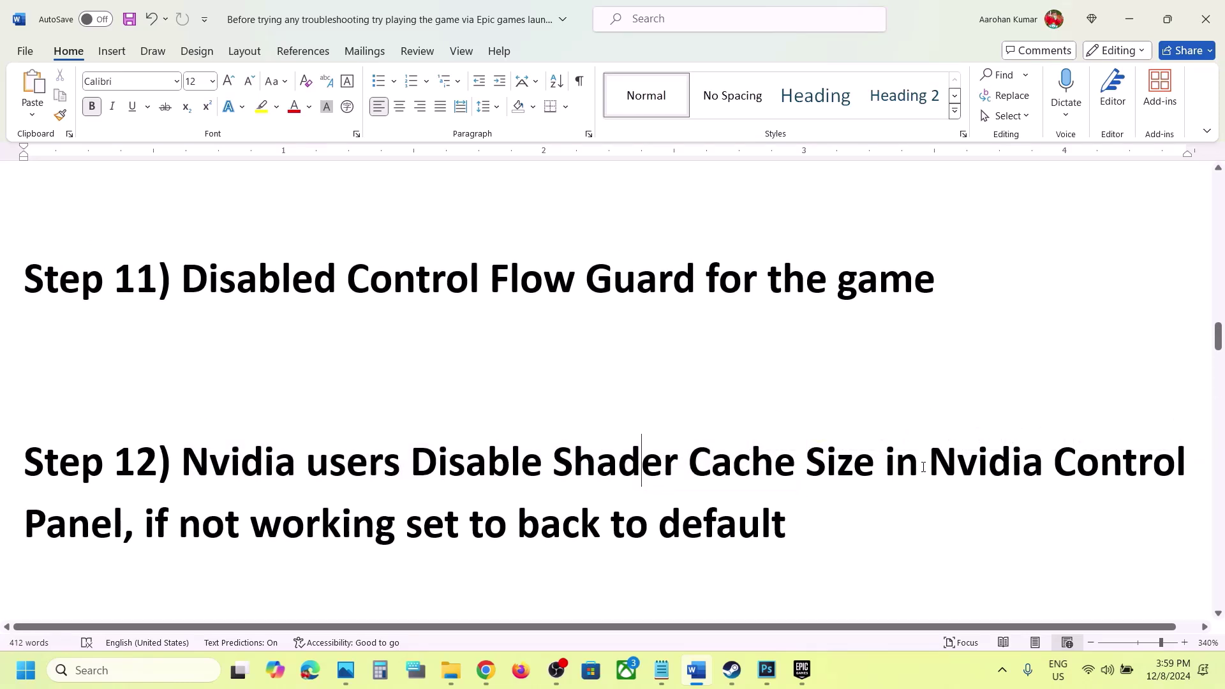
Show the desktop and open NVIDIA Control Panel from there.
{"action": "left_click", "coordinate": [896, 673]}
{"action": "key", "text": "super+d"}
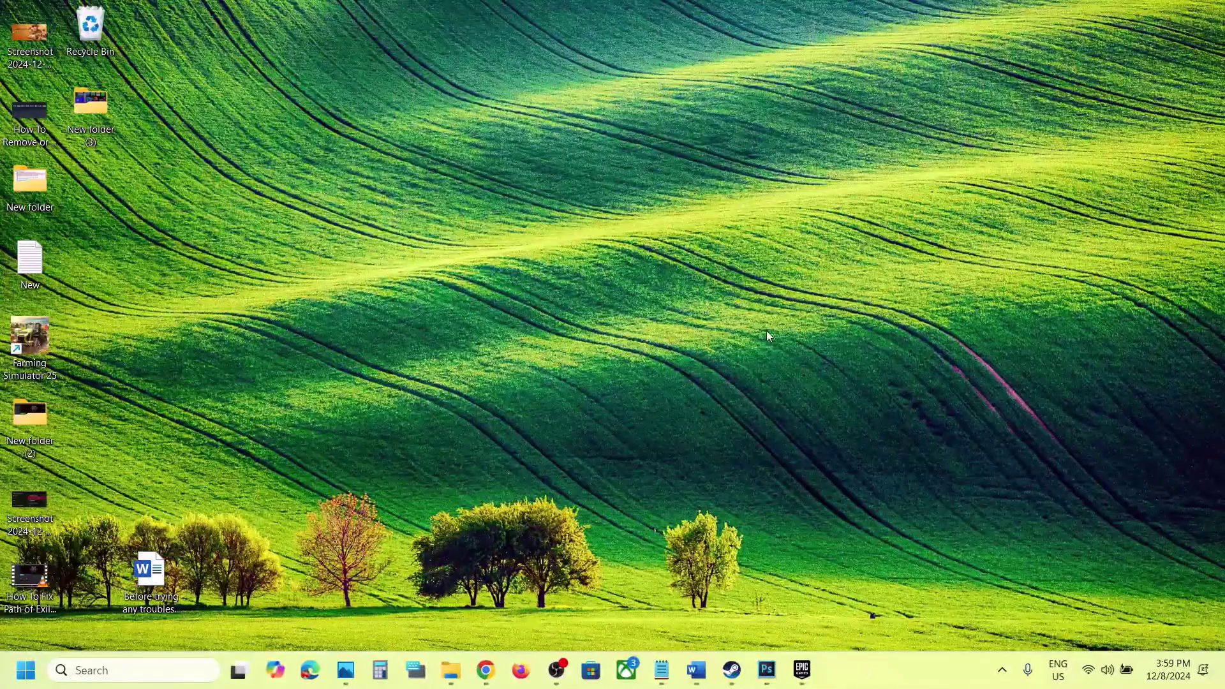
{"action": "right_click", "coordinate": [629, 295]}
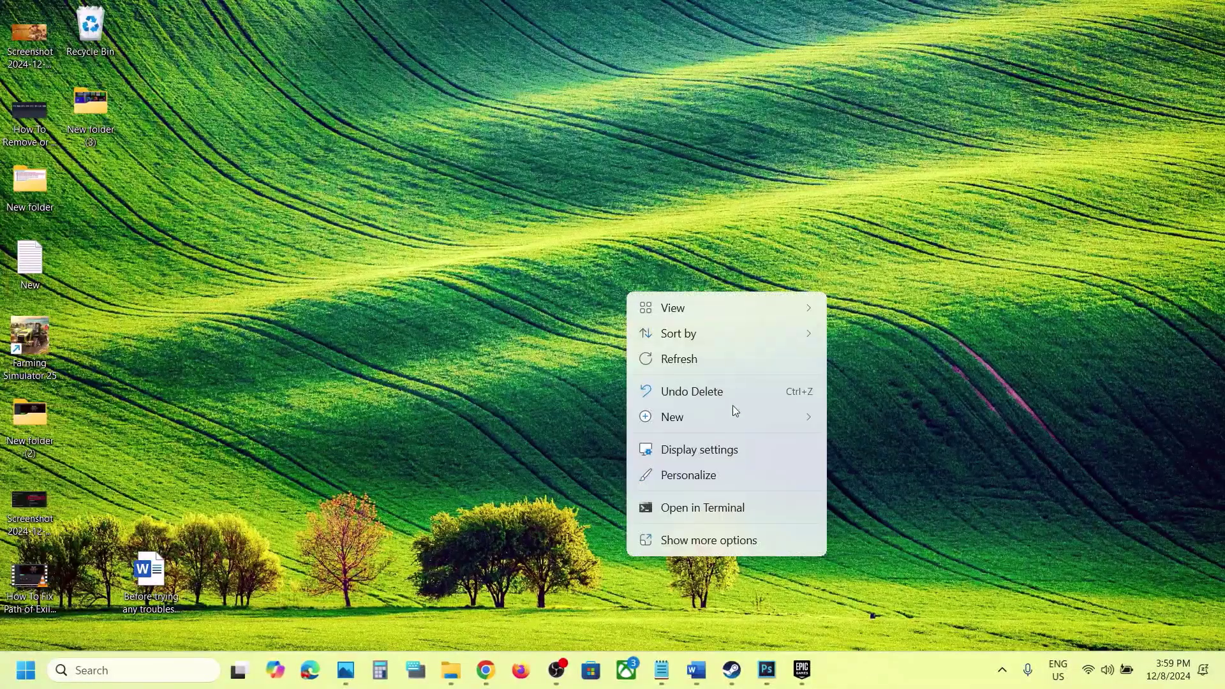
{"action": "left_click", "coordinate": [701, 542]}
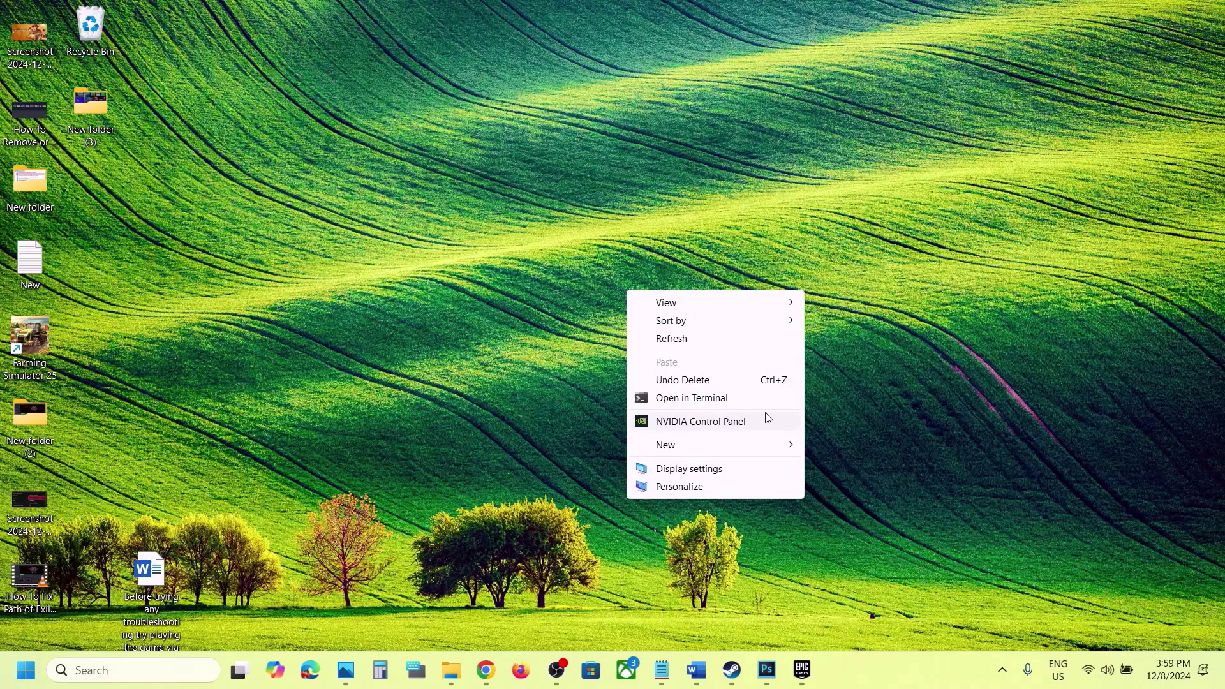
{"action": "left_click", "coordinate": [704, 422]}
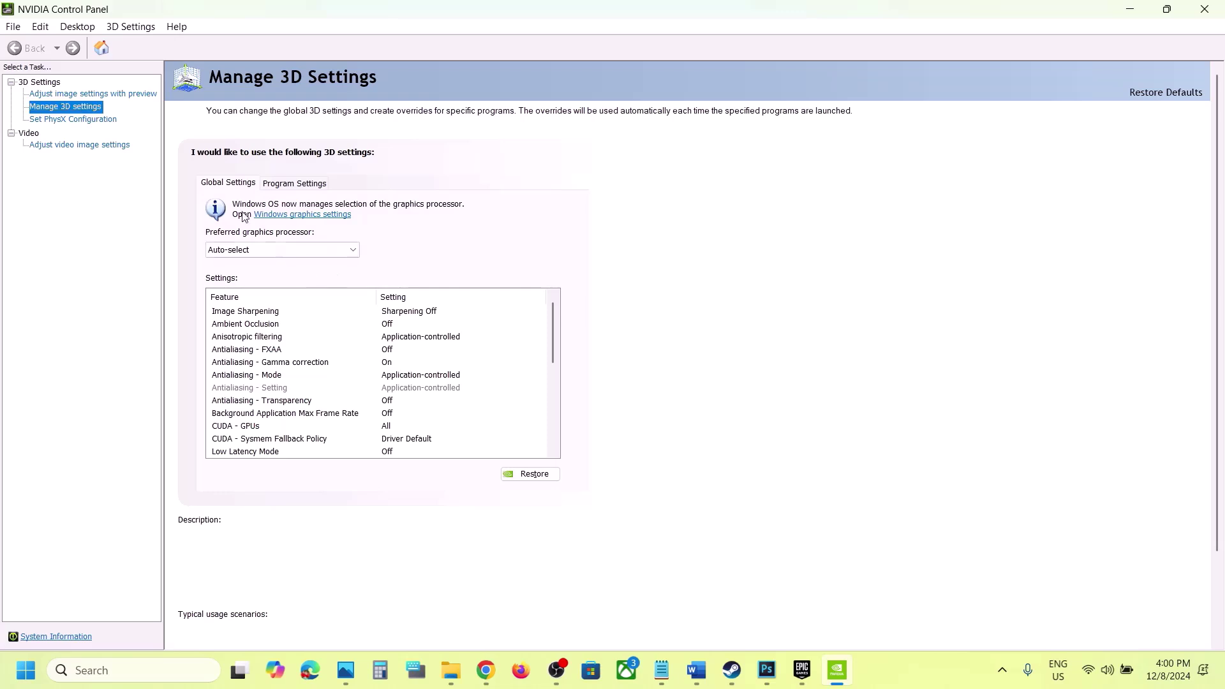
Set Shader Cache Size to Disabled in the global 3D settings and apply the change.
{"action": "mouse_move", "coordinate": [347, 416]}
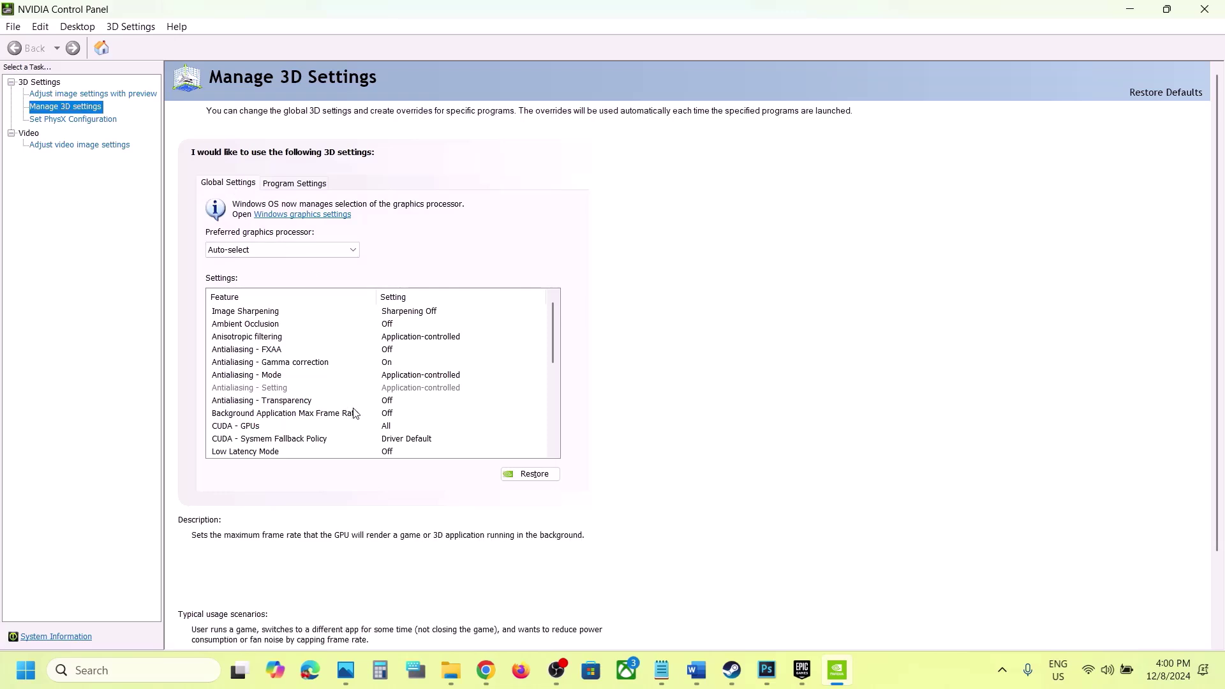
{"action": "left_click", "coordinate": [327, 419]}
{"action": "scroll", "coordinate": [330, 408], "scroll_direction": "down", "scroll_amount": 1}
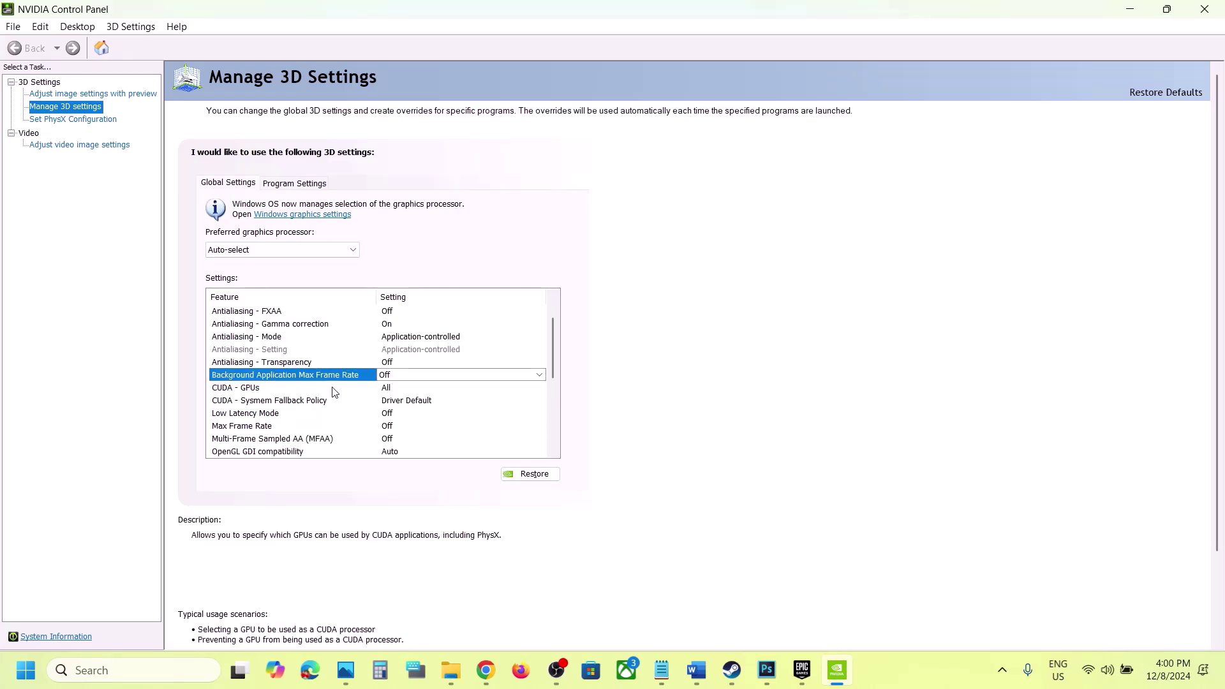
{"action": "scroll", "coordinate": [555, 348], "scroll_direction": "down", "scroll_amount": 5}
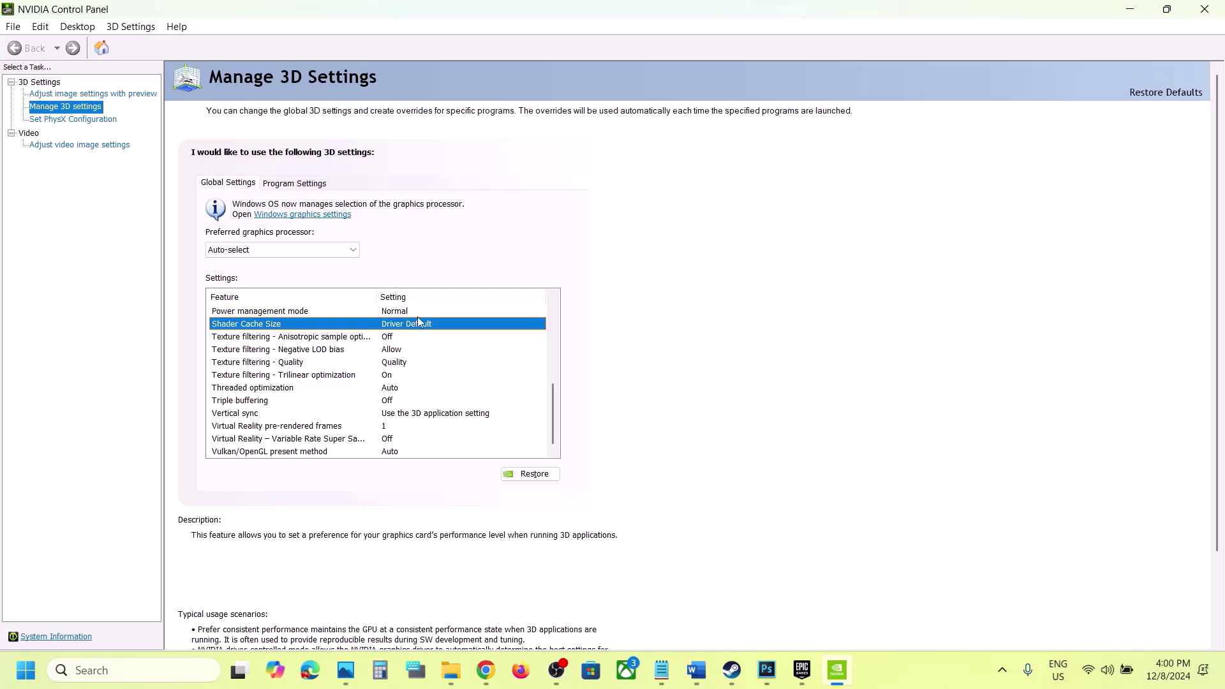
{"action": "left_click", "coordinate": [440, 324]}
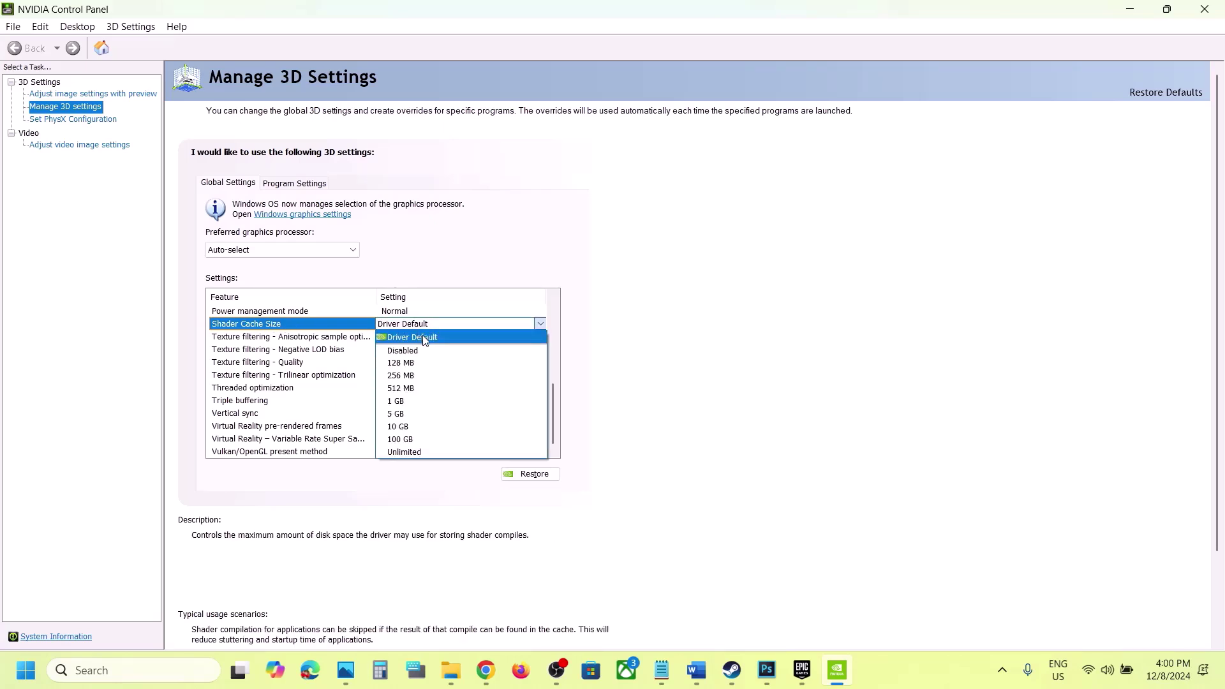
{"action": "left_click", "coordinate": [413, 351]}
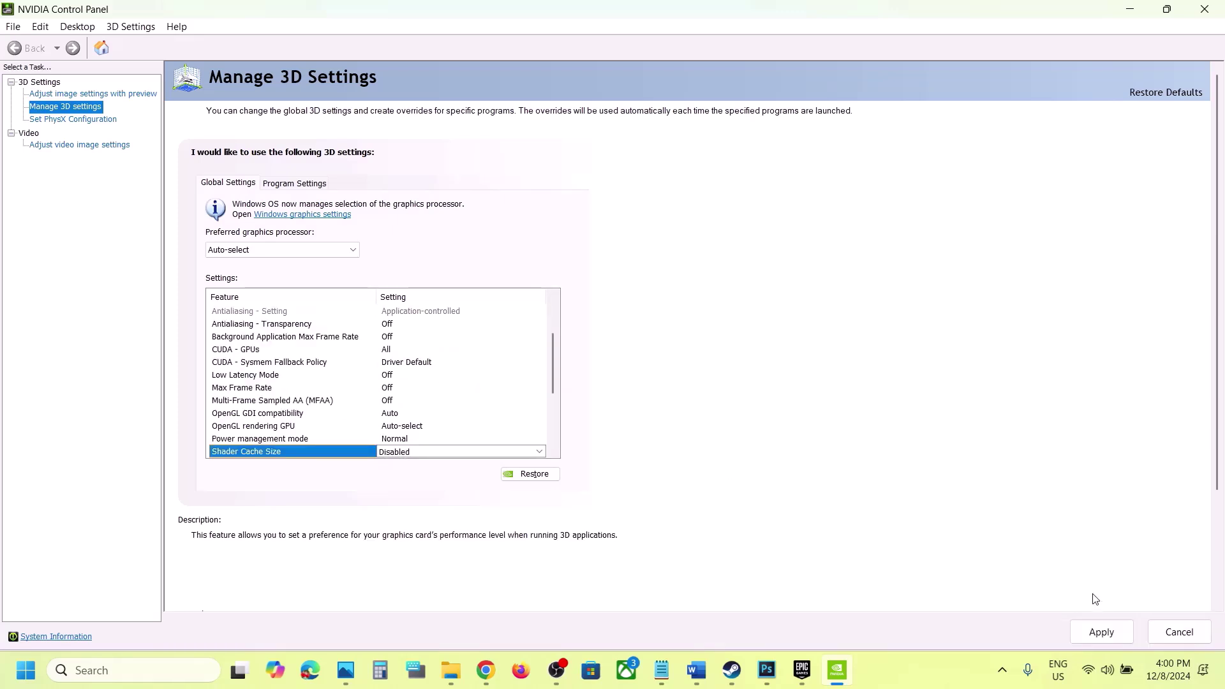
{"action": "left_click", "coordinate": [1096, 634]}
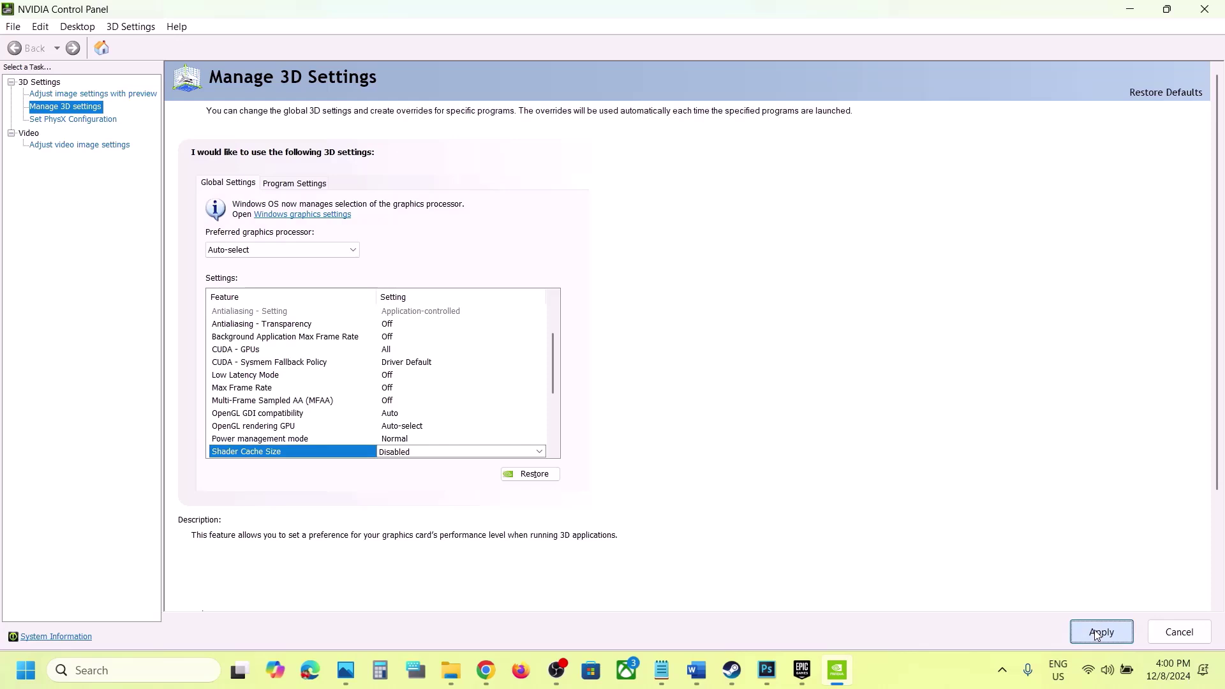
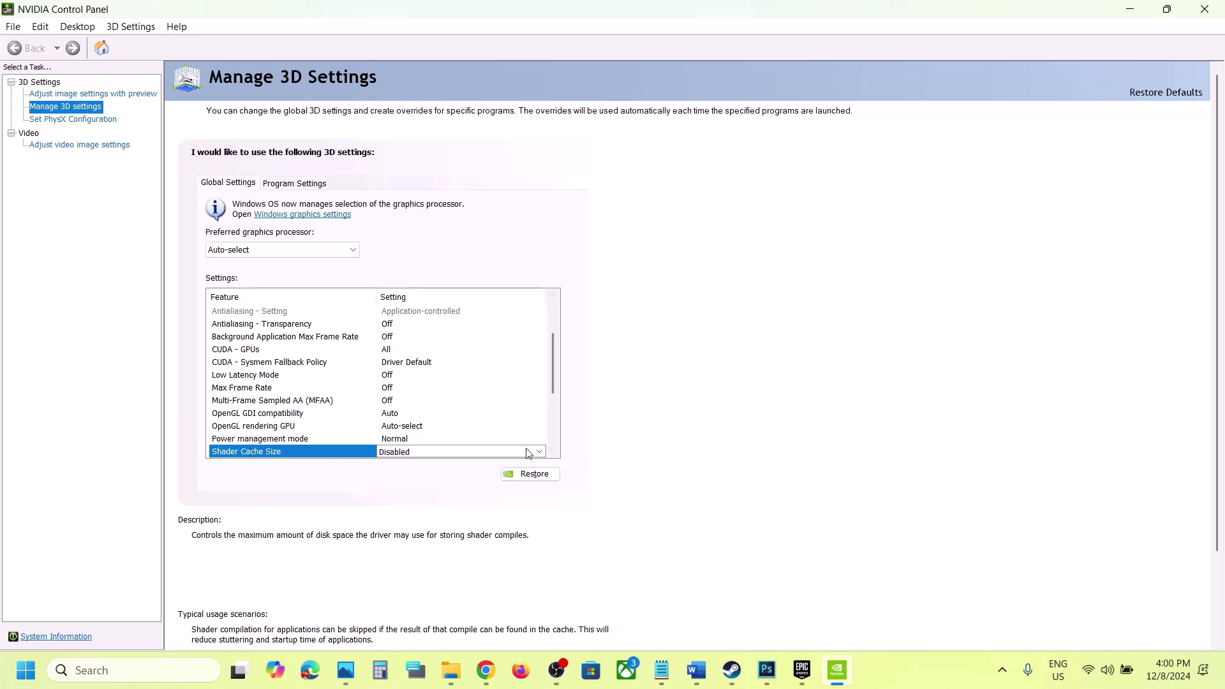
Switch back to the Word document, review Step 12 and highlight the "Turn off Nvidia Overlay" instruction in Step 13.
{"action": "left_click", "coordinate": [701, 675]}
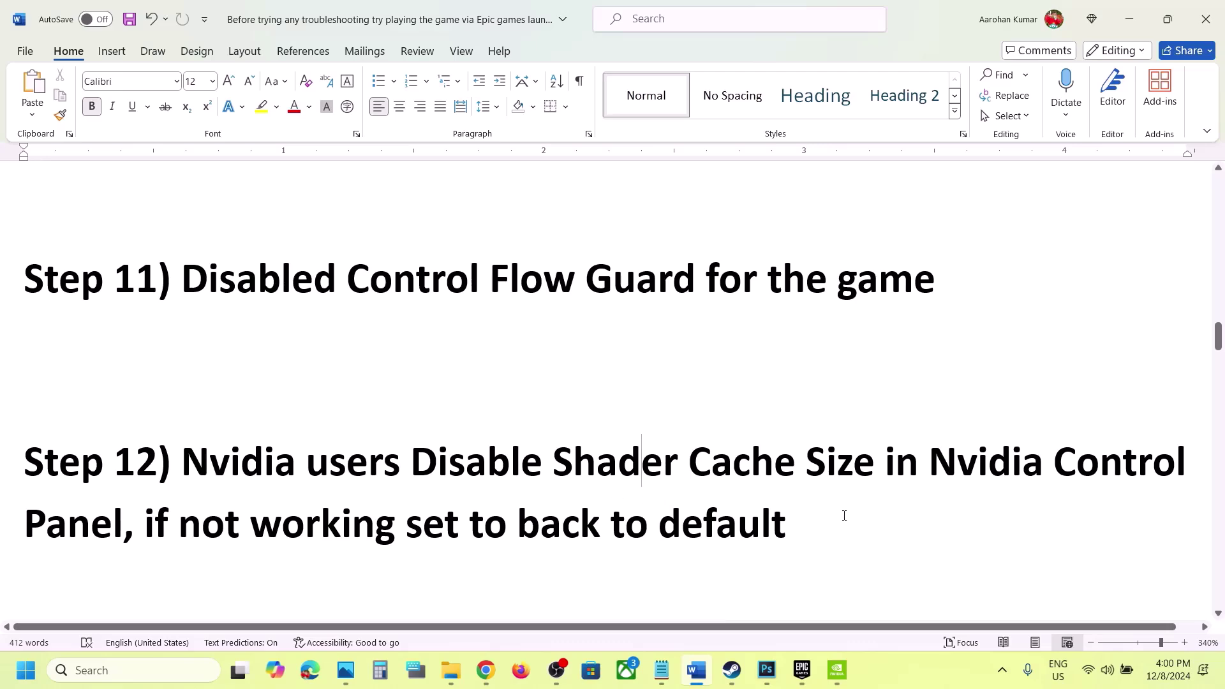
{"action": "left_click_drag", "start_coordinate": [844, 515], "coordinate": [224, 476]}
{"action": "scroll", "coordinate": [224, 476], "scroll_direction": "down", "scroll_amount": 1}
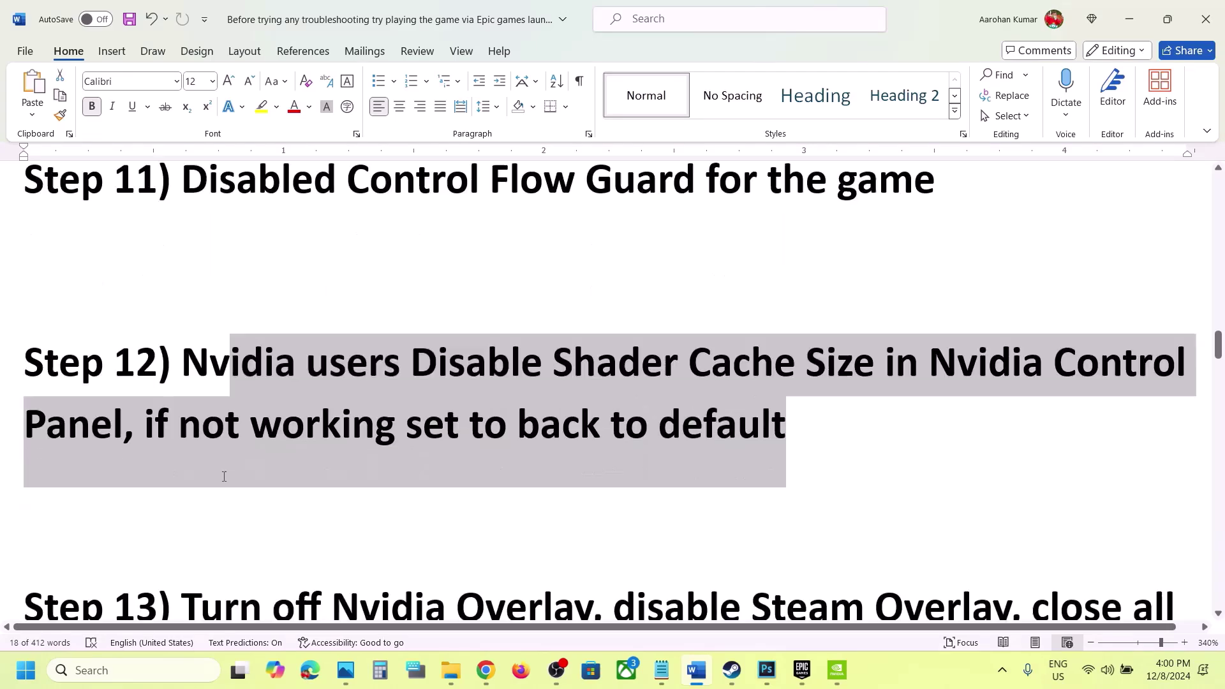
{"action": "scroll", "coordinate": [224, 476], "scroll_direction": "down", "scroll_amount": 5}
{"action": "scroll", "coordinate": [223, 476], "scroll_direction": "up", "scroll_amount": 1}
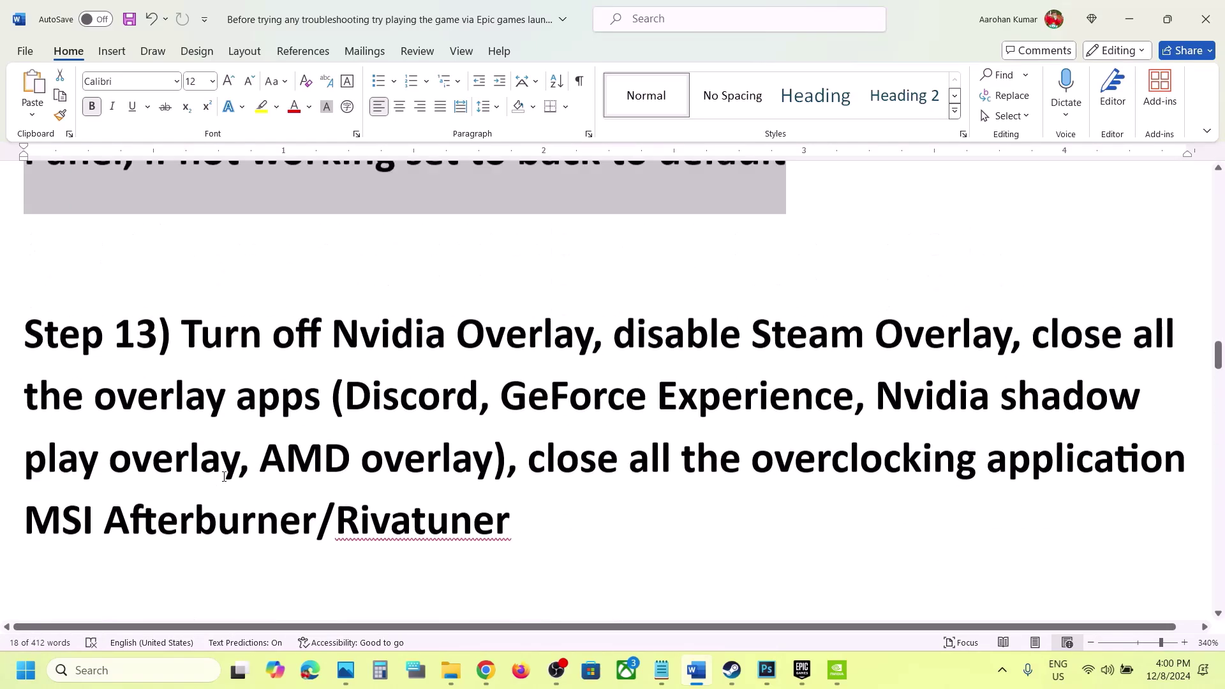
{"action": "scroll", "coordinate": [224, 477], "scroll_direction": "up", "scroll_amount": 1}
{"action": "left_click_drag", "start_coordinate": [195, 414], "coordinate": [607, 416]}
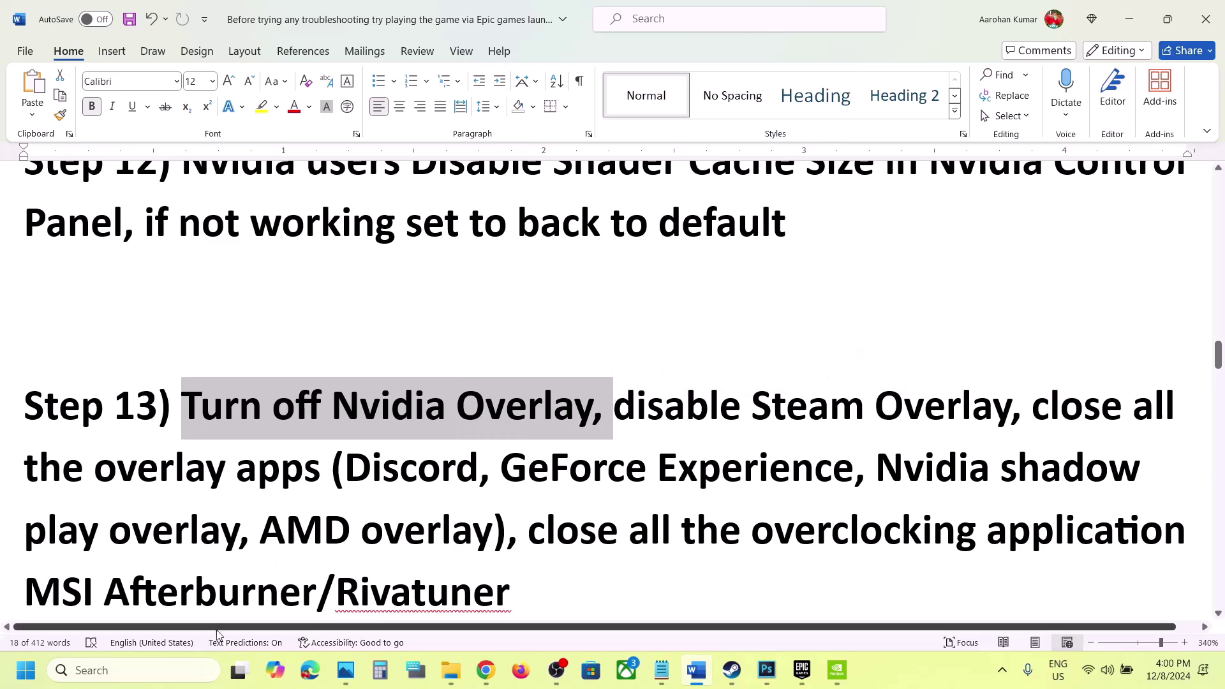
Open the NVIDIA app, turn off the NVIDIA overlay in its settings and close the app.
{"action": "left_click", "coordinate": [143, 669]}
{"action": "type", "text": "nvi"}
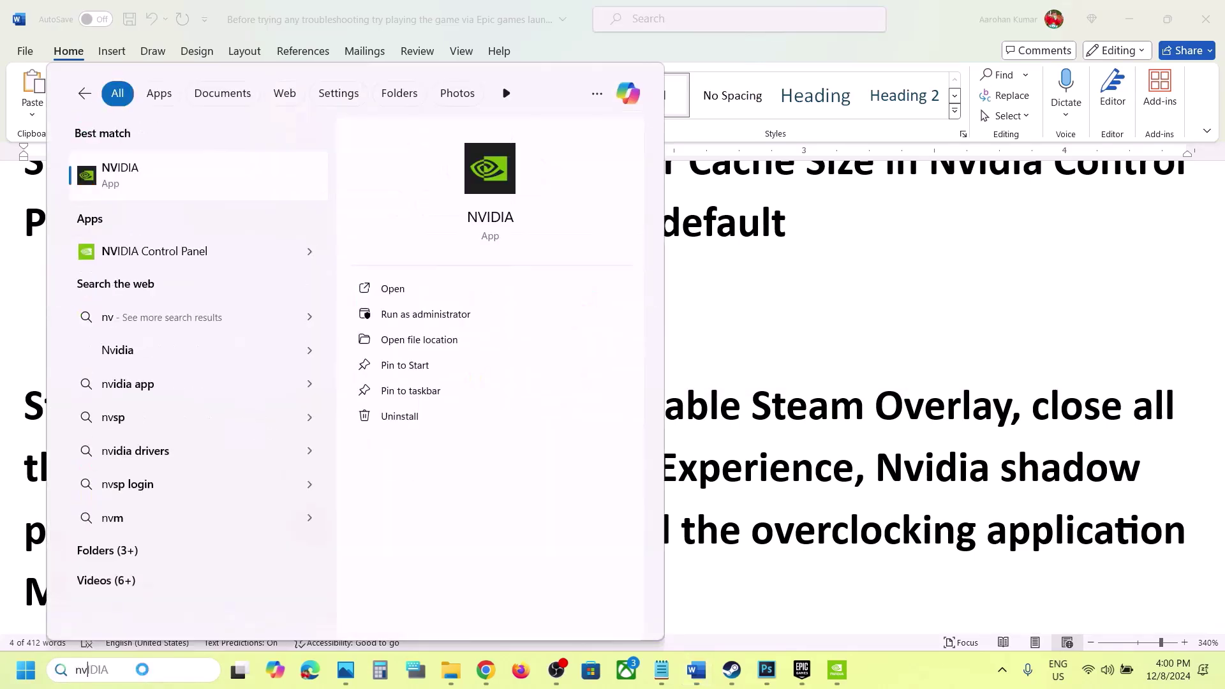
{"action": "left_click", "coordinate": [421, 465]}
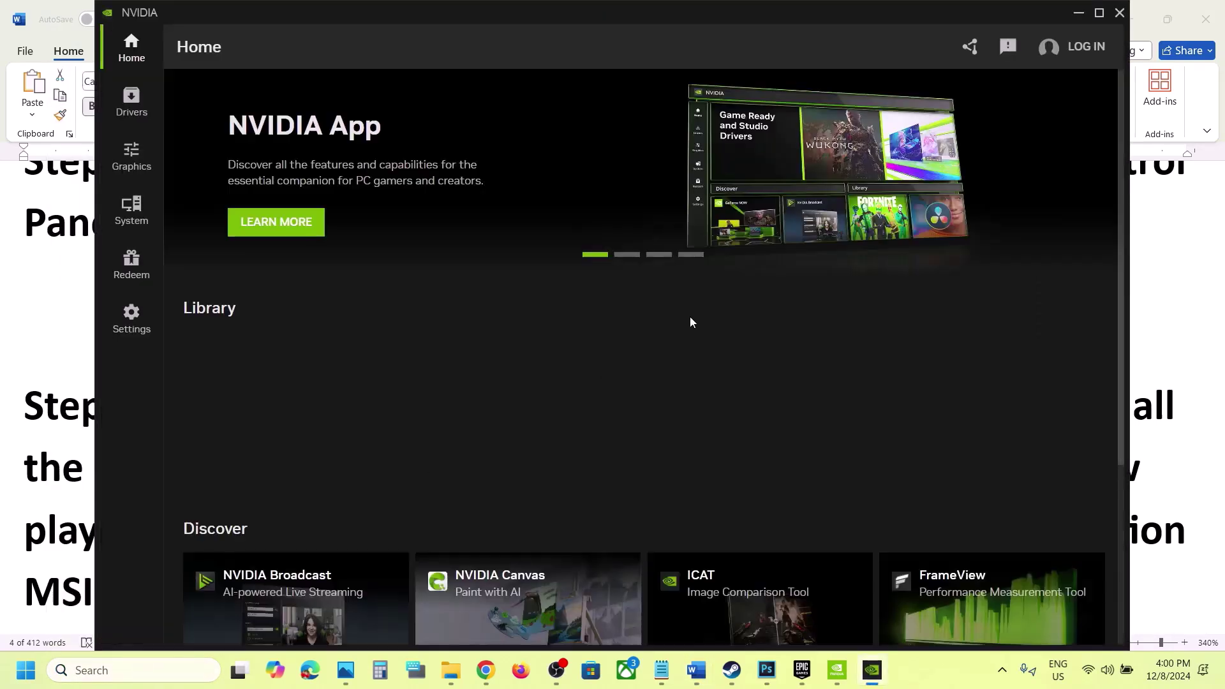
{"action": "left_click", "coordinate": [151, 317]}
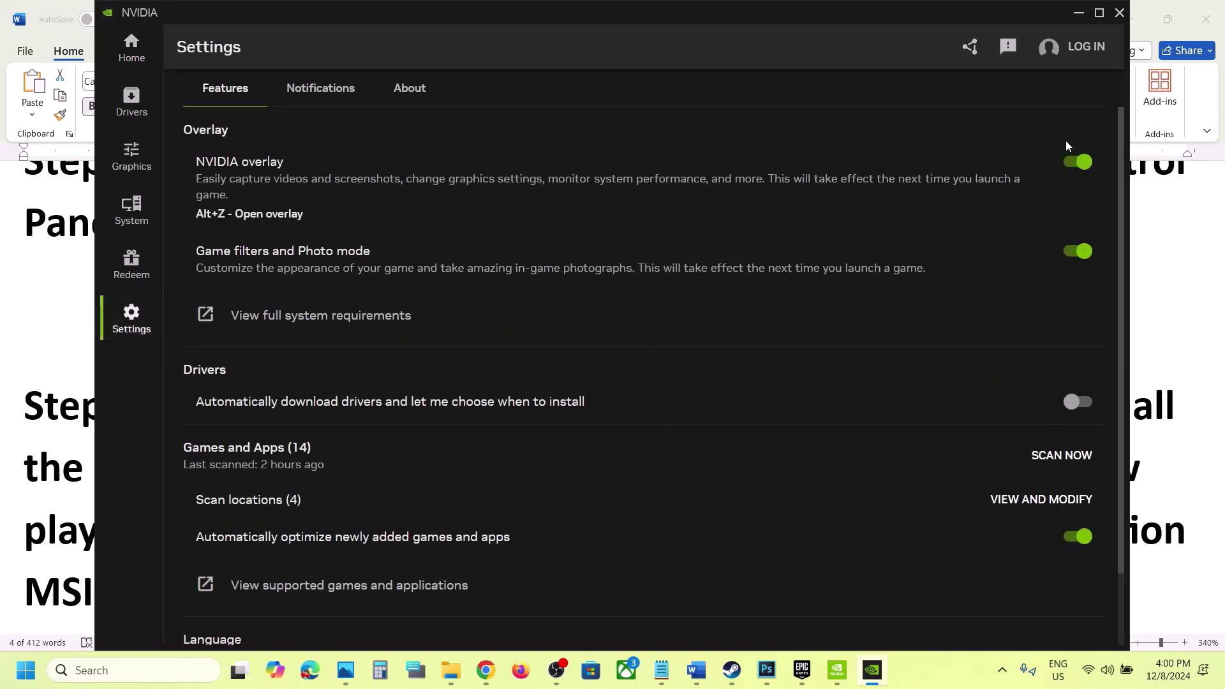
{"action": "left_click", "coordinate": [1068, 165]}
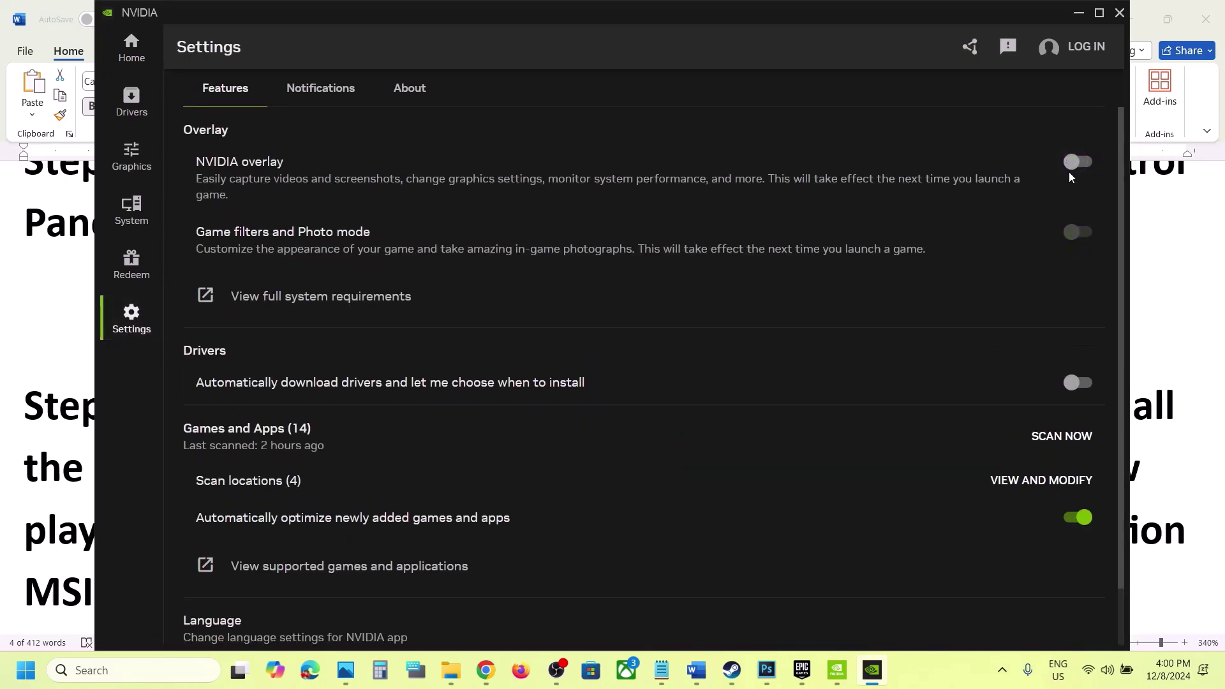
{"action": "left_click", "coordinate": [1120, 13]}
Highlight the Nvidia overlay instruction and then "disable Steam Overlay" in Step 13 of the document.
{"action": "left_click_drag", "start_coordinate": [182, 406], "coordinate": [609, 405]}
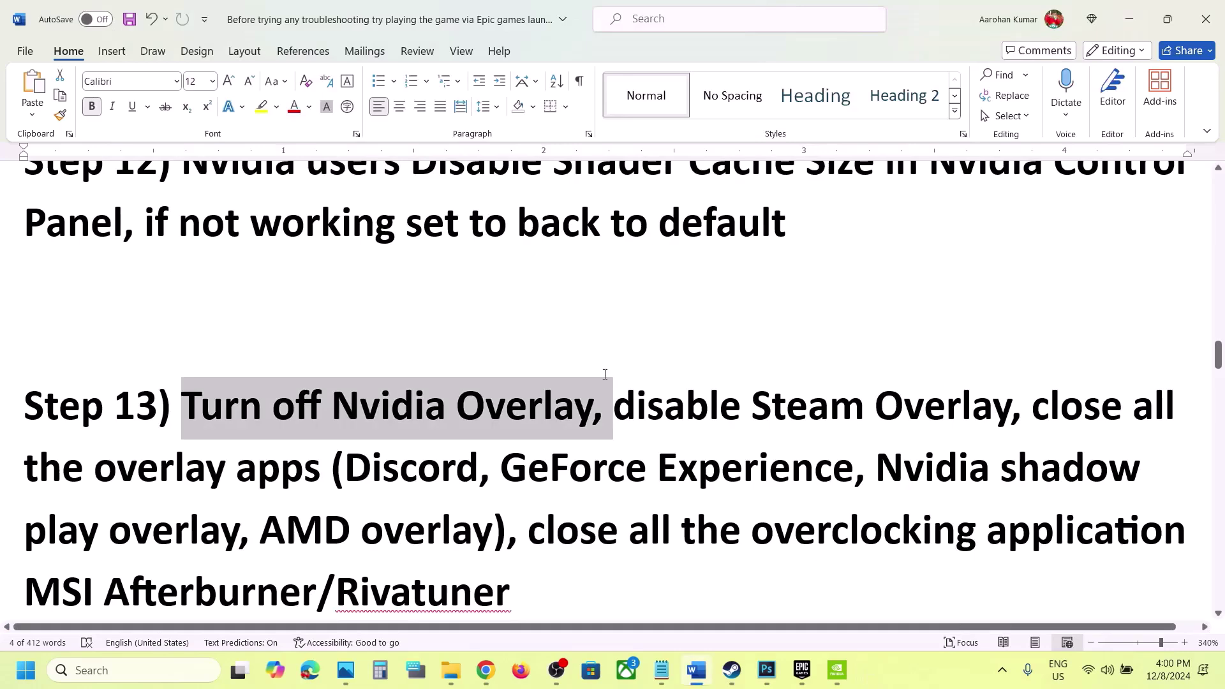
{"action": "scroll", "coordinate": [604, 374], "scroll_direction": "down", "scroll_amount": 1}
{"action": "left_click_drag", "start_coordinate": [614, 341], "coordinate": [1010, 342]}
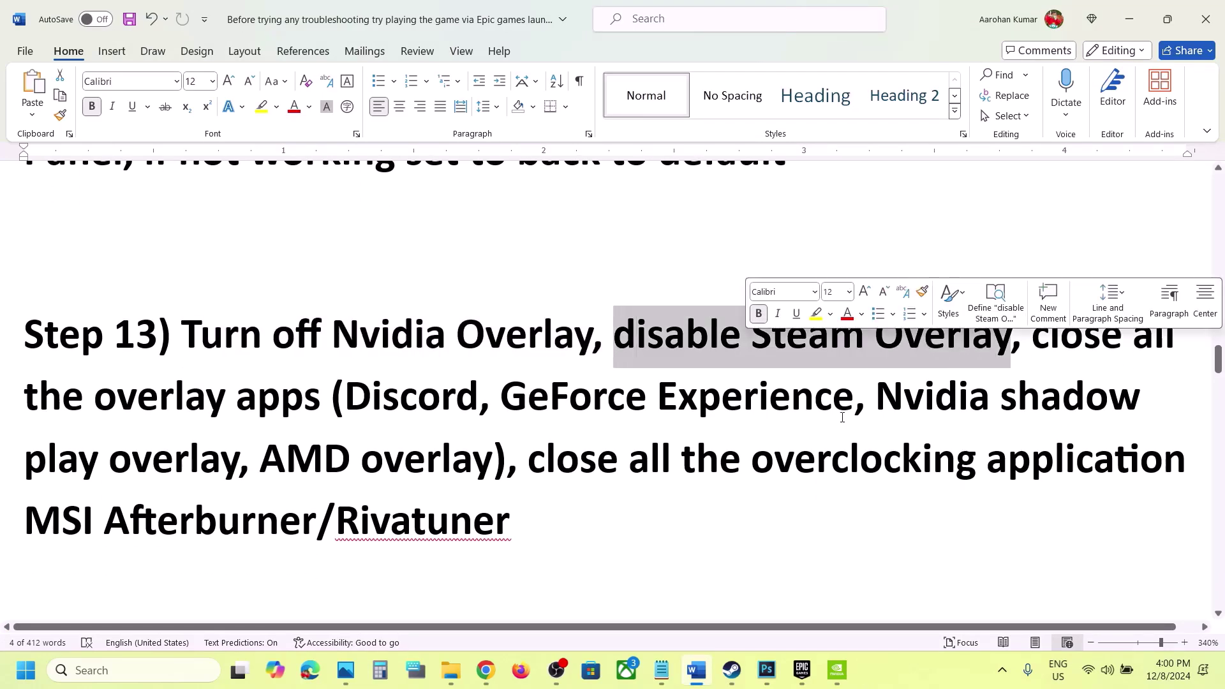
Switch to Steam, disable the in-game Steam Overlay in the Marvel Rivals properties, and return to the Word document.
{"action": "left_click", "coordinate": [730, 671]}
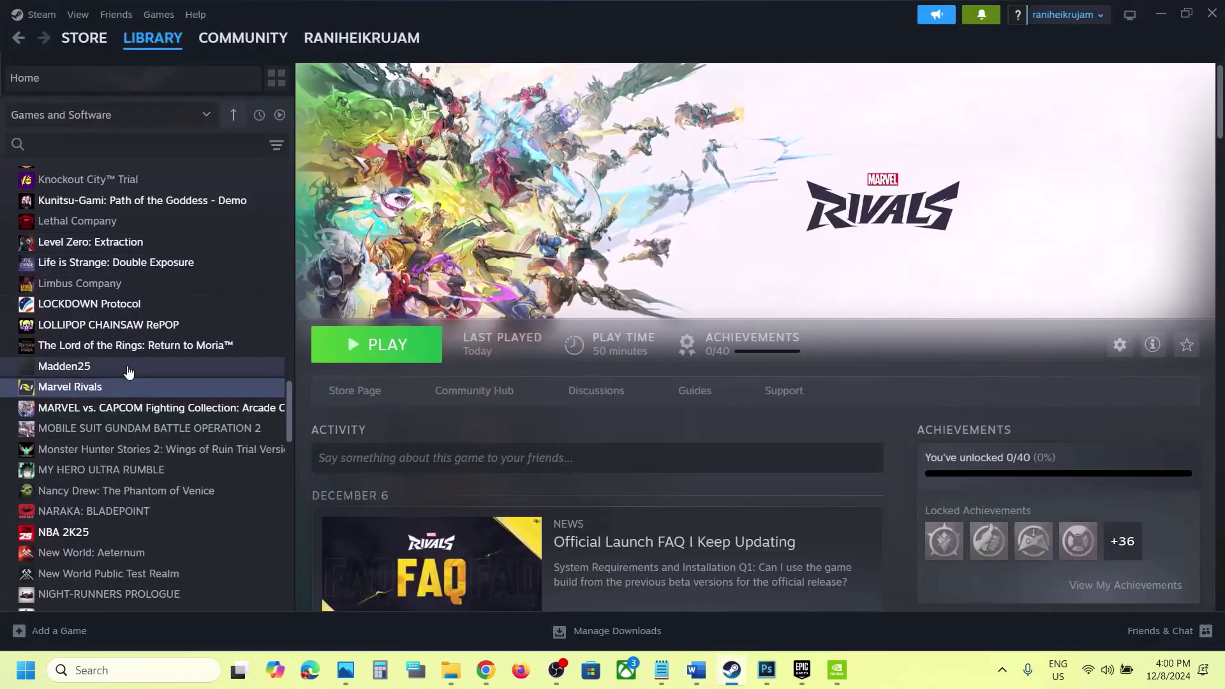
{"action": "right_click", "coordinate": [118, 394]}
{"action": "left_click", "coordinate": [161, 510]}
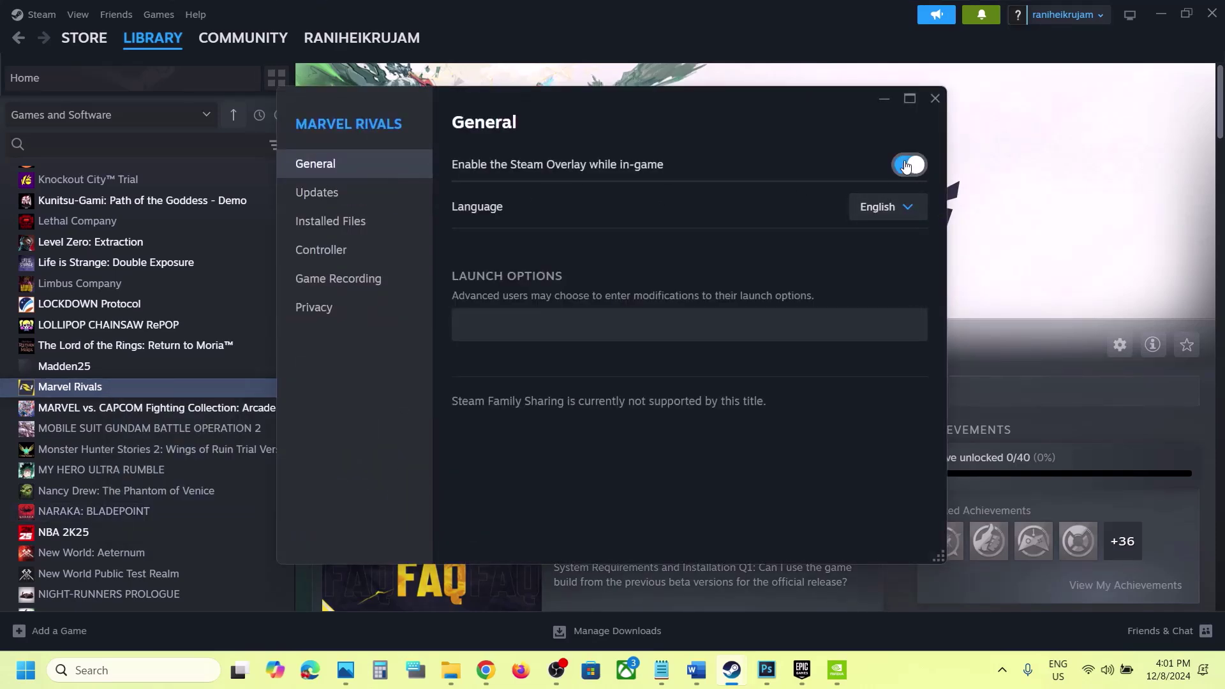
{"action": "left_click", "coordinate": [906, 166]}
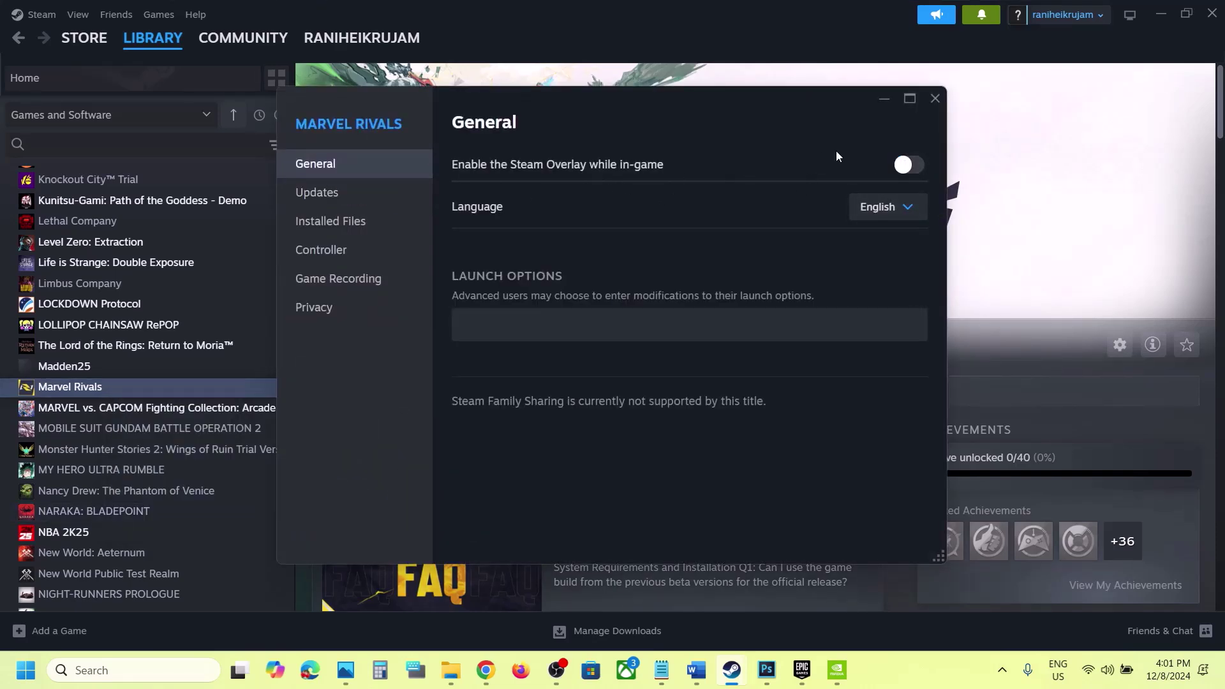
{"action": "left_click", "coordinate": [935, 98]}
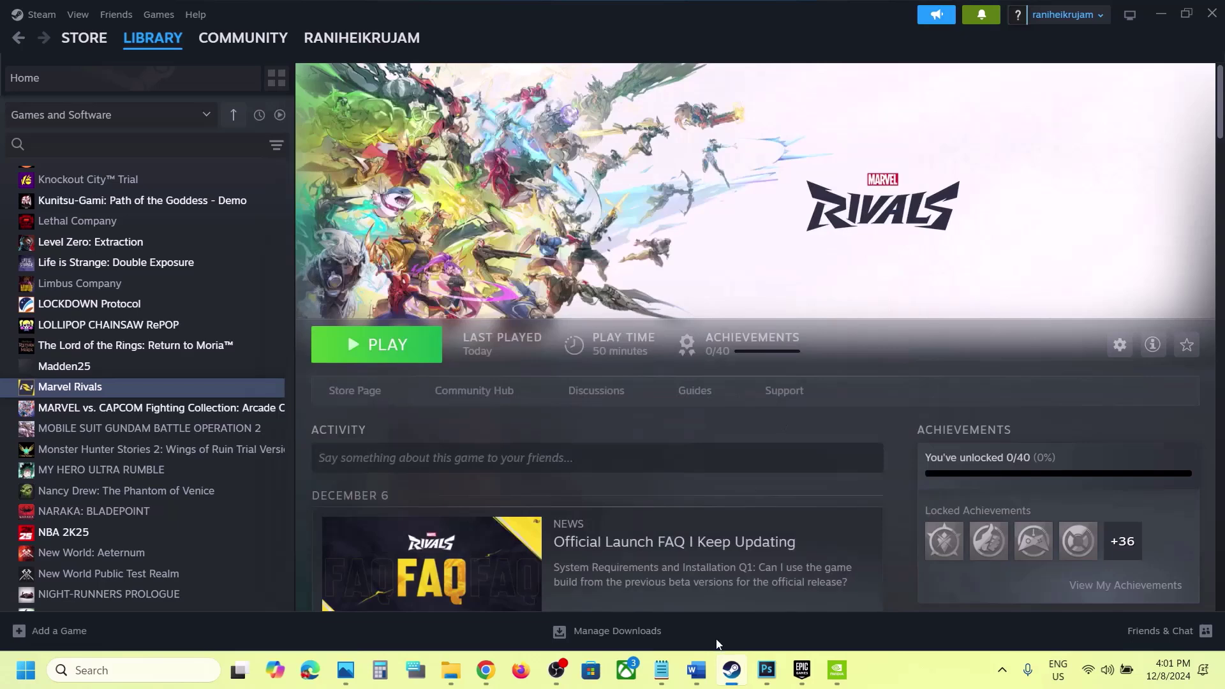
{"action": "left_click", "coordinate": [709, 662]}
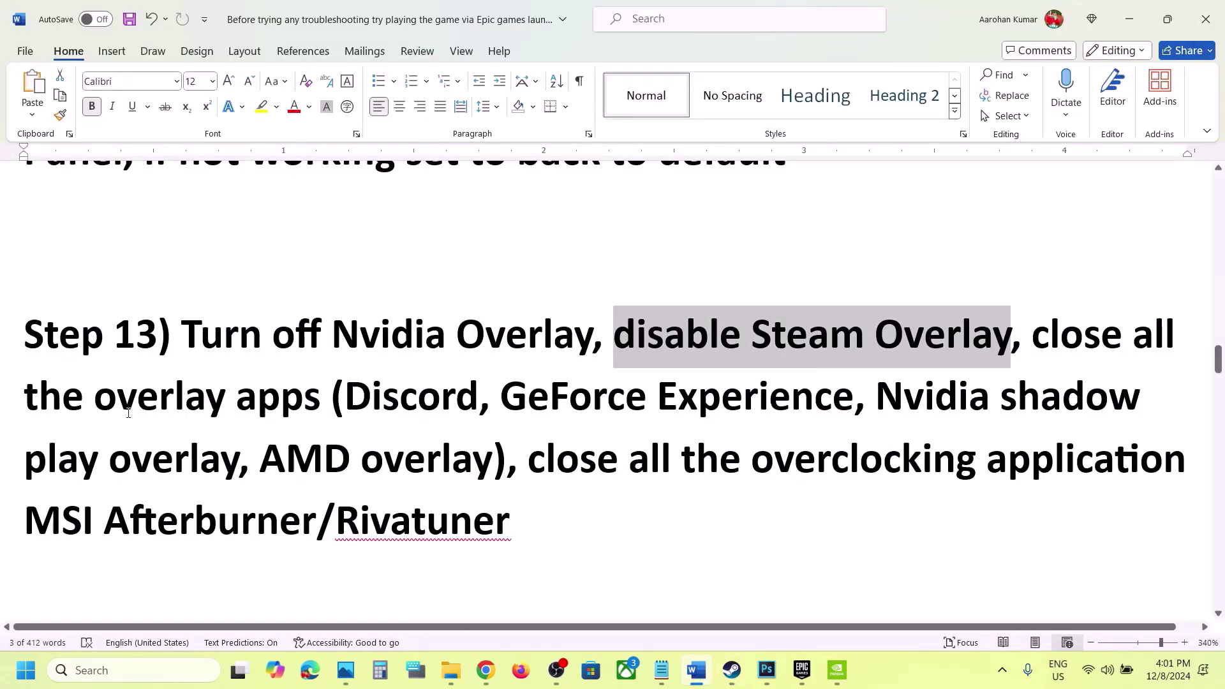
Highlight the Step 13 instruction to close all the overlay apps such as Discord.
{"action": "left_click_drag", "start_coordinate": [39, 394], "coordinate": [477, 397]}
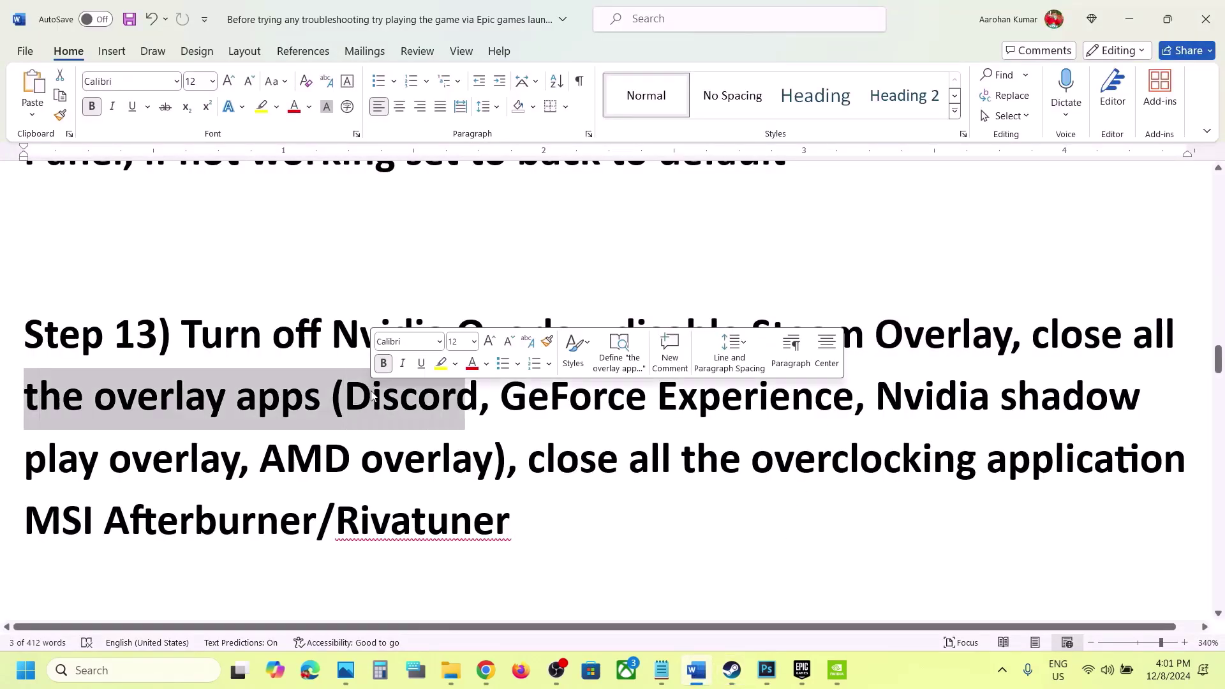
{"action": "double_click", "coordinate": [1039, 336]}
{"action": "left_click_drag", "start_coordinate": [1040, 336], "coordinate": [354, 389]}
{"action": "left_click", "coordinate": [500, 395]}
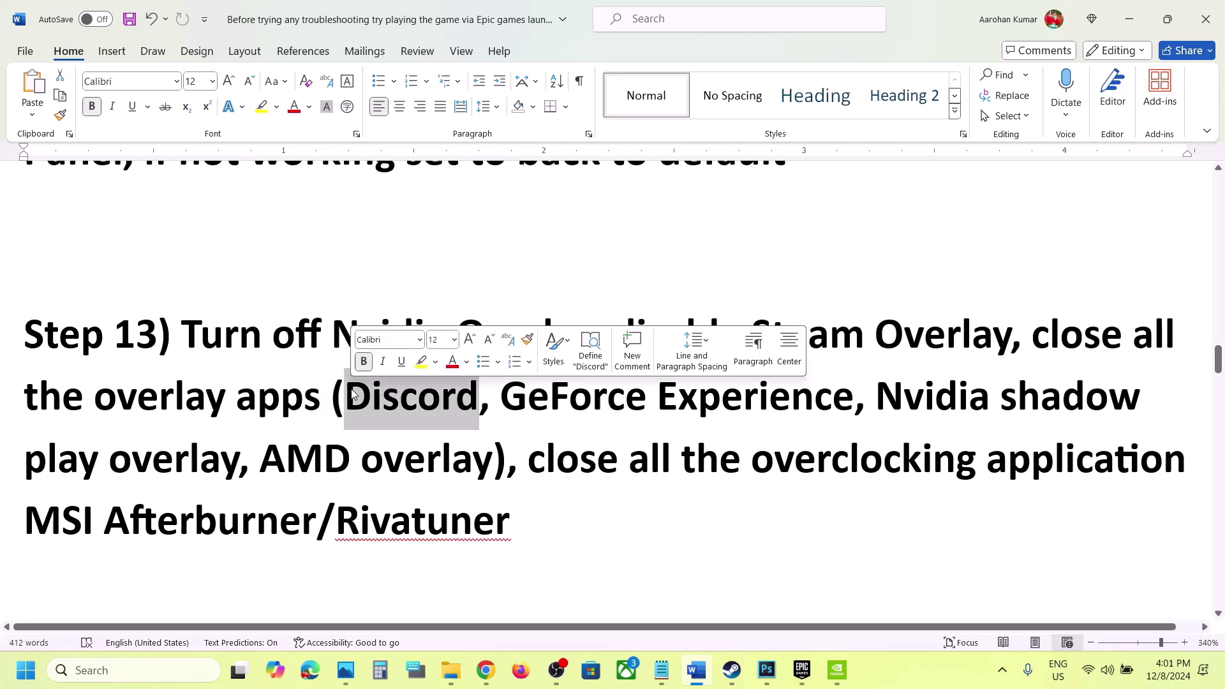
{"action": "left_click", "coordinate": [352, 391]}
Highlight the Step 13 instruction "close all the overclocking application".
{"action": "left_click_drag", "start_coordinate": [1032, 329], "coordinate": [526, 522]}
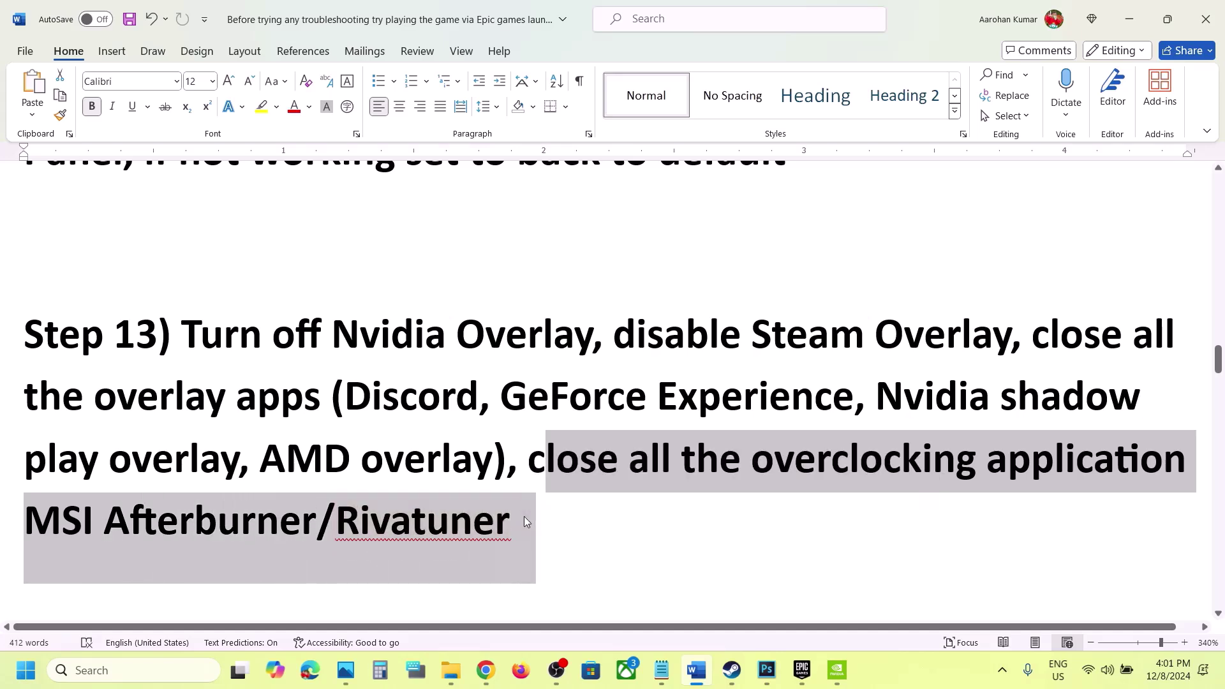
{"action": "left_click", "coordinate": [525, 519]}
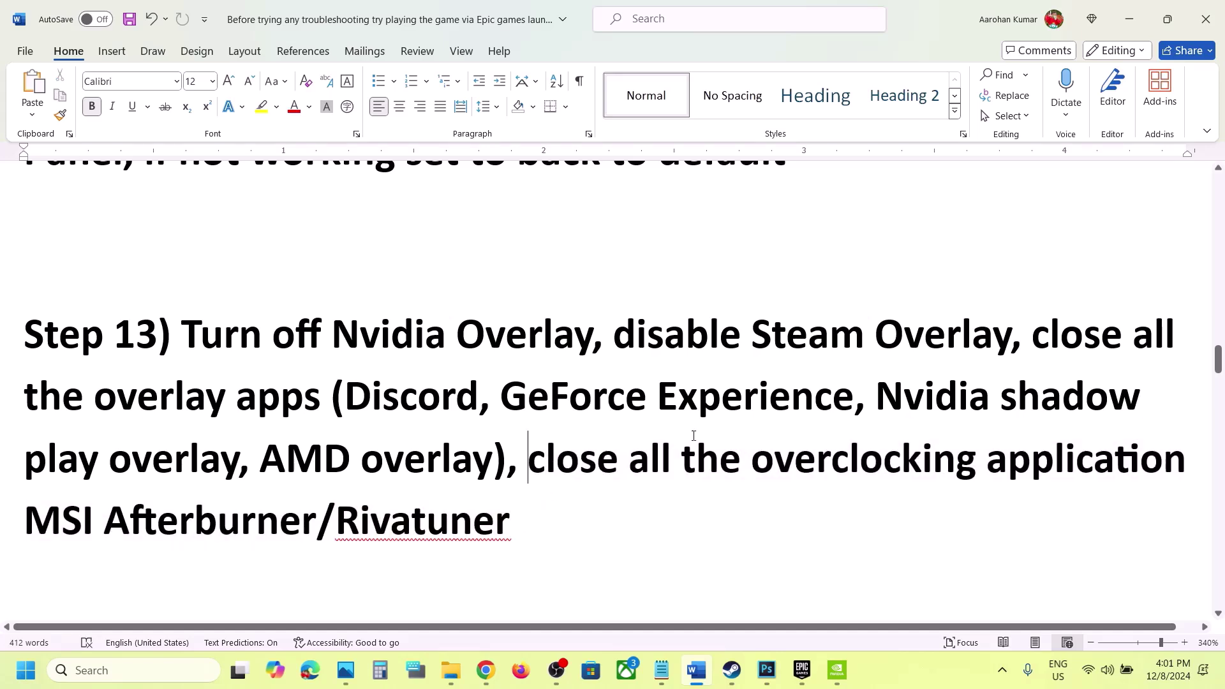
{"action": "left_click_drag", "start_coordinate": [527, 459], "coordinate": [1151, 462]}
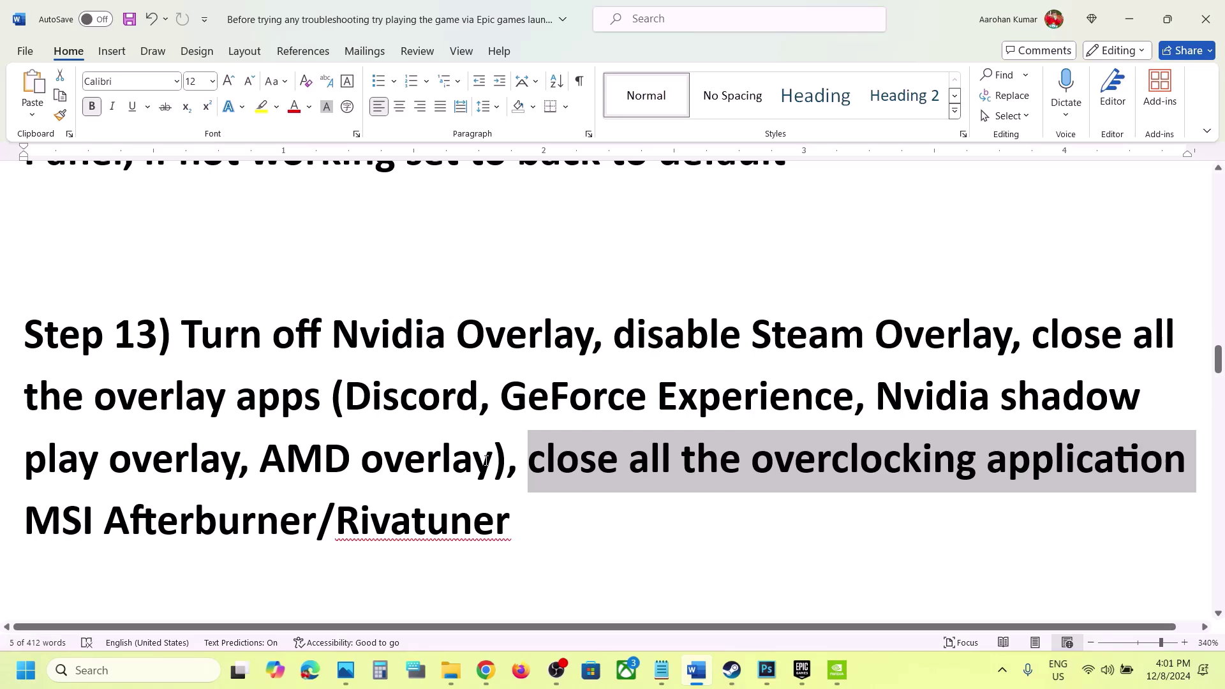
Go to Step 14 of the document and highlight "Roll back graphics driver".
{"action": "scroll", "coordinate": [486, 461], "scroll_direction": "down", "scroll_amount": 5}
{"action": "scroll", "coordinate": [160, 445], "scroll_direction": "up", "scroll_amount": 1}
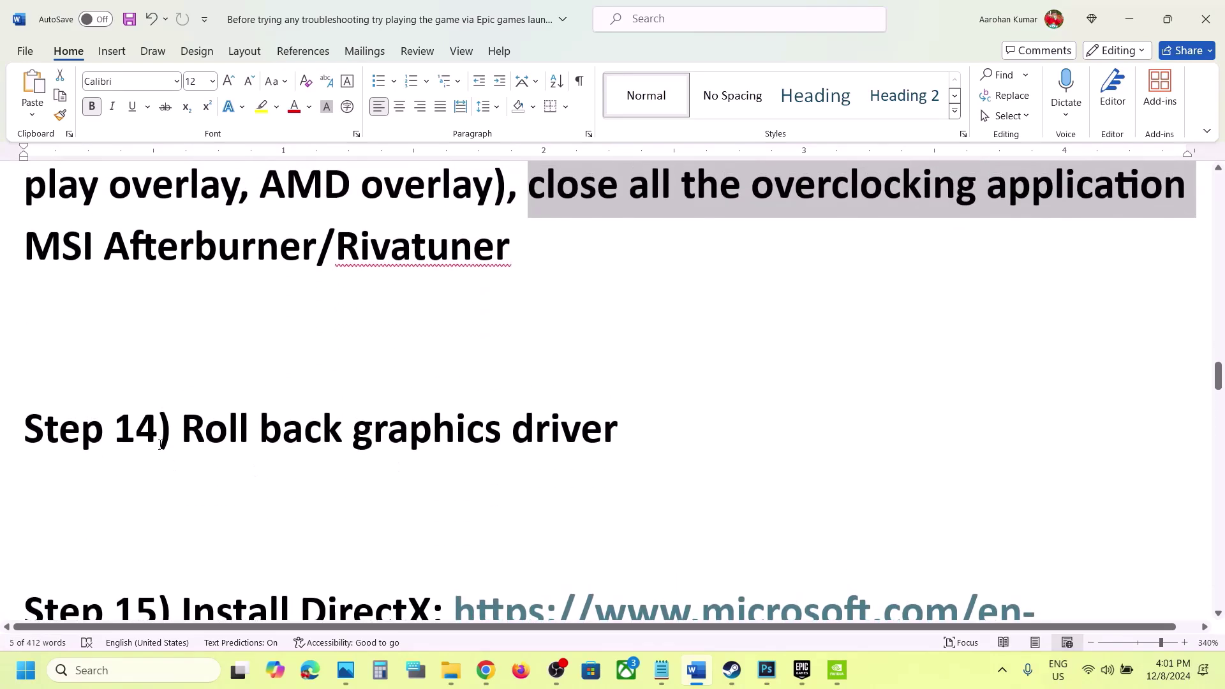
{"action": "left_click_drag", "start_coordinate": [208, 434], "coordinate": [613, 436]}
{"action": "scroll", "coordinate": [610, 437], "scroll_direction": "down", "scroll_amount": 1}
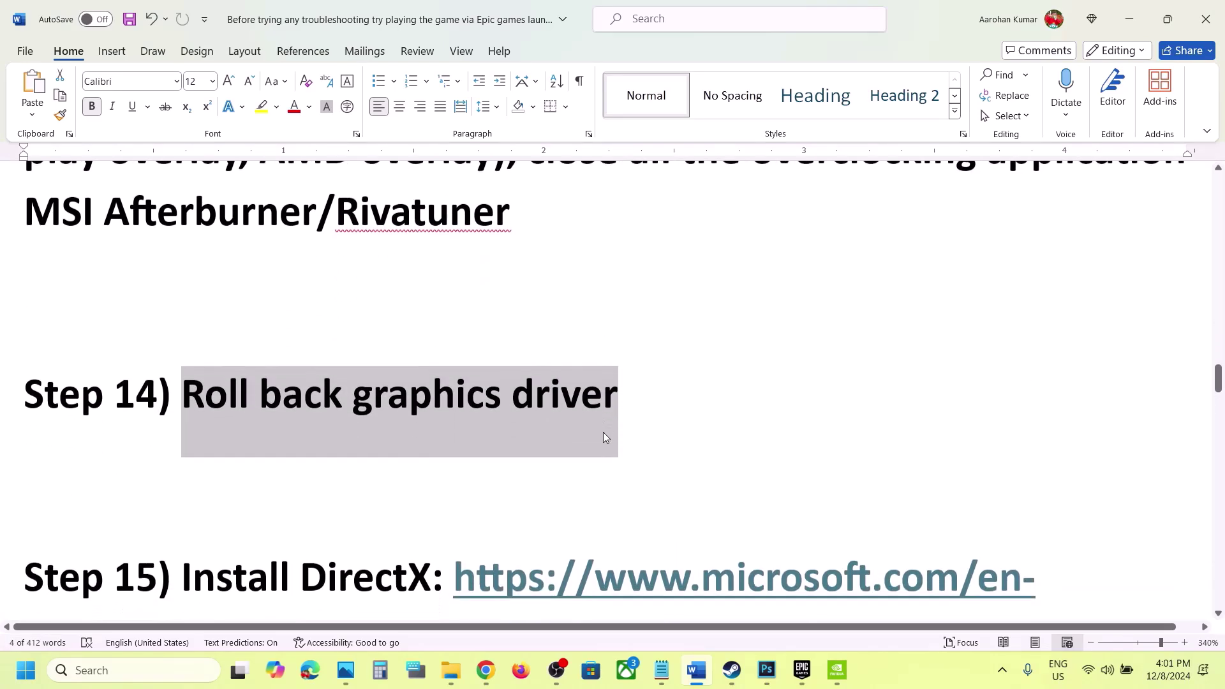
{"action": "left_click", "coordinate": [659, 385]}
{"action": "left_click_drag", "start_coordinate": [659, 386], "coordinate": [184, 390]}
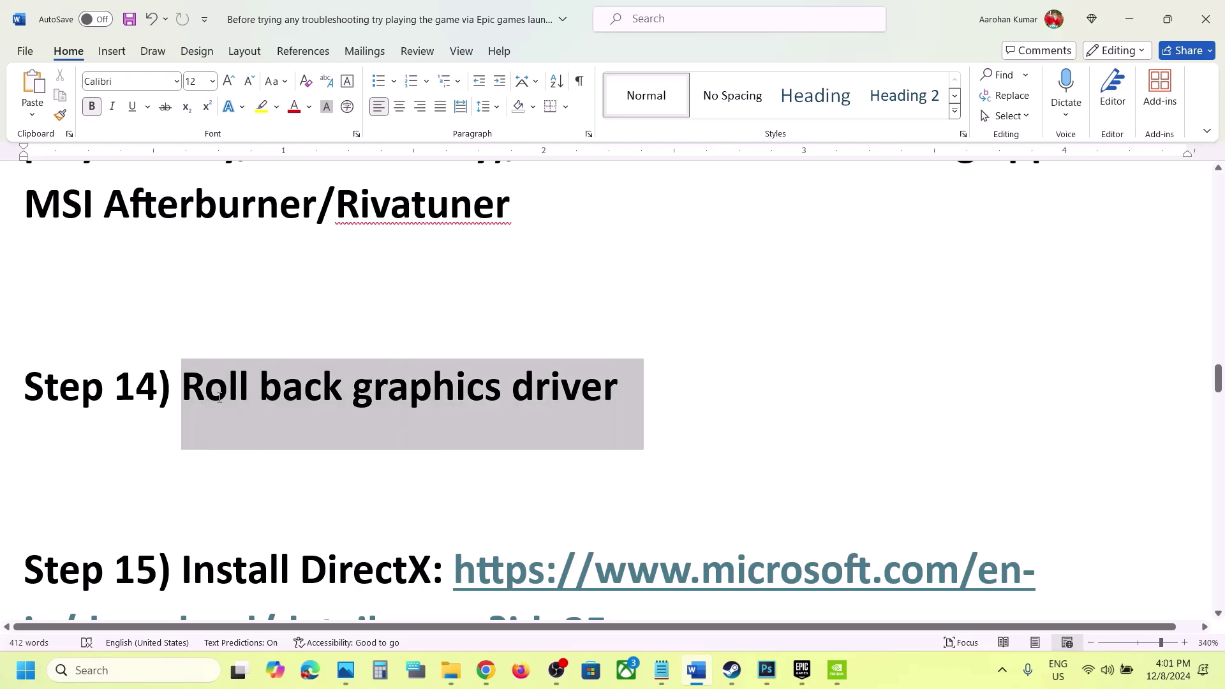
Copy the Nvidia driver download link from Step 2 and open it in a new Chrome tab.
{"action": "scroll", "coordinate": [760, 251], "scroll_direction": "up", "scroll_amount": 20}
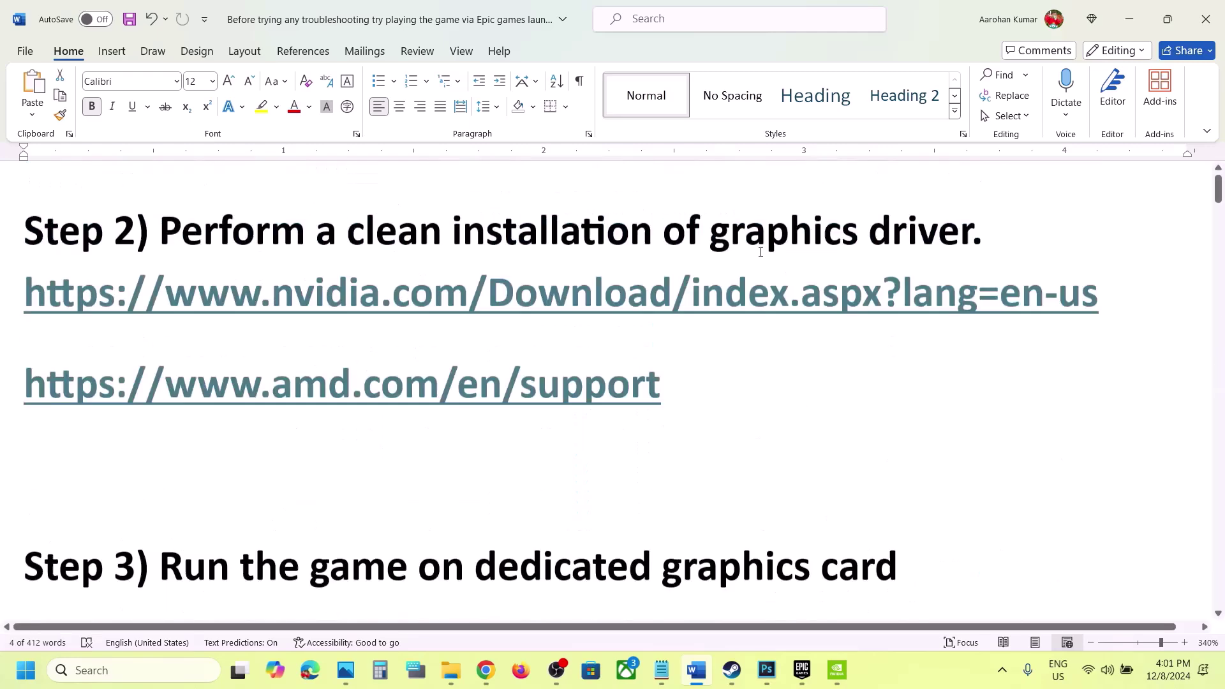
{"action": "scroll", "coordinate": [760, 251], "scroll_direction": "down", "scroll_amount": 6}
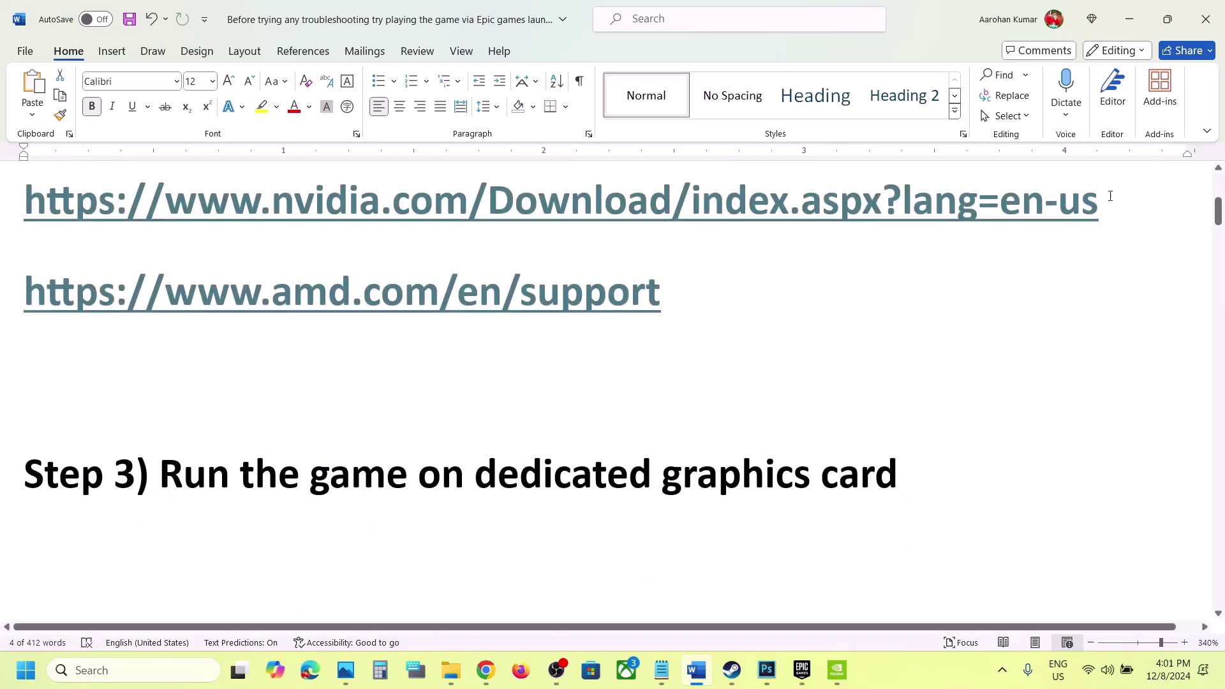
{"action": "left_click_drag", "start_coordinate": [1109, 196], "coordinate": [535, 218]}
{"action": "key", "text": "ctrl+c"}
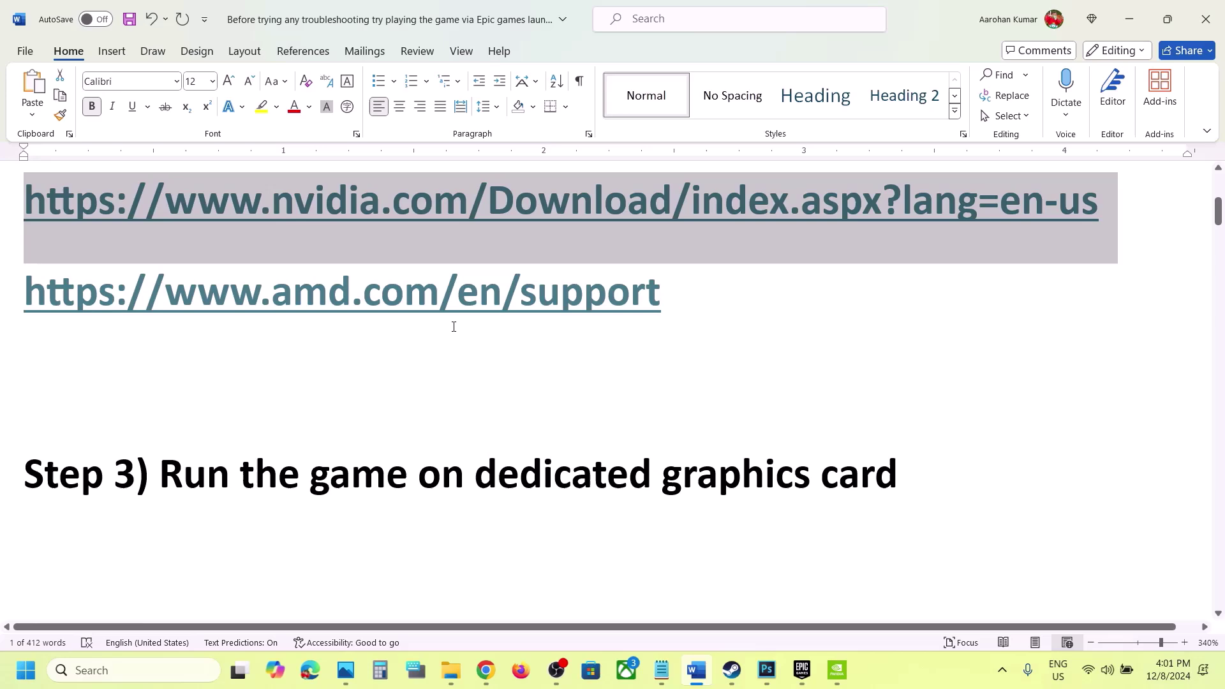
{"action": "left_click", "coordinate": [485, 670]}
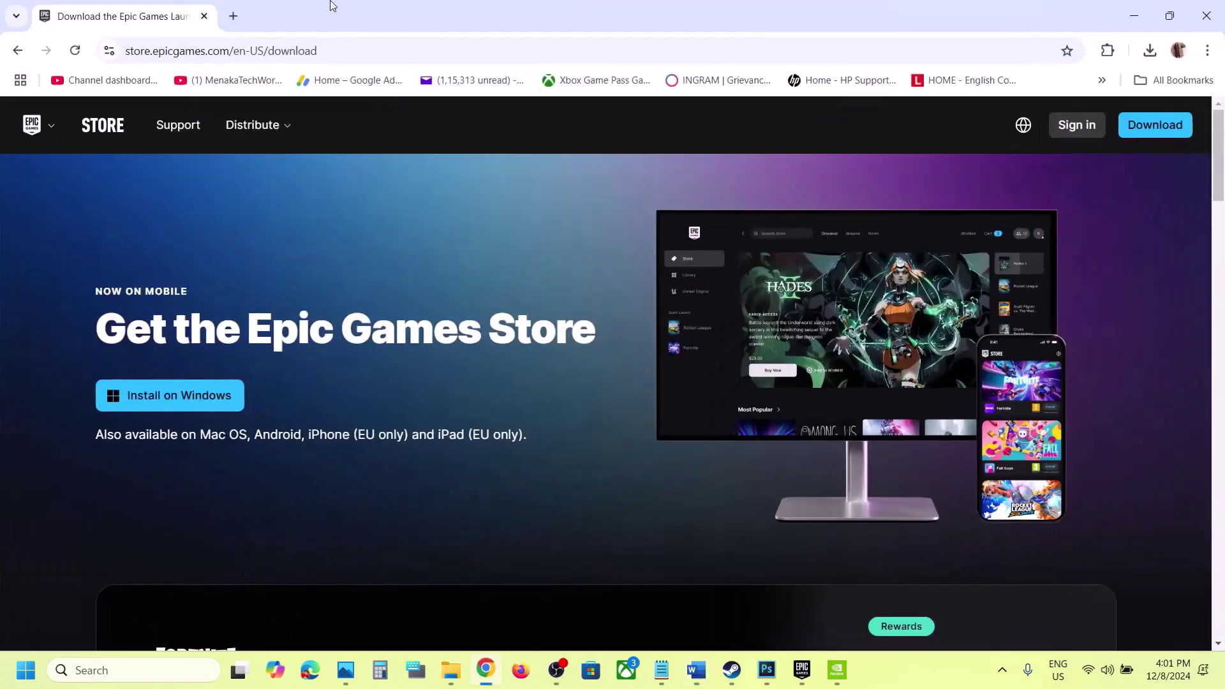
{"action": "left_click", "coordinate": [232, 16]}
{"action": "key", "text": "ctrl+v"}
{"action": "key", "text": "Return"}
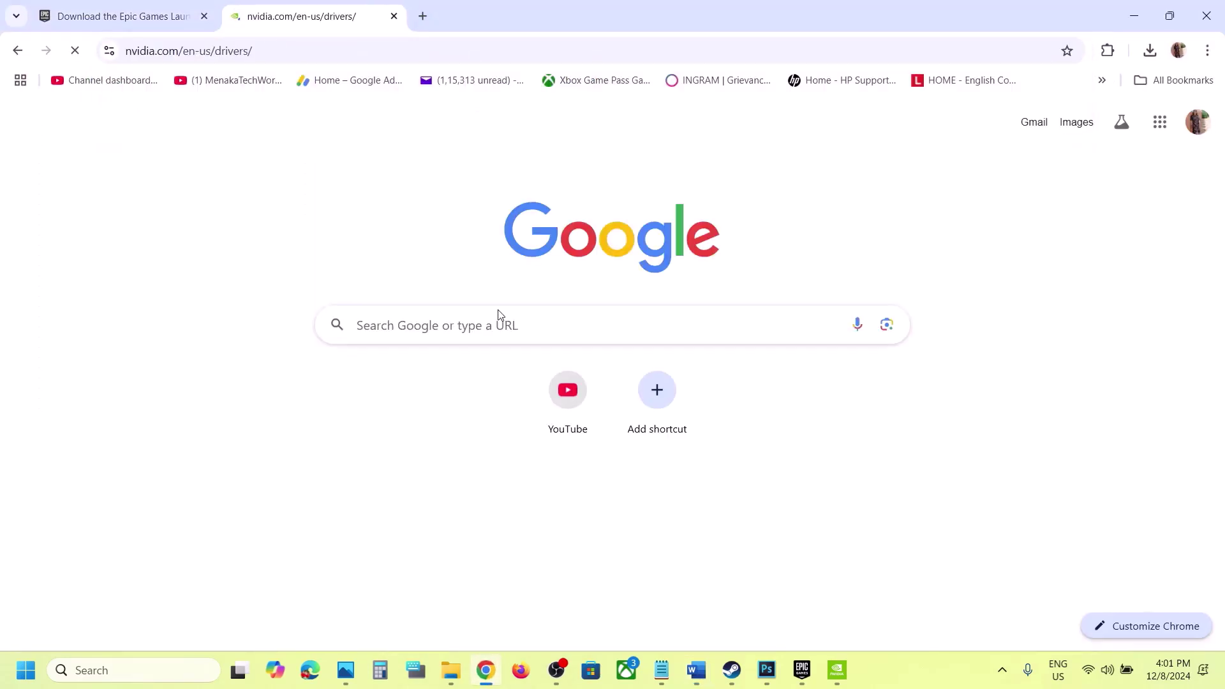
Find the Nvidia drivers for the GeForce RTX 3050 Laptop GPU on Windows 11 in English (US).
{"action": "scroll", "coordinate": [167, 310], "scroll_direction": "down", "scroll_amount": 3}
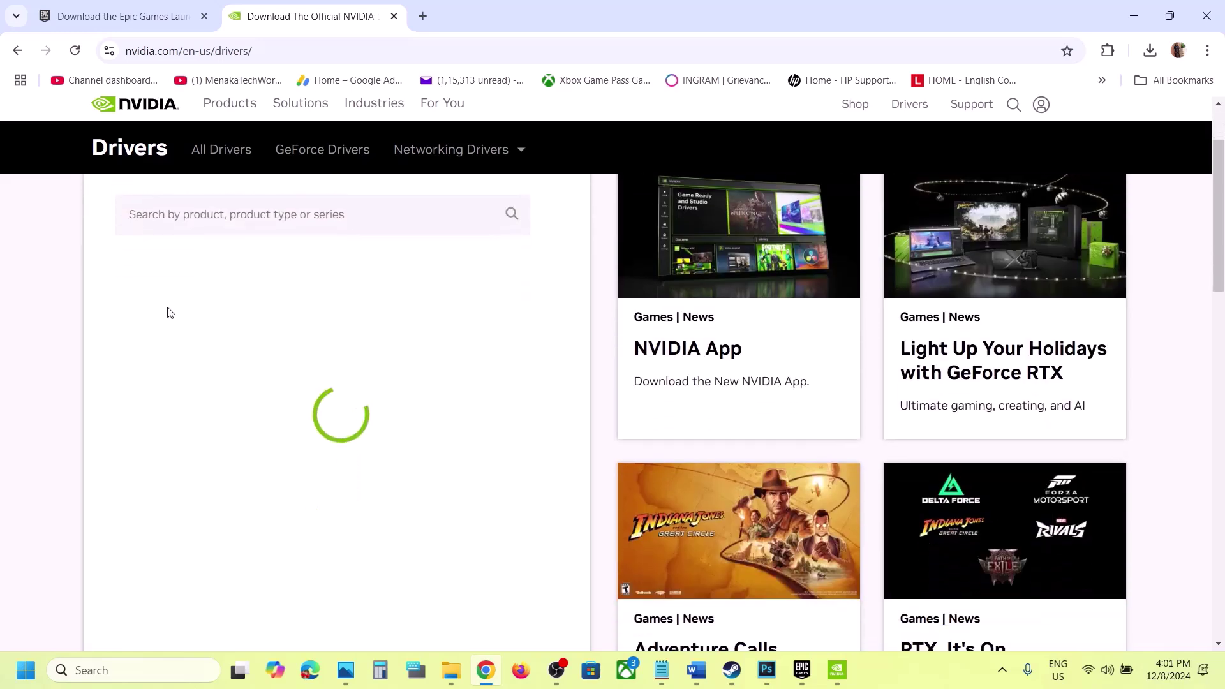
{"action": "scroll", "coordinate": [348, 458], "scroll_direction": "down", "scroll_amount": 3}
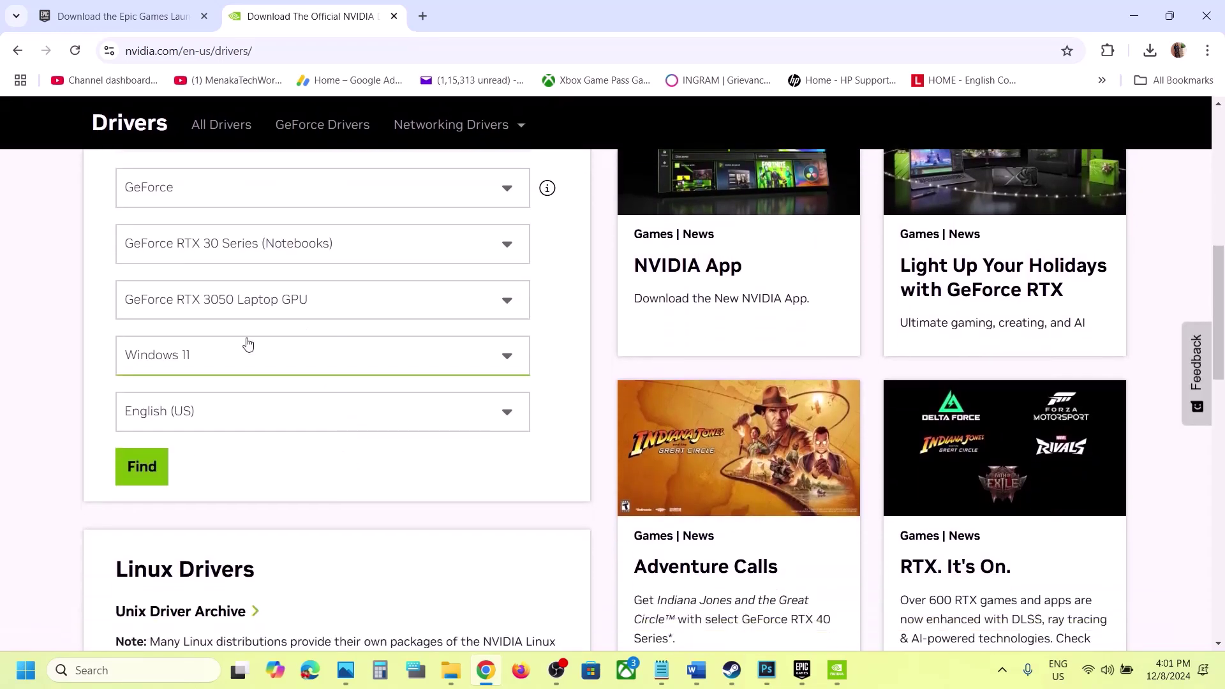
{"action": "left_click", "coordinate": [142, 475]}
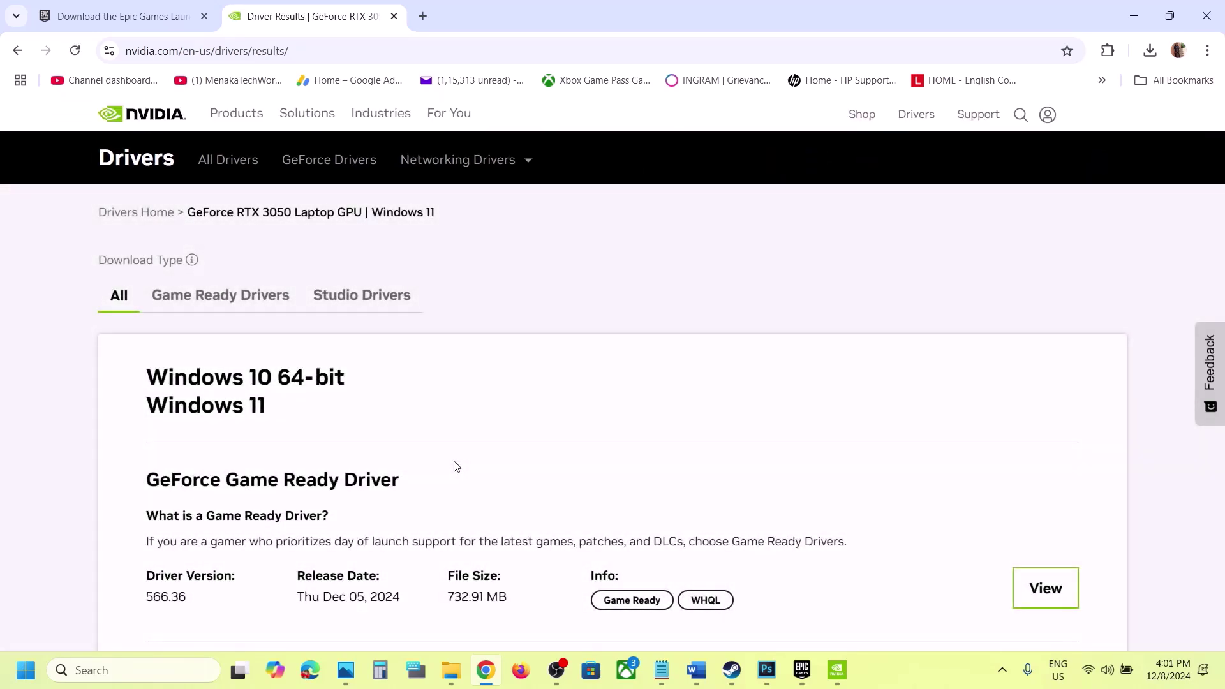
Expand the list of more driver versions and look through the older GeForce Game Ready releases.
{"action": "scroll", "coordinate": [455, 465], "scroll_direction": "down", "scroll_amount": 1}
{"action": "scroll", "coordinate": [455, 465], "scroll_direction": "down", "scroll_amount": 3}
{"action": "scroll", "coordinate": [572, 502], "scroll_direction": "down", "scroll_amount": 3}
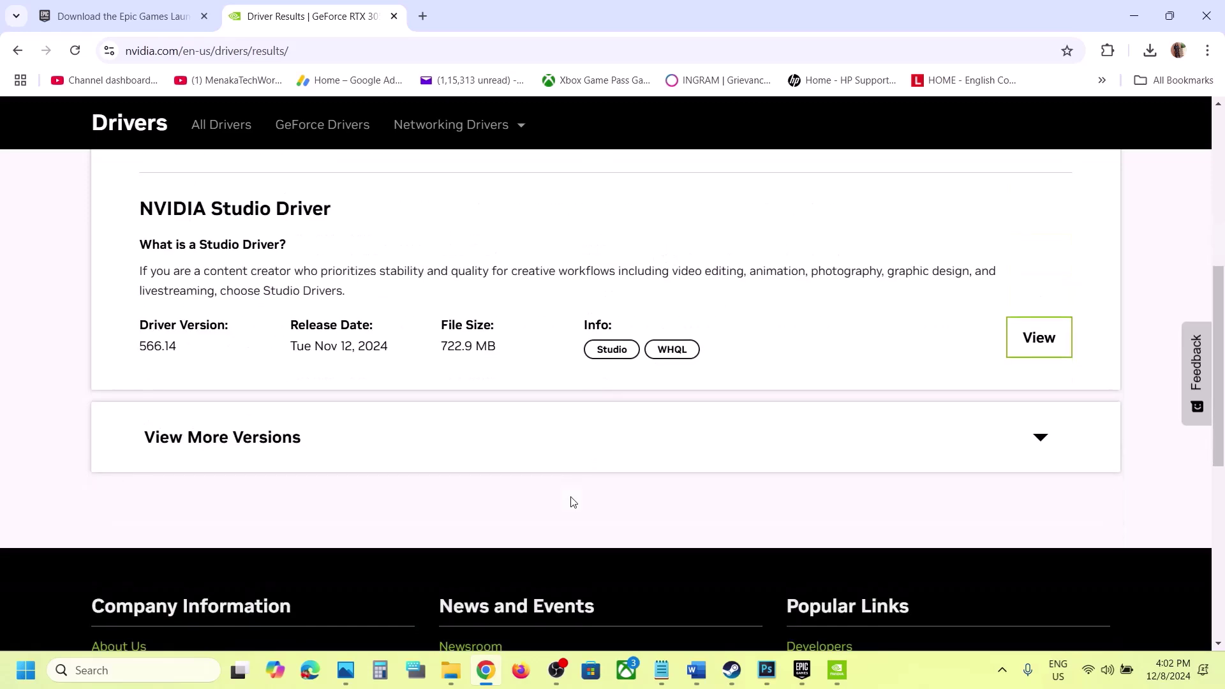
{"action": "left_click", "coordinate": [228, 442]}
{"action": "scroll", "coordinate": [227, 440], "scroll_direction": "down", "scroll_amount": 4}
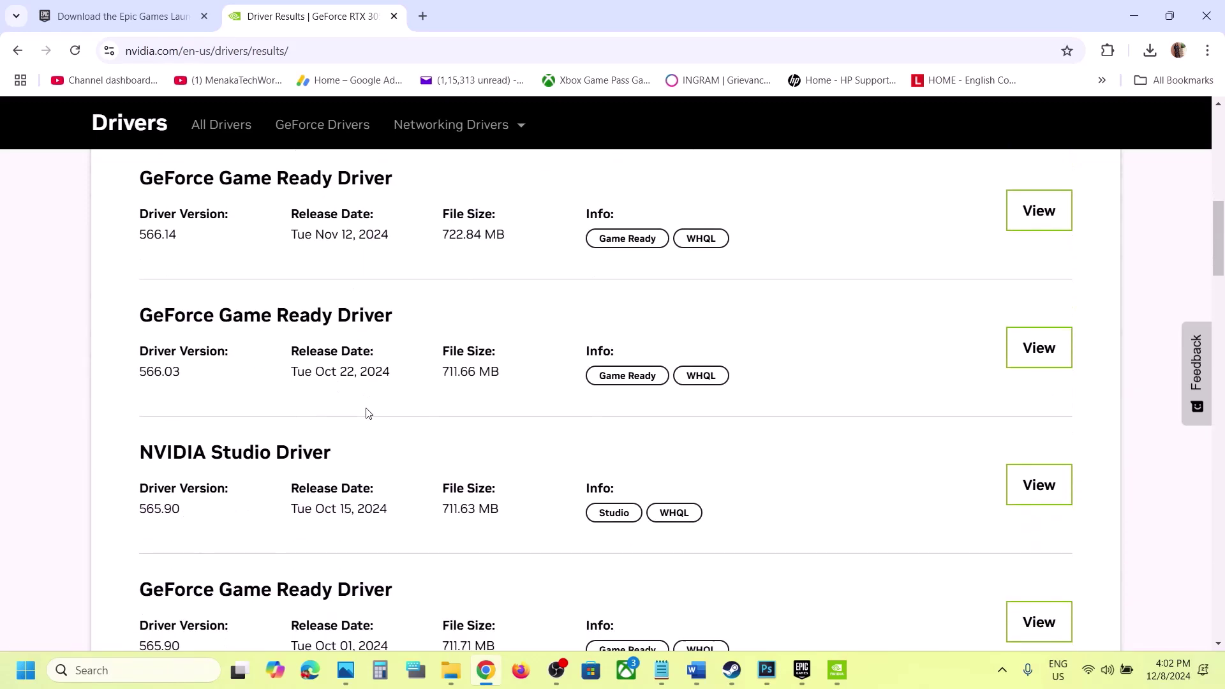
{"action": "scroll", "coordinate": [241, 257], "scroll_direction": "up", "scroll_amount": 1}
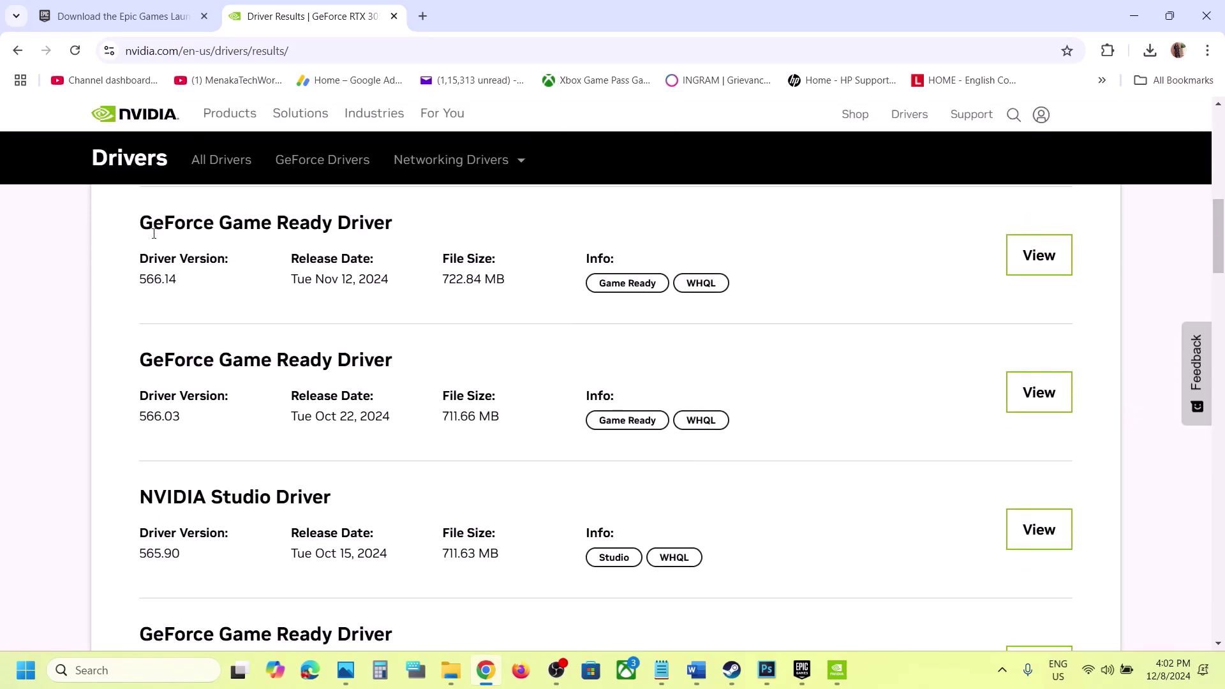
Open the GeForce Game Ready Driver 566.03 from Oct 22, 2024 and download it.
{"action": "left_click_drag", "start_coordinate": [144, 282], "coordinate": [194, 284]}
{"action": "left_click_drag", "start_coordinate": [140, 414], "coordinate": [204, 419]}
{"action": "left_click", "coordinate": [1033, 392]}
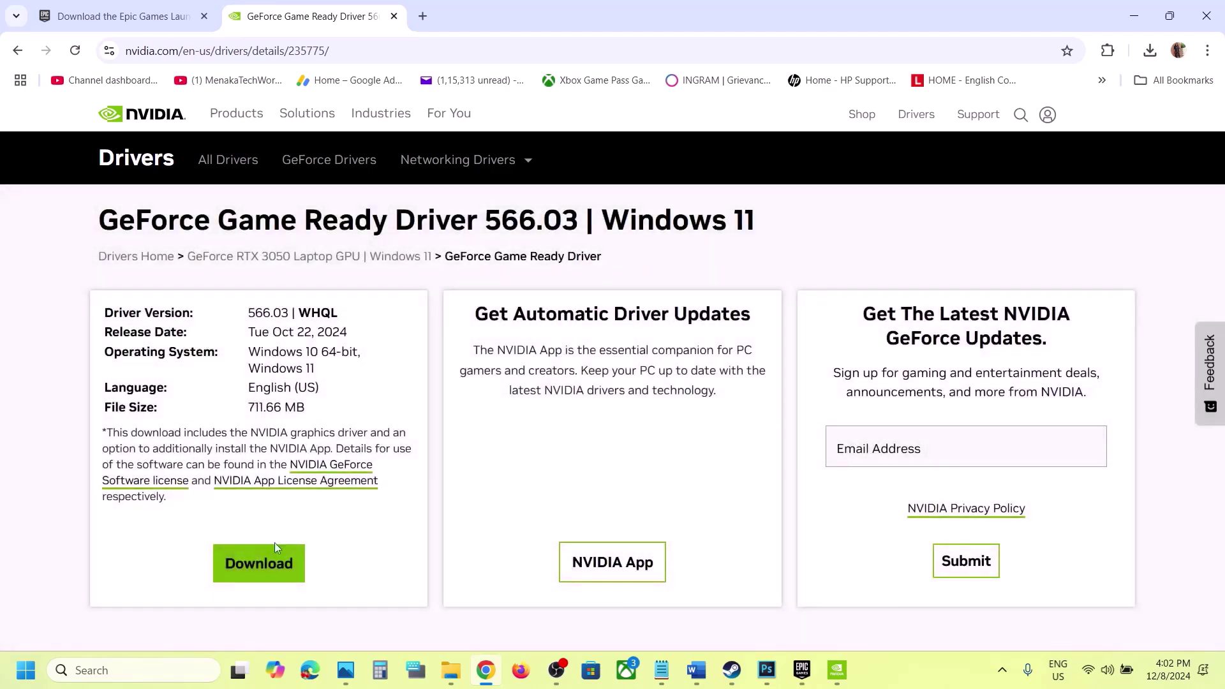
{"action": "left_click", "coordinate": [276, 548]}
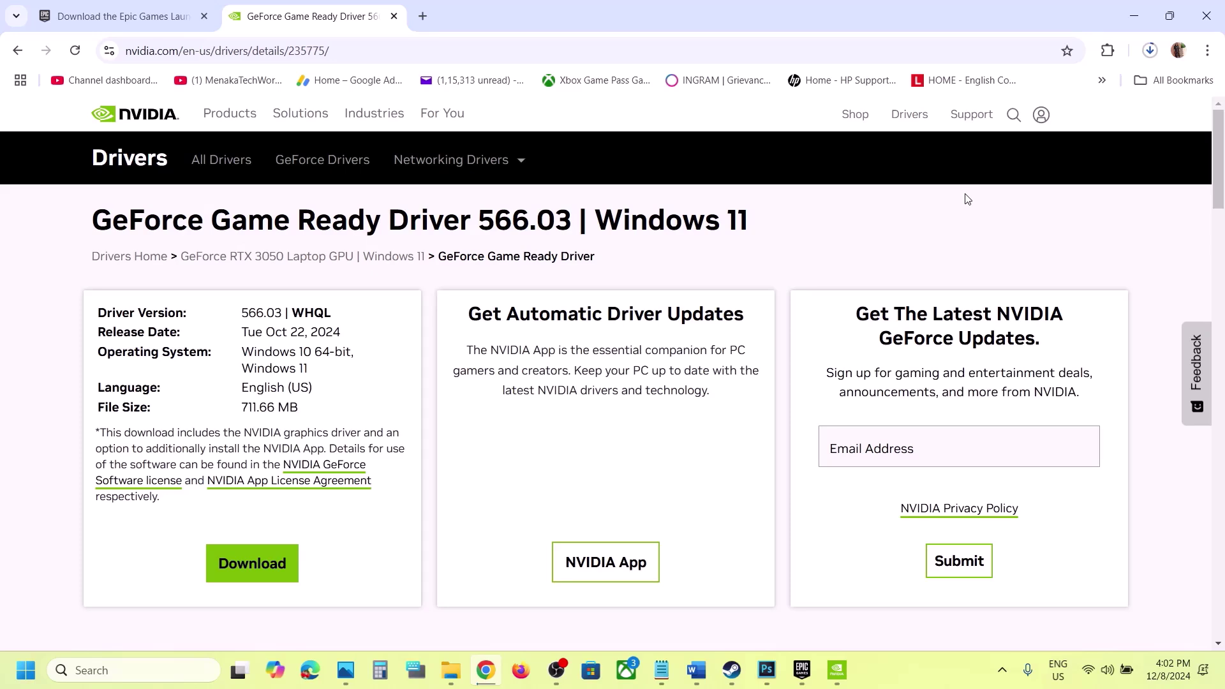
Switch back to the Word document, go to Step 15 and copy its Microsoft DirectX download link.
{"action": "left_click", "coordinate": [696, 670]}
{"action": "scroll", "coordinate": [434, 459], "scroll_direction": "down", "scroll_amount": 2}
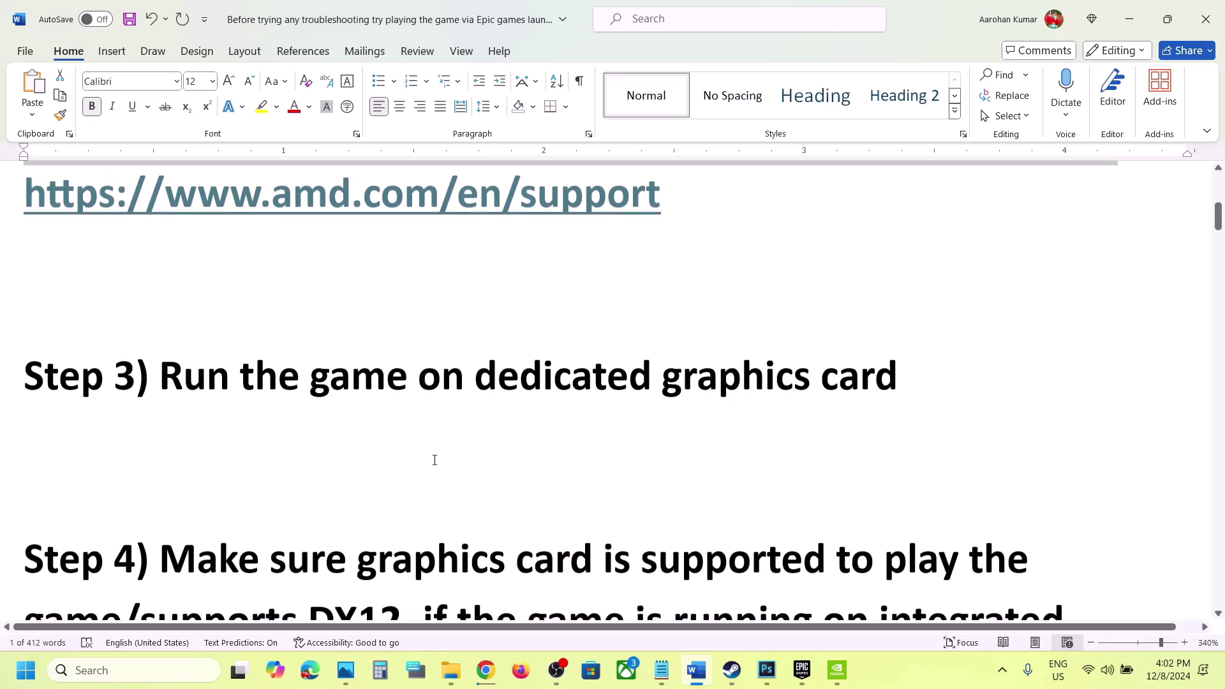
{"action": "scroll", "coordinate": [434, 459], "scroll_direction": "up", "scroll_amount": 3}
{"action": "scroll", "coordinate": [434, 459], "scroll_direction": "down", "scroll_amount": 15}
{"action": "scroll", "coordinate": [435, 460], "scroll_direction": "down", "scroll_amount": 5}
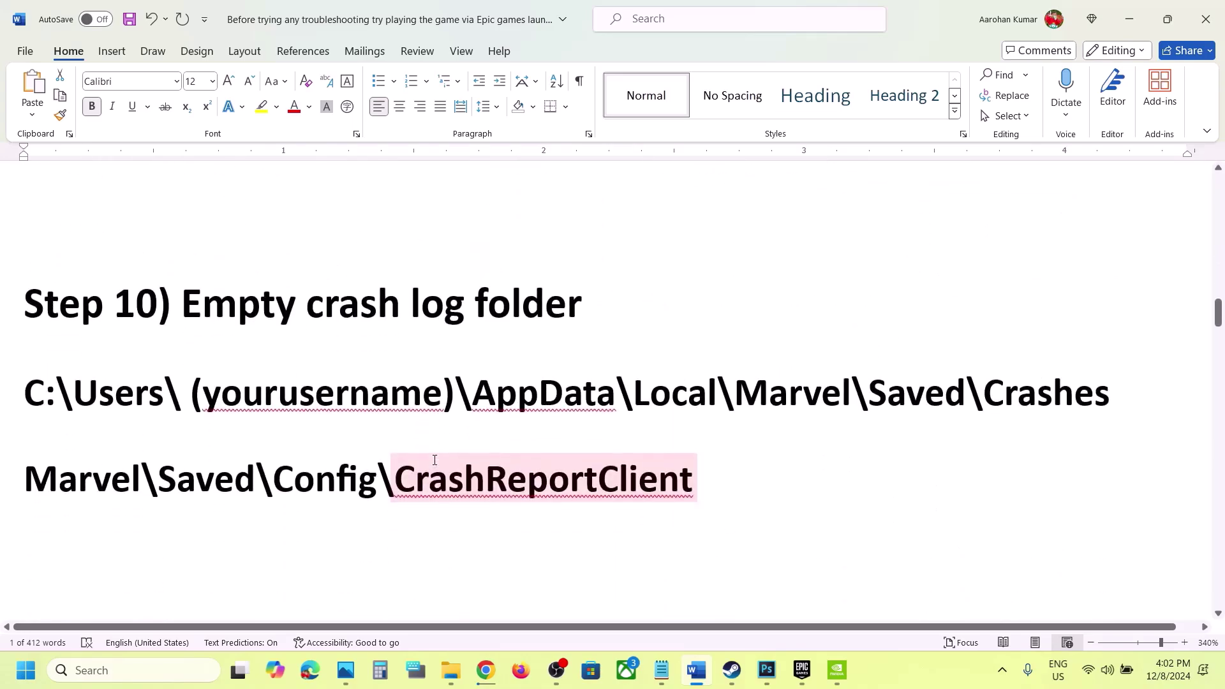
{"action": "scroll", "coordinate": [434, 459], "scroll_direction": "down", "scroll_amount": 10}
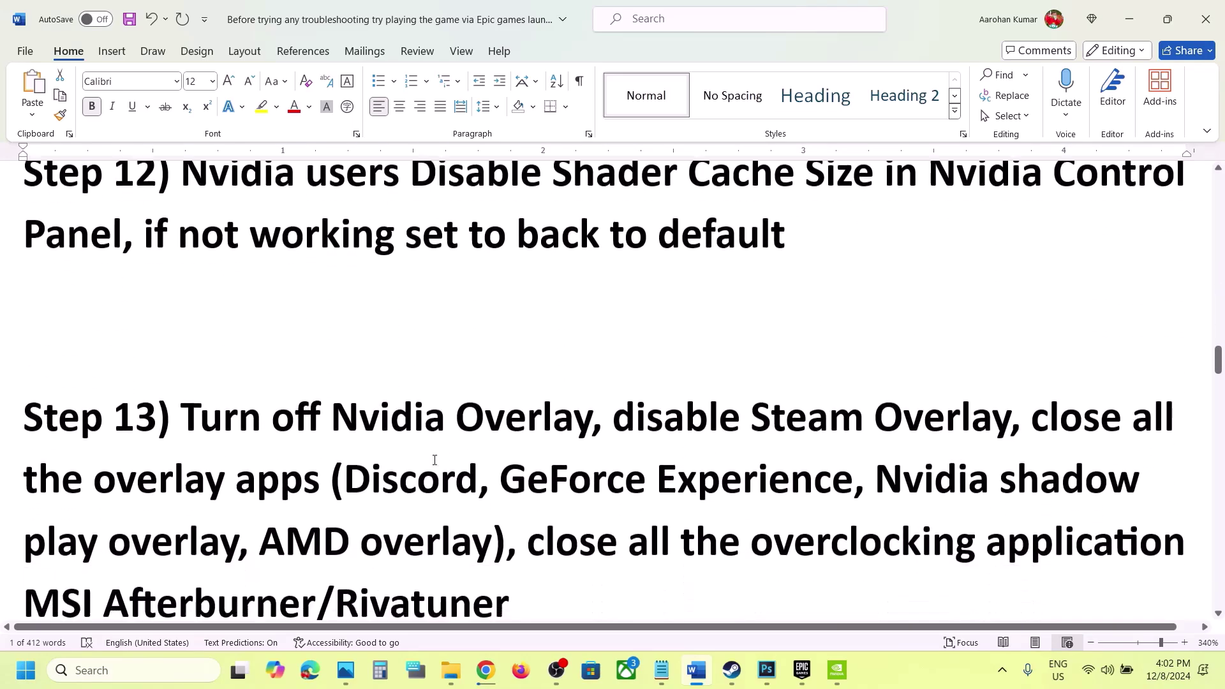
{"action": "scroll", "coordinate": [434, 460], "scroll_direction": "down", "scroll_amount": 8}
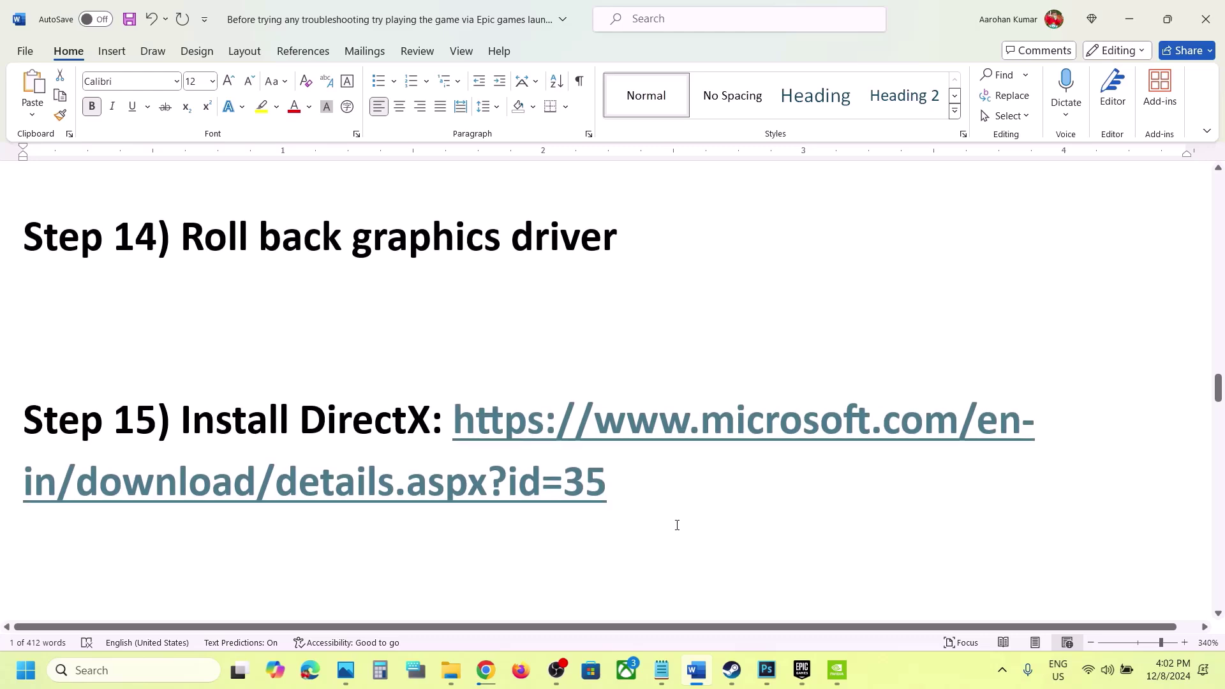
{"action": "left_click_drag", "start_coordinate": [632, 485], "coordinate": [526, 446]}
{"action": "key", "text": "ctrl+c"}
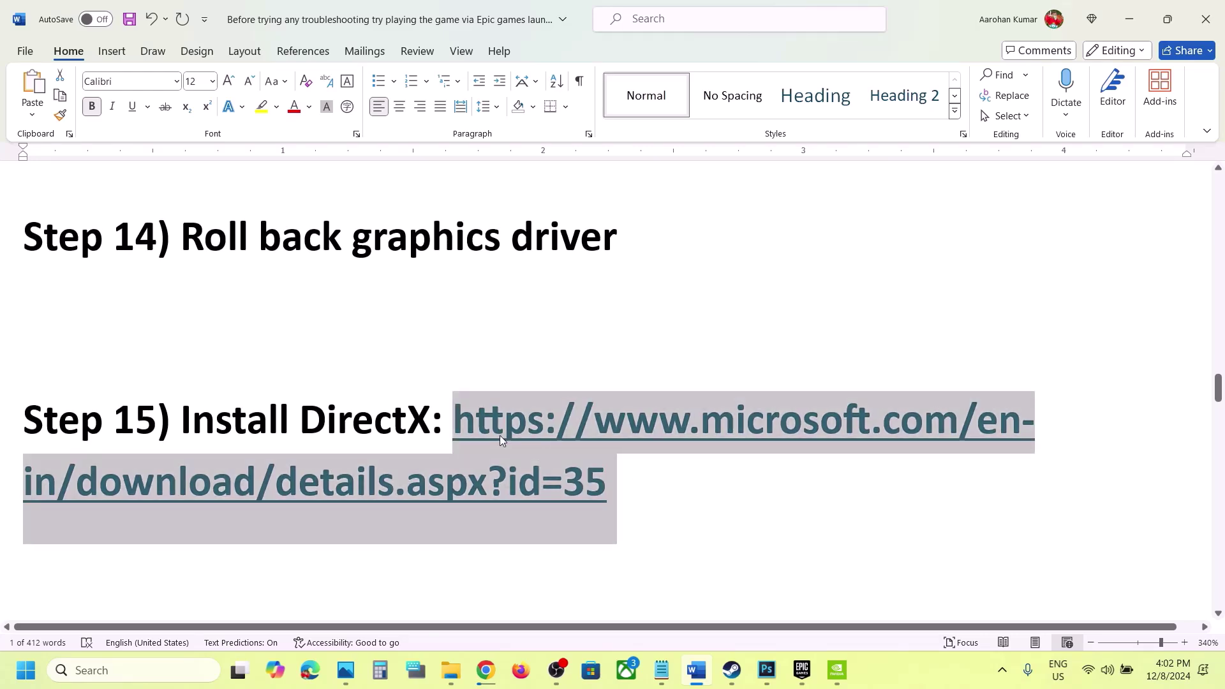
Open the copied DirectX link in a new Chrome tab and download the English DirectX End-User Runtime Web Installer.
{"action": "left_click", "coordinate": [485, 669]}
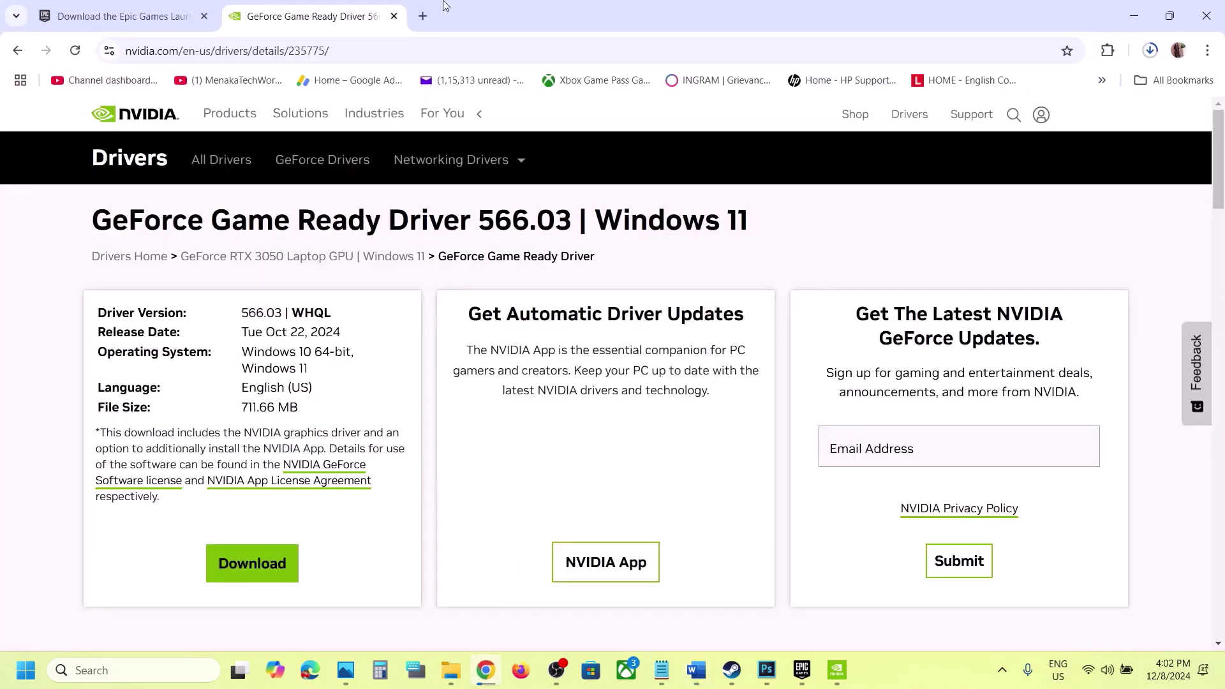
{"action": "left_click", "coordinate": [422, 16]}
{"action": "key", "text": "ctrl+v"}
{"action": "key", "text": "Return"}
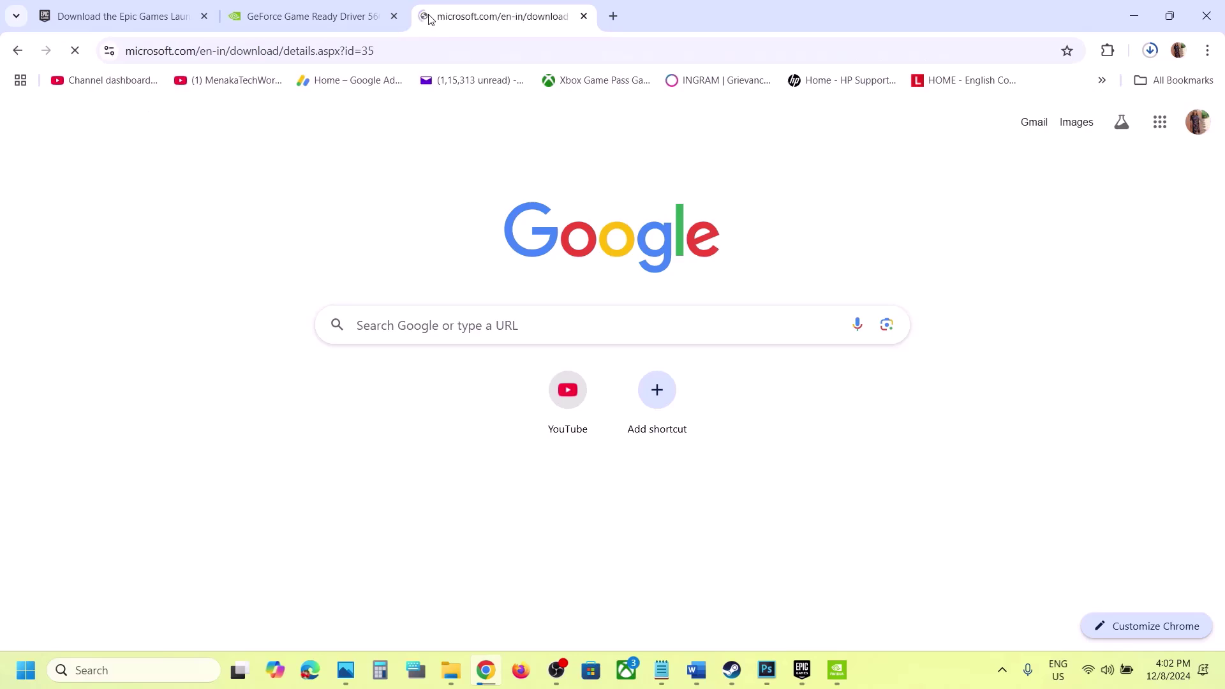
{"action": "scroll", "coordinate": [447, 258], "scroll_direction": "down", "scroll_amount": 3}
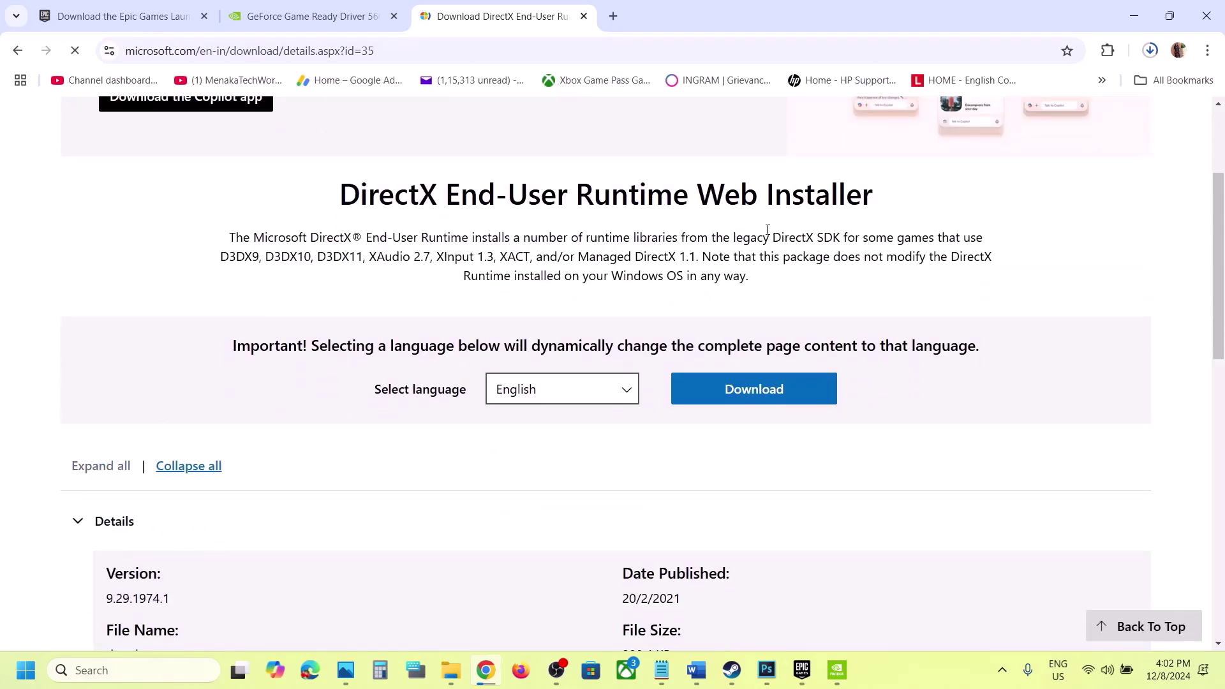
{"action": "left_click", "coordinate": [740, 388]}
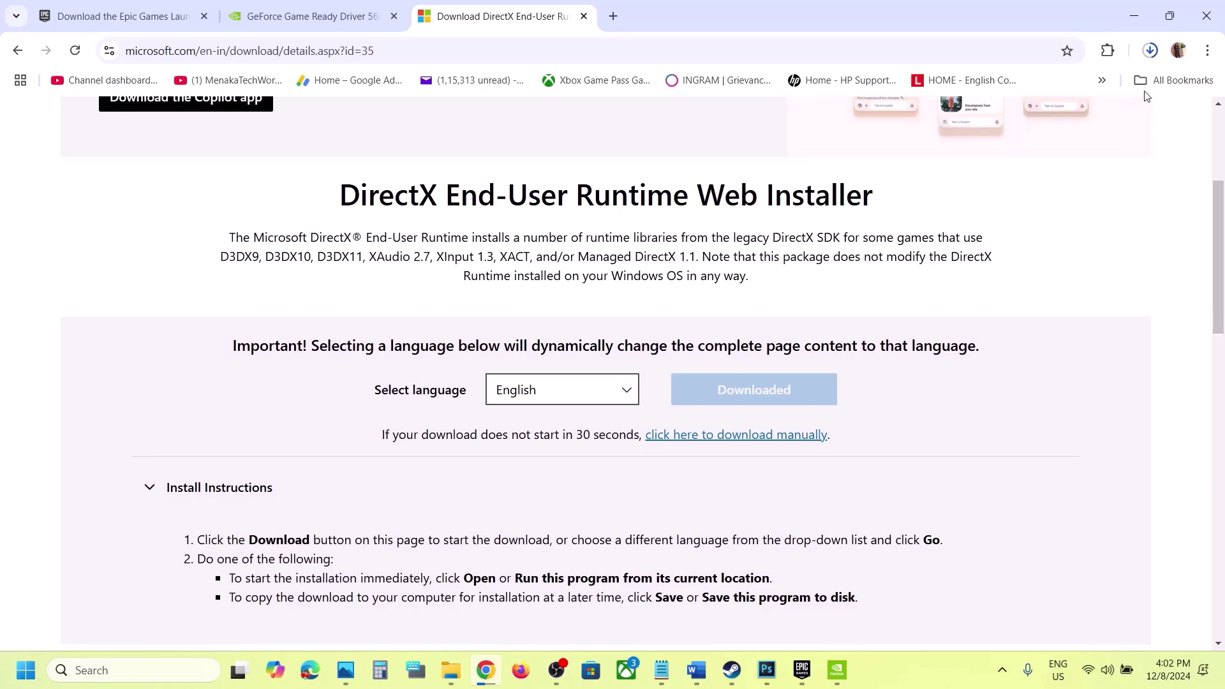
Run the downloaded dxwebsetup (1).exe, accept the license agreement and continue past the Bing Bar offer to DirectX Setup.
{"action": "left_click", "coordinate": [1150, 51]}
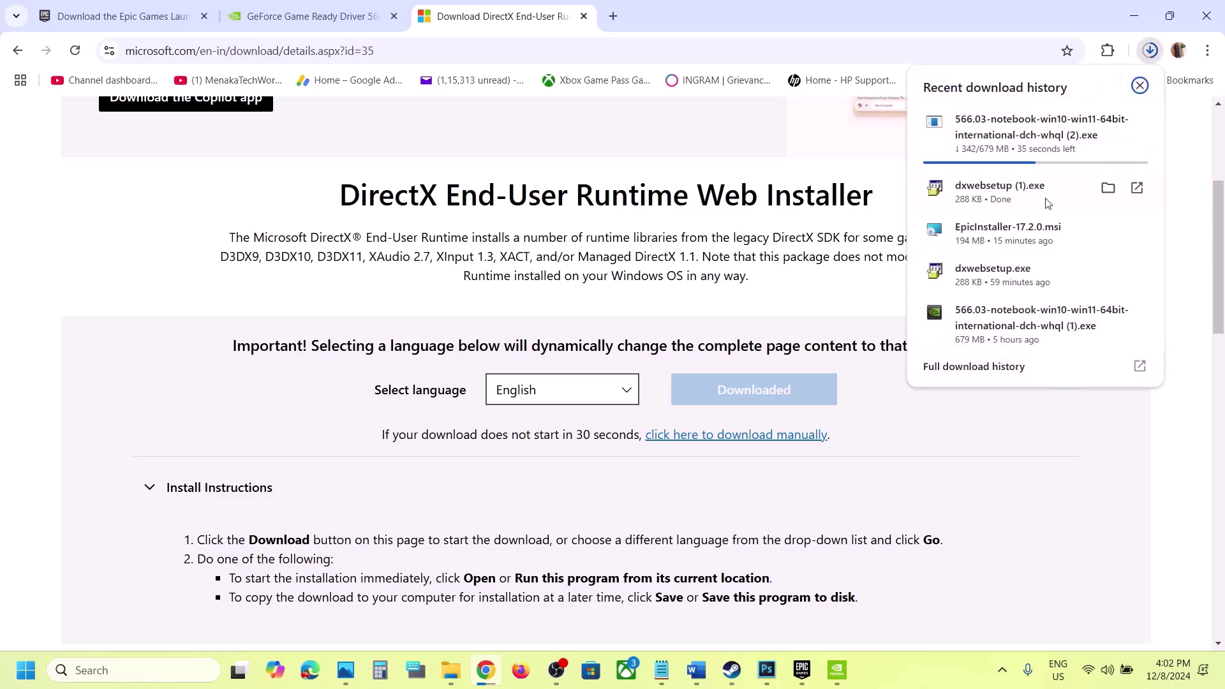
{"action": "left_click", "coordinate": [1013, 191]}
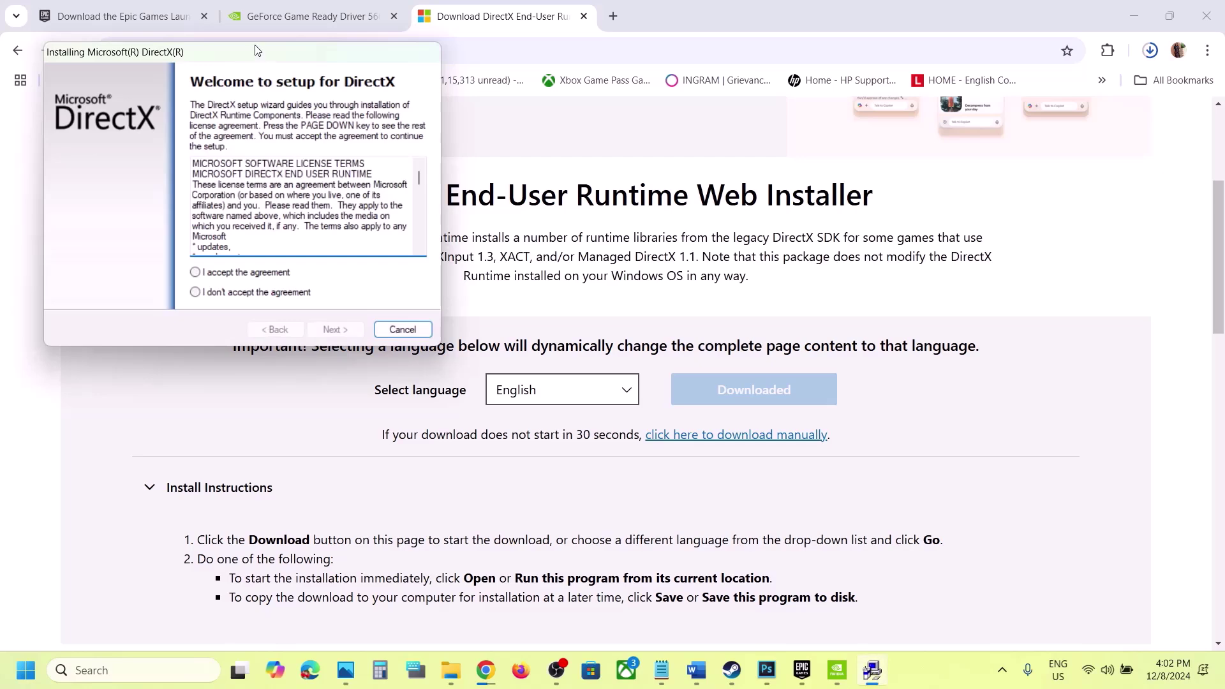
{"action": "left_click_drag", "start_coordinate": [255, 49], "coordinate": [504, 134]}
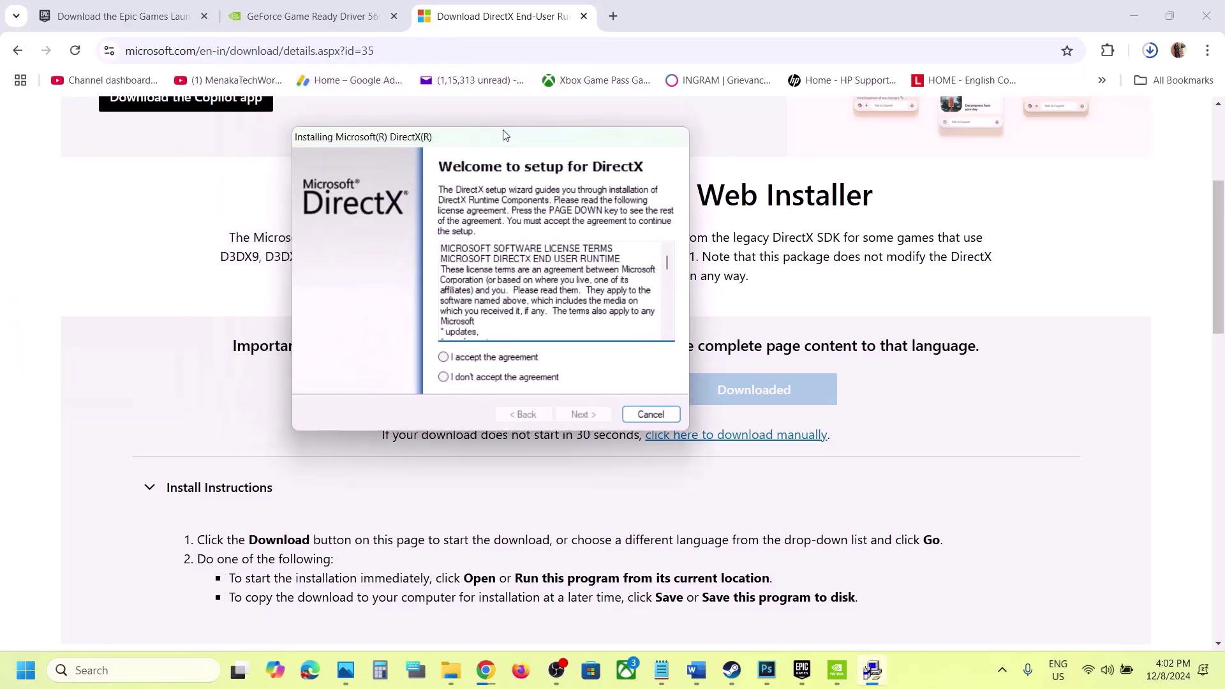
{"action": "left_click", "coordinate": [464, 359]}
{"action": "left_click", "coordinate": [582, 414]}
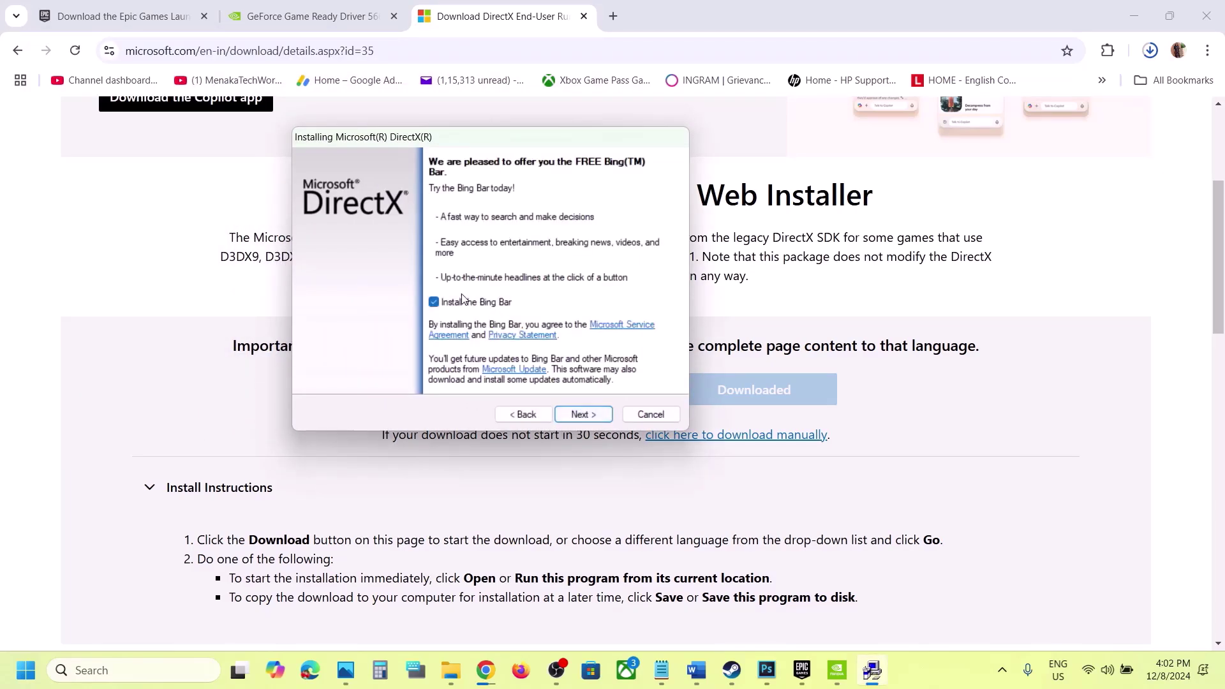
{"action": "left_click", "coordinate": [592, 414]}
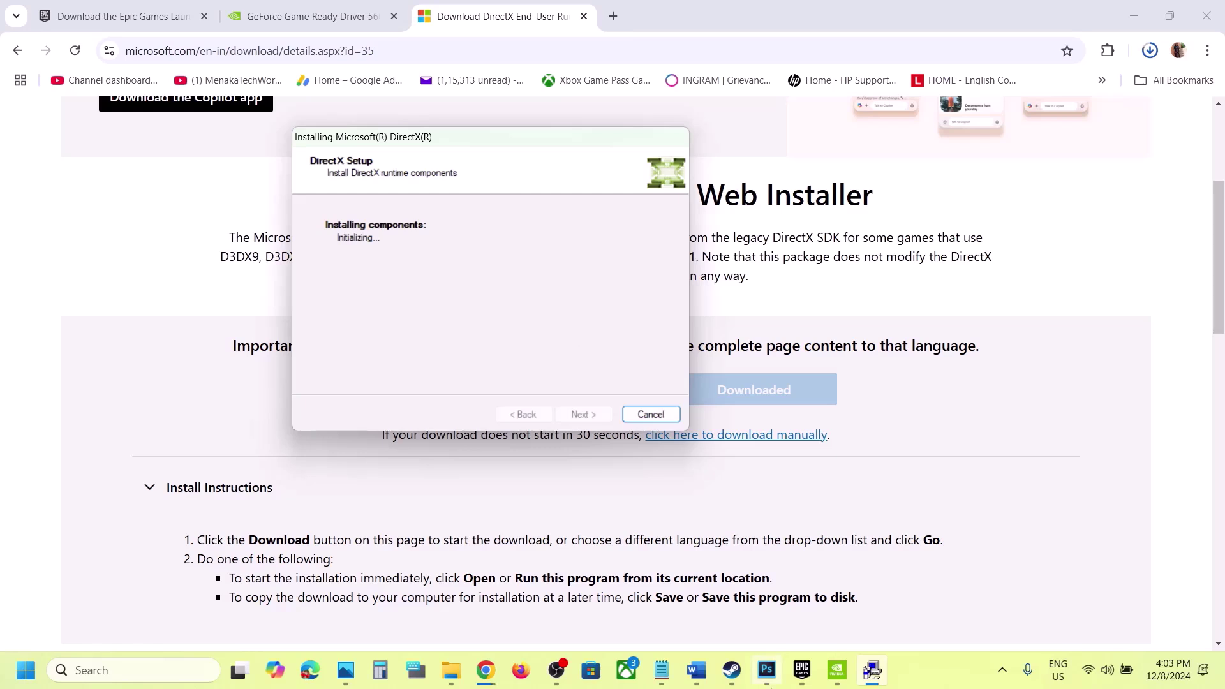
Switch to the Word document and highlight the Step 16 text "Turn Off/On VPN".
{"action": "left_click", "coordinate": [697, 677]}
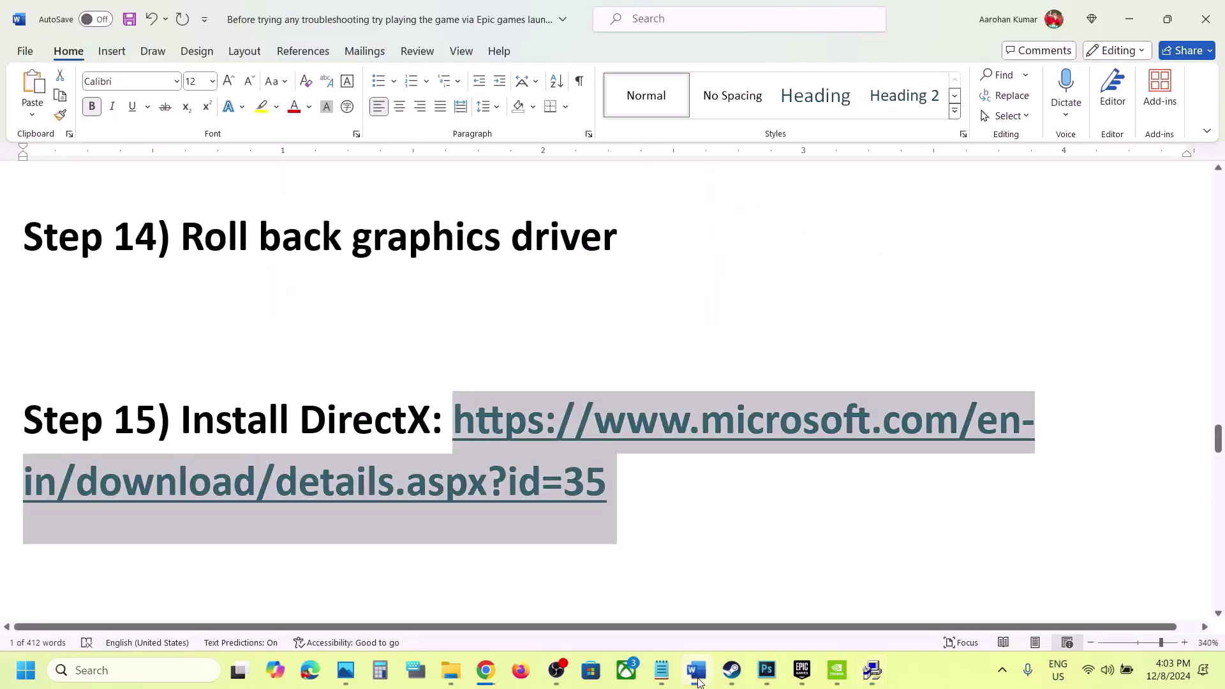
{"action": "scroll", "coordinate": [469, 492], "scroll_direction": "down", "scroll_amount": 5}
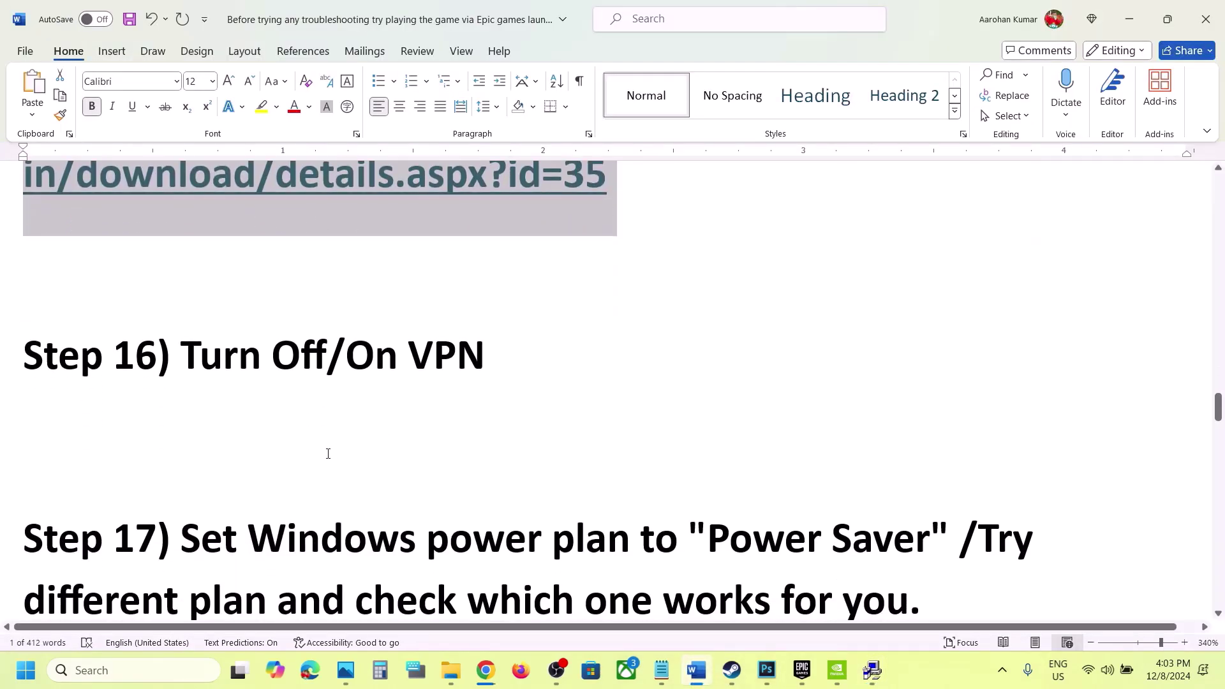
{"action": "left_click_drag", "start_coordinate": [196, 371], "coordinate": [501, 349]}
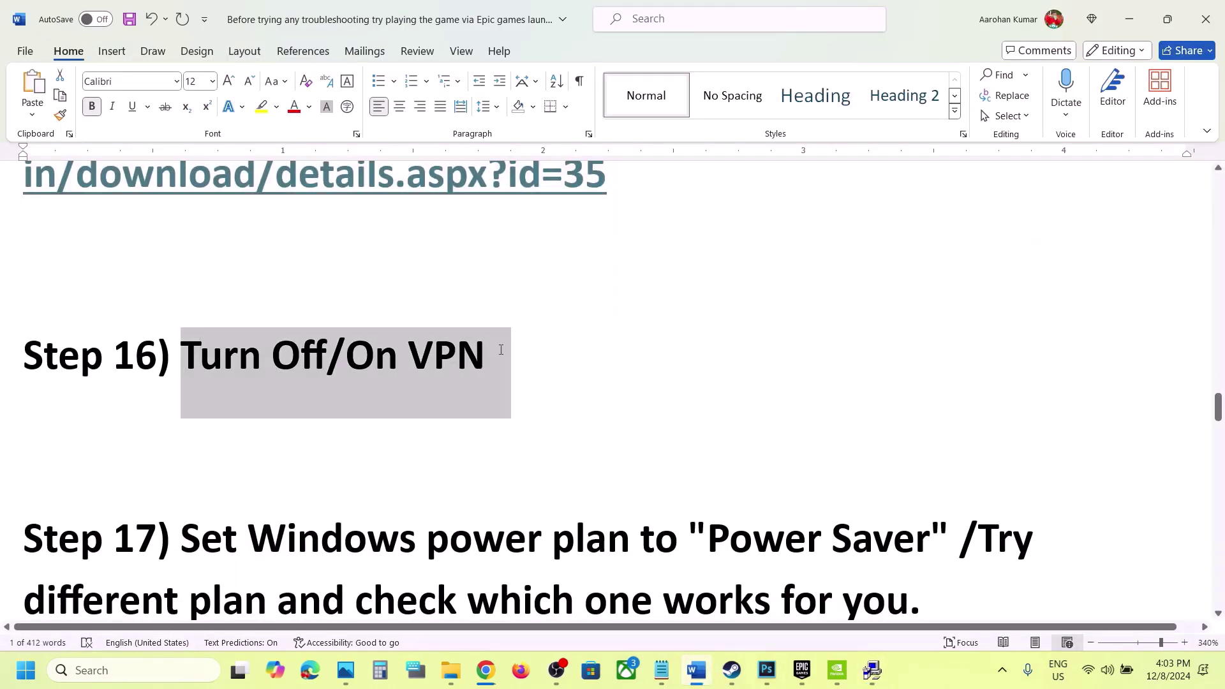
{"action": "left_click", "coordinate": [499, 350]}
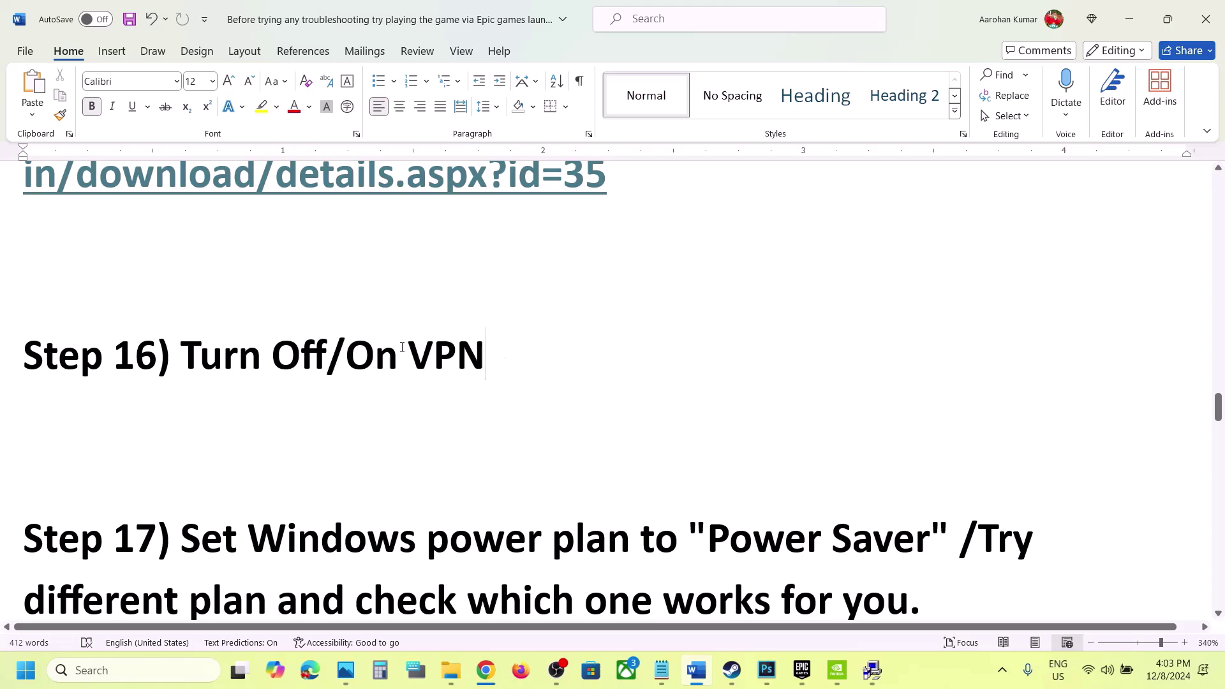
{"action": "left_click_drag", "start_coordinate": [381, 348], "coordinate": [356, 348]}
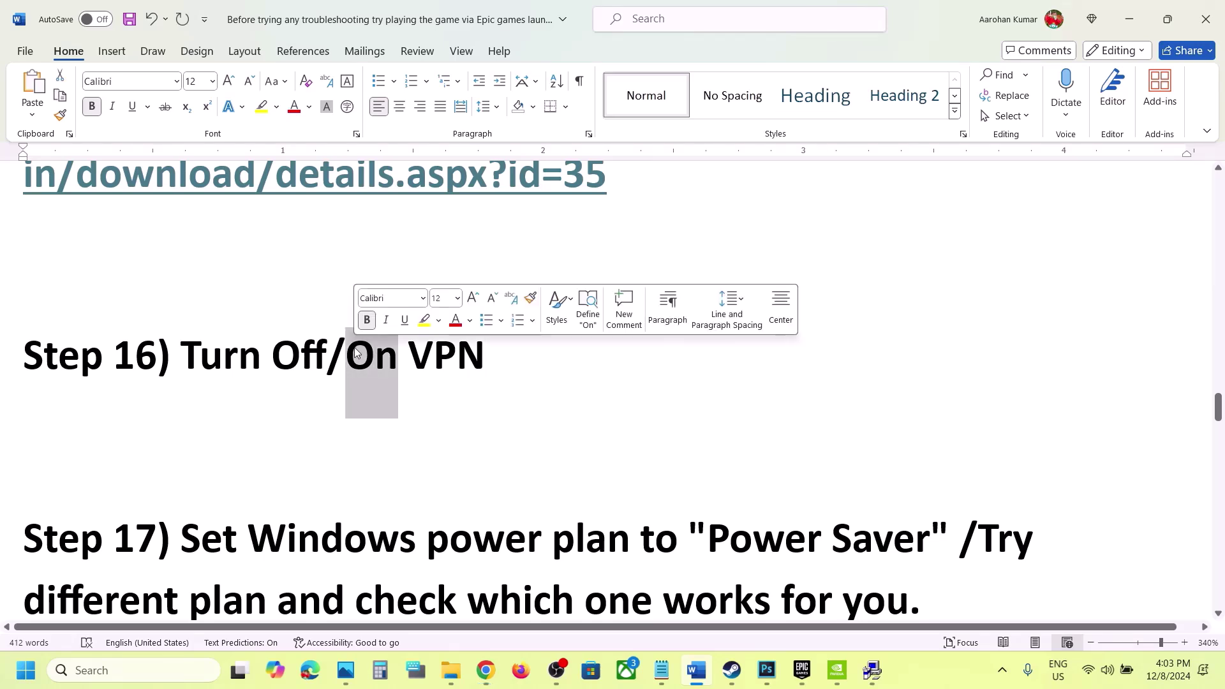
{"action": "left_click_drag", "start_coordinate": [173, 359], "coordinate": [553, 334]}
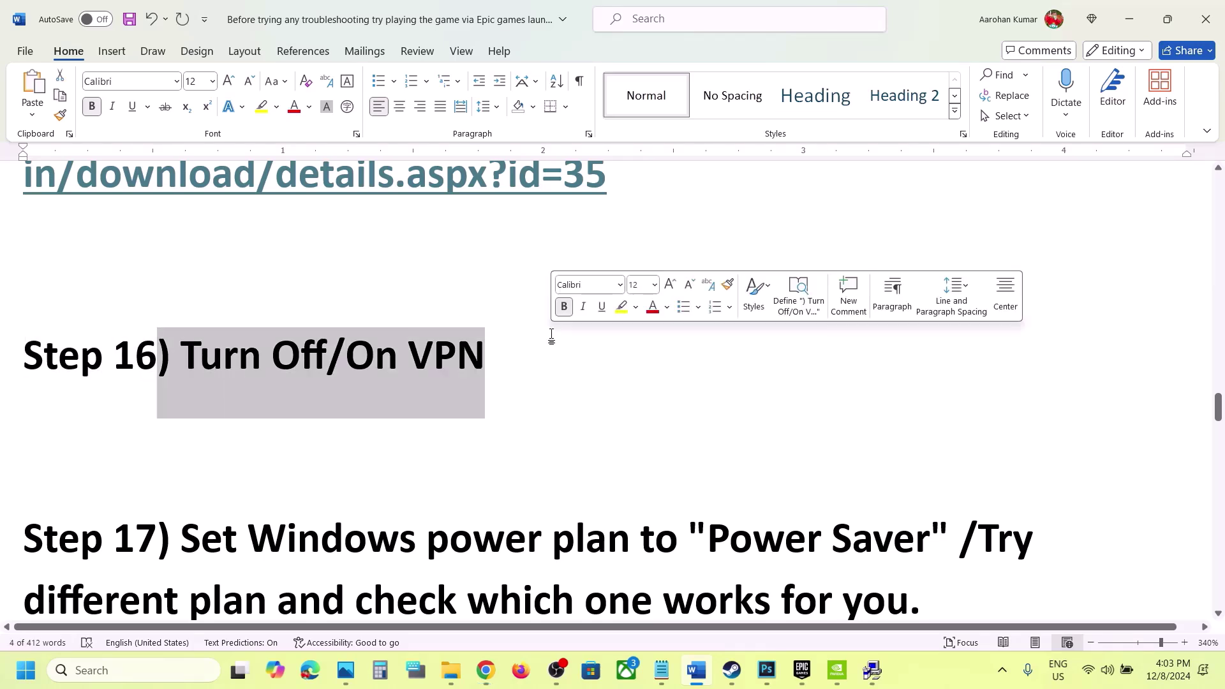
{"action": "scroll", "coordinate": [552, 334], "scroll_direction": "up", "scroll_amount": 2}
Go to Step 17 and read through its instruction on setting the Windows power plan.
{"action": "scroll", "coordinate": [552, 333], "scroll_direction": "down", "scroll_amount": 5}
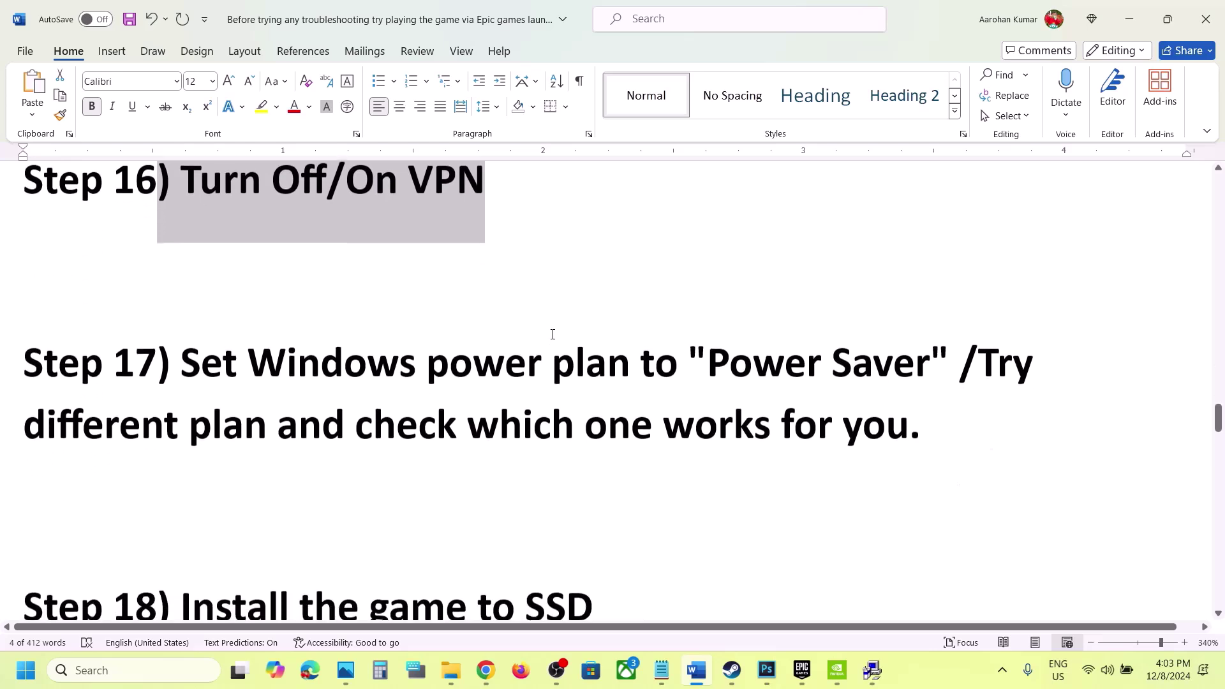
{"action": "scroll", "coordinate": [552, 335], "scroll_direction": "up", "scroll_amount": 1}
{"action": "left_click_drag", "start_coordinate": [186, 403], "coordinate": [894, 416]}
{"action": "left_click", "coordinate": [893, 415]}
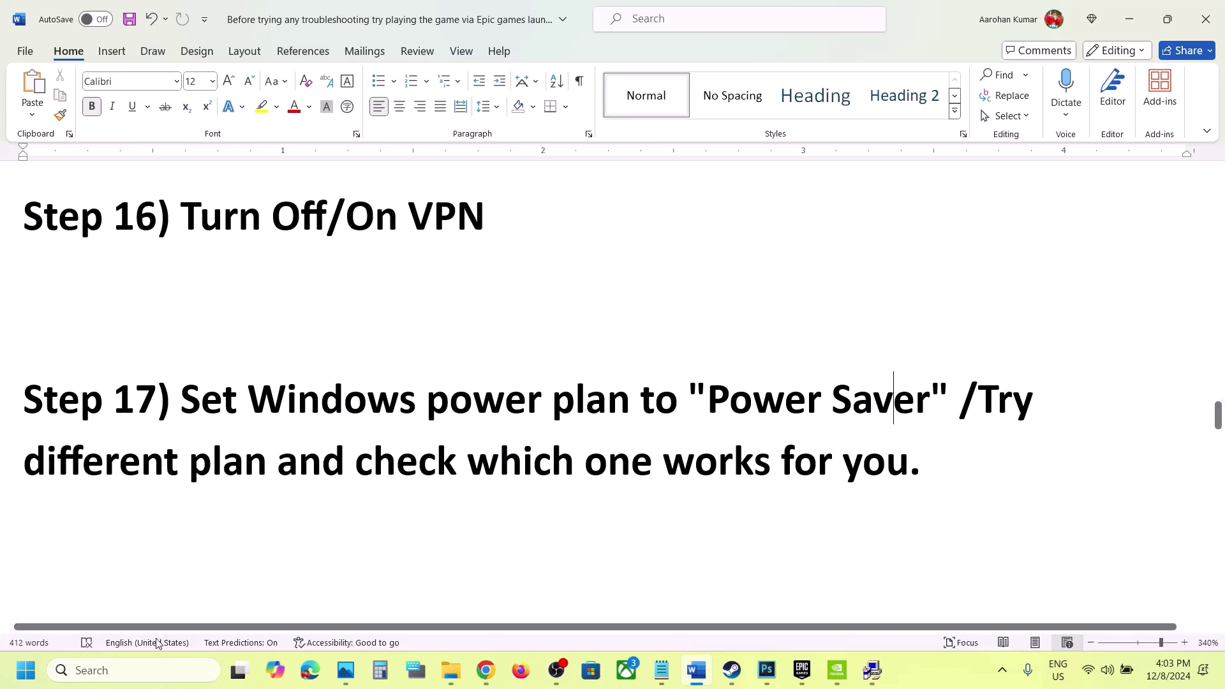
Search Windows for Control Panel and open Power Options under Hardware and Sound.
{"action": "left_click", "coordinate": [133, 670]}
{"action": "type", "text": "control"}
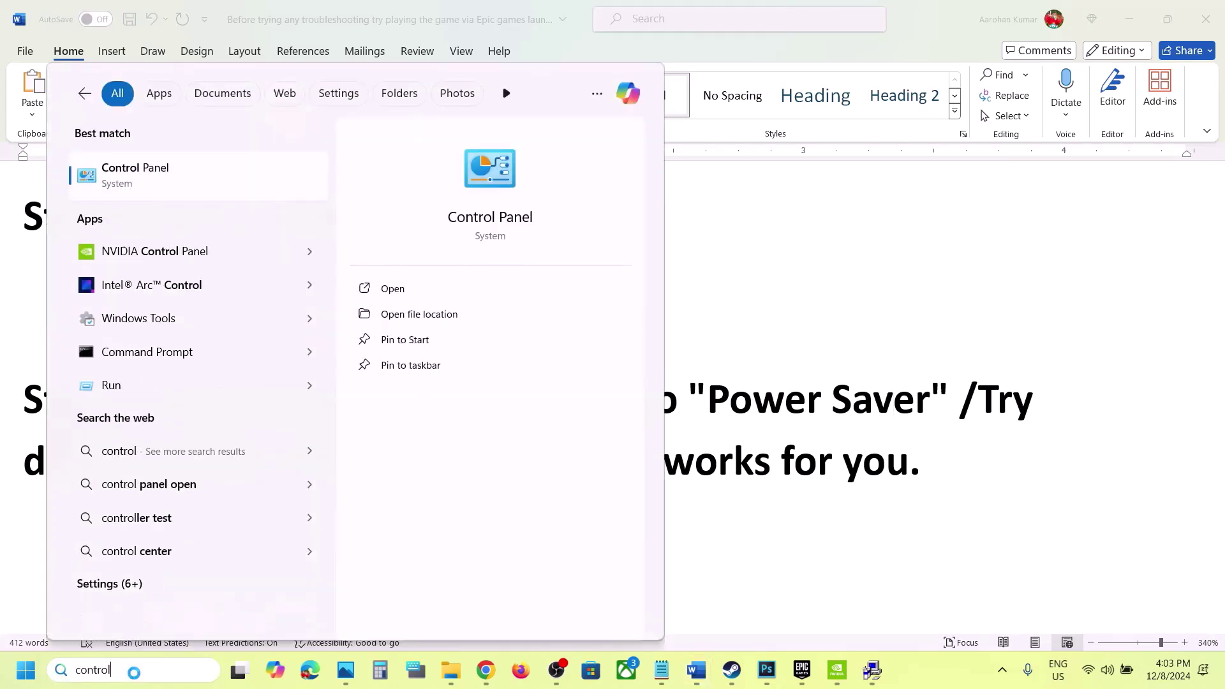
{"action": "key", "text": "Return"}
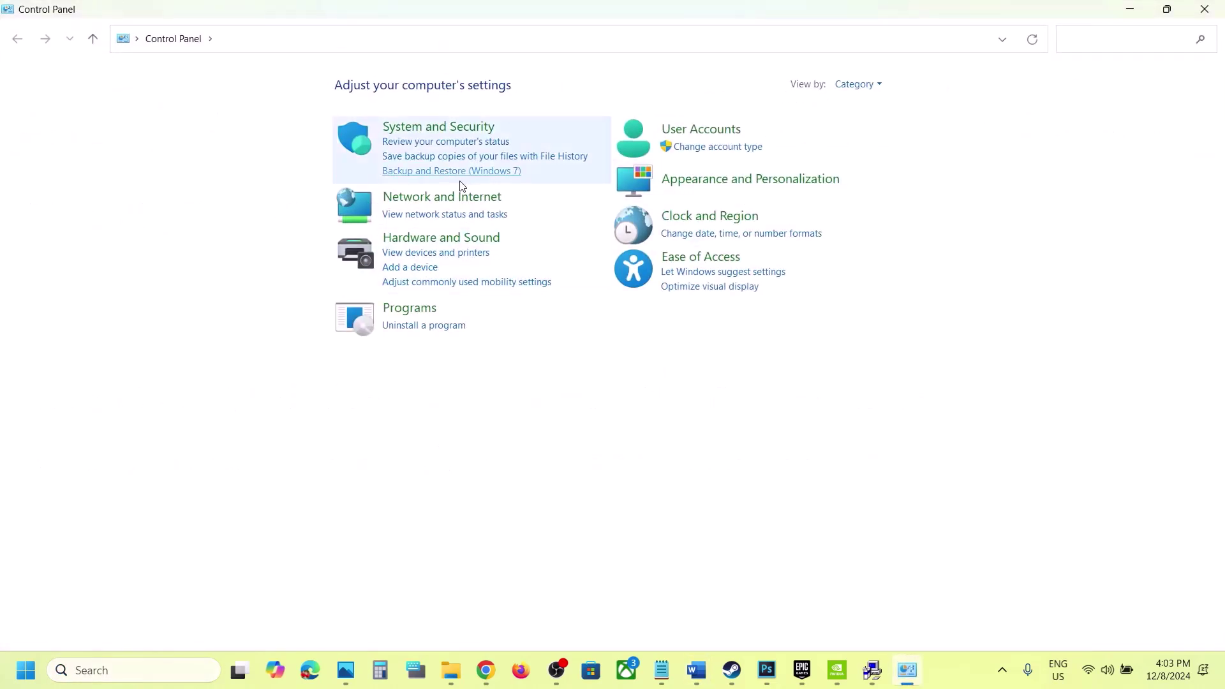
{"action": "left_click", "coordinate": [432, 239]}
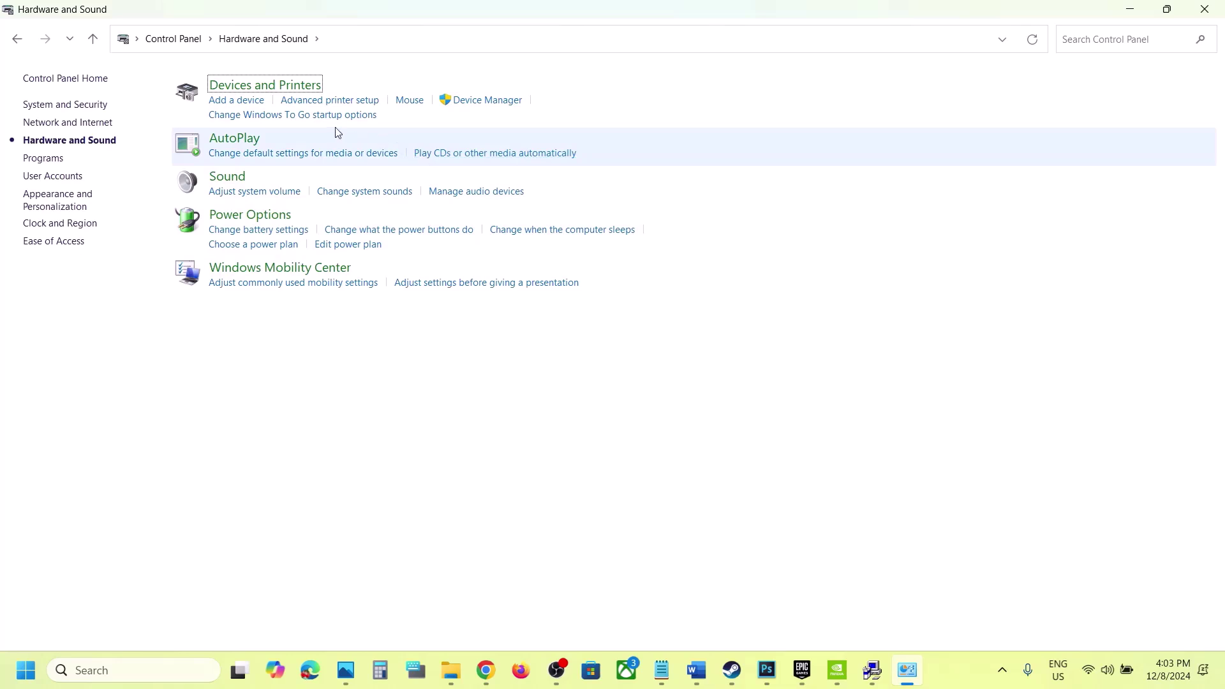
{"action": "left_click", "coordinate": [254, 217]}
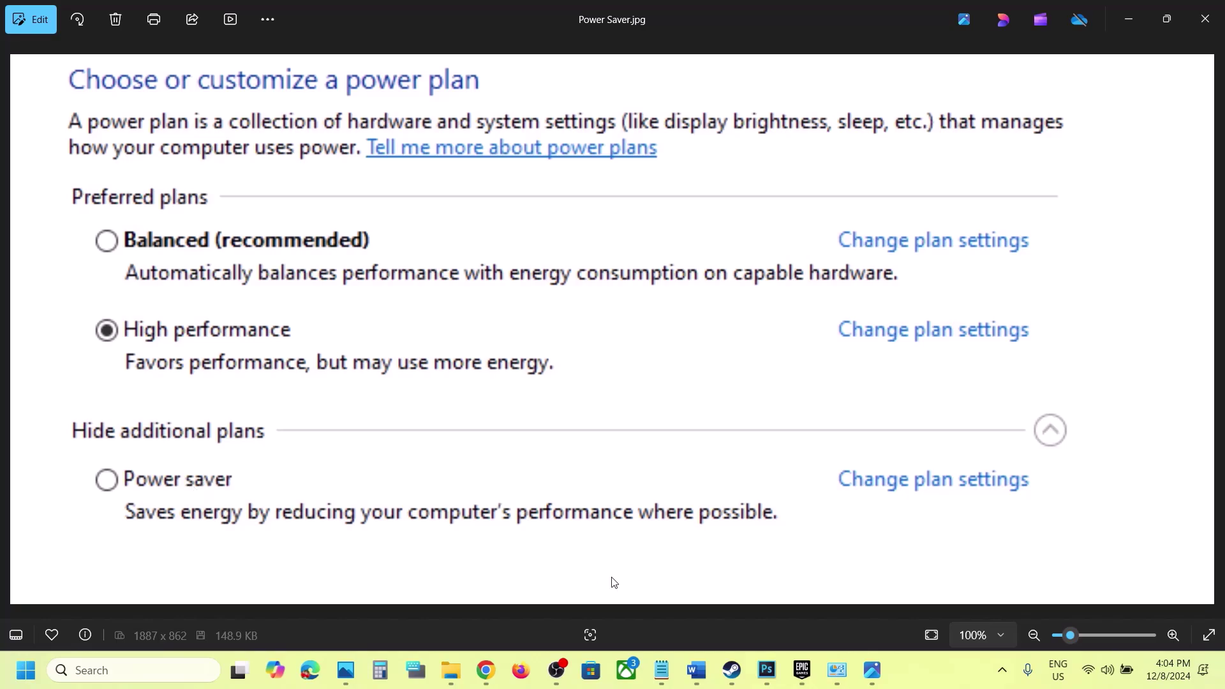
Return to the Word document and highlight the Step 18 text "Install the game to SSD".
{"action": "left_click", "coordinate": [731, 669]}
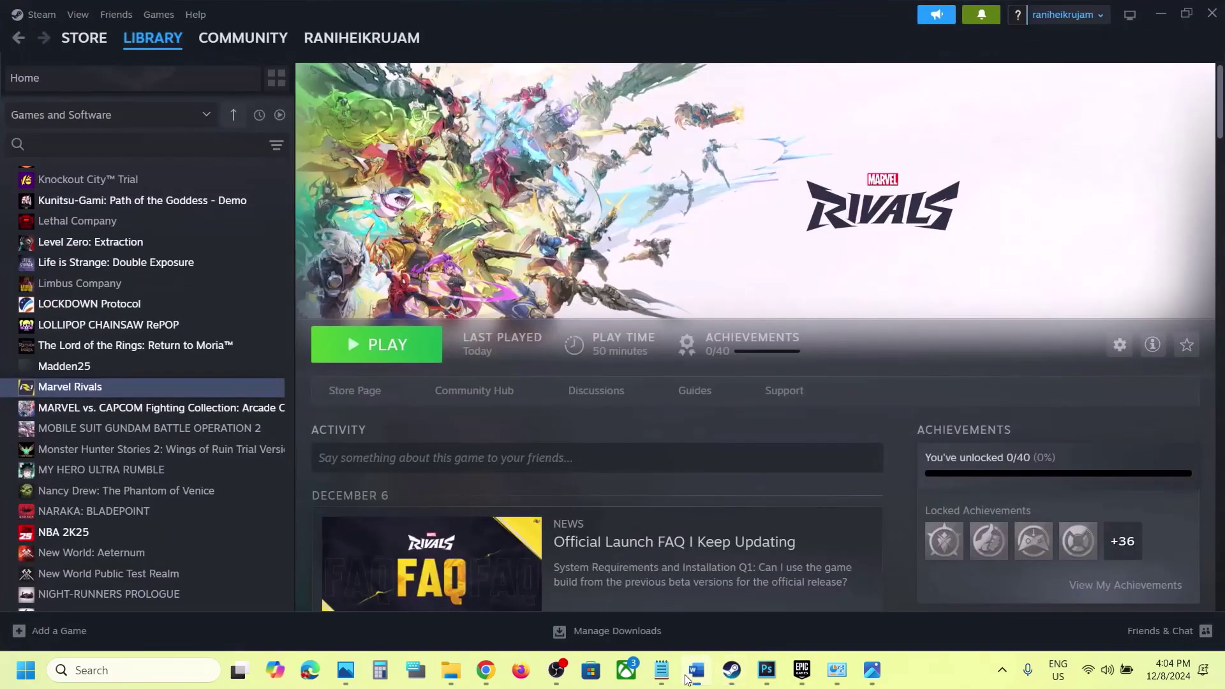
{"action": "left_click", "coordinate": [687, 676]}
{"action": "scroll", "coordinate": [562, 542], "scroll_direction": "down", "scroll_amount": 3}
{"action": "scroll", "coordinate": [390, 521], "scroll_direction": "up", "scroll_amount": 1}
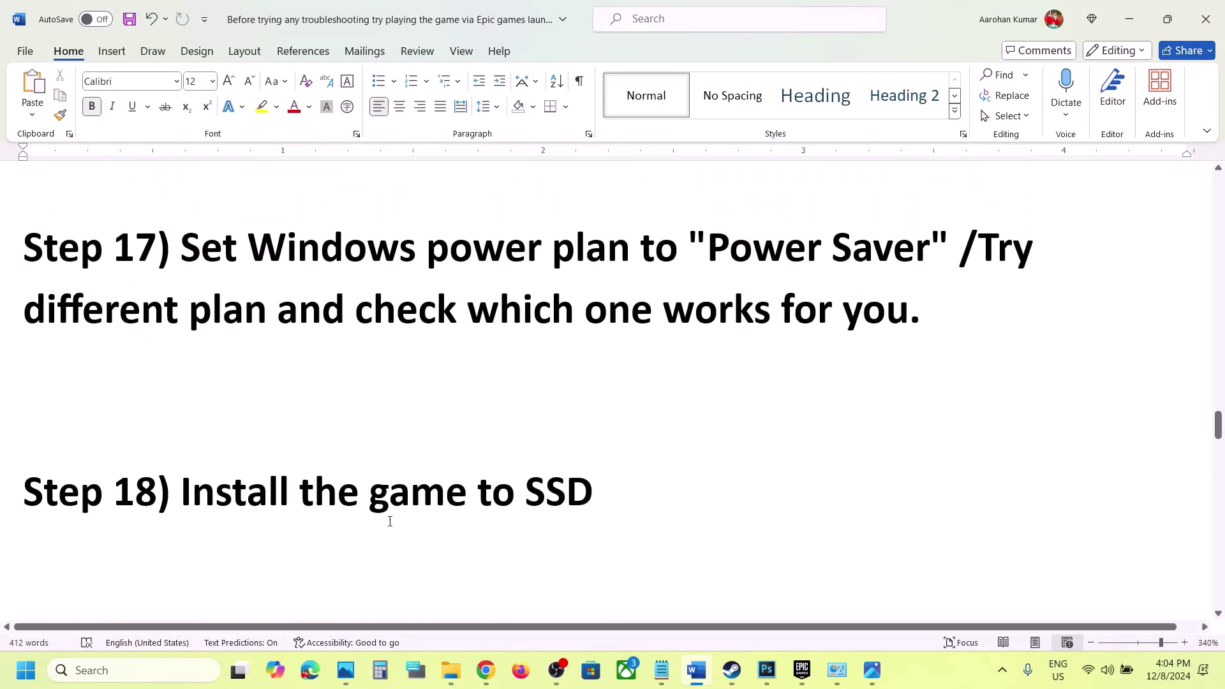
{"action": "left_click_drag", "start_coordinate": [215, 491], "coordinate": [580, 478]}
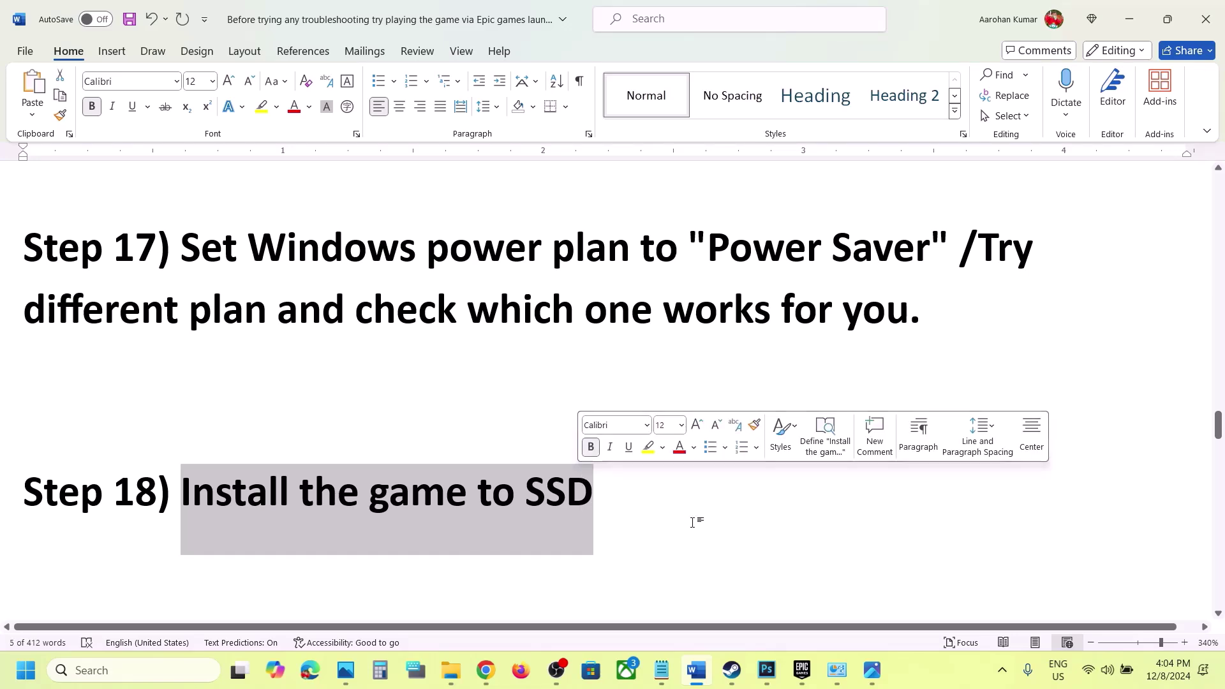
Switch to Steam and show the Manage options for Marvel Rivals, including Uninstall.
{"action": "left_click", "coordinate": [734, 673]}
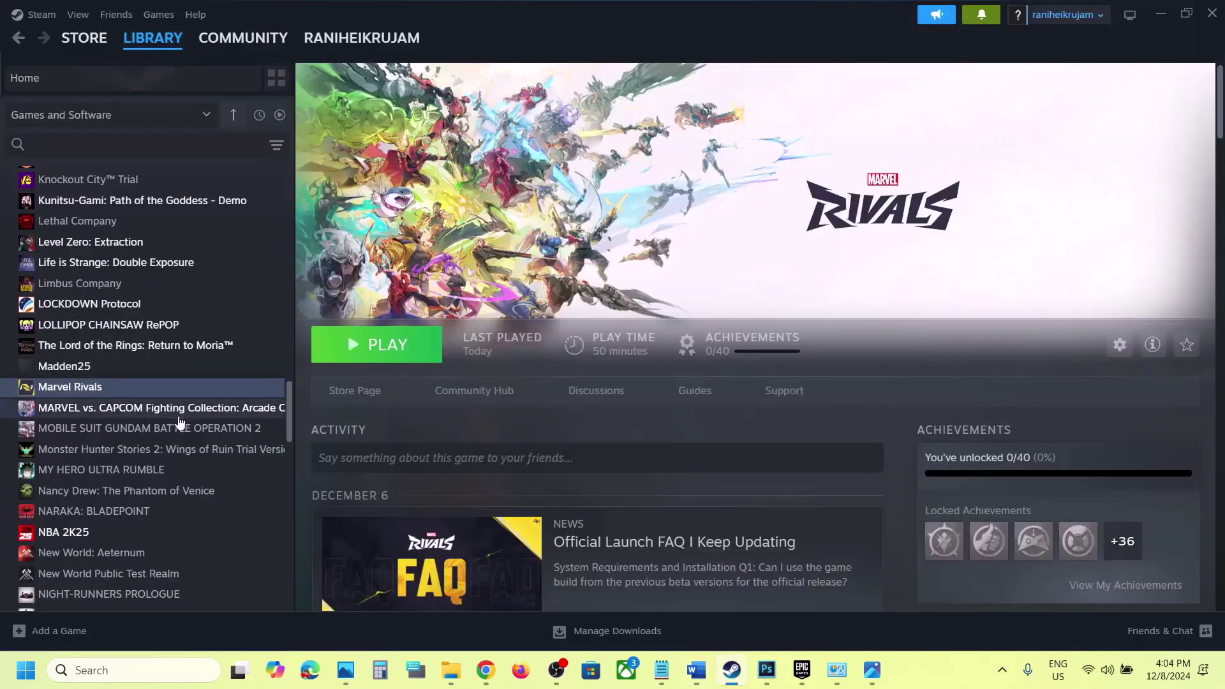
{"action": "right_click", "coordinate": [155, 390]}
{"action": "mouse_move", "coordinate": [220, 481]}
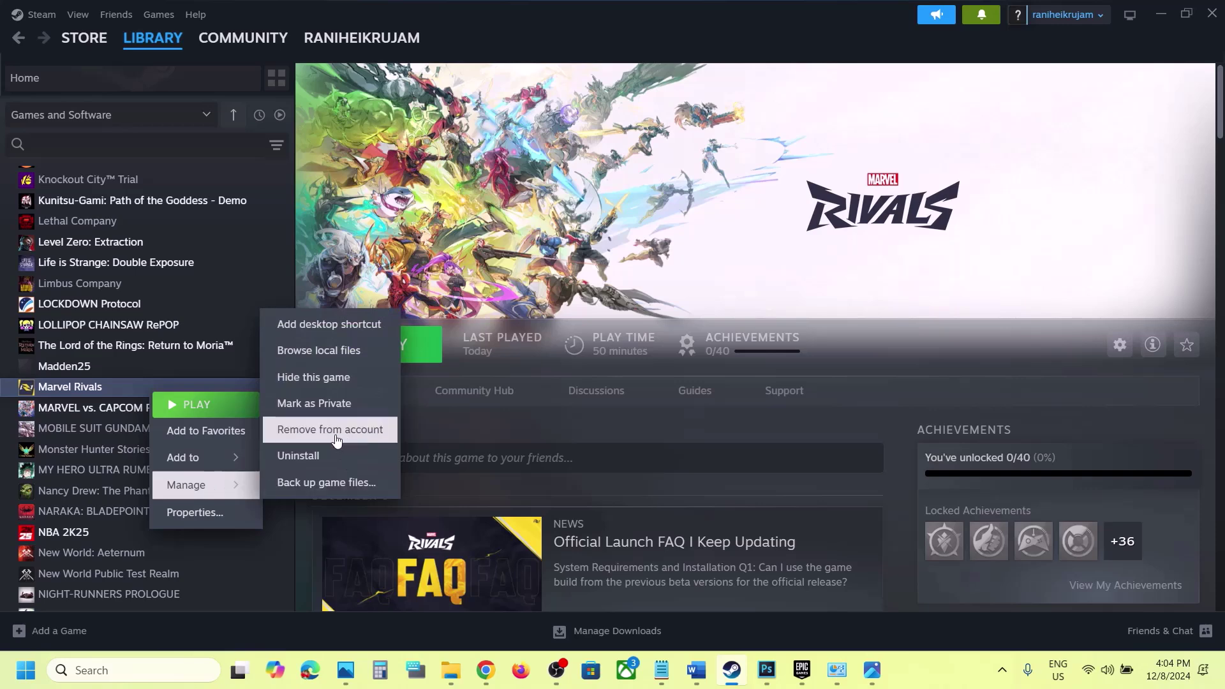
Switch back to the Word document and highlight the word "SSD" in Step 18.
{"action": "left_click", "coordinate": [694, 671]}
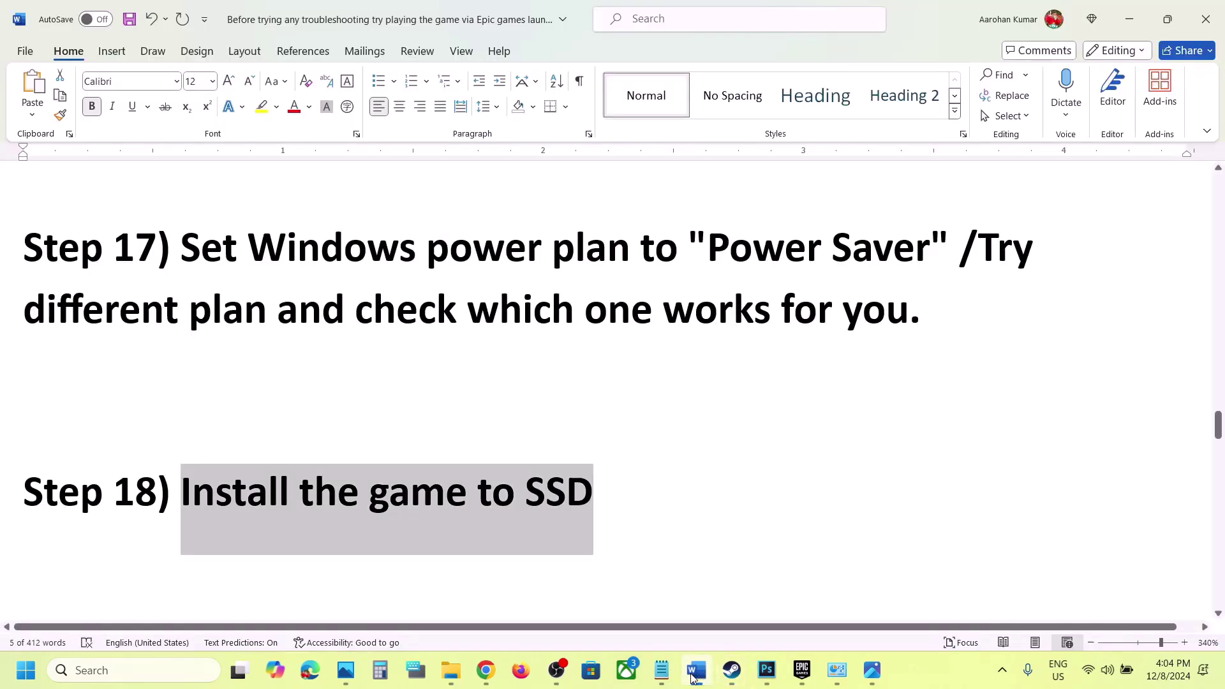
{"action": "left_click", "coordinate": [613, 501]}
{"action": "left_click_drag", "start_coordinate": [628, 487], "coordinate": [532, 483]}
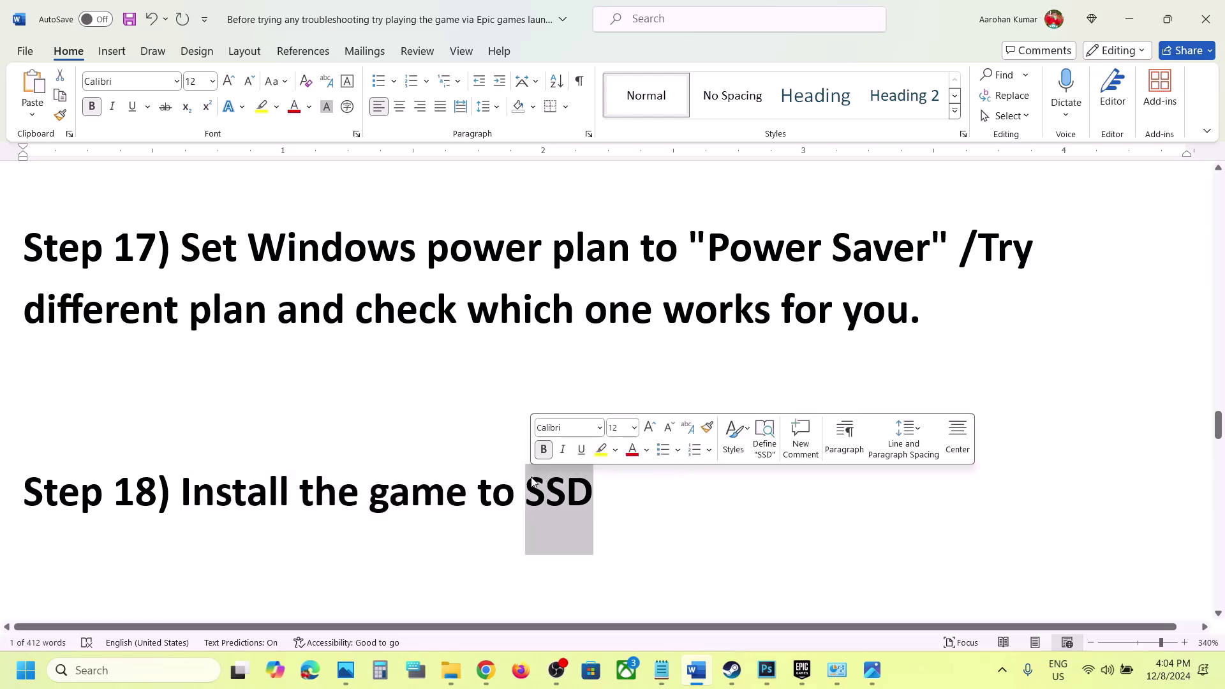
Move past Step 19 and highlight the Step 20 text "Update Windows to the latest version".
{"action": "scroll", "coordinate": [201, 499], "scroll_direction": "down", "scroll_amount": 5}
{"action": "scroll", "coordinate": [200, 498], "scroll_direction": "up", "scroll_amount": 5}
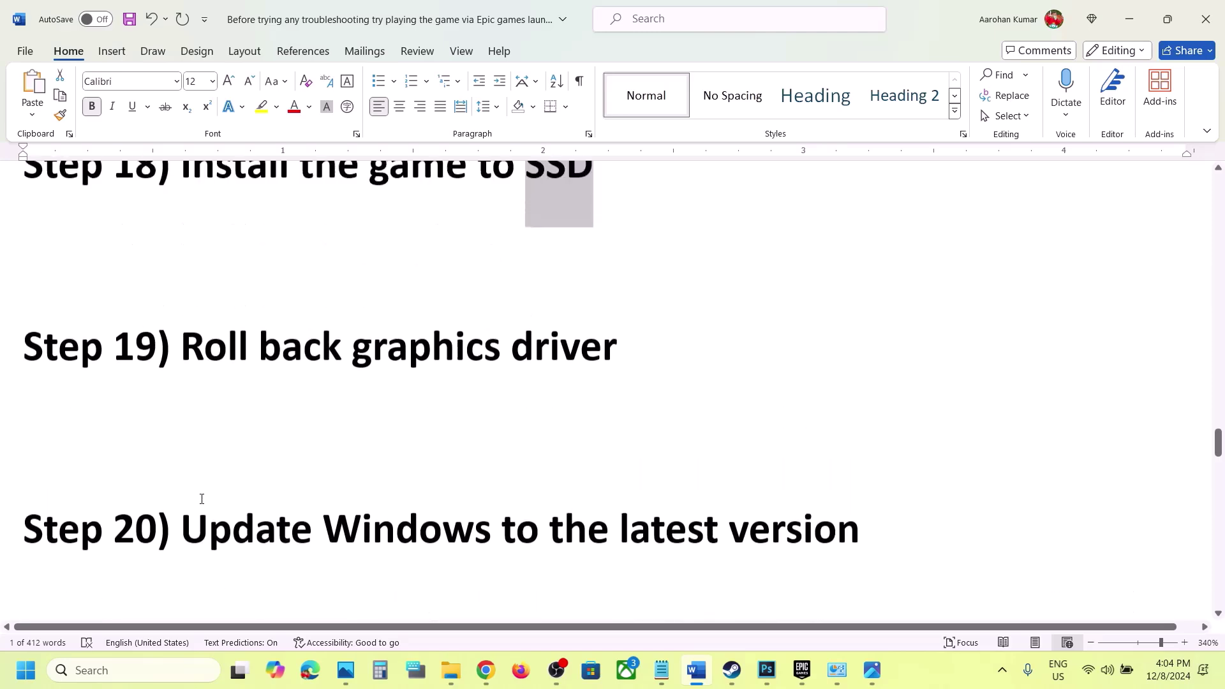
{"action": "scroll", "coordinate": [201, 498], "scroll_direction": "down", "scroll_amount": 1}
{"action": "scroll", "coordinate": [201, 499], "scroll_direction": "down", "scroll_amount": 6}
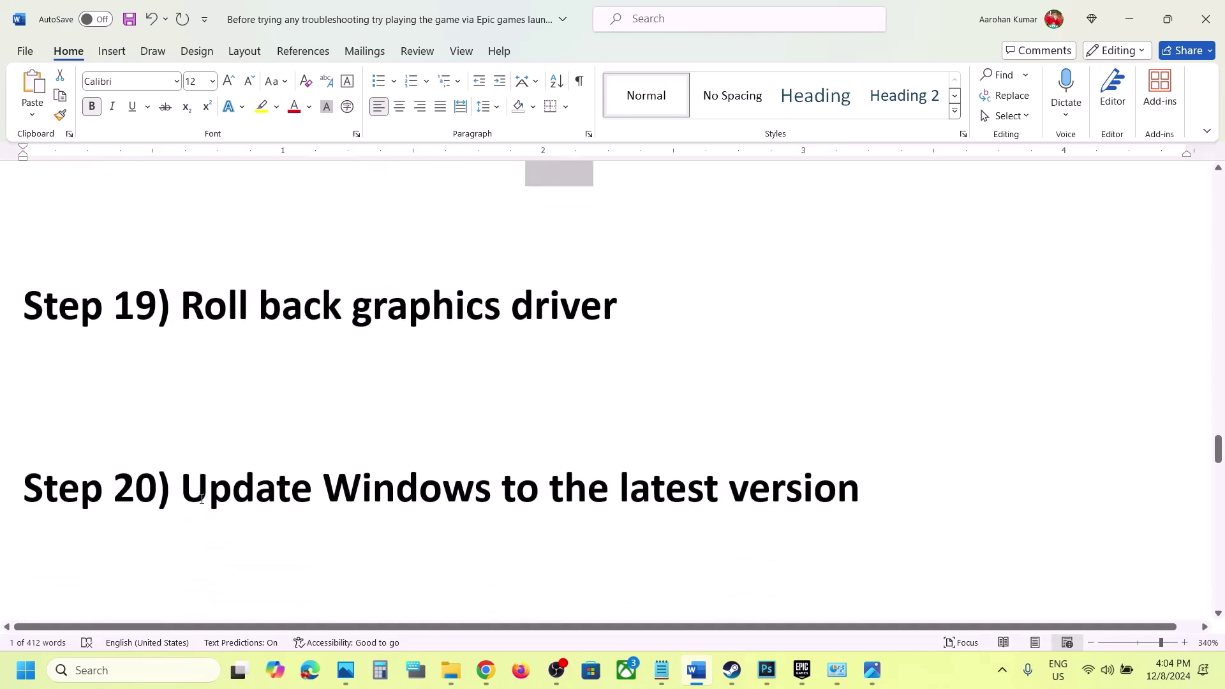
{"action": "left_click_drag", "start_coordinate": [227, 380], "coordinate": [789, 389]}
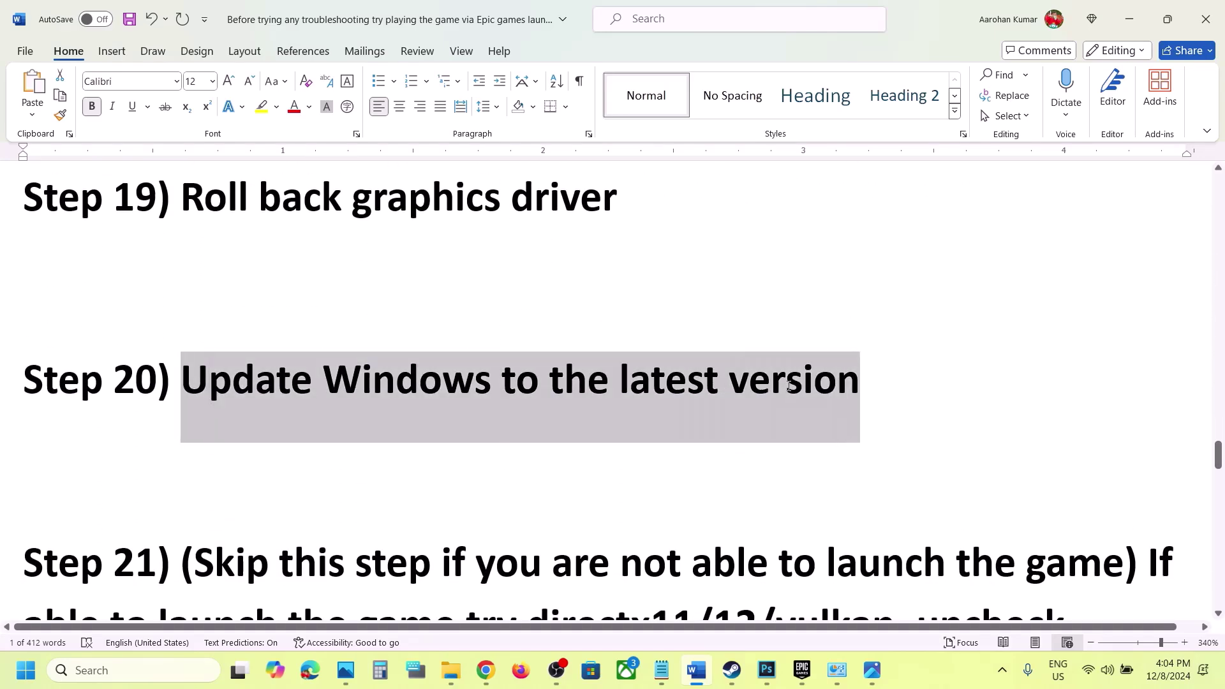
Open Windows Update in the Settings app and check for updates.
{"action": "key", "text": "super+i"}
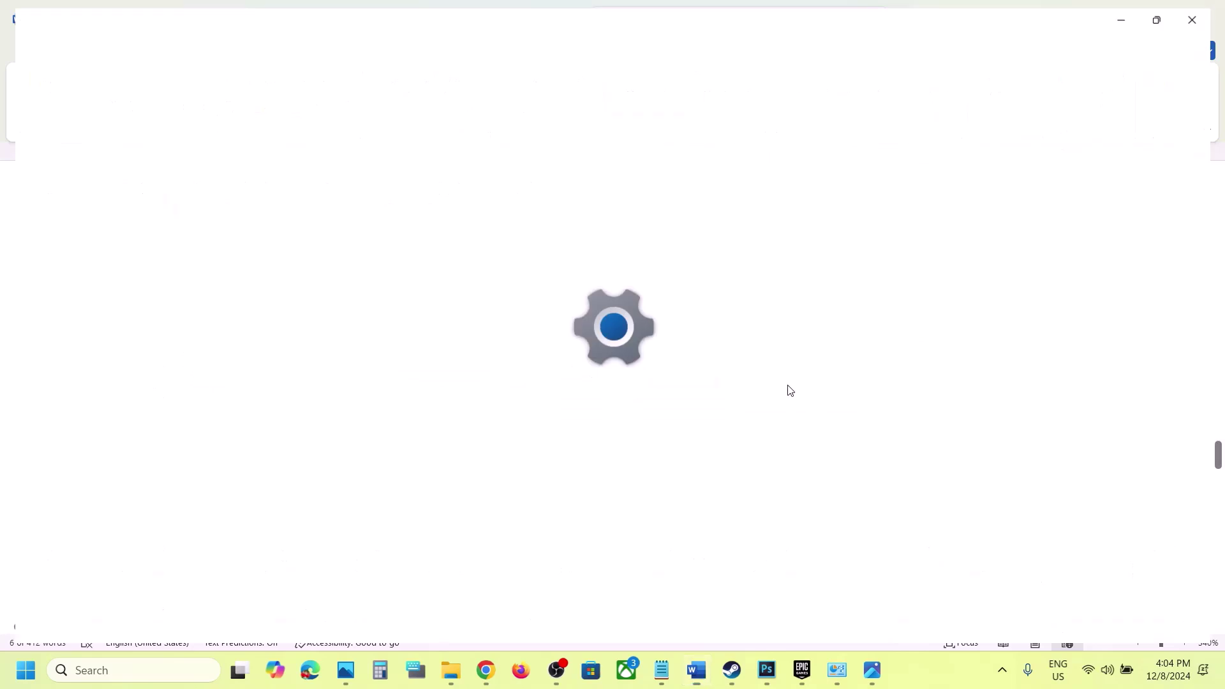
{"action": "left_click", "coordinate": [105, 525]}
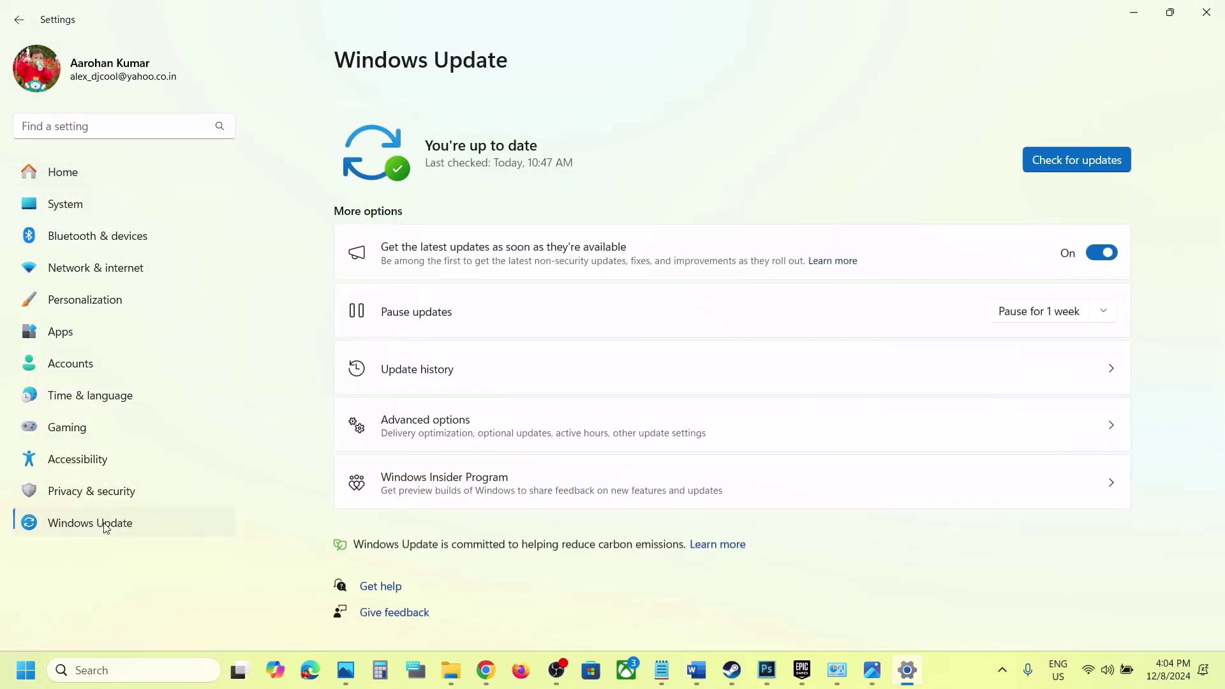
{"action": "left_click", "coordinate": [1065, 139]}
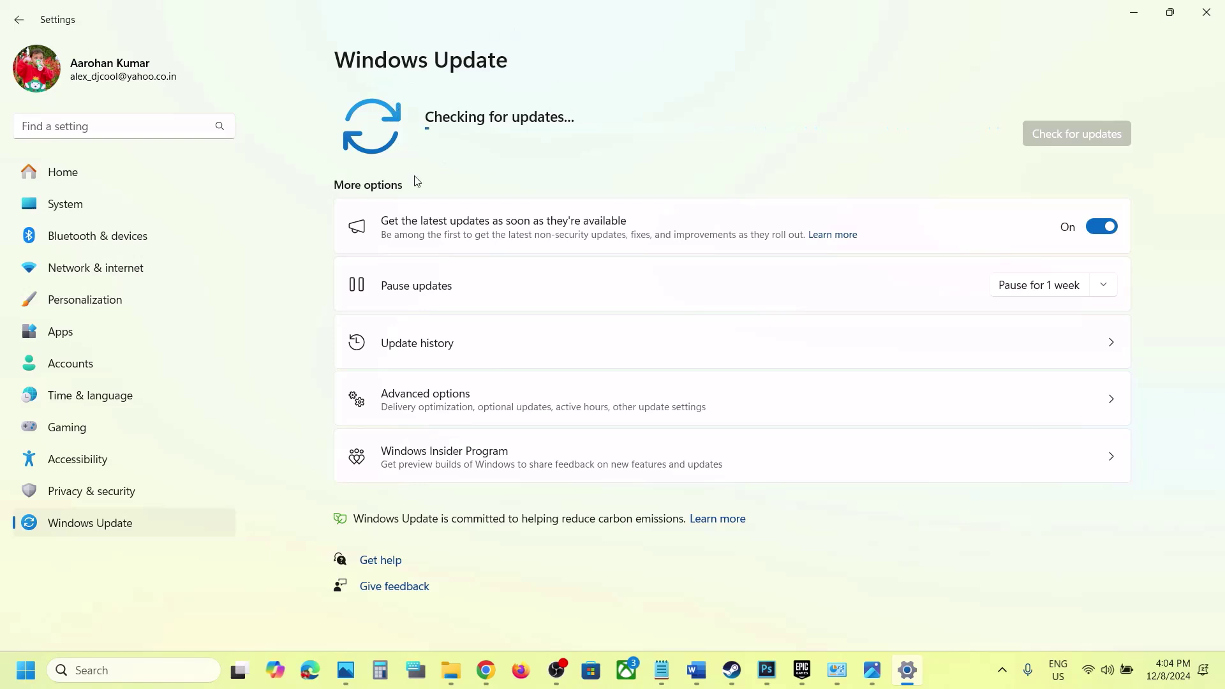
{"action": "key", "text": "super"}
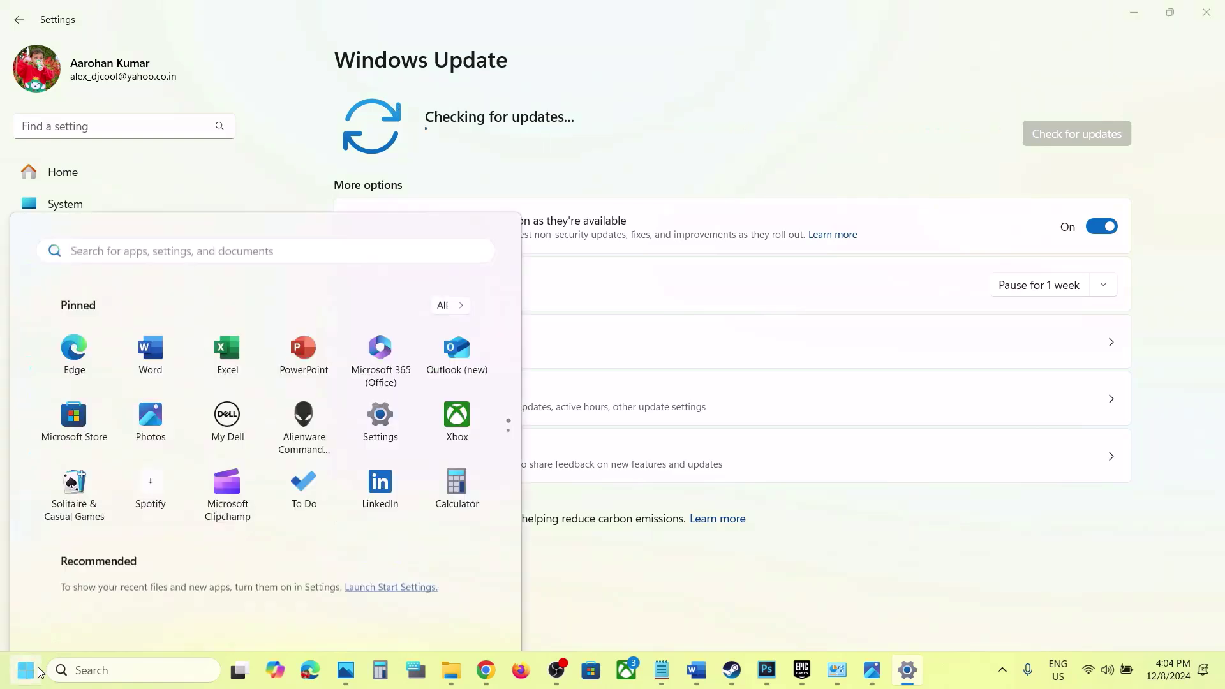
{"action": "left_click", "coordinate": [463, 614]}
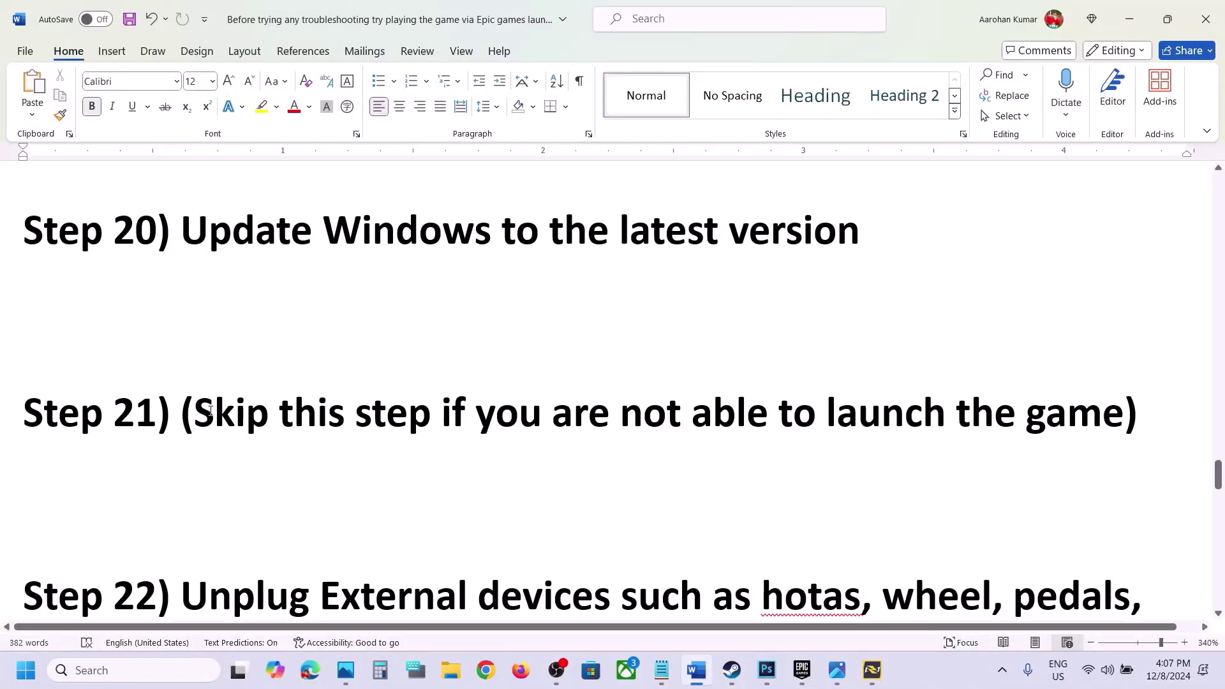
Highlight the Step 21 text, switch to the running Marvel Rivals game and open its display settings.
{"action": "left_click_drag", "start_coordinate": [208, 411], "coordinate": [1123, 414]}
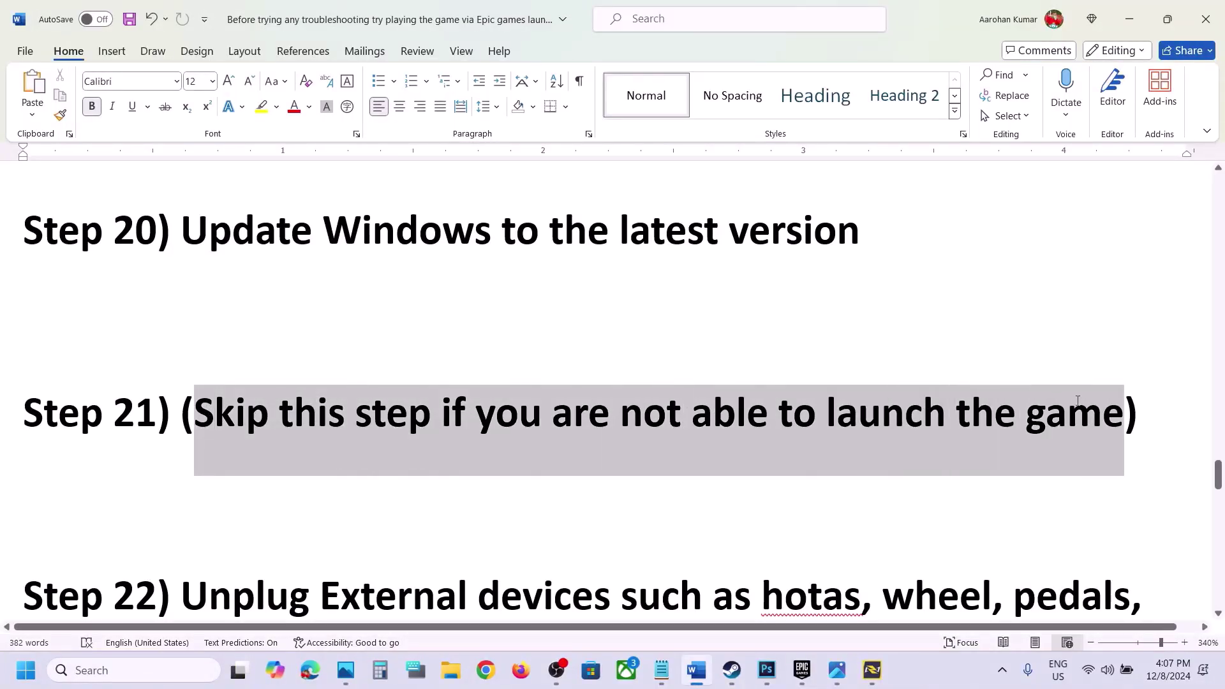
{"action": "left_click", "coordinate": [733, 670]}
{"action": "left_click", "coordinate": [872, 670]}
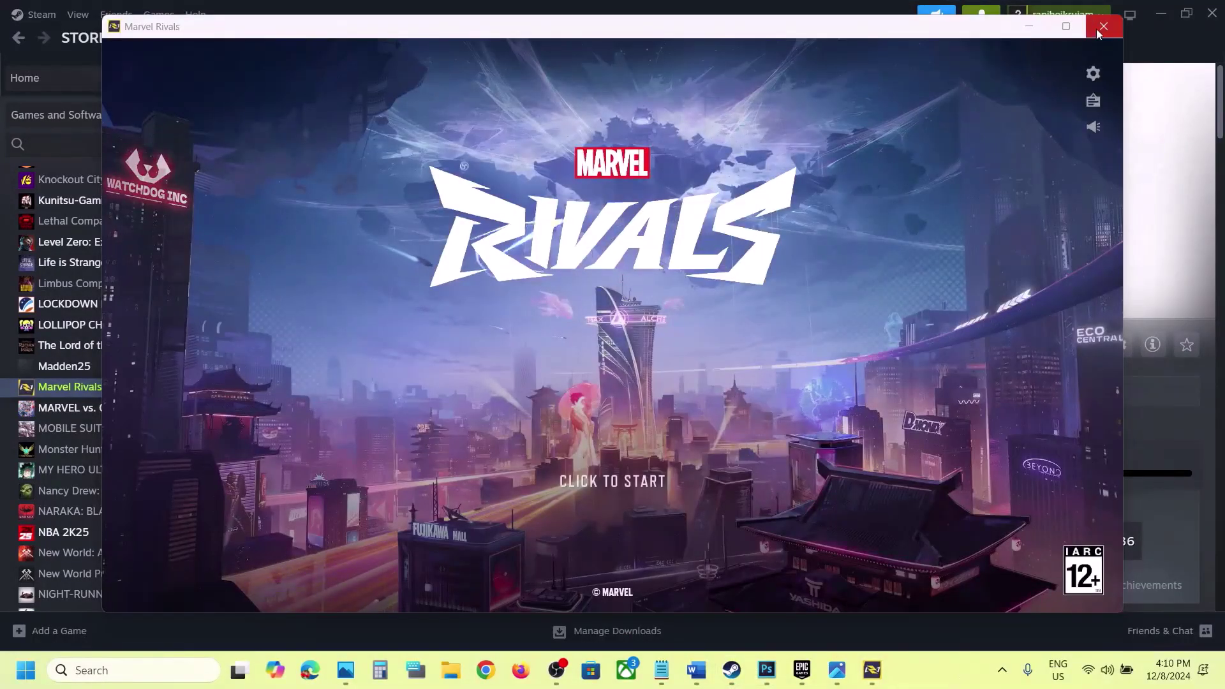
{"action": "left_click", "coordinate": [1098, 32]}
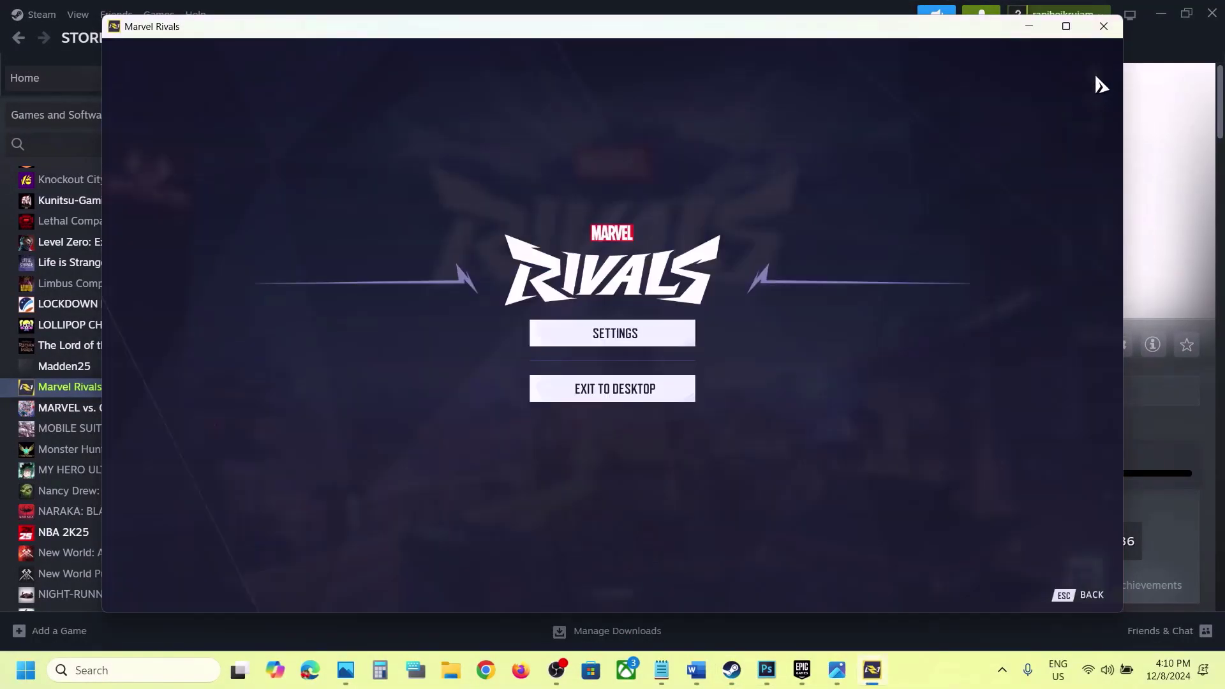
{"action": "left_click", "coordinate": [624, 345]}
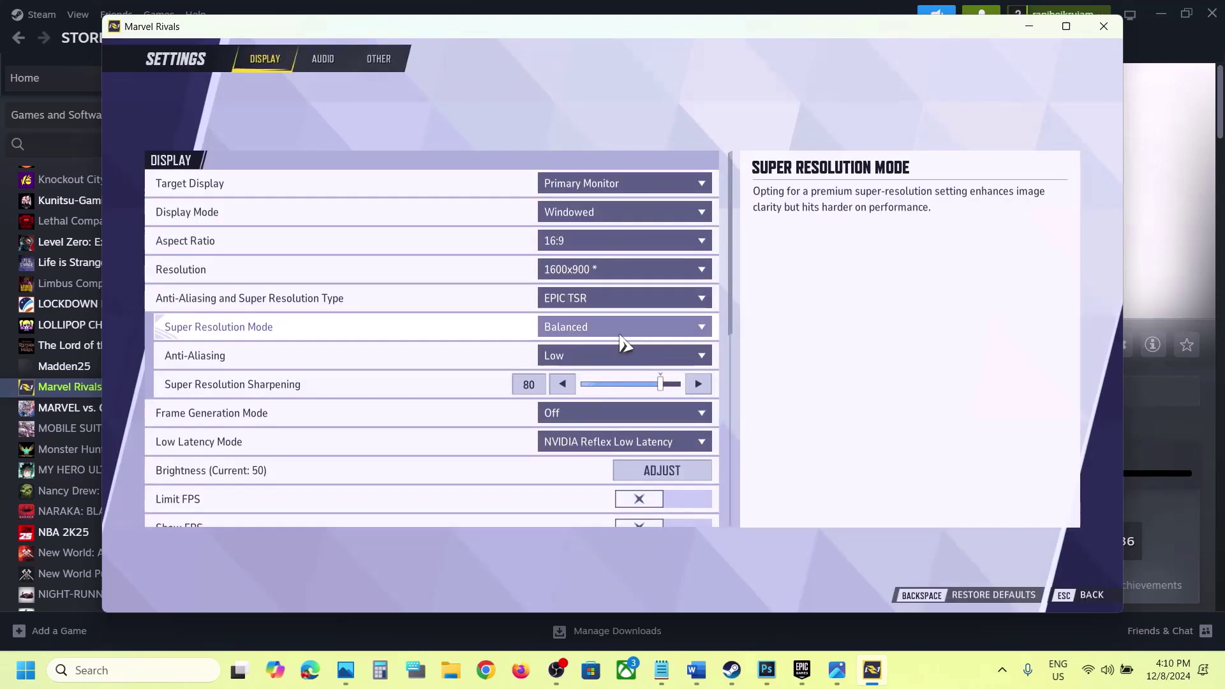
Choose Windowed as the game's Display Mode and 1600x900 as its Resolution.
{"action": "left_click", "coordinate": [605, 214]}
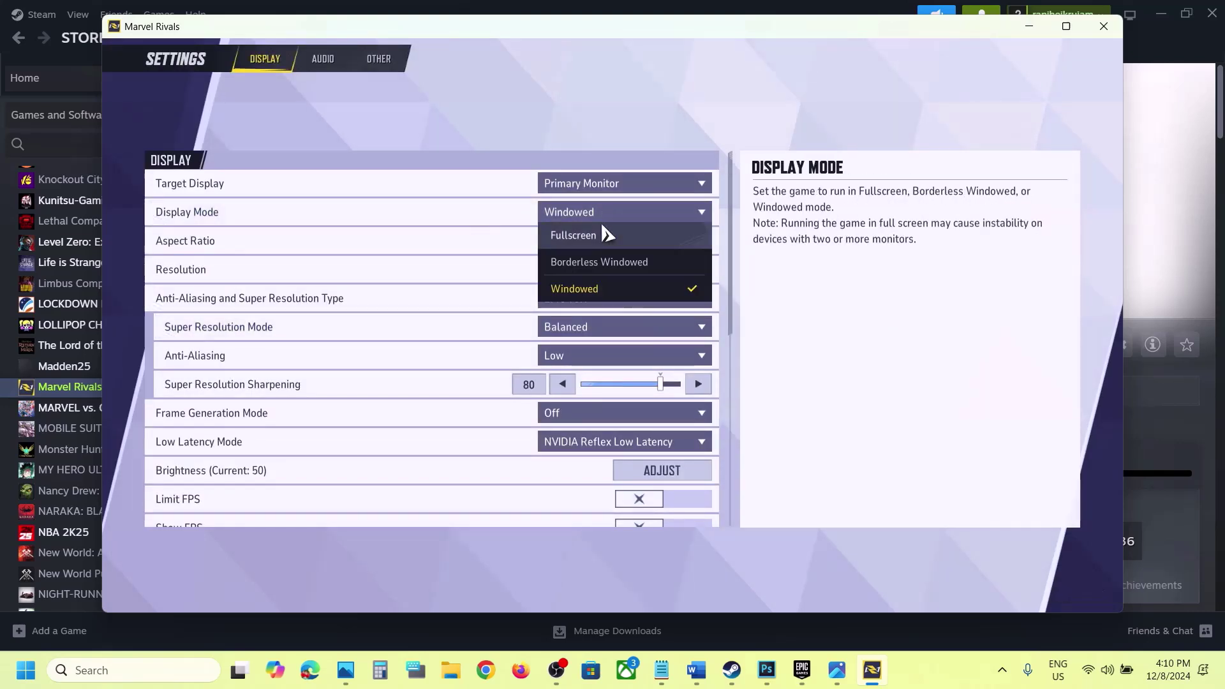
{"action": "left_click", "coordinate": [596, 292]}
{"action": "left_click", "coordinate": [625, 273]}
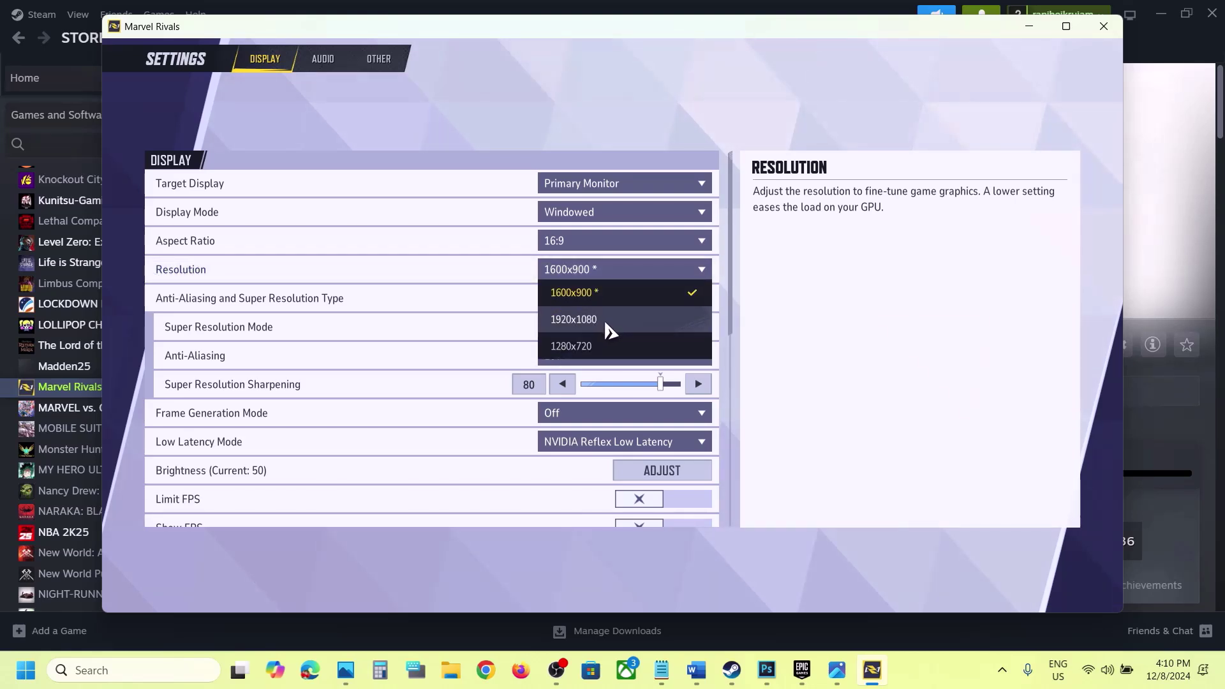
{"action": "left_click", "coordinate": [638, 293]}
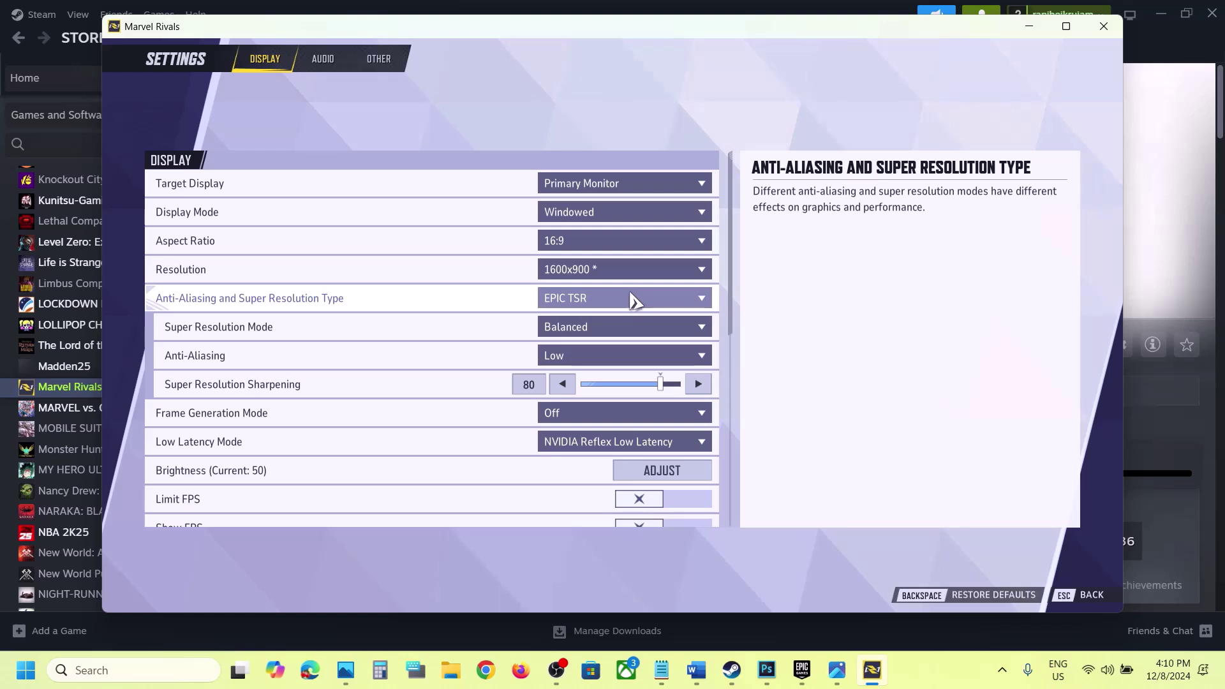
Set the Anti-Aliasing and Super Resolution Type to NVIDIA DLSS and the Super Resolution Mode to Quality.
{"action": "left_click", "coordinate": [615, 300]}
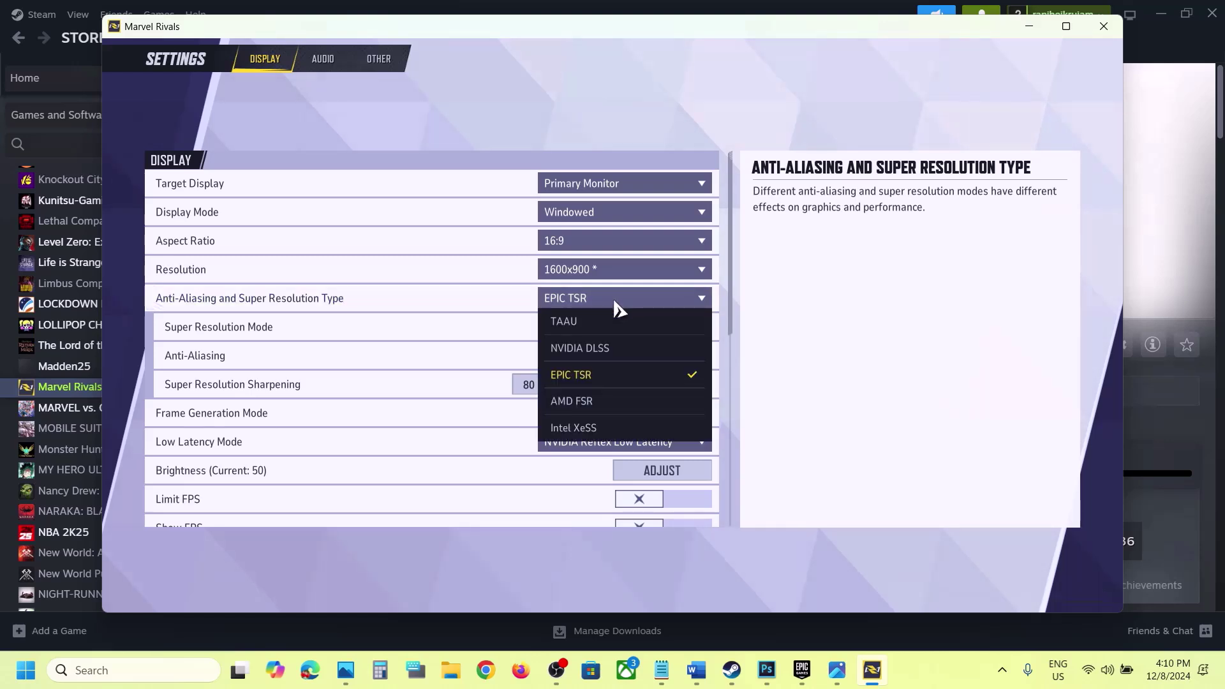
{"action": "left_click", "coordinate": [598, 349]}
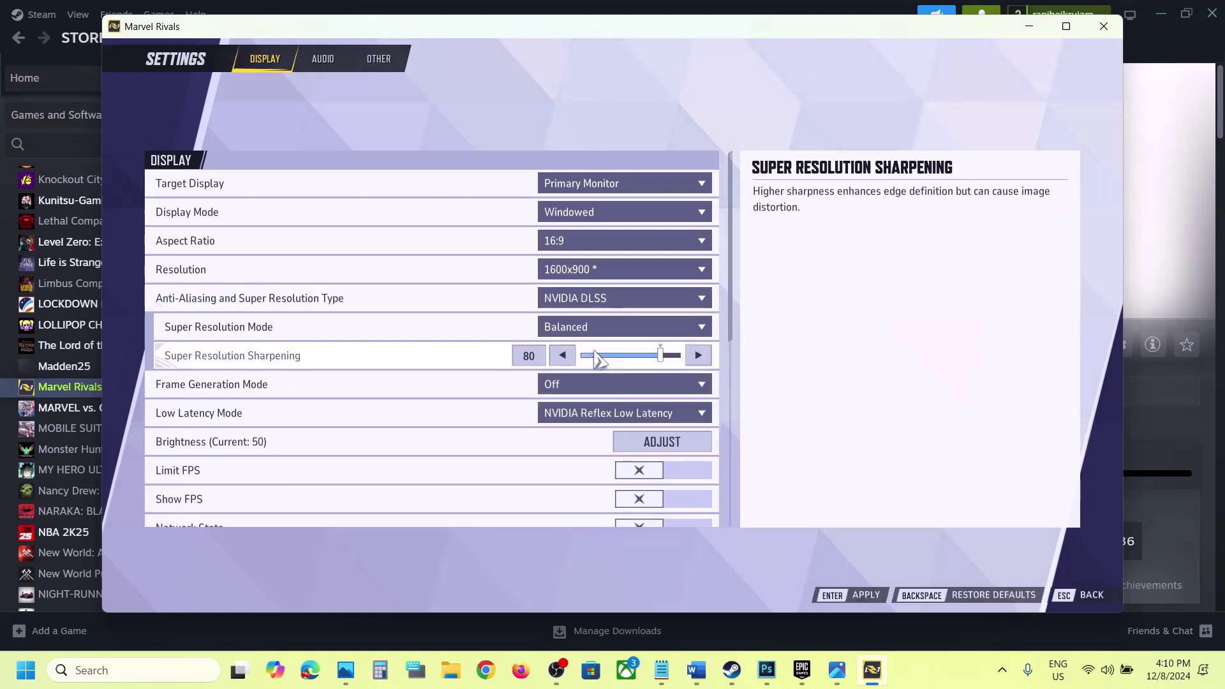
{"action": "left_click", "coordinate": [607, 332]}
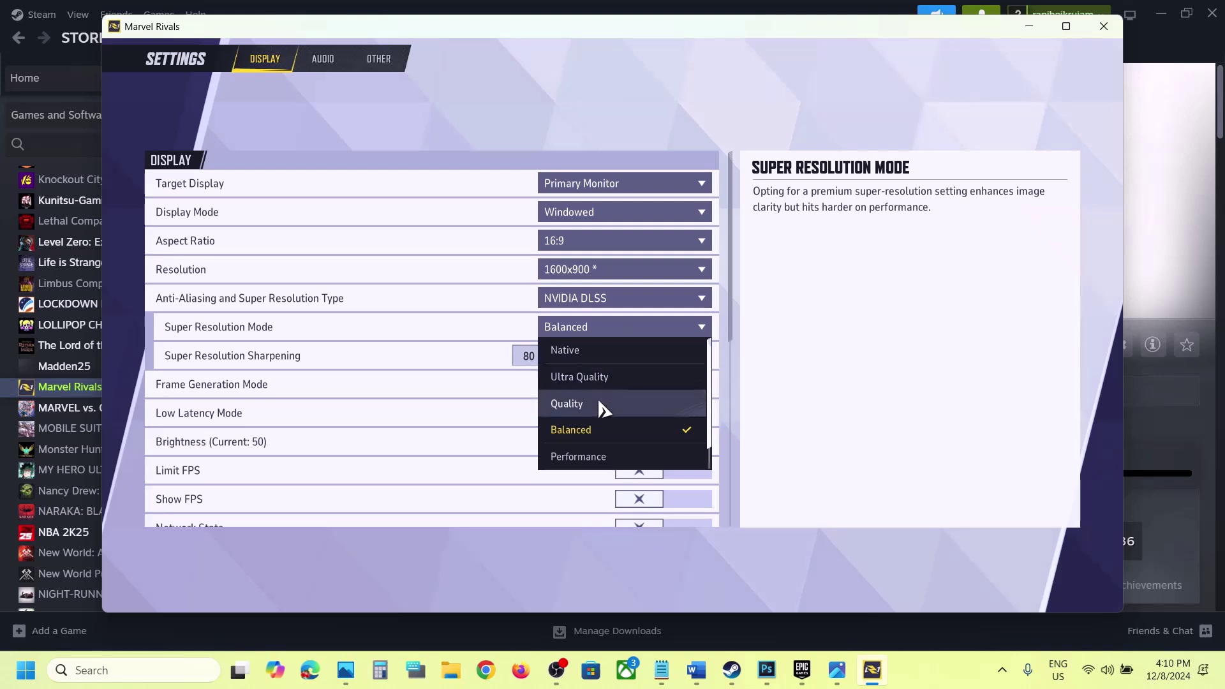
{"action": "left_click", "coordinate": [590, 405]}
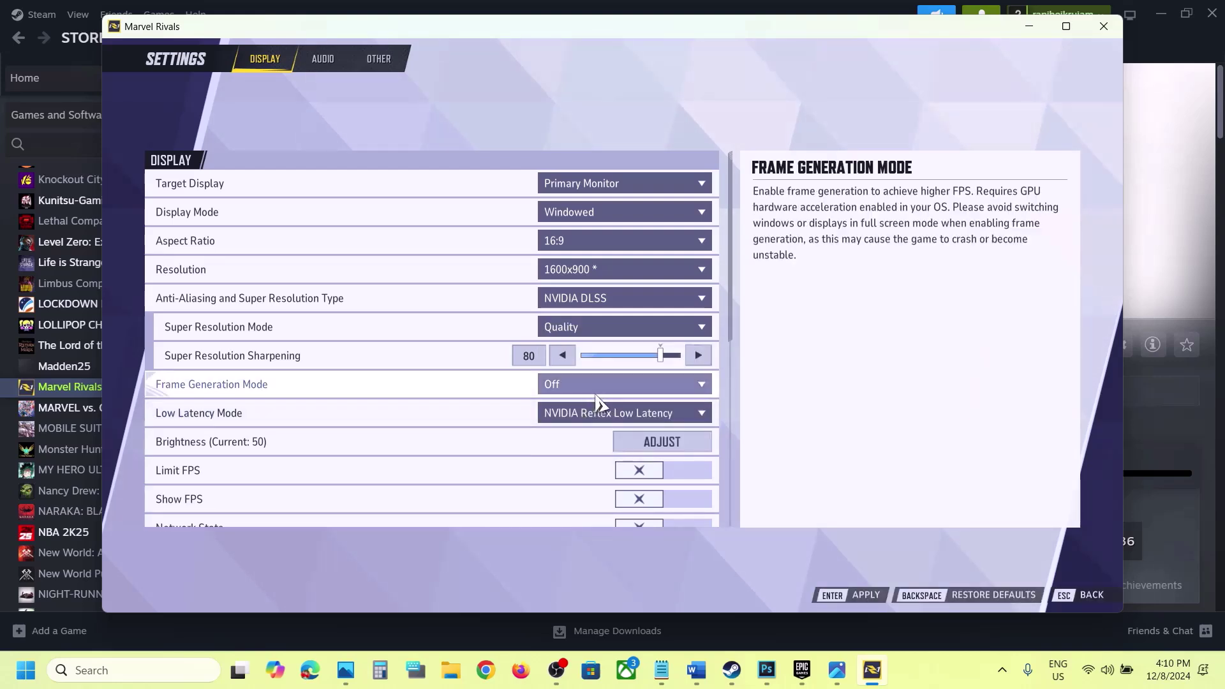
{"action": "left_click", "coordinate": [613, 300]}
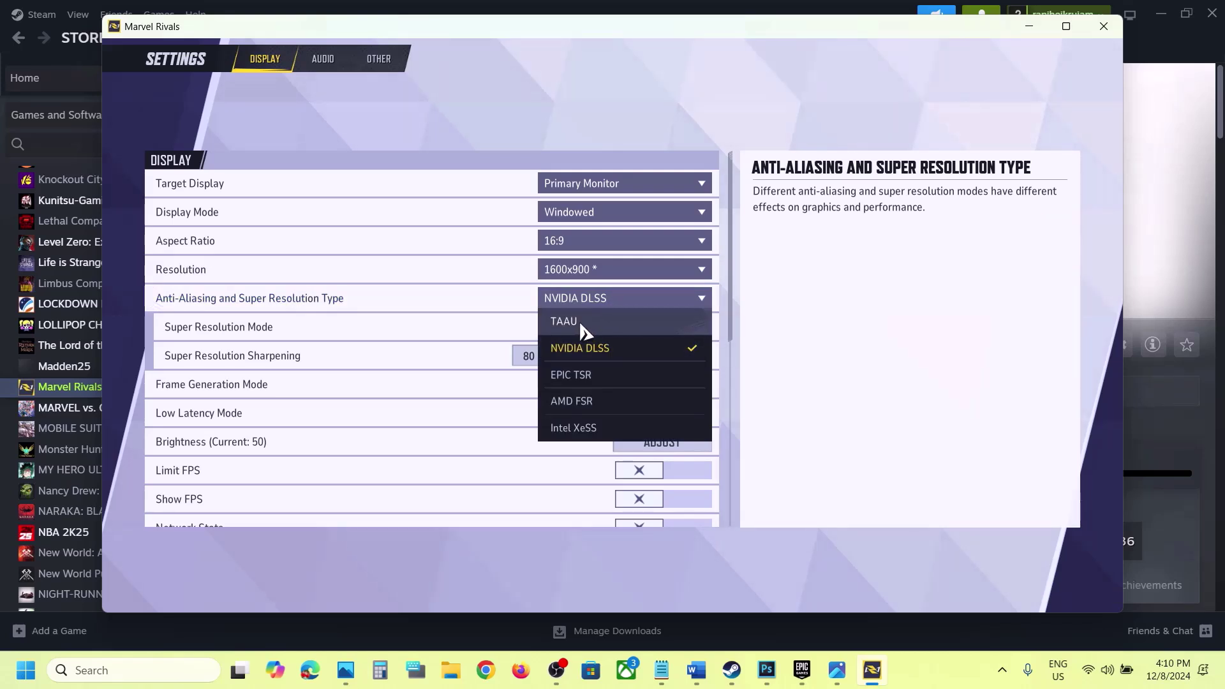
{"action": "left_click", "coordinate": [496, 302]}
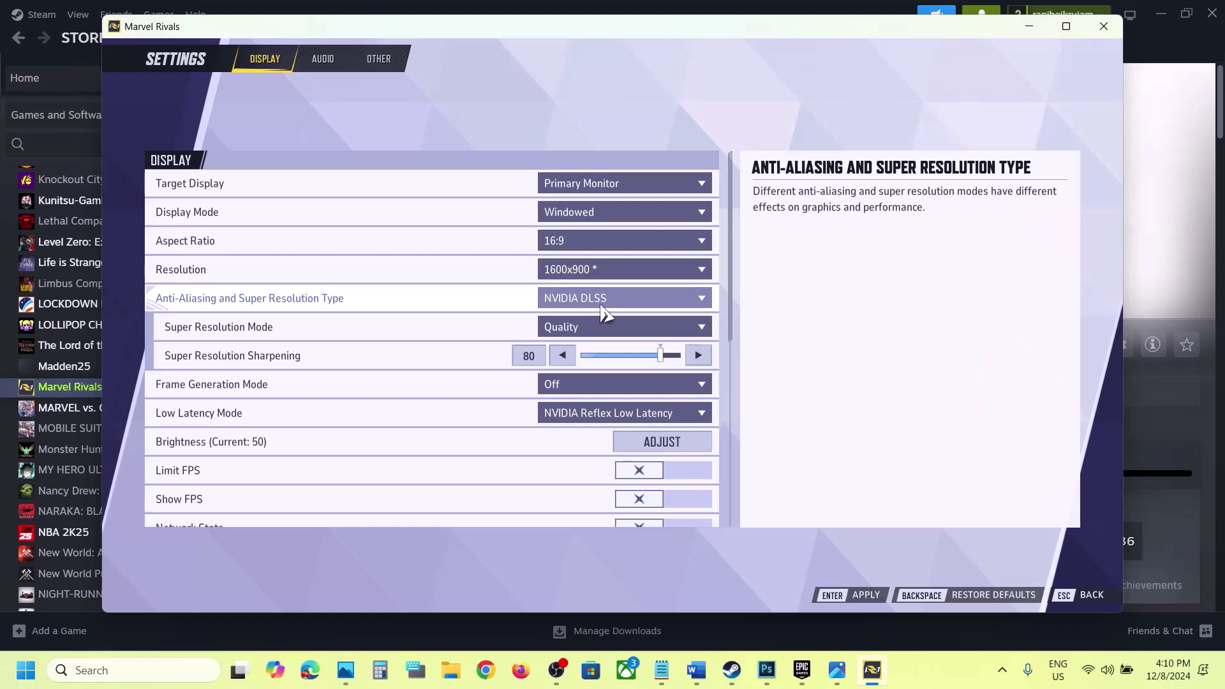
{"action": "left_click", "coordinate": [615, 311]}
{"action": "left_click", "coordinate": [797, 348]}
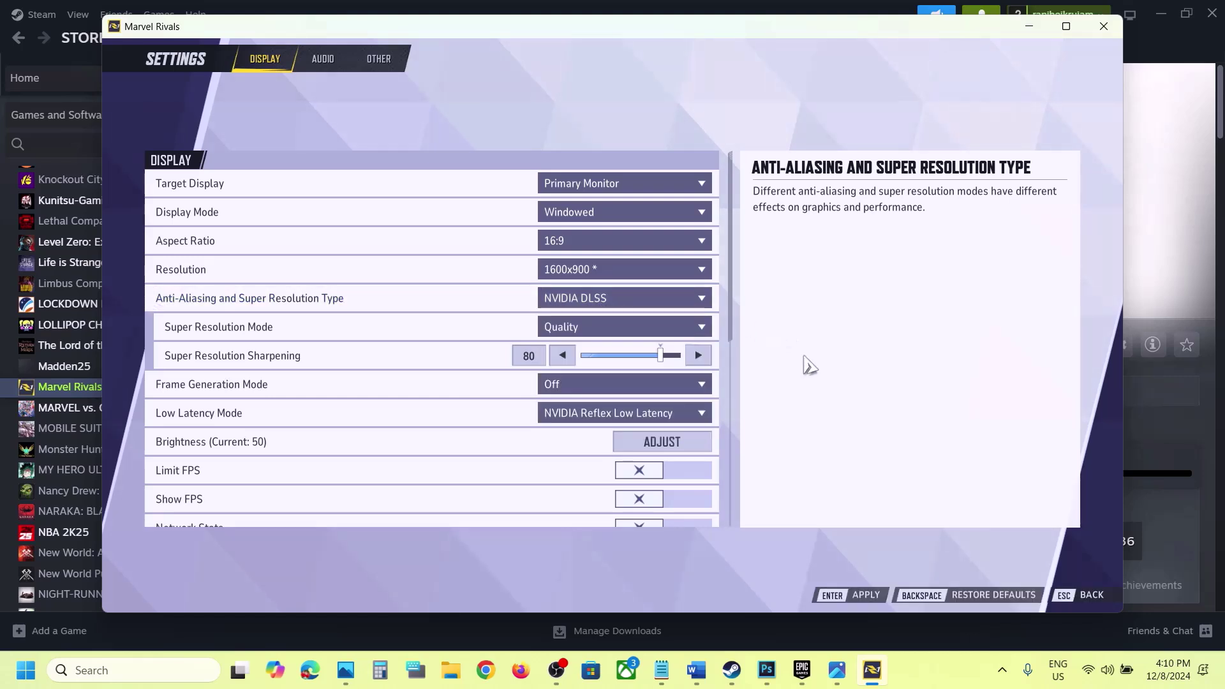
Restore all display settings to their defaults and check the available Anti-Aliasing and Super Resolution types.
{"action": "left_click", "coordinate": [980, 596]}
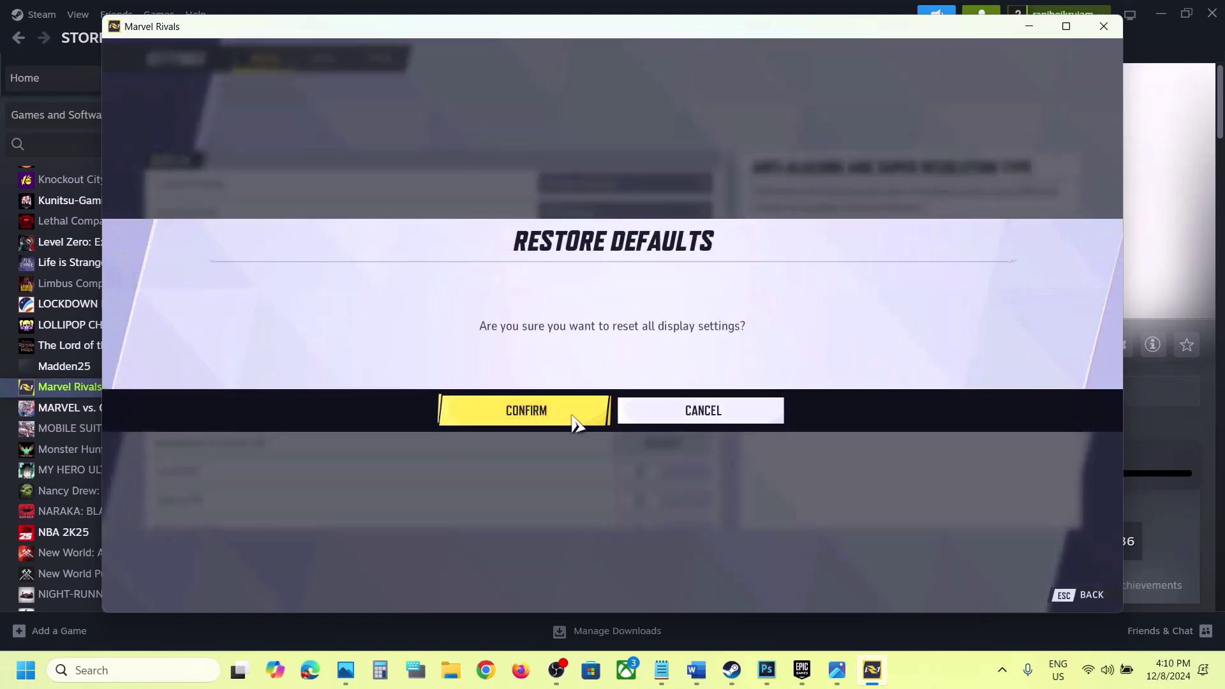
{"action": "left_click", "coordinate": [568, 415]}
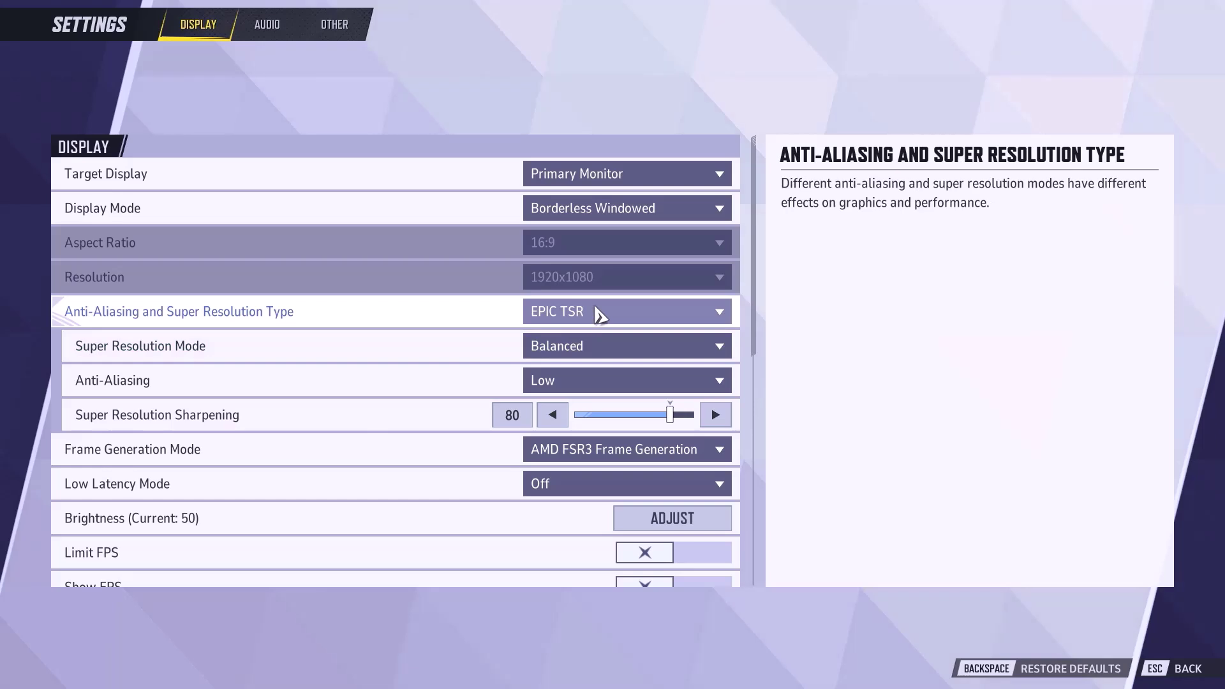
{"action": "left_click", "coordinate": [599, 314]}
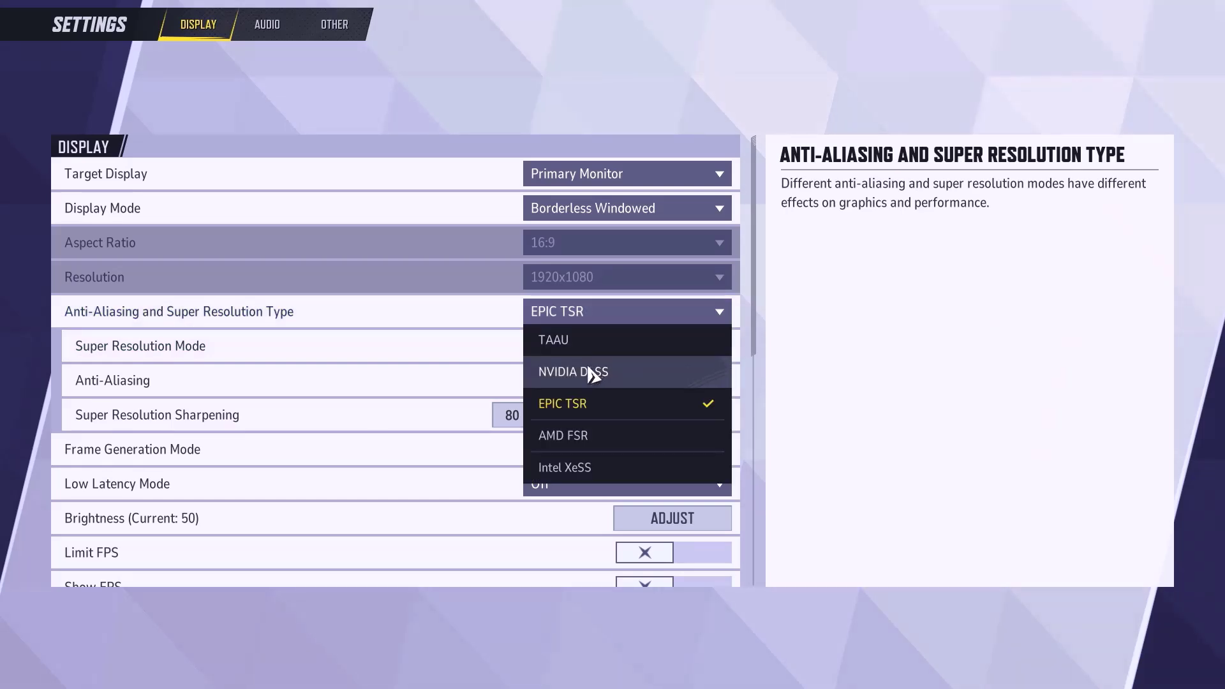
{"action": "left_click", "coordinate": [781, 325]}
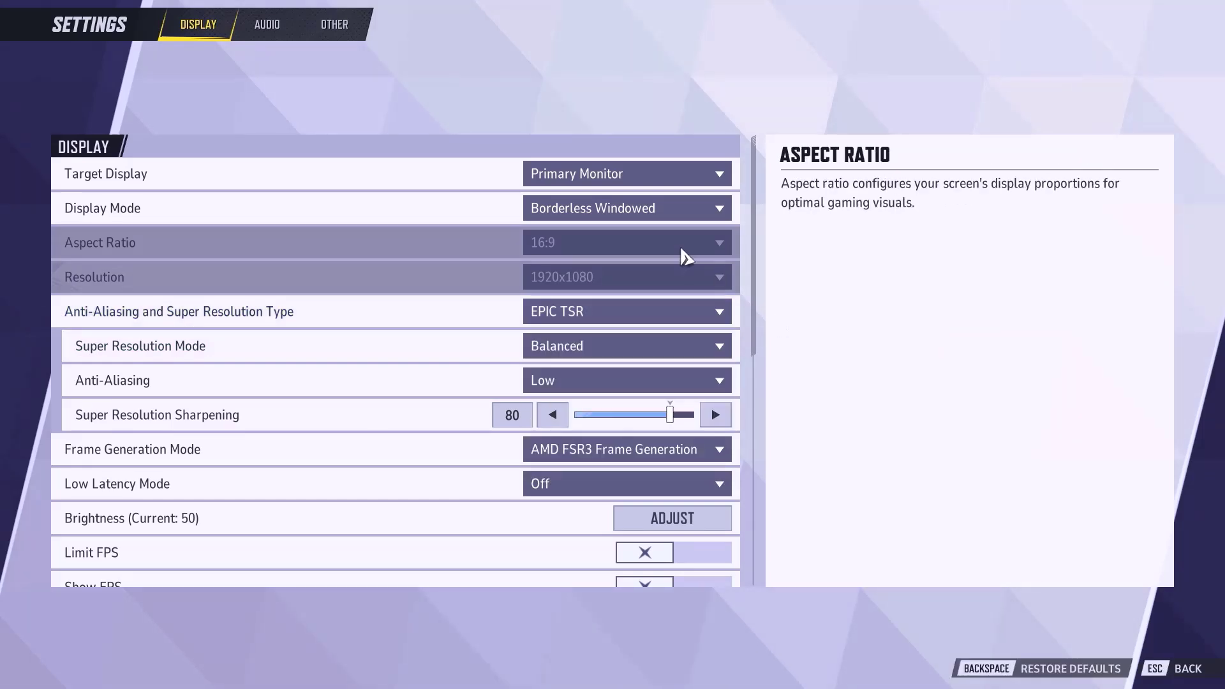
Set the Display Mode to Windowed and the Resolution to 1600x900, and apply the changes.
{"action": "left_click", "coordinate": [616, 213]}
{"action": "left_click", "coordinate": [583, 300]}
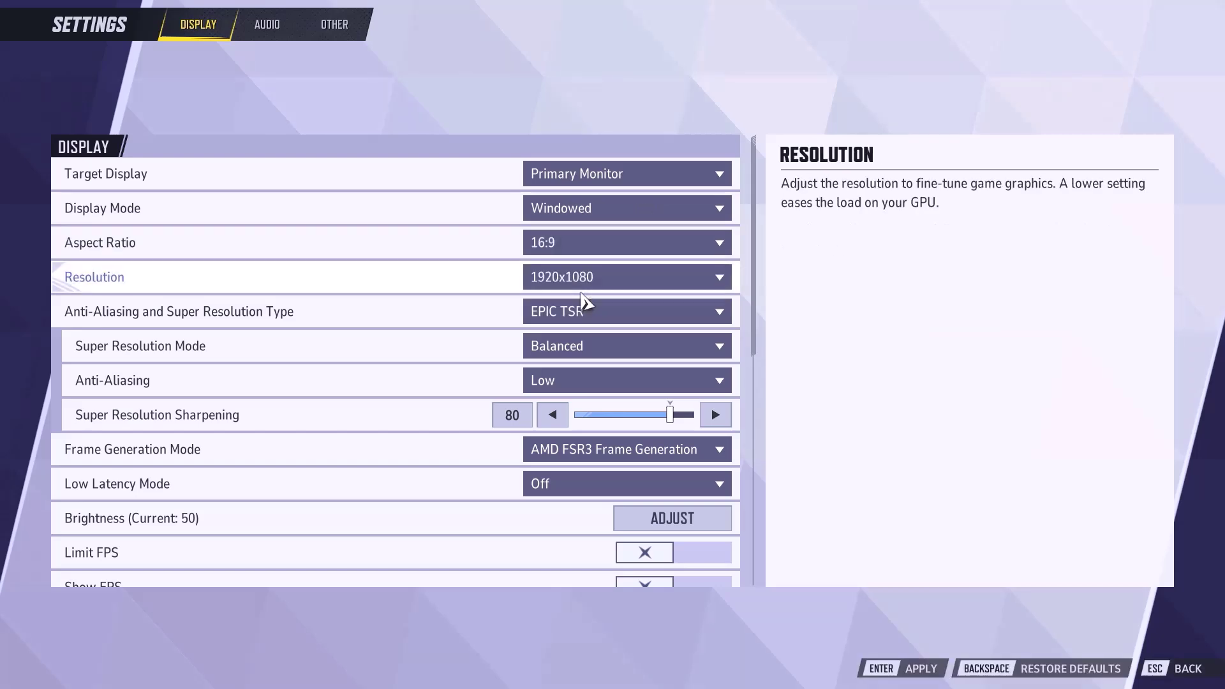
{"action": "left_click", "coordinate": [599, 293]}
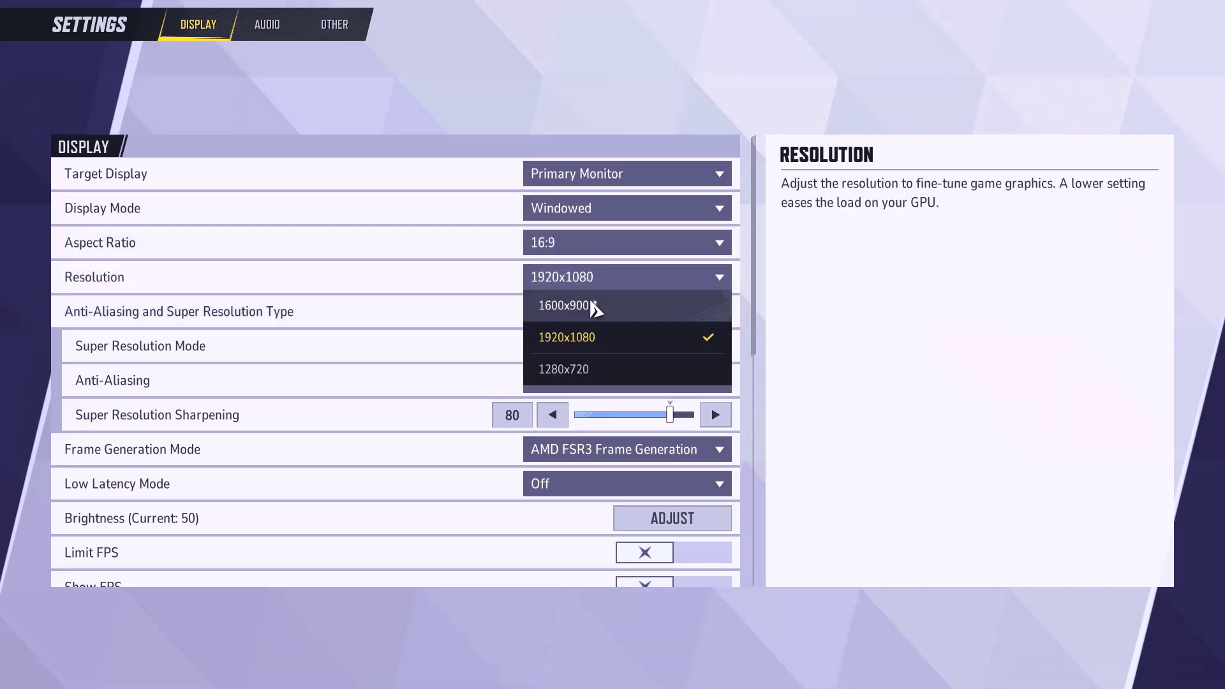
{"action": "left_click", "coordinate": [591, 302]}
{"action": "left_click", "coordinate": [923, 673]}
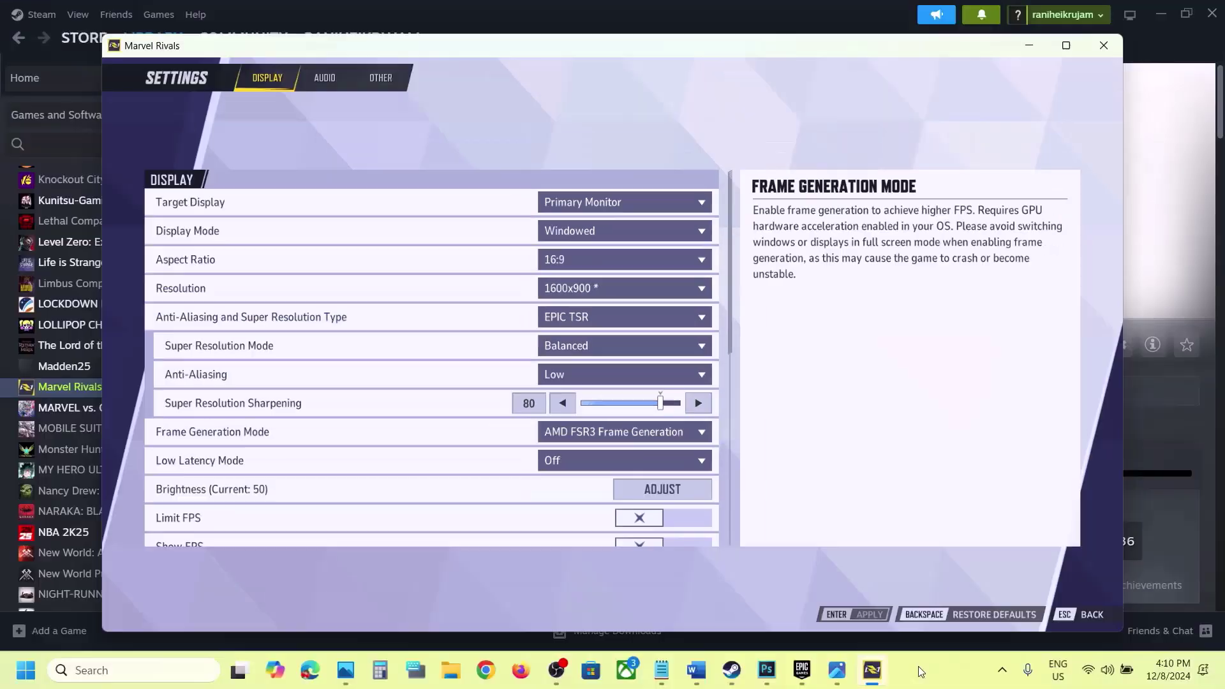
{"action": "left_click", "coordinate": [561, 416]}
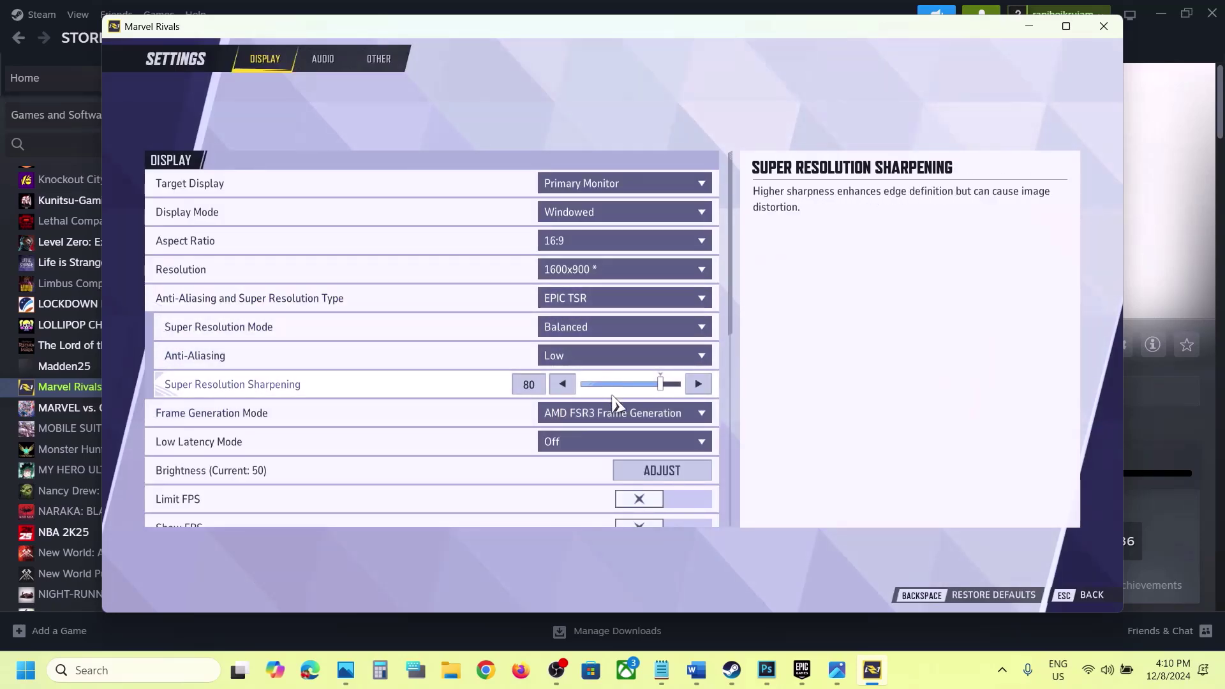
Set the Frame Generation Mode to Off.
{"action": "scroll", "coordinate": [645, 428], "scroll_direction": "down", "scroll_amount": 3}
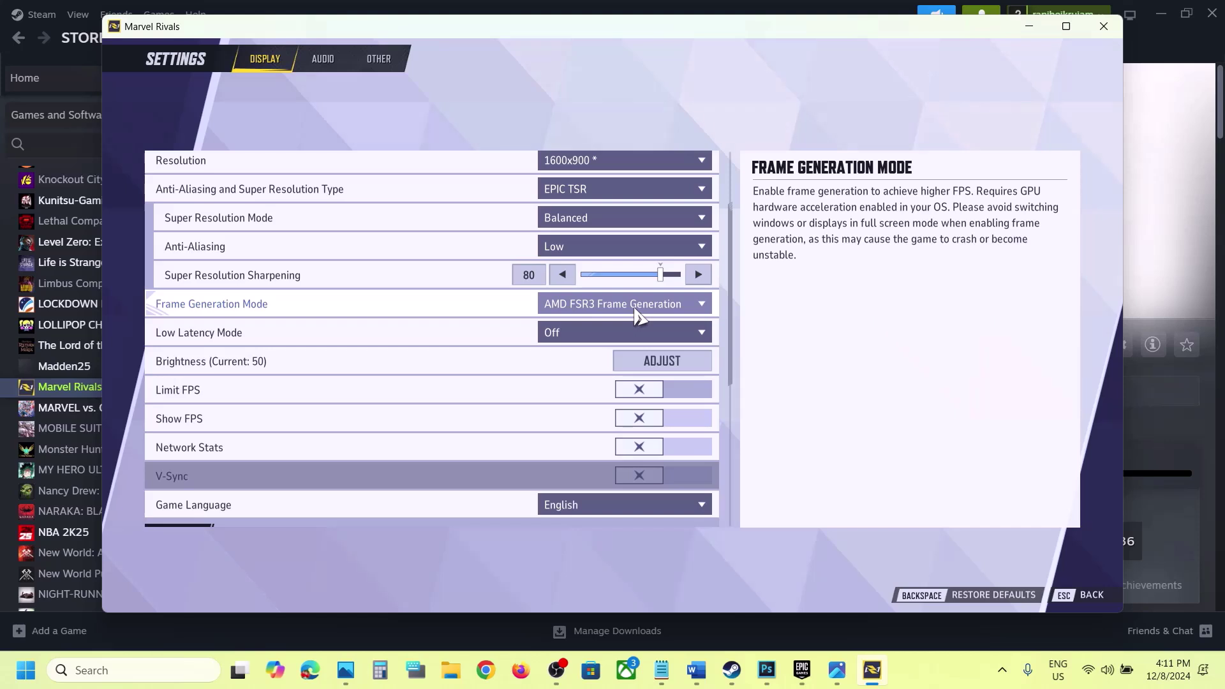
{"action": "left_click", "coordinate": [634, 309]}
{"action": "left_click", "coordinate": [606, 330]}
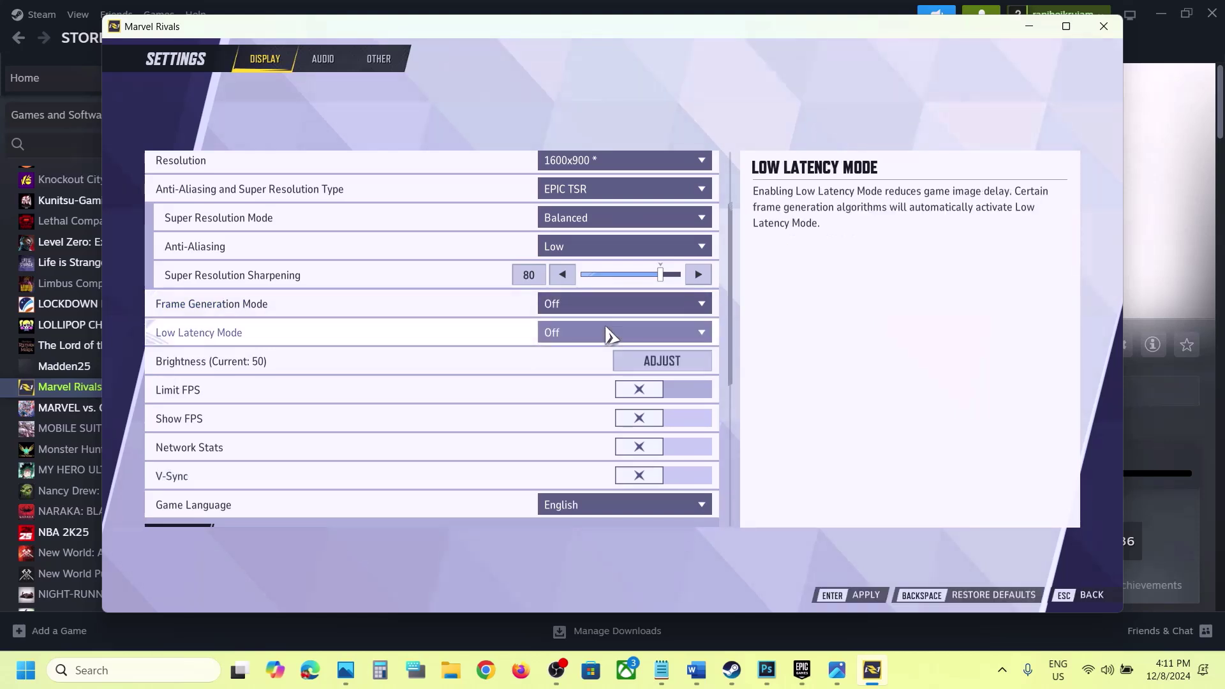
Enable Limit FPS and apply the changed display settings.
{"action": "scroll", "coordinate": [657, 369], "scroll_direction": "down", "scroll_amount": 4}
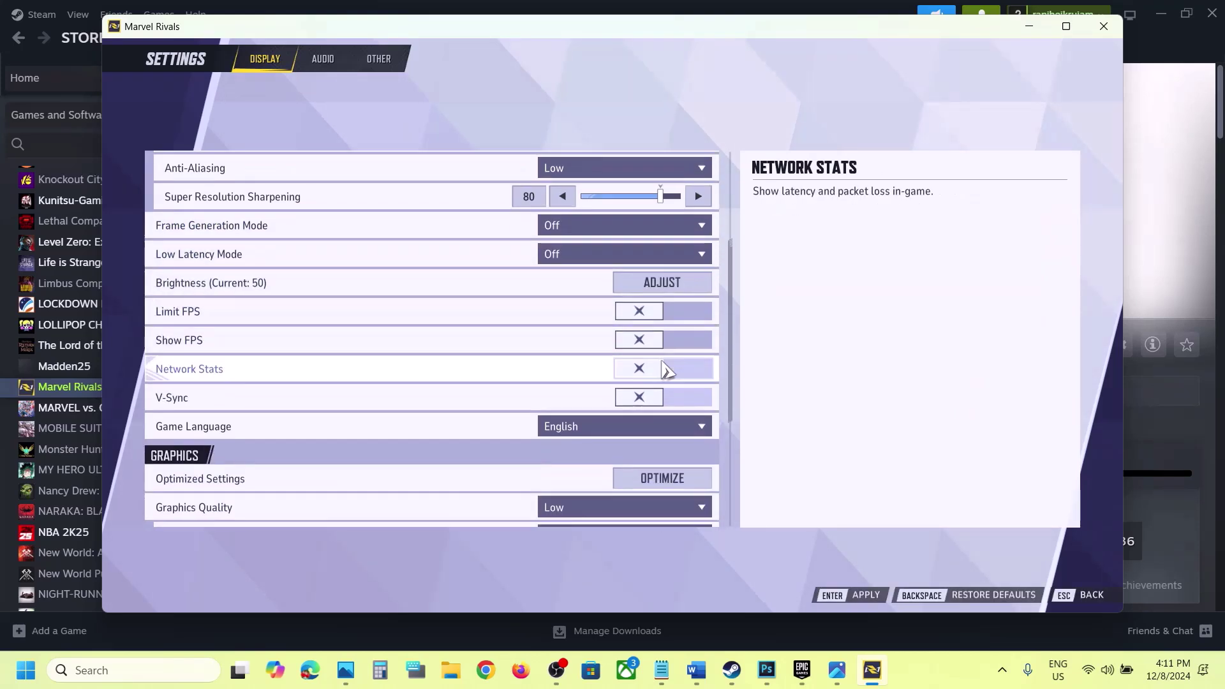
{"action": "scroll", "coordinate": [663, 369], "scroll_direction": "down", "scroll_amount": 3}
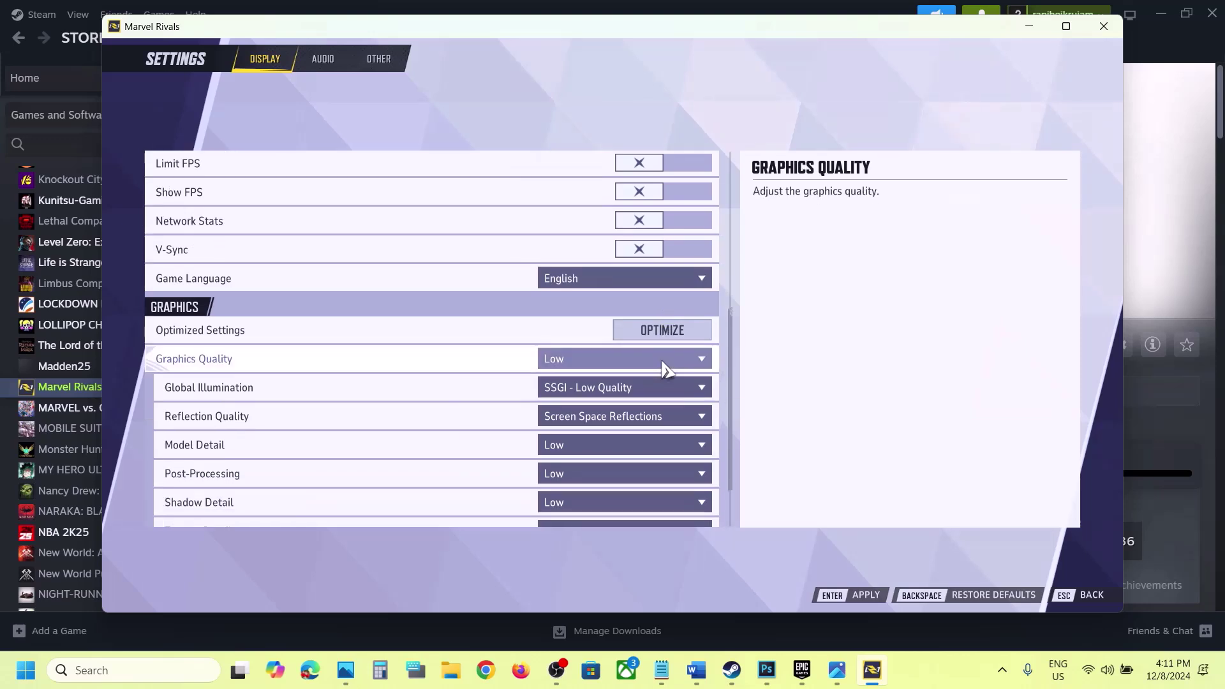
{"action": "scroll", "coordinate": [664, 369], "scroll_direction": "up", "scroll_amount": 2}
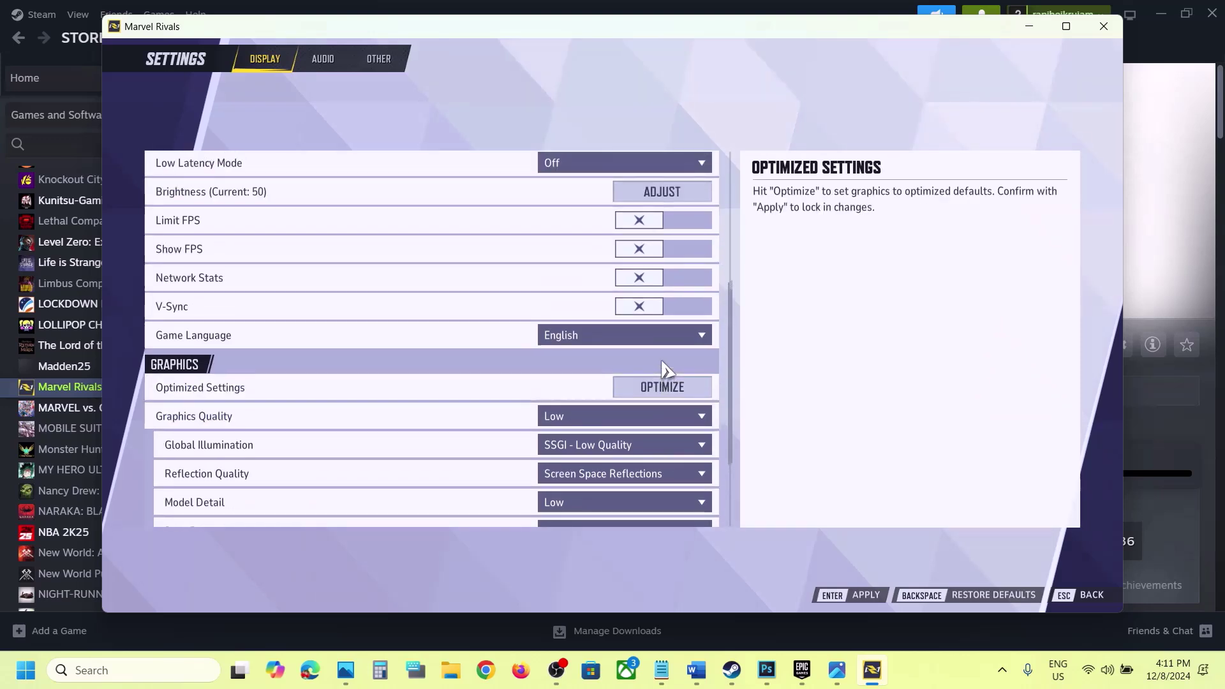
{"action": "left_click", "coordinate": [686, 222]}
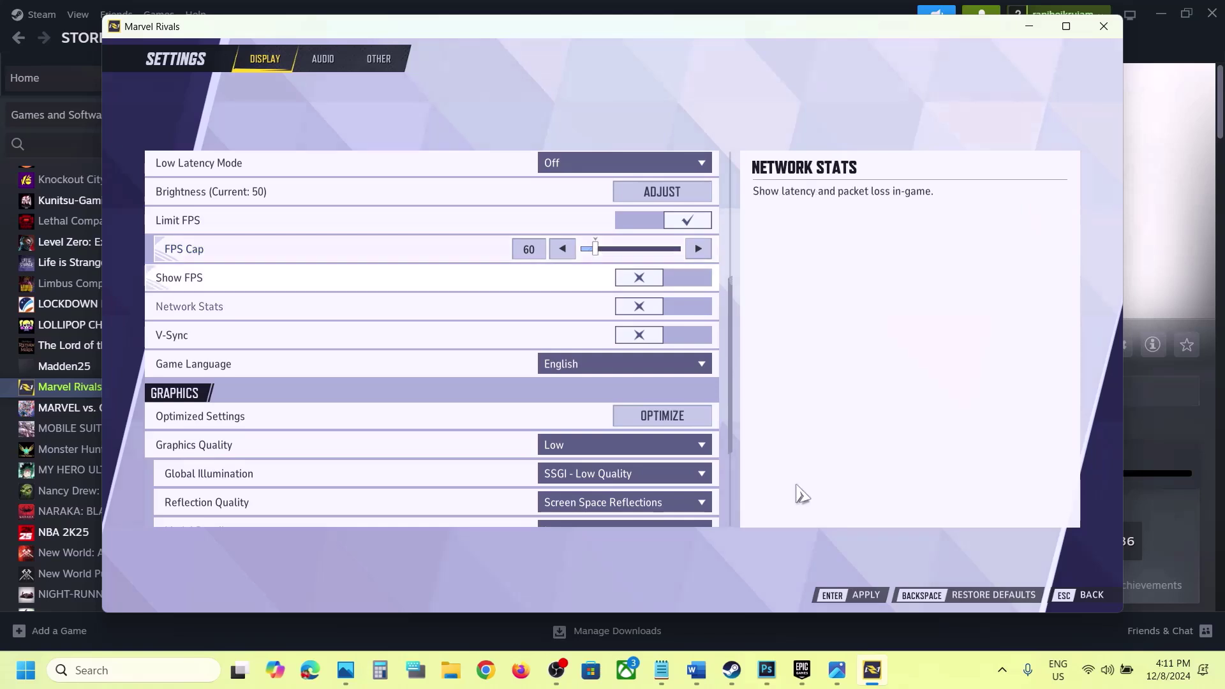
{"action": "left_click", "coordinate": [865, 598]}
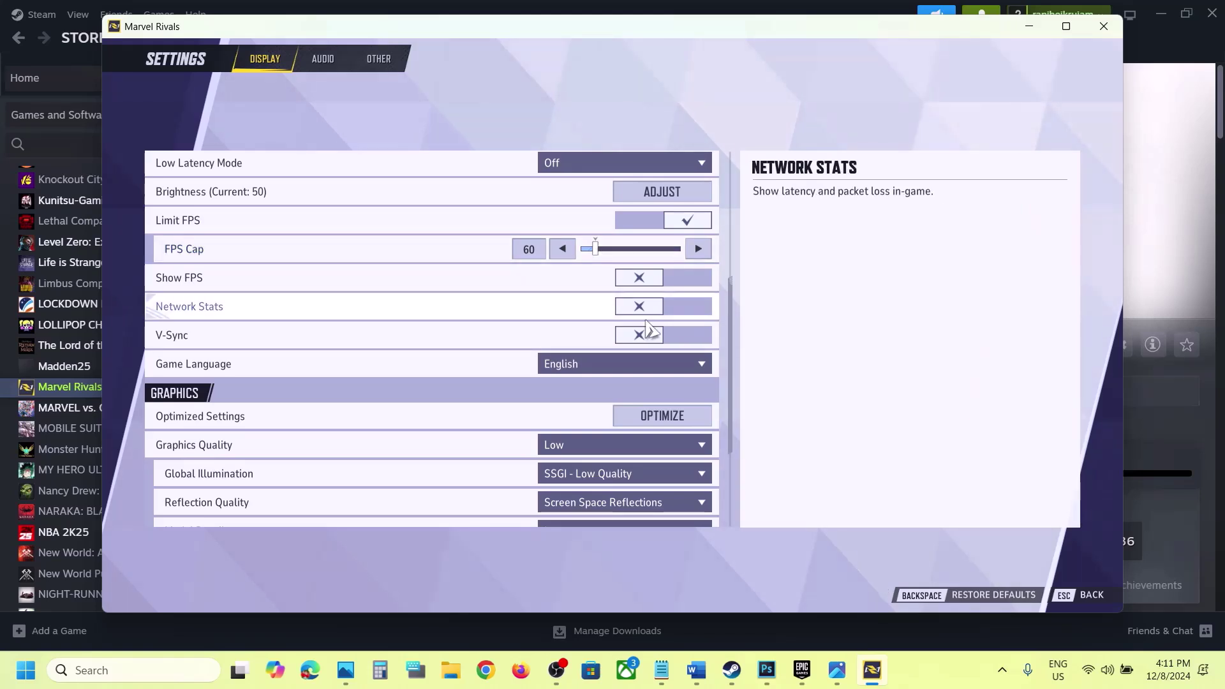
Choose Low as the Graphics Quality and leave the game.
{"action": "scroll", "coordinate": [612, 384], "scroll_direction": "down", "scroll_amount": 1}
{"action": "scroll", "coordinate": [612, 383], "scroll_direction": "down", "scroll_amount": 2}
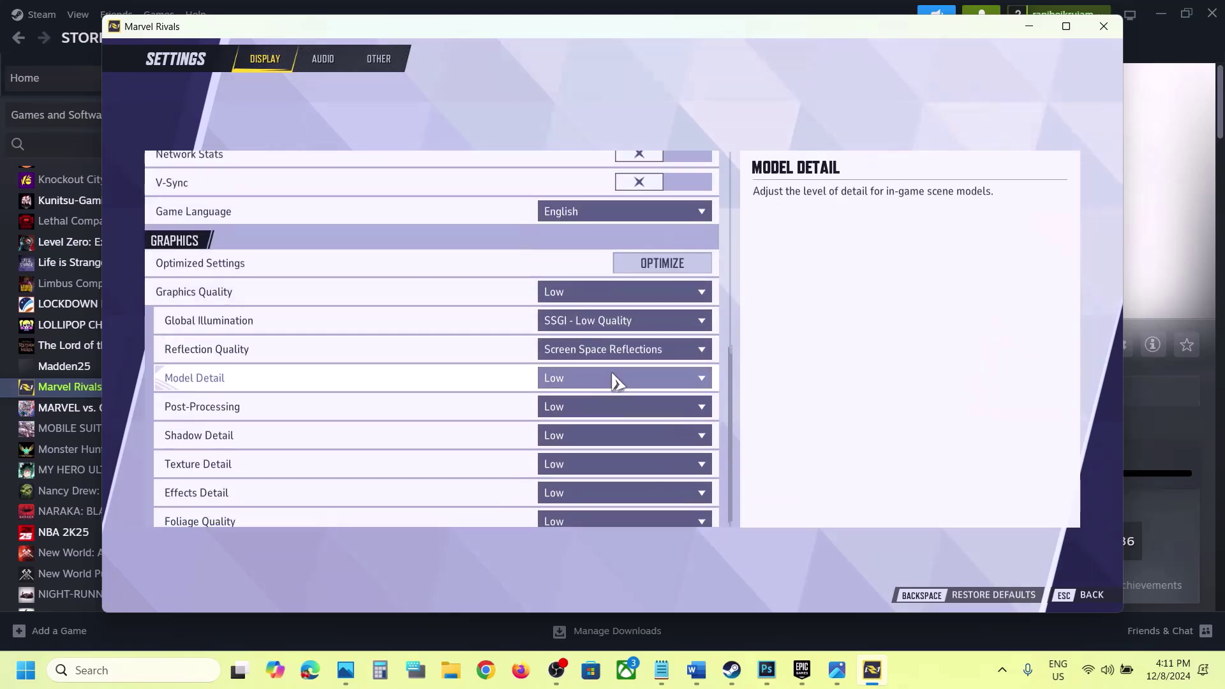
{"action": "left_click", "coordinate": [623, 299]}
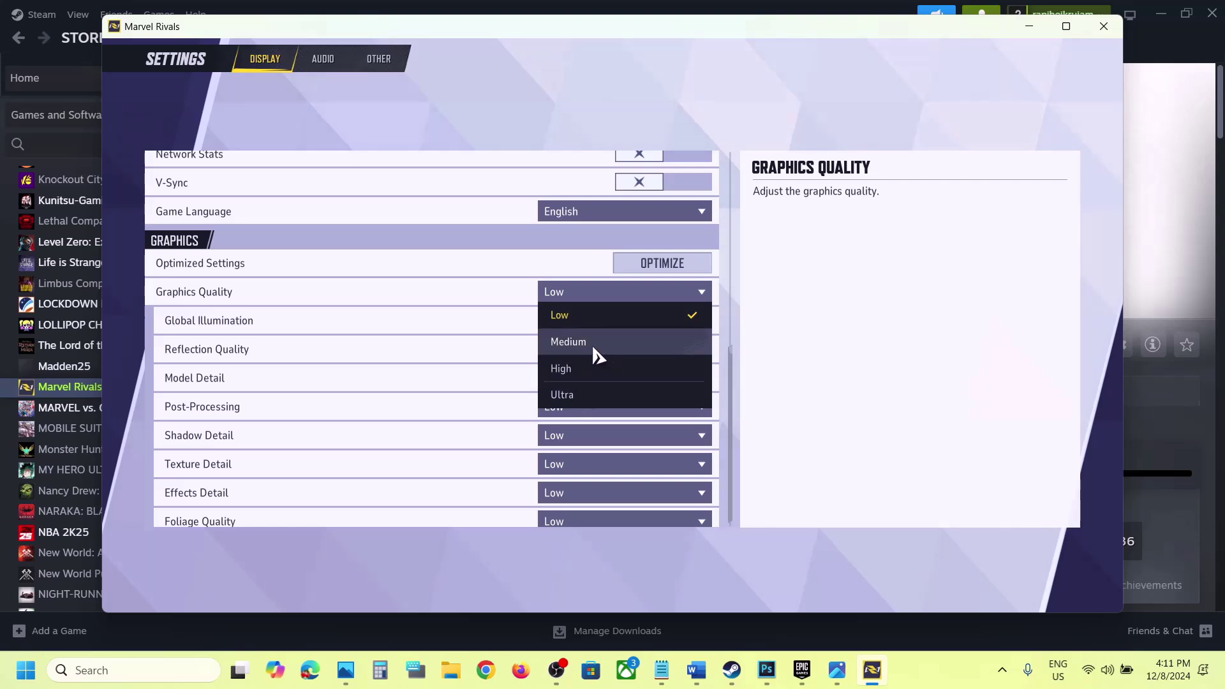
{"action": "left_click", "coordinate": [587, 322]}
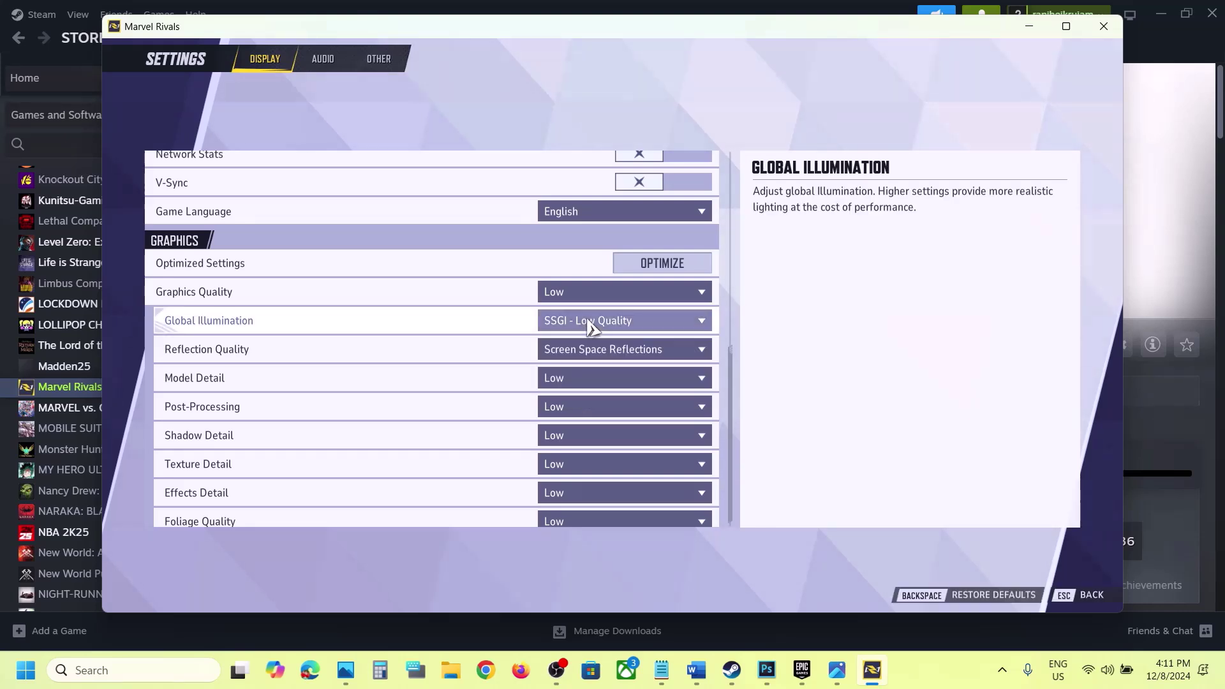
{"action": "key", "text": "Escape"}
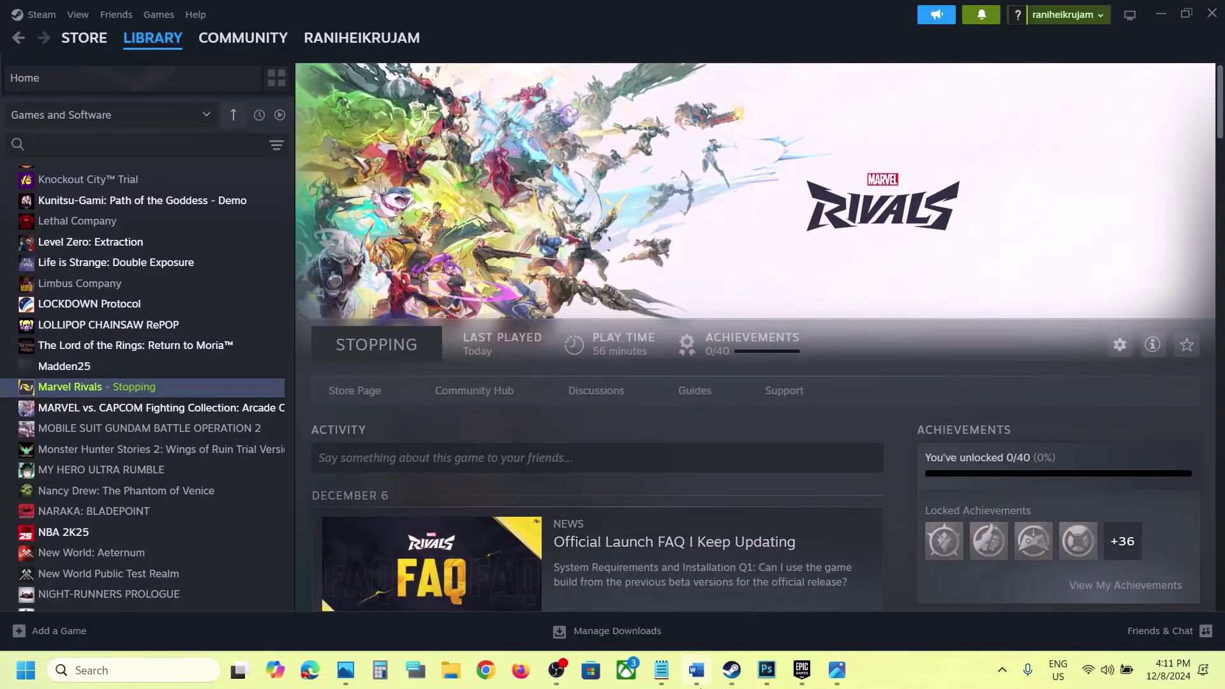
Switch to the Word guide and highlight Step 22's advice on unplugging devices and turning off Razer Synapse, MSI Dragon Center and third-party services.
{"action": "left_click", "coordinate": [695, 670]}
{"action": "scroll", "coordinate": [472, 440], "scroll_direction": "down", "scroll_amount": 5}
{"action": "scroll", "coordinate": [474, 440], "scroll_direction": "down", "scroll_amount": 1}
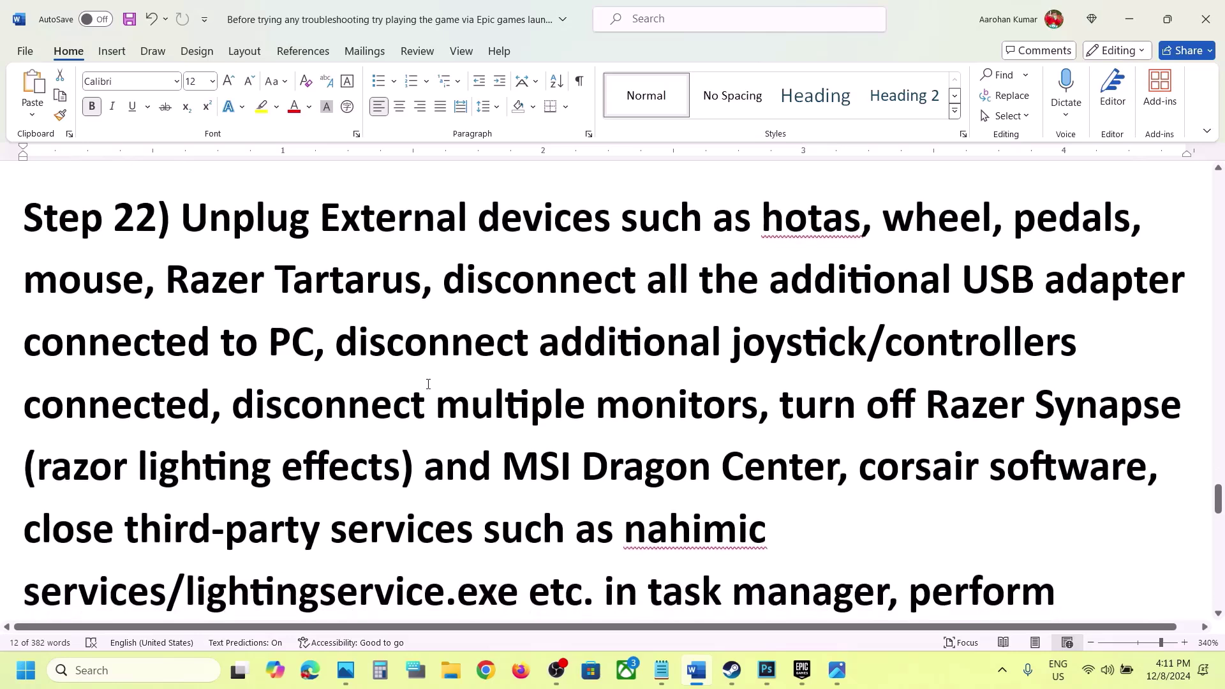
{"action": "left_click_drag", "start_coordinate": [336, 222], "coordinate": [422, 280]}
{"action": "left_click_drag", "start_coordinate": [308, 317], "coordinate": [891, 583]}
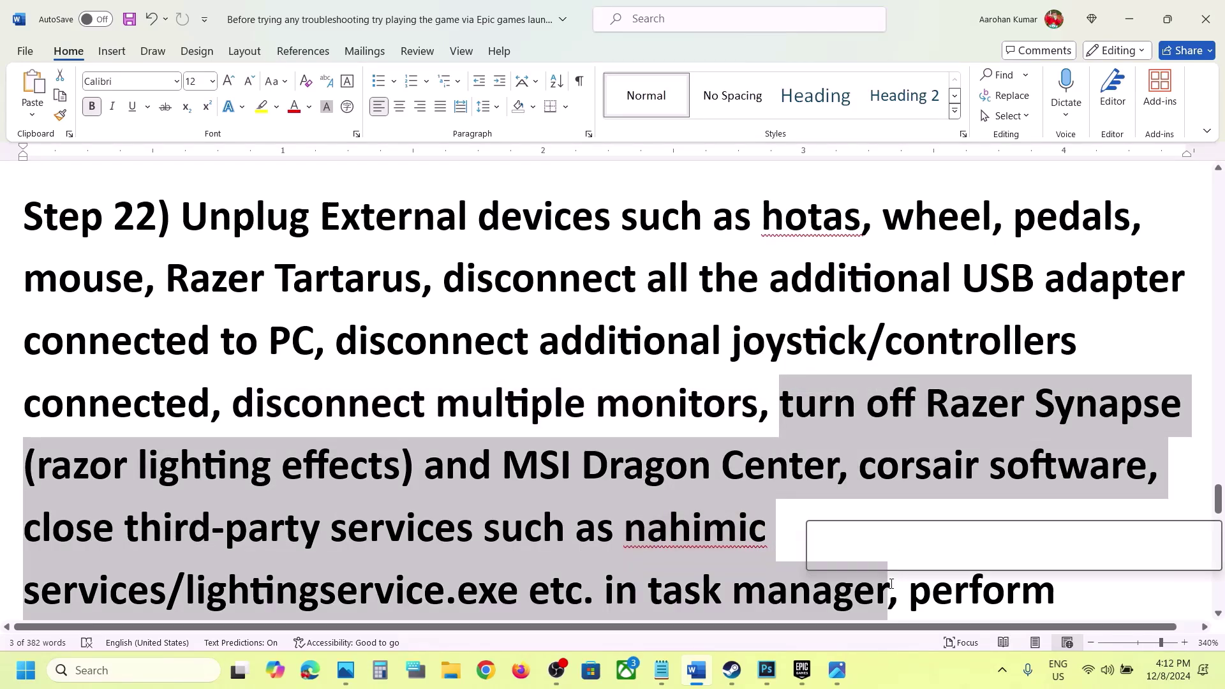
Highlight "remove the undervolt" at the end of Step 22 and the Step 23 heading "Increase the Virtual Memory".
{"action": "scroll", "coordinate": [891, 581], "scroll_direction": "down", "scroll_amount": 3}
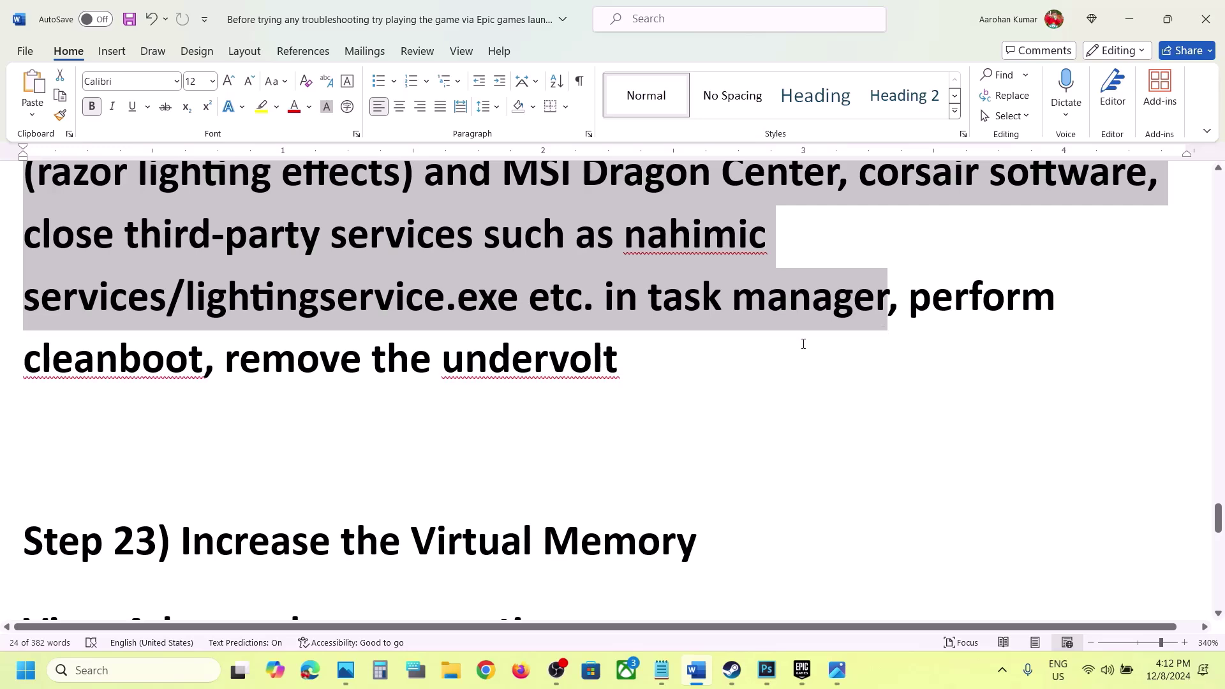
{"action": "left_click_drag", "start_coordinate": [635, 393], "coordinate": [297, 370]}
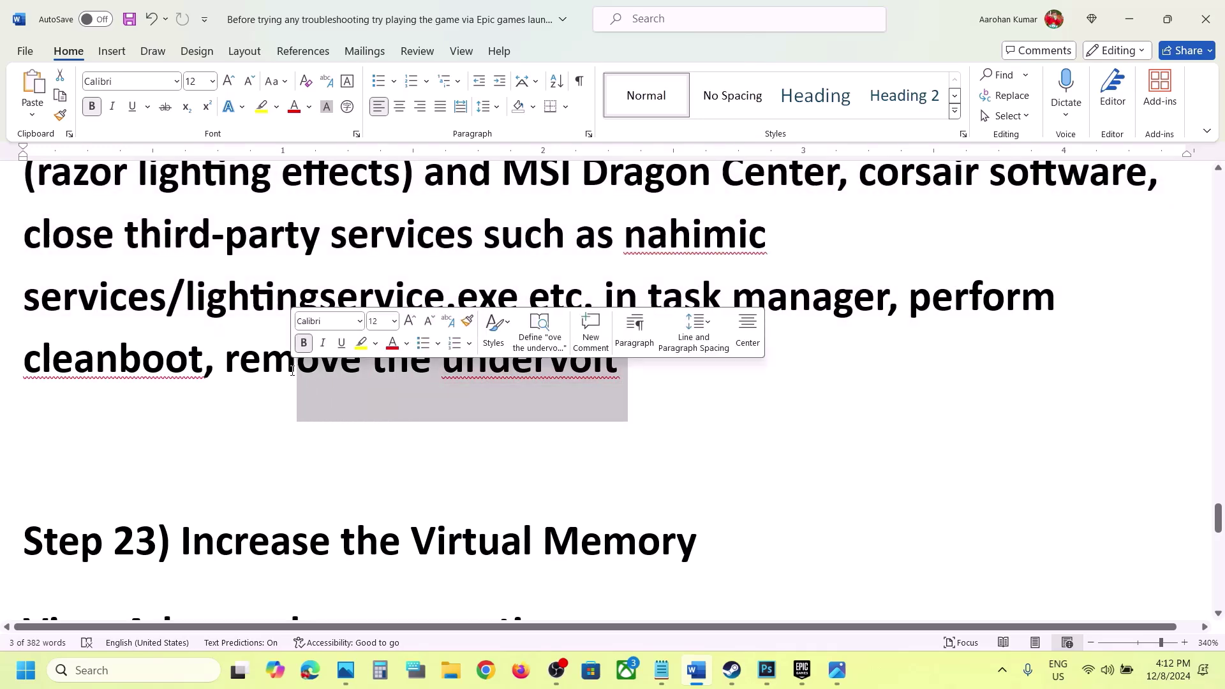
{"action": "left_click", "coordinate": [246, 367], "text": "shift"}
{"action": "scroll", "coordinate": [252, 364], "scroll_direction": "down", "scroll_amount": 3}
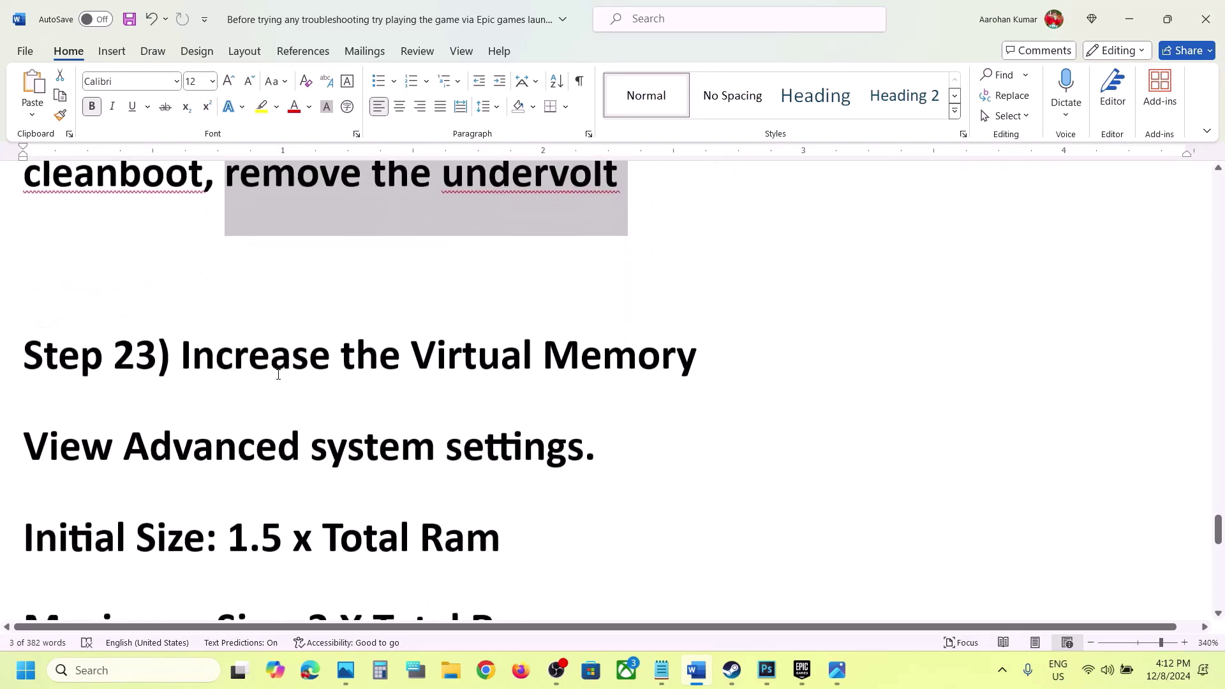
{"action": "left_click_drag", "start_coordinate": [257, 360], "coordinate": [774, 355]}
{"action": "left_click", "coordinate": [923, 680]}
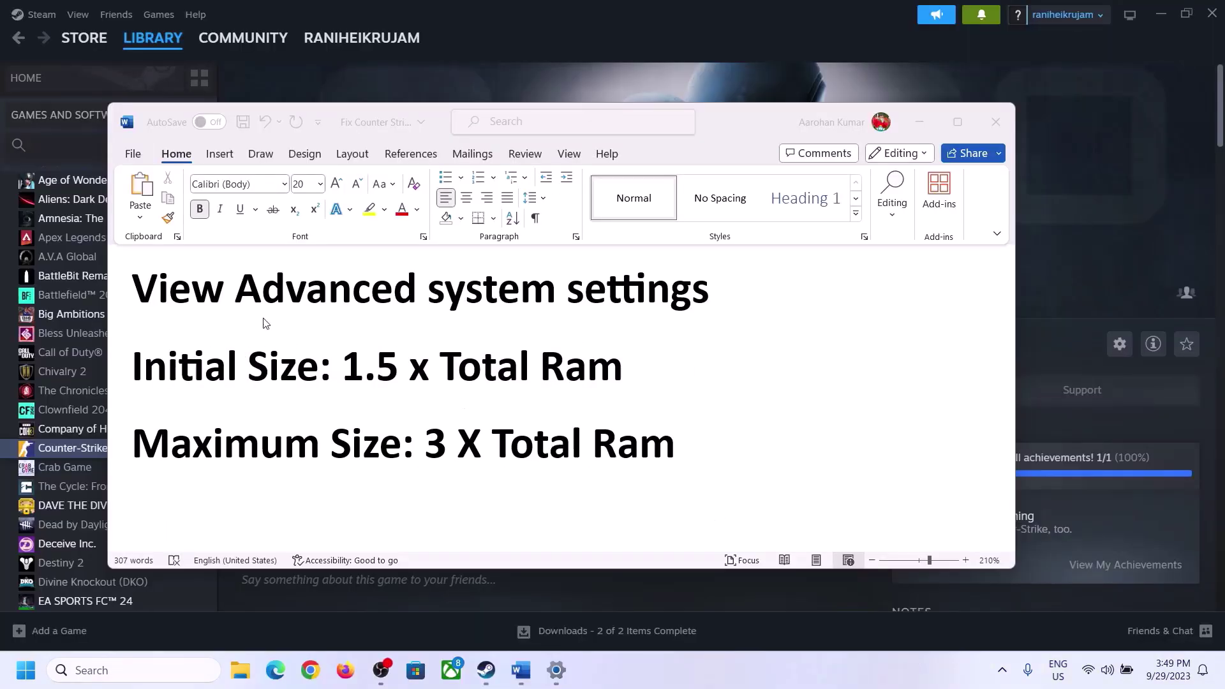
Copy "View Advanced system settings" from the guide, search Windows for it and open the System Properties dialog.
{"action": "left_click", "coordinate": [174, 297]}
{"action": "mouse_move", "coordinate": [145, 294]}
{"action": "left_mouse_down"}
{"action": "mouse_move", "coordinate": [470, 369]}
{"action": "mouse_move", "coordinate": [670, 309]}
{"action": "left_mouse_up"}
{"action": "key", "text": "ctrl+c"}
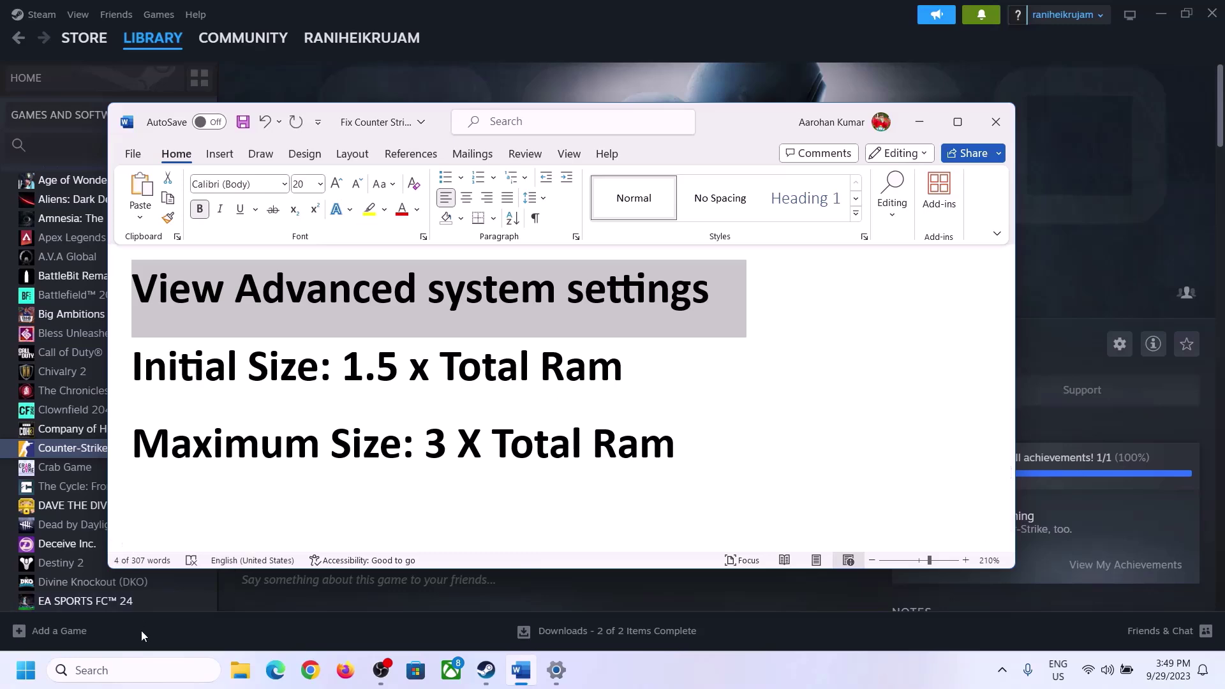
{"action": "left_click", "coordinate": [145, 669]}
{"action": "key", "text": "ctrl+v"}
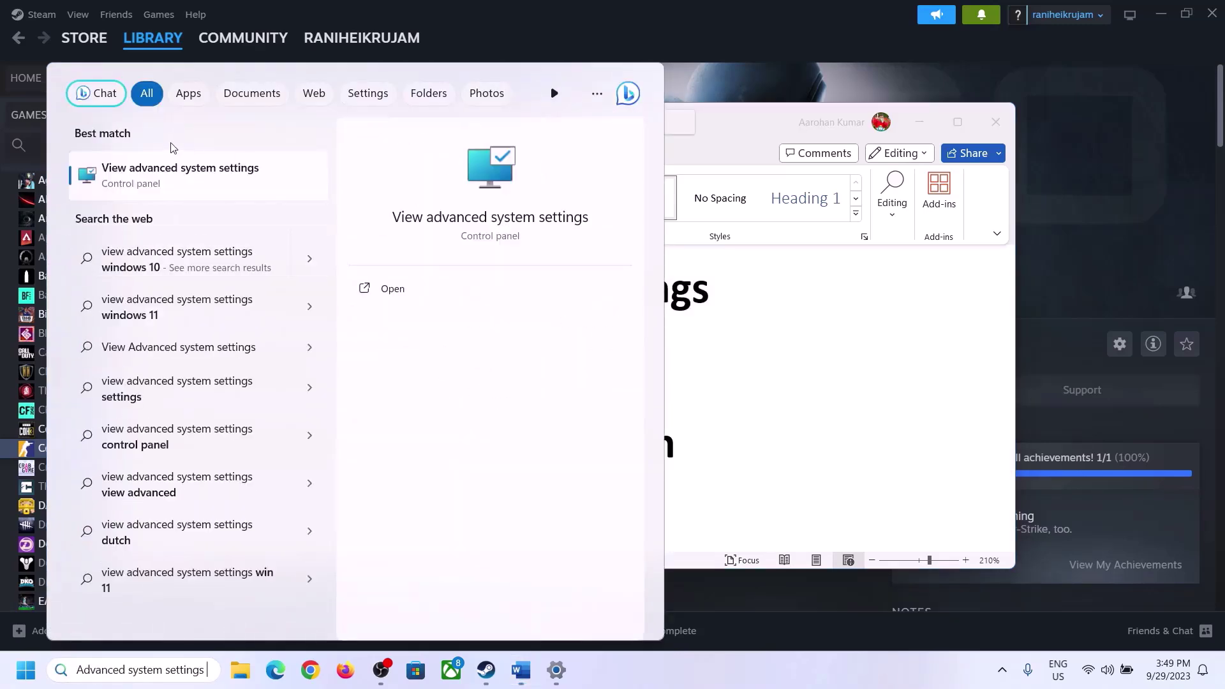
{"action": "left_click", "coordinate": [175, 185]}
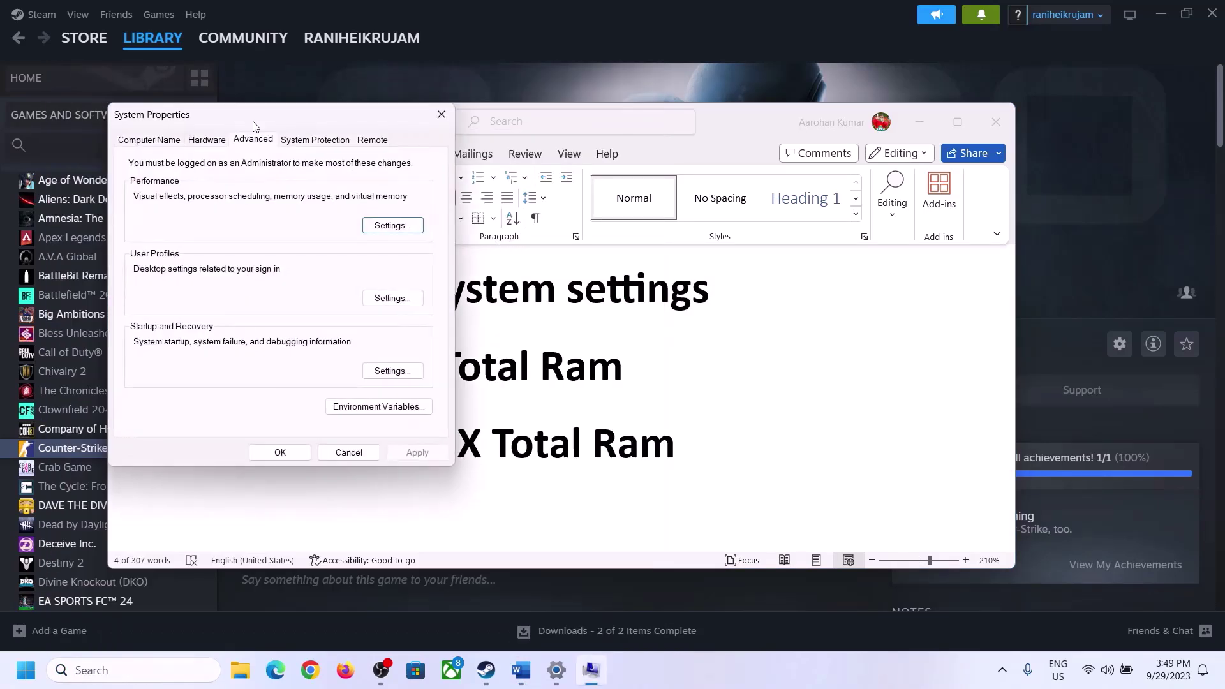
Open the Virtual Memory settings from Performance Options, turn off automatic paging file management and choose a custom size for drive C.
{"action": "left_click_drag", "start_coordinate": [253, 126], "coordinate": [546, 222]}
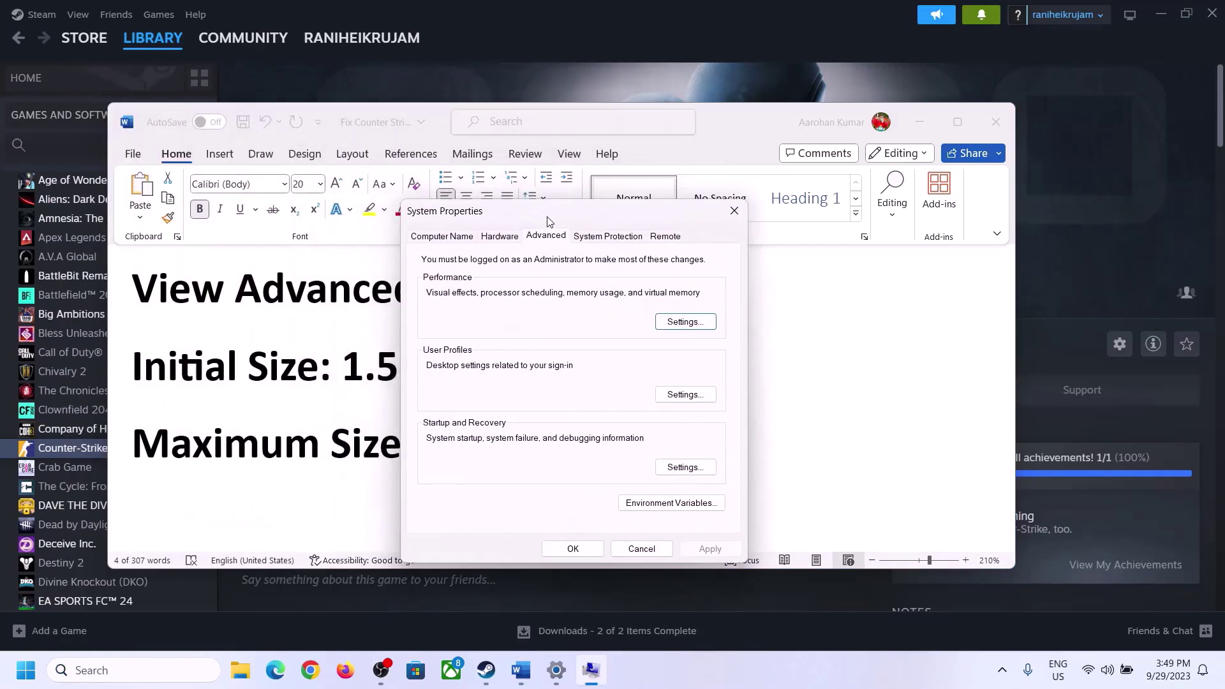
{"action": "left_click", "coordinate": [686, 322]}
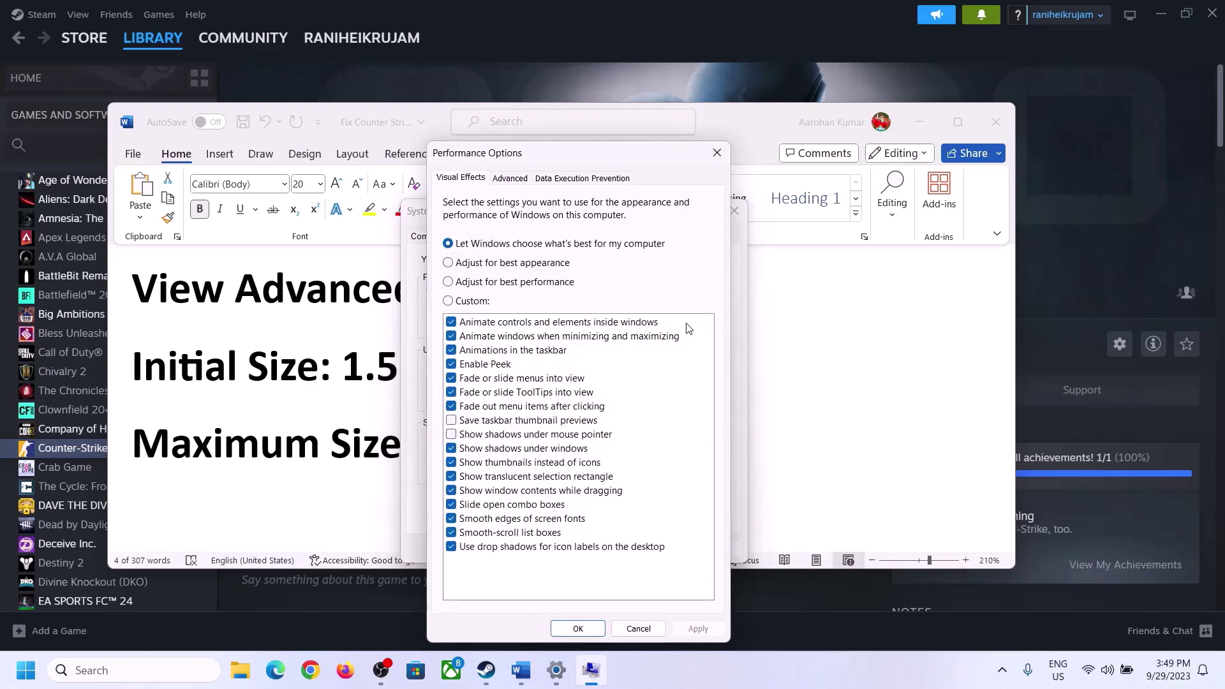
{"action": "left_click", "coordinate": [510, 178]}
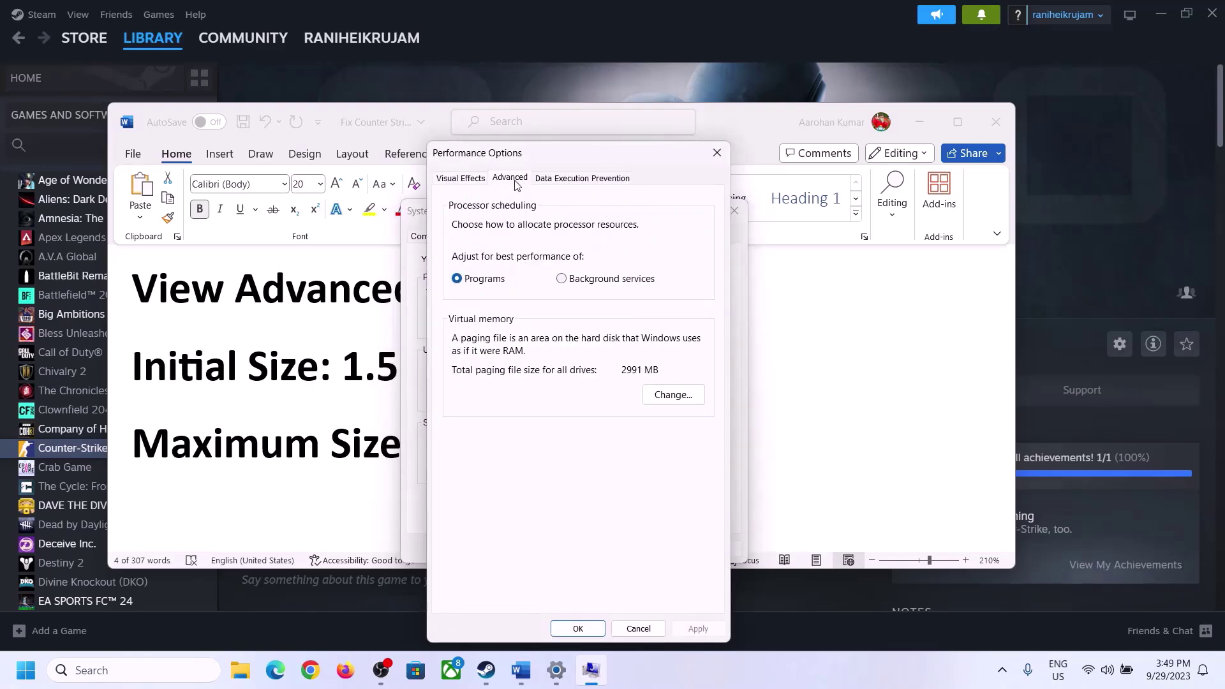
{"action": "left_click", "coordinate": [675, 395]}
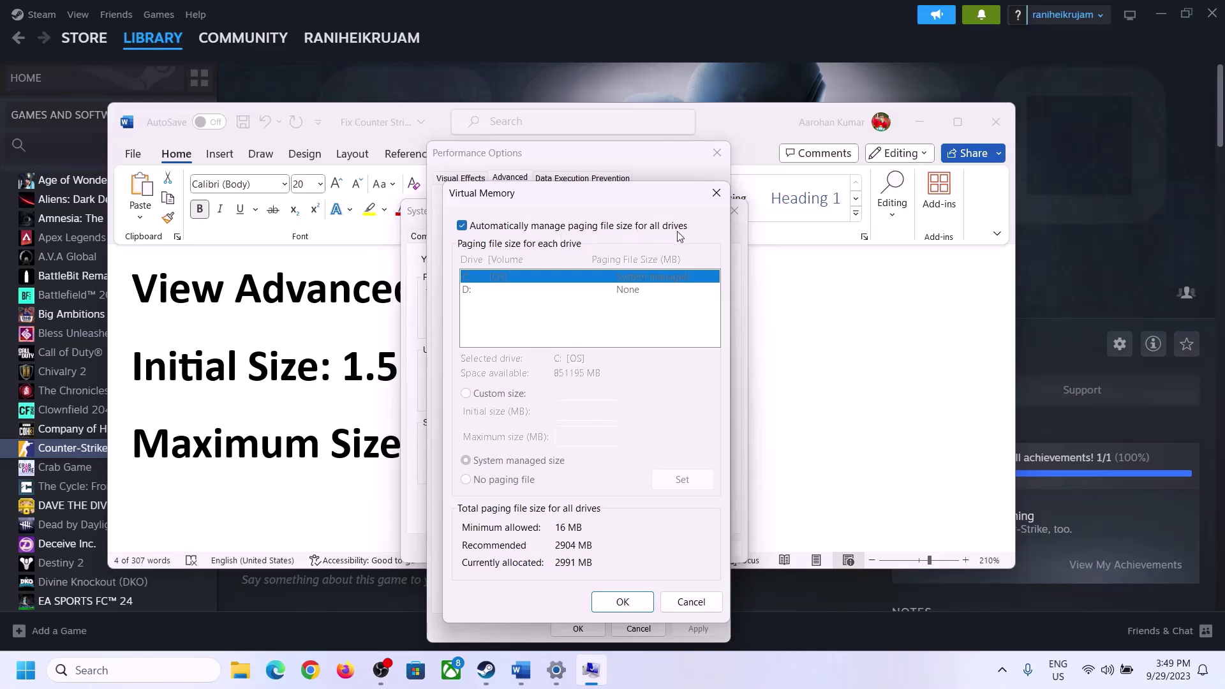
{"action": "left_click", "coordinate": [462, 226]}
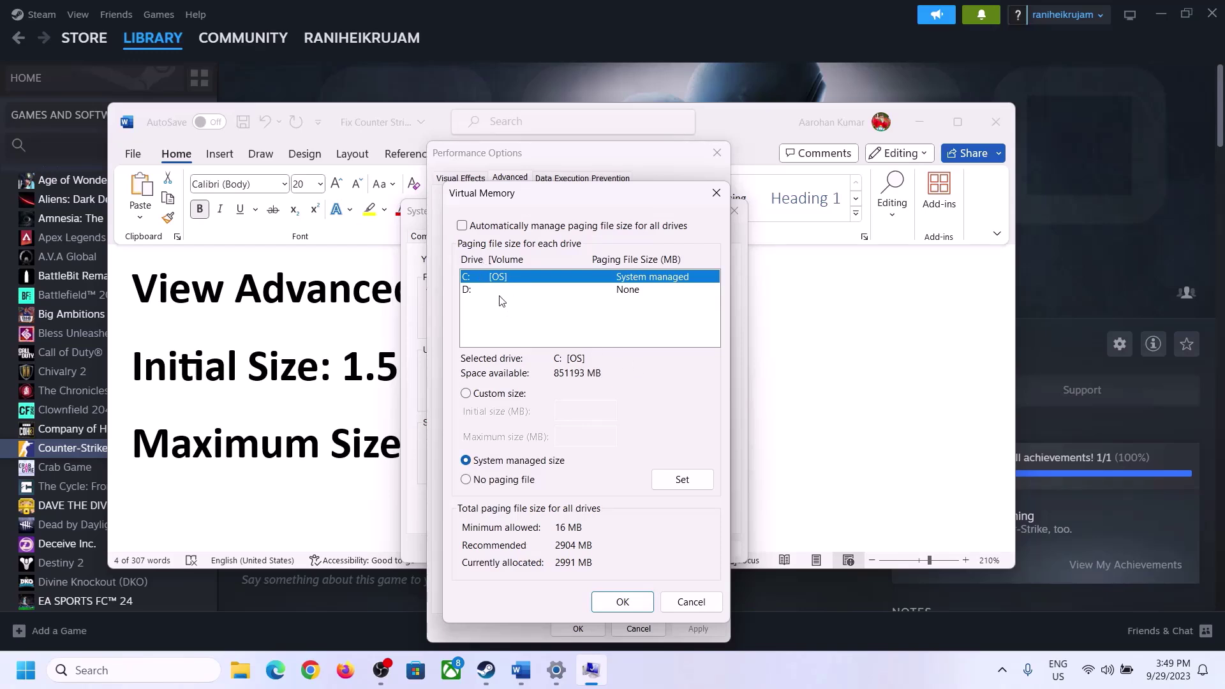
{"action": "left_click", "coordinate": [466, 394]}
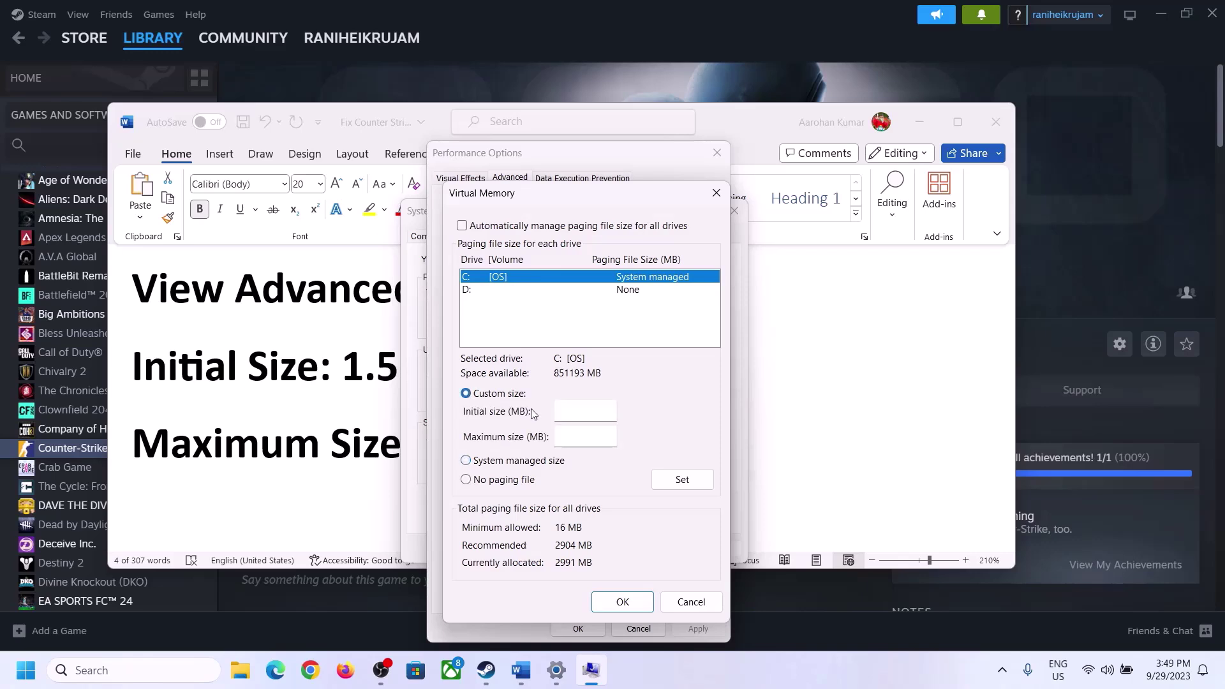
Highlight "1.5 x Total Ram" in the Word guide, then look up the installed RAM on the About page in Windows Settings.
{"action": "left_click", "coordinate": [331, 376]}
{"action": "left_click_drag", "start_coordinate": [343, 368], "coordinate": [568, 381]}
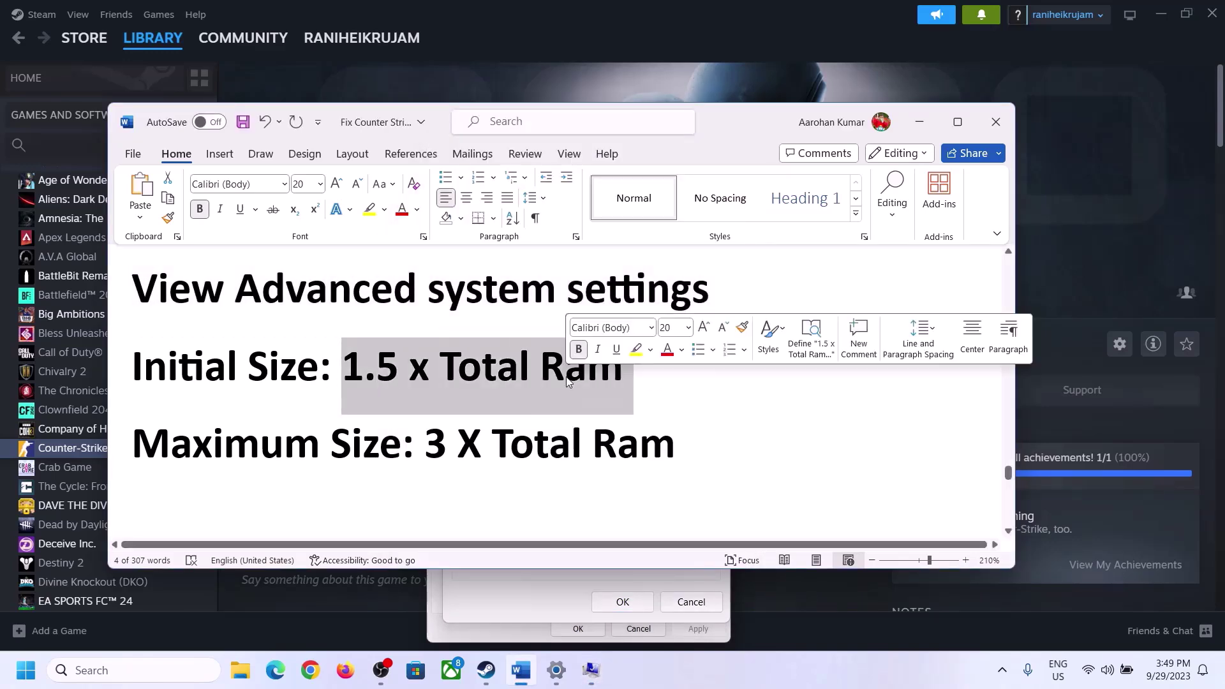
{"action": "left_click", "coordinate": [557, 673]}
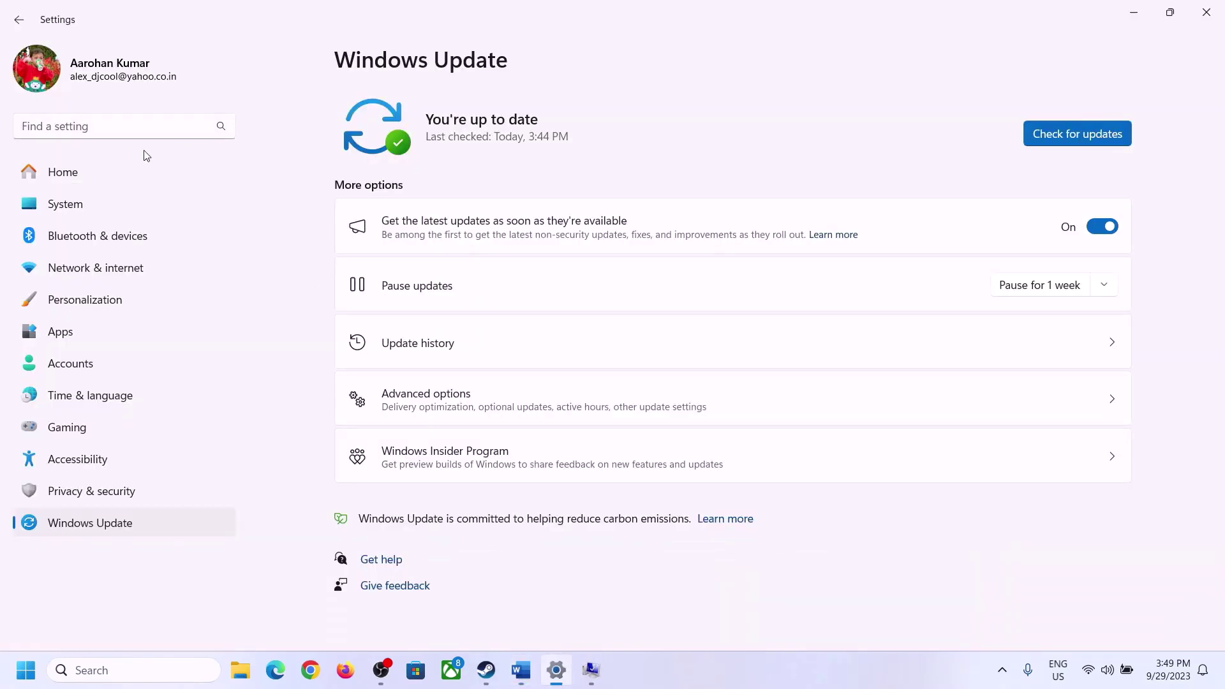
{"action": "left_click", "coordinate": [56, 210]}
{"action": "scroll", "coordinate": [427, 539], "scroll_direction": "down", "scroll_amount": 10}
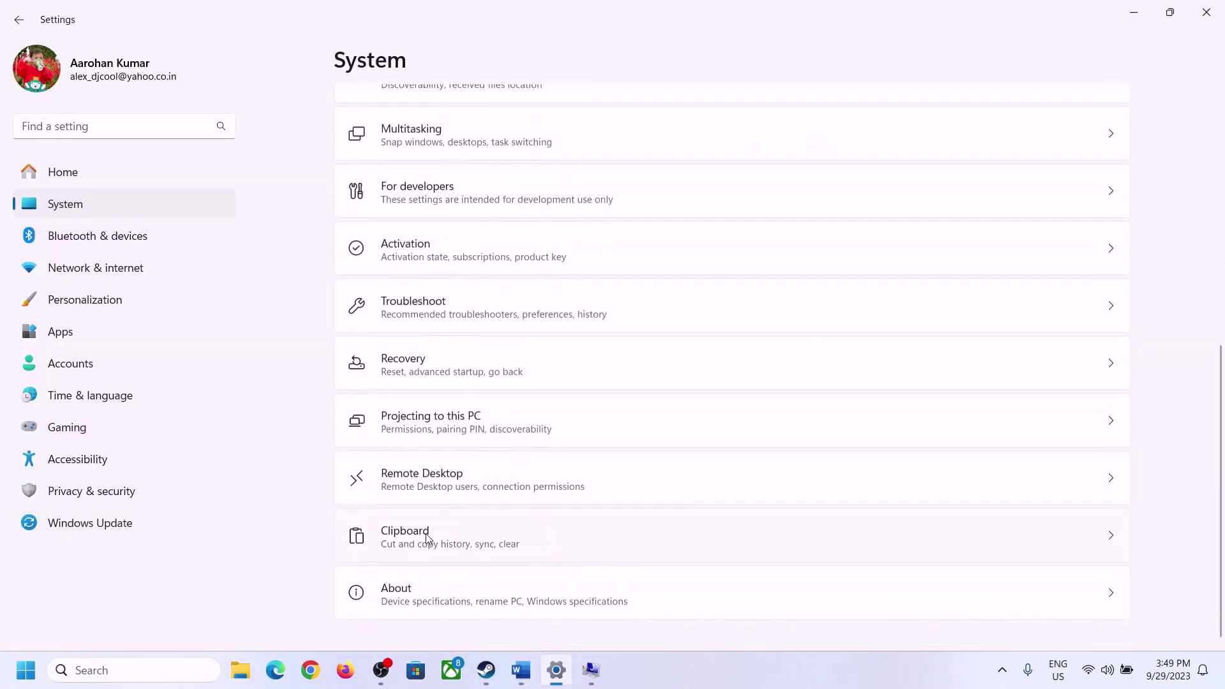
{"action": "left_click", "coordinate": [405, 603]}
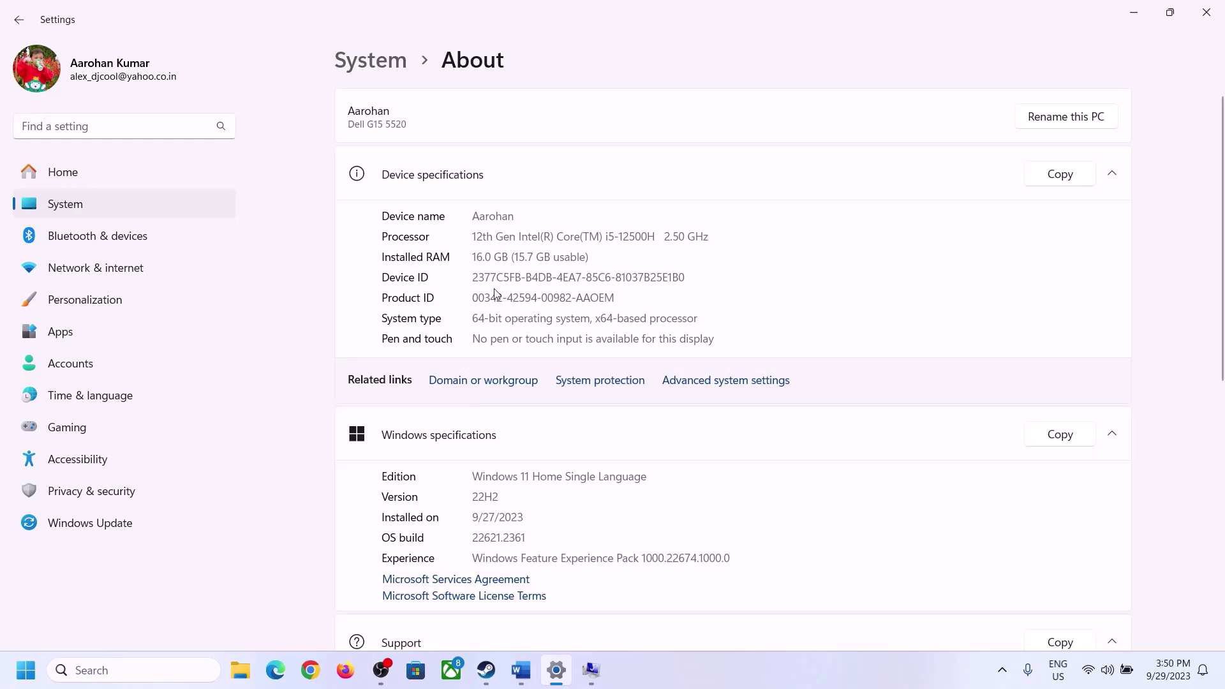
{"action": "left_click_drag", "start_coordinate": [481, 256], "coordinate": [467, 261]}
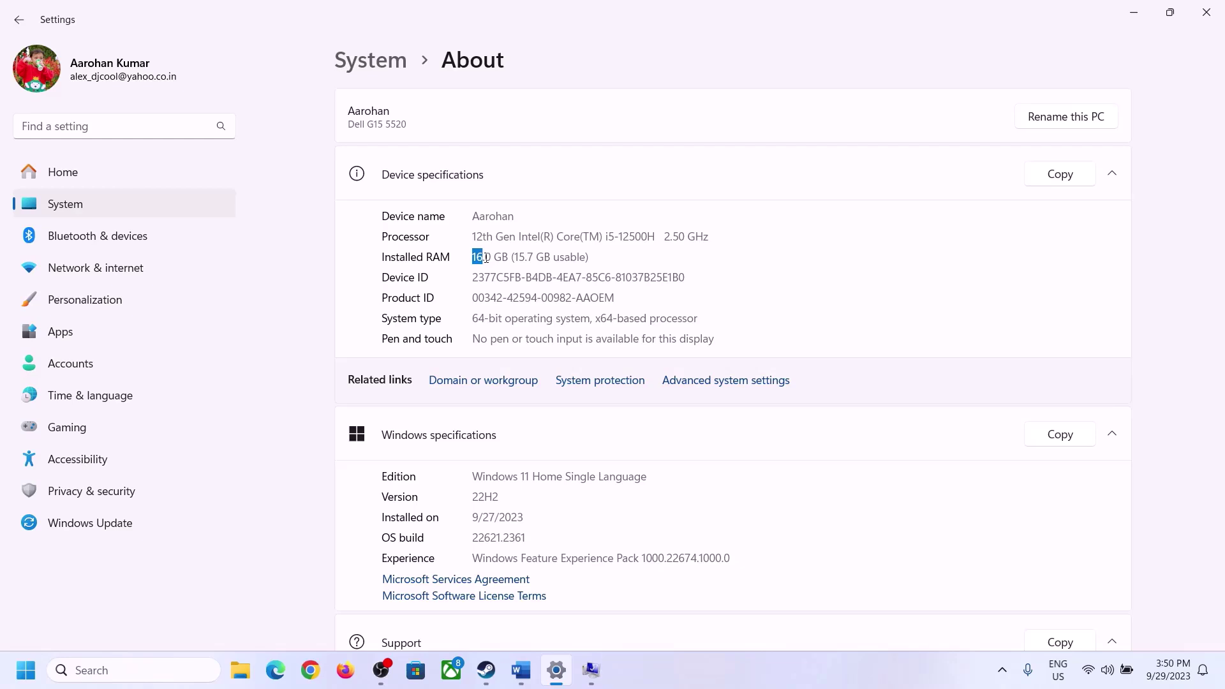
{"action": "left_click", "coordinate": [492, 258]}
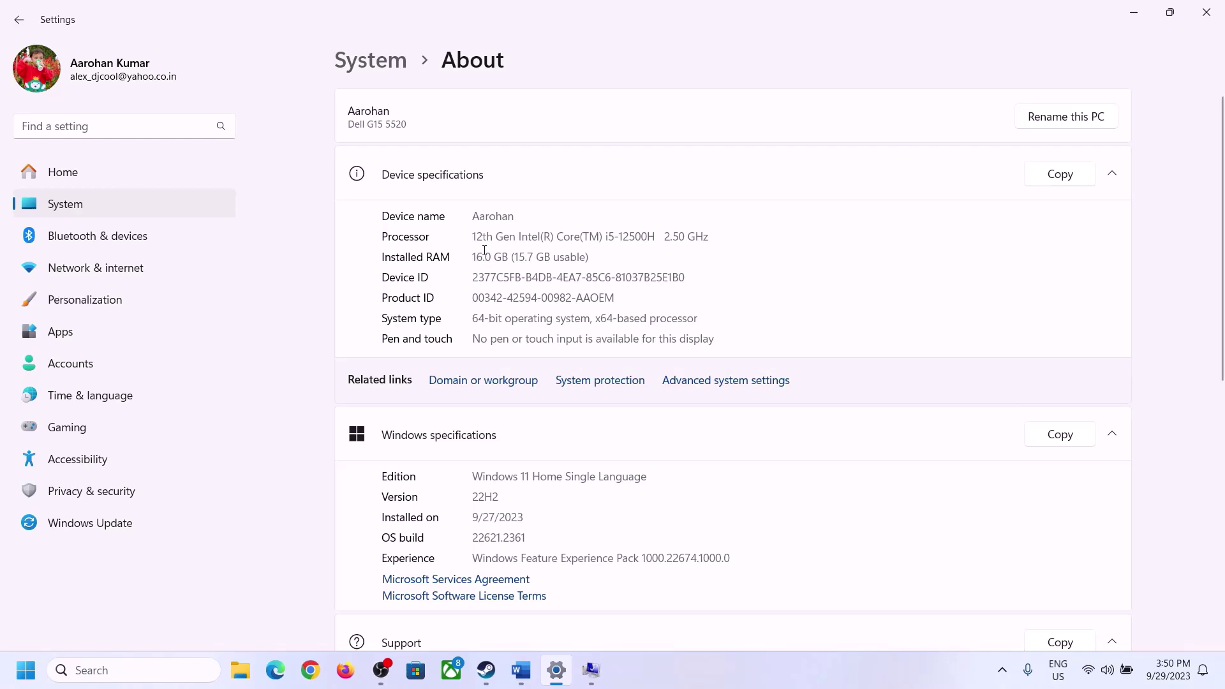
{"action": "left_click_drag", "start_coordinate": [485, 252], "coordinate": [471, 255]}
Launch Calculator with the Run command calc, place it beside the Virtual Memory dialog and bring the Word guide up behind it.
{"action": "left_click", "coordinate": [591, 671]}
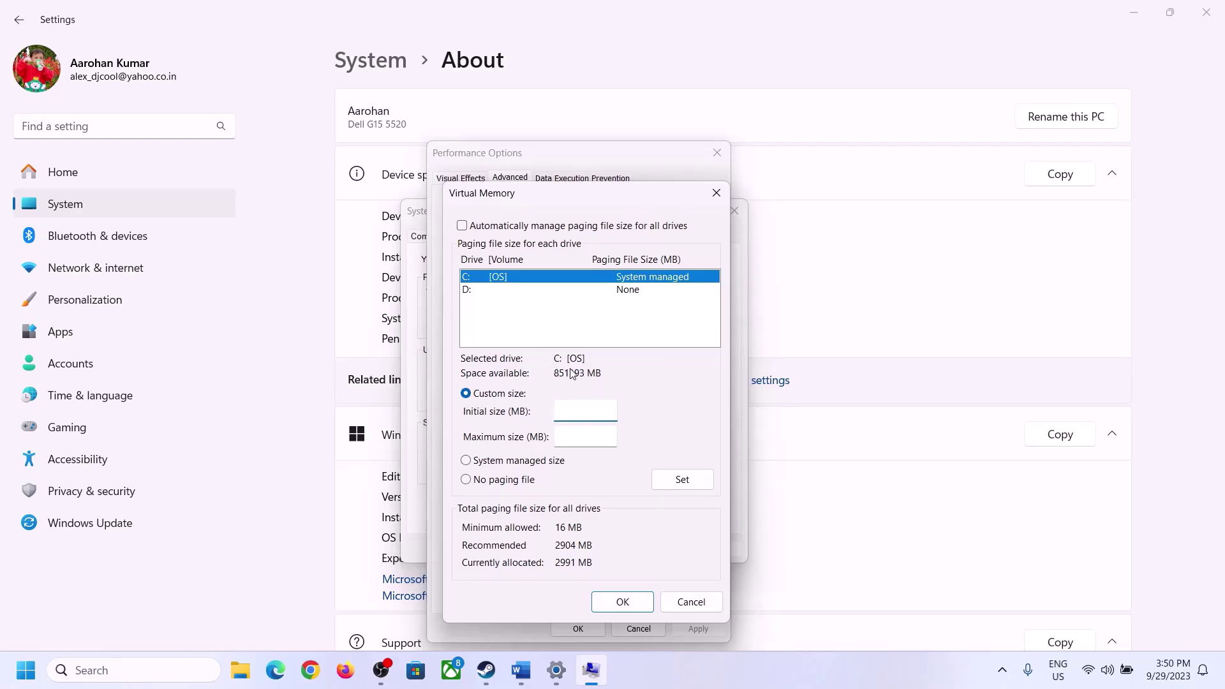
{"action": "mouse_move", "coordinate": [556, 670]}
{"action": "left_click", "coordinate": [552, 590]}
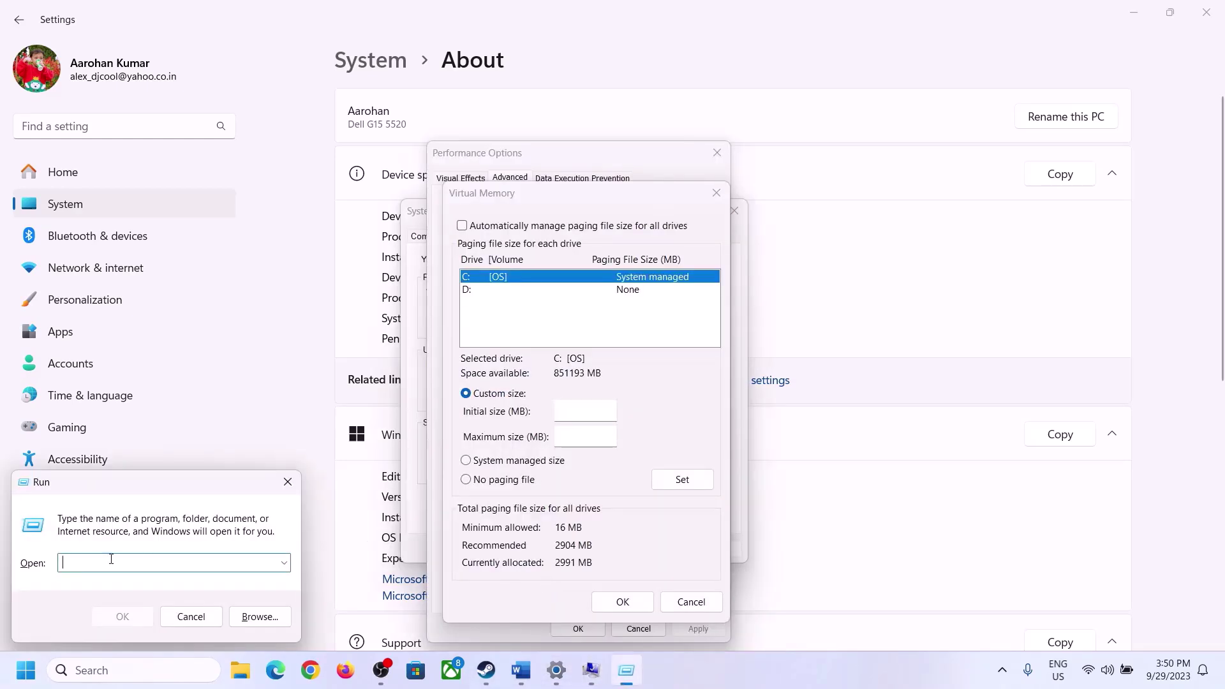
{"action": "type", "text": "calc"}
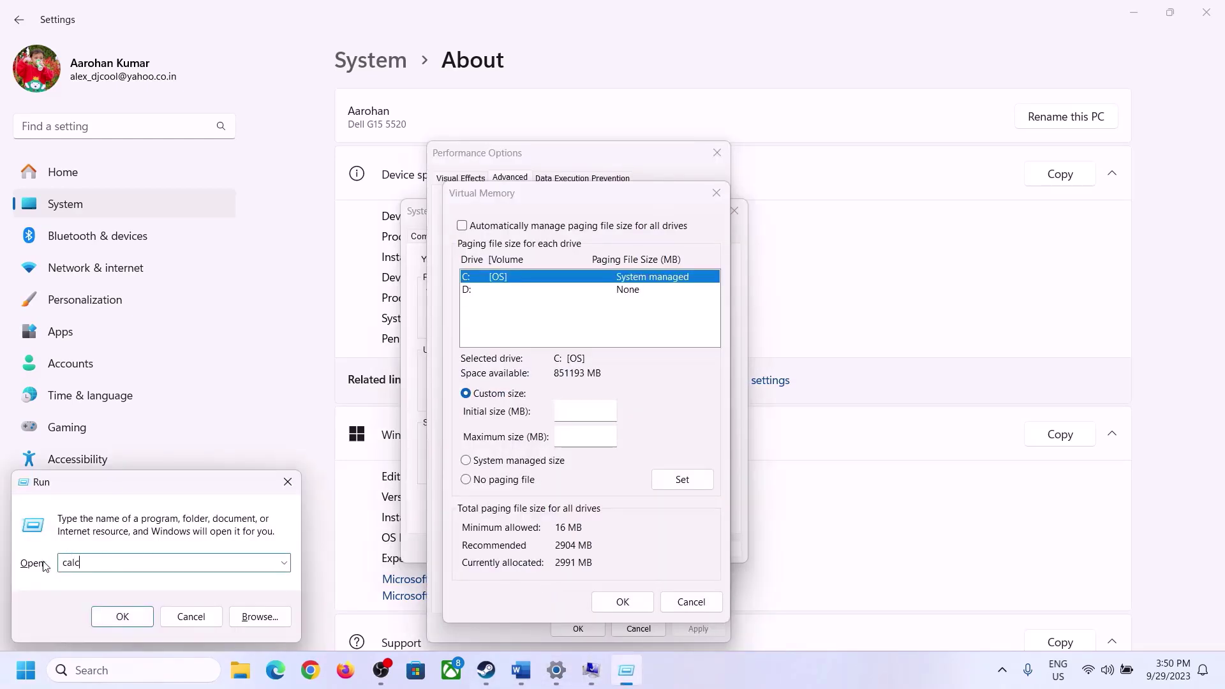
{"action": "left_click", "coordinate": [123, 616]}
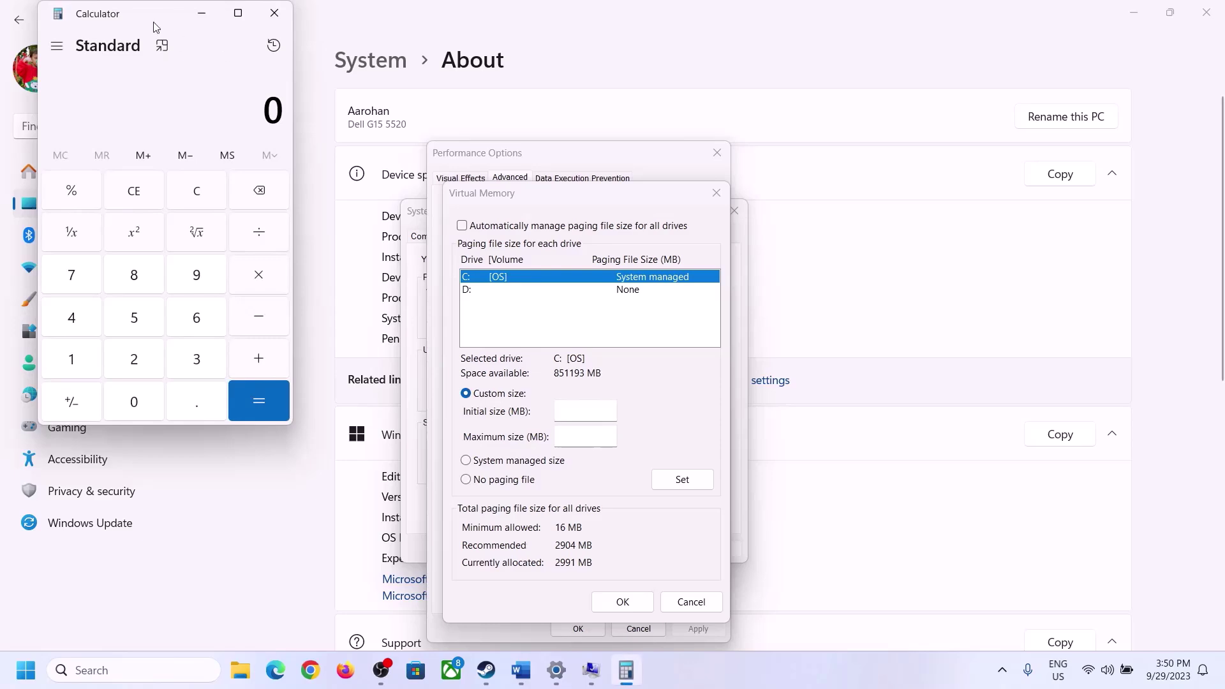
{"action": "left_click_drag", "start_coordinate": [155, 27], "coordinate": [896, 214]}
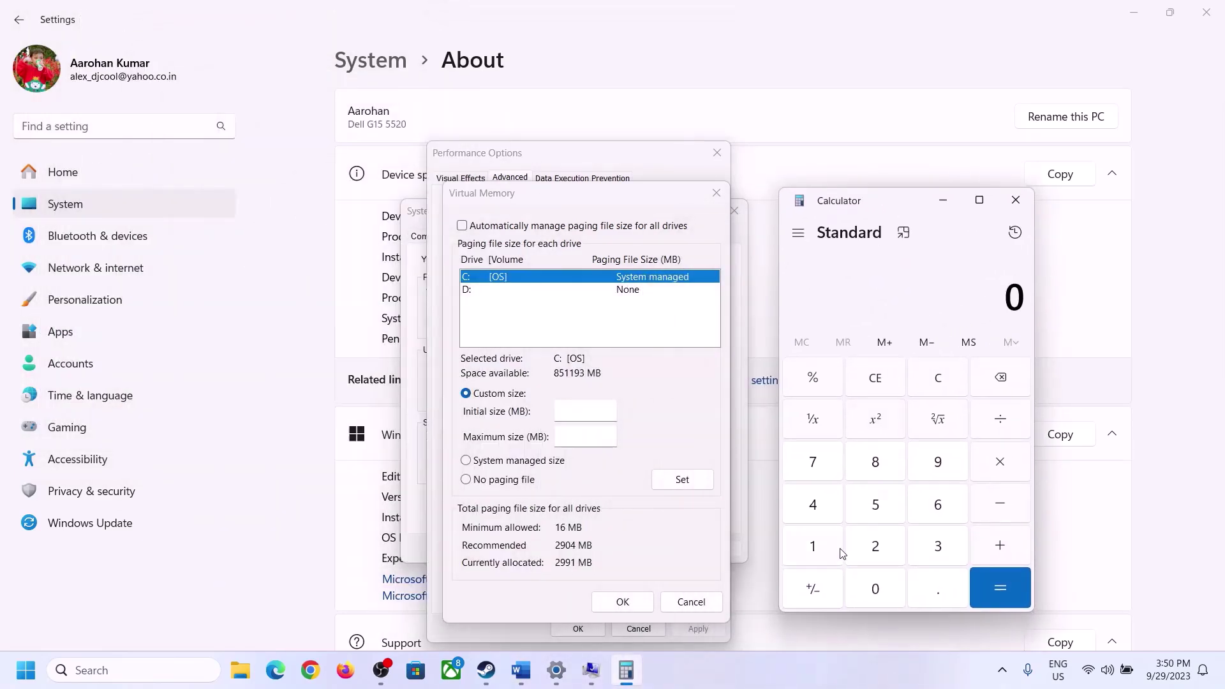
{"action": "left_click", "coordinate": [521, 668]}
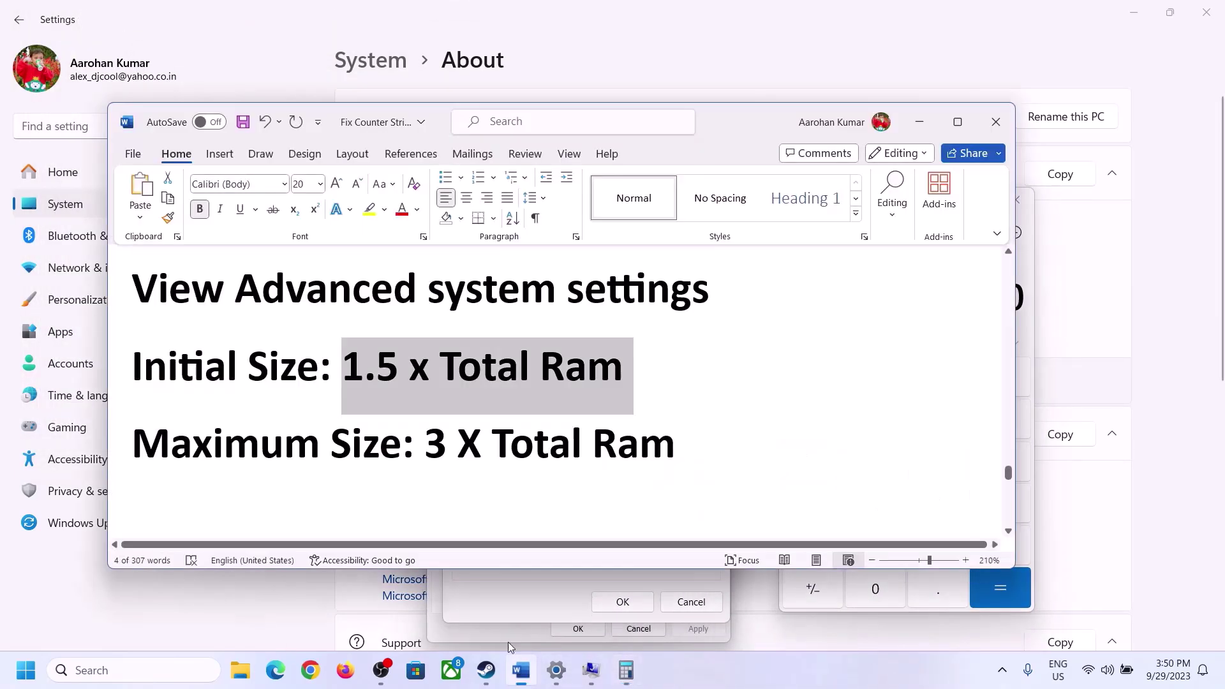
{"action": "left_click", "coordinate": [625, 670]}
{"action": "left_click", "coordinate": [814, 550]}
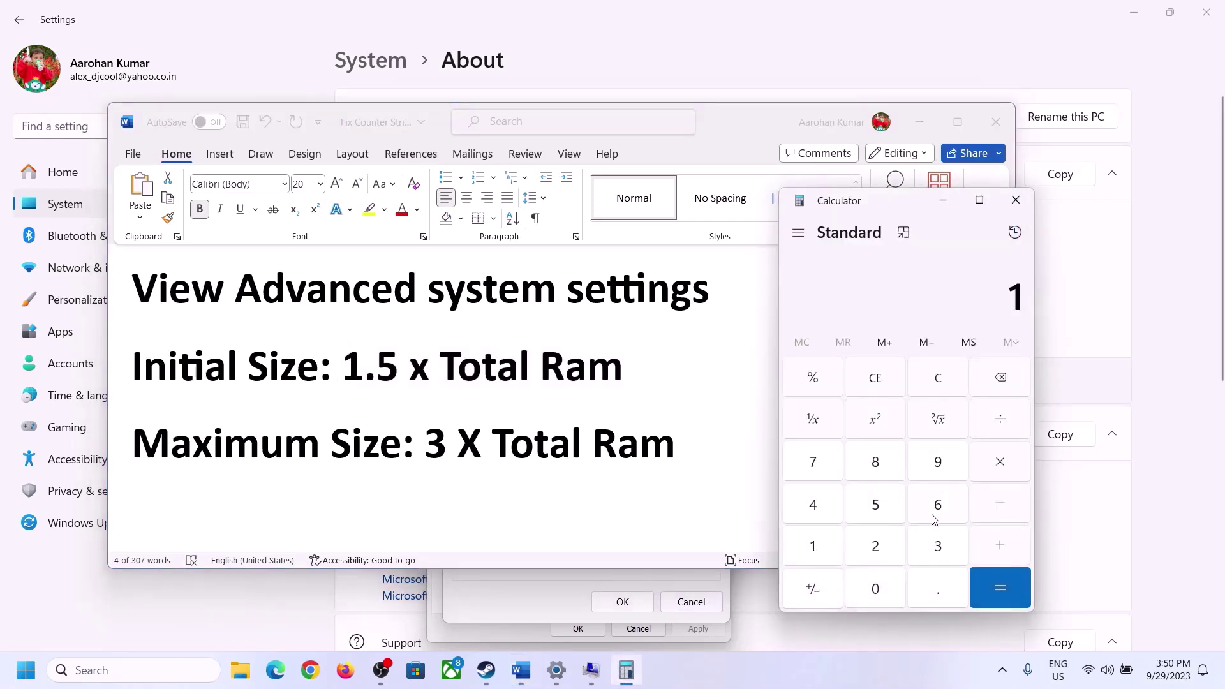
{"action": "left_click", "coordinate": [933, 515]}
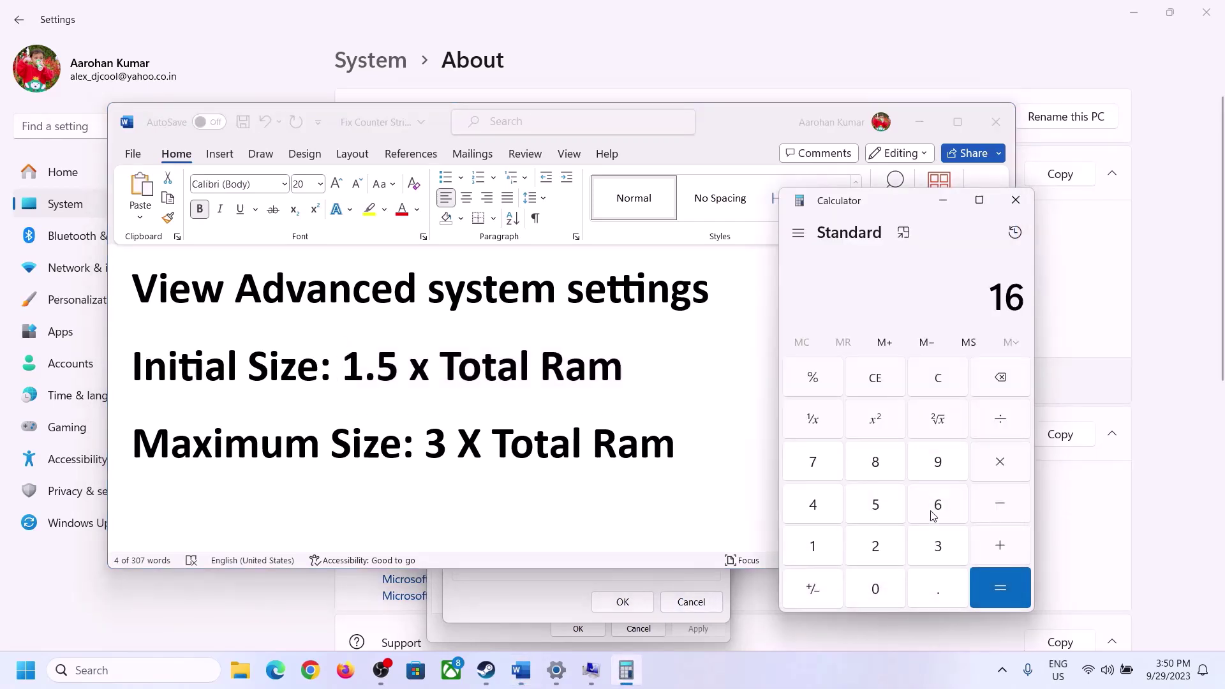
{"action": "left_click", "coordinate": [940, 390]}
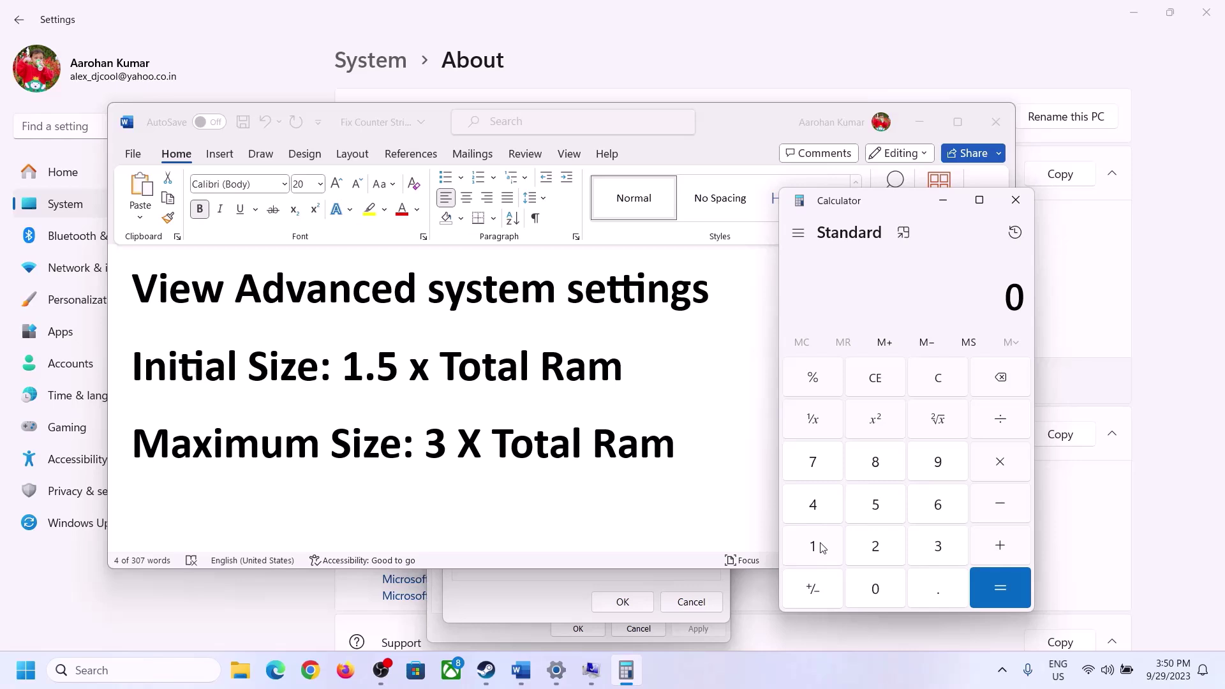
Convert the 16 GB of installed RAM to megabytes in Calculator by computing 16 × 1024.
{"action": "left_click", "coordinate": [822, 547]}
{"action": "left_click", "coordinate": [935, 505]}
{"action": "left_click", "coordinate": [999, 469]}
{"action": "left_click", "coordinate": [812, 548]}
{"action": "left_click", "coordinate": [878, 589]}
{"action": "left_click", "coordinate": [879, 550]}
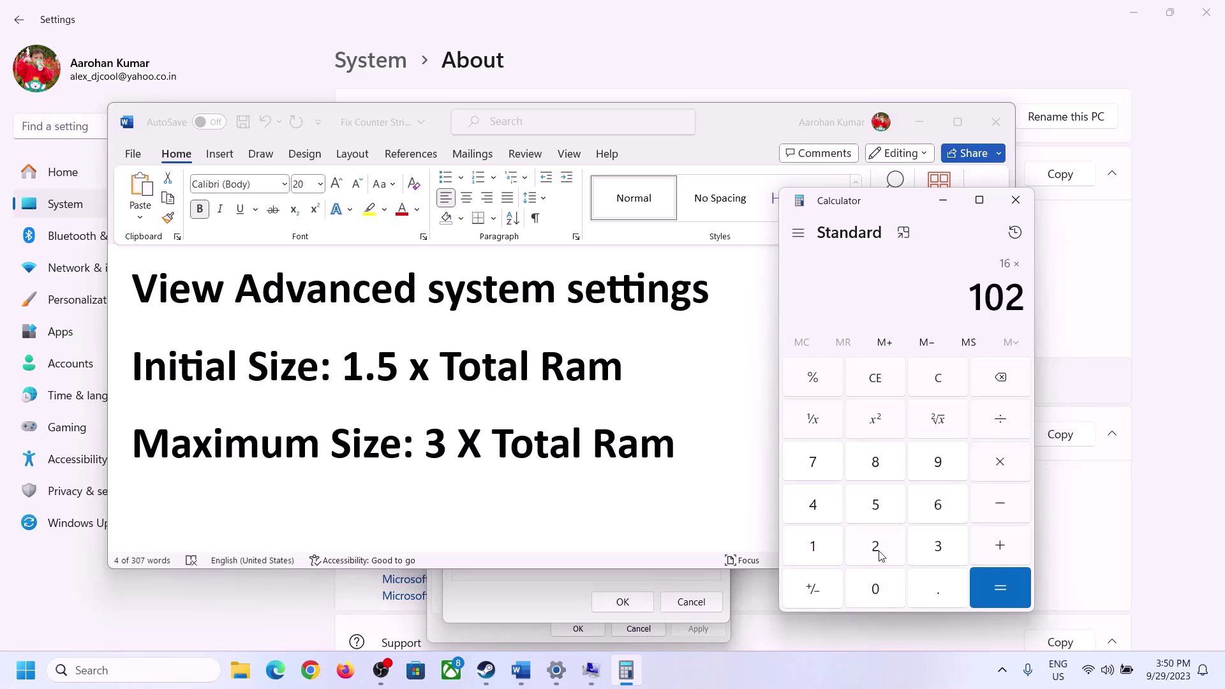
{"action": "left_click", "coordinate": [822, 514]}
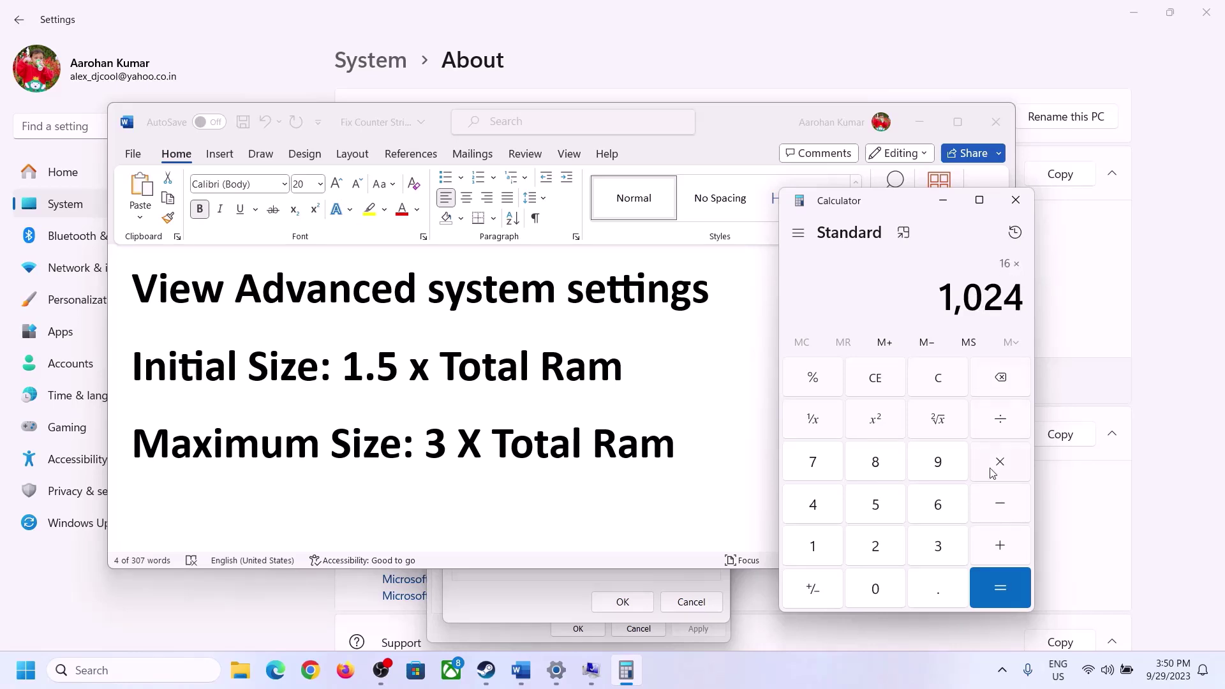
{"action": "left_click", "coordinate": [999, 588]}
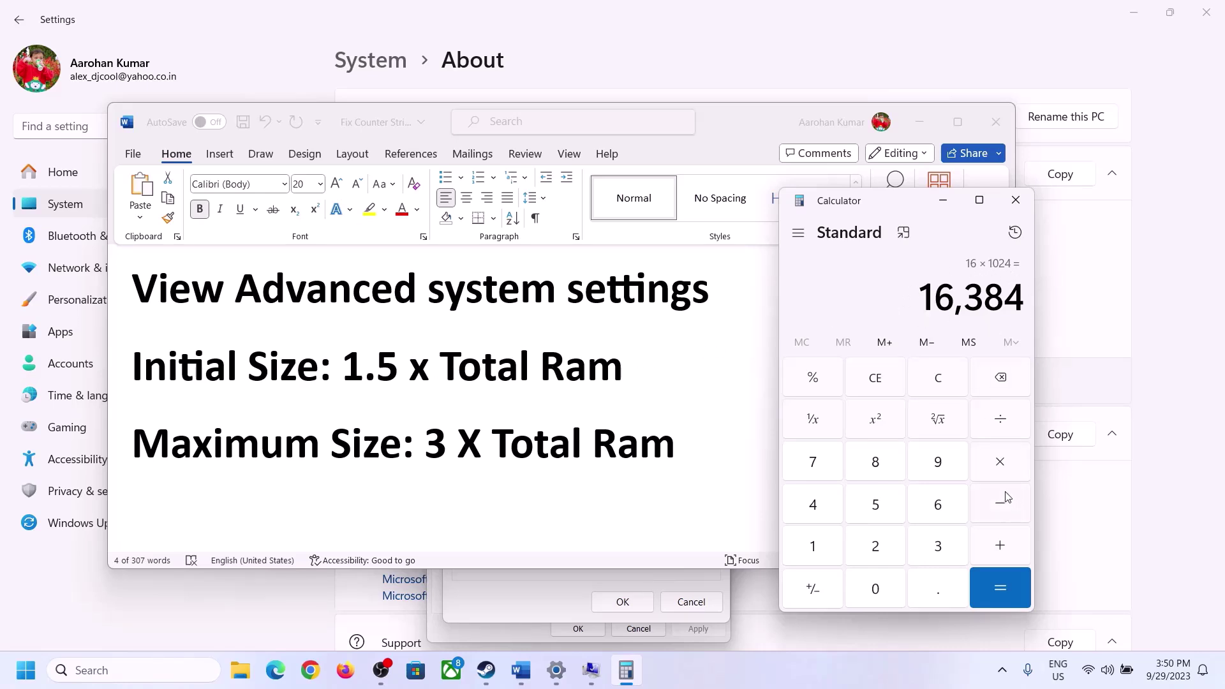
Multiply the RAM size in megabytes by 1.5 to get the initial paging file size.
{"action": "left_click", "coordinate": [999, 462]}
{"action": "left_click", "coordinate": [827, 547]}
{"action": "left_click", "coordinate": [931, 590]}
{"action": "left_click", "coordinate": [891, 514]}
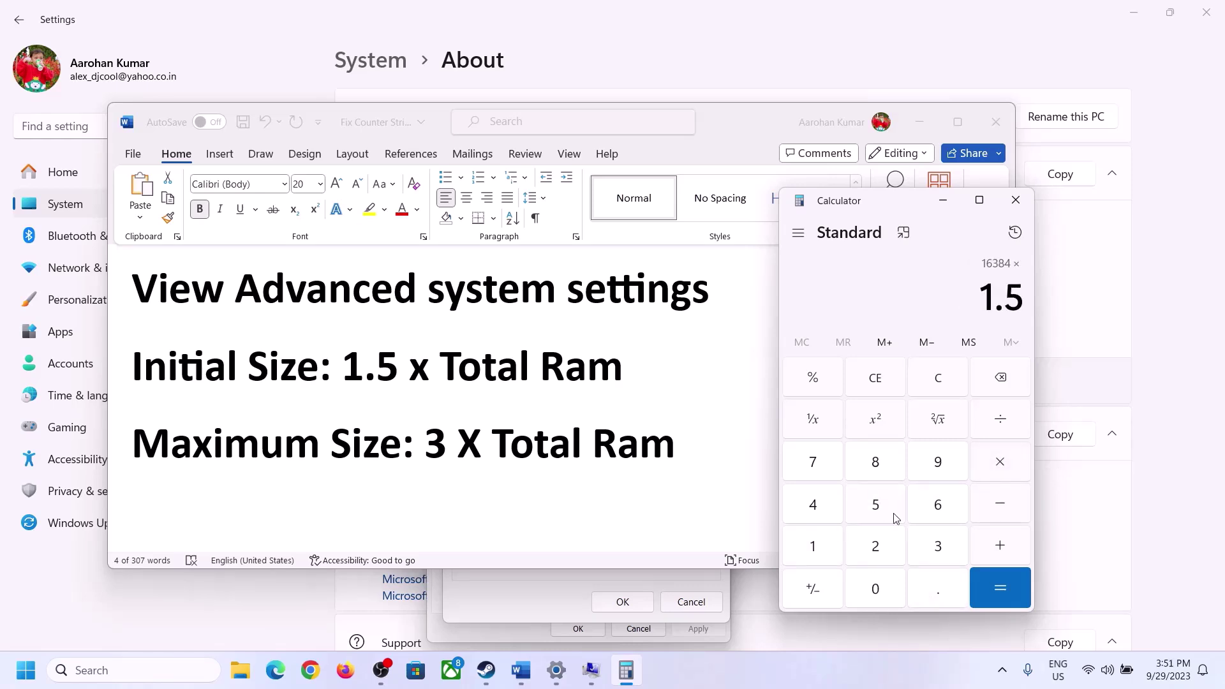
{"action": "left_click", "coordinate": [998, 584]}
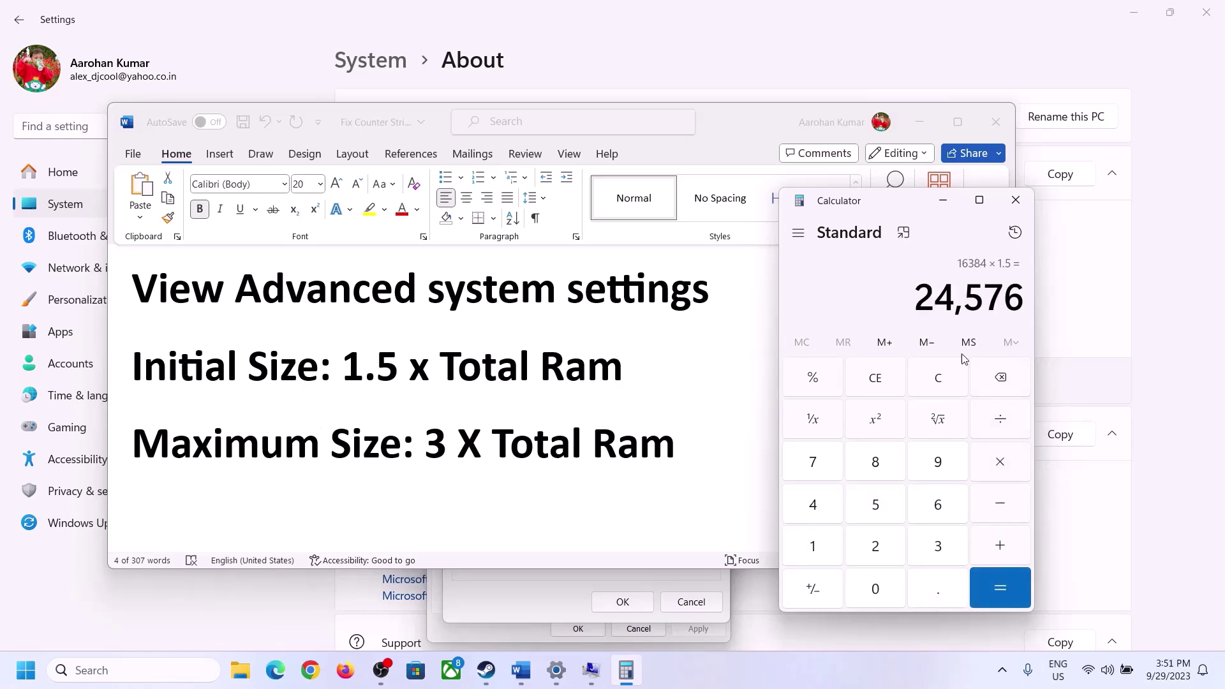
Set the initial size of drive C's paging file to 24576 MB in the Virtual Memory dialog.
{"action": "left_click", "coordinate": [564, 578]}
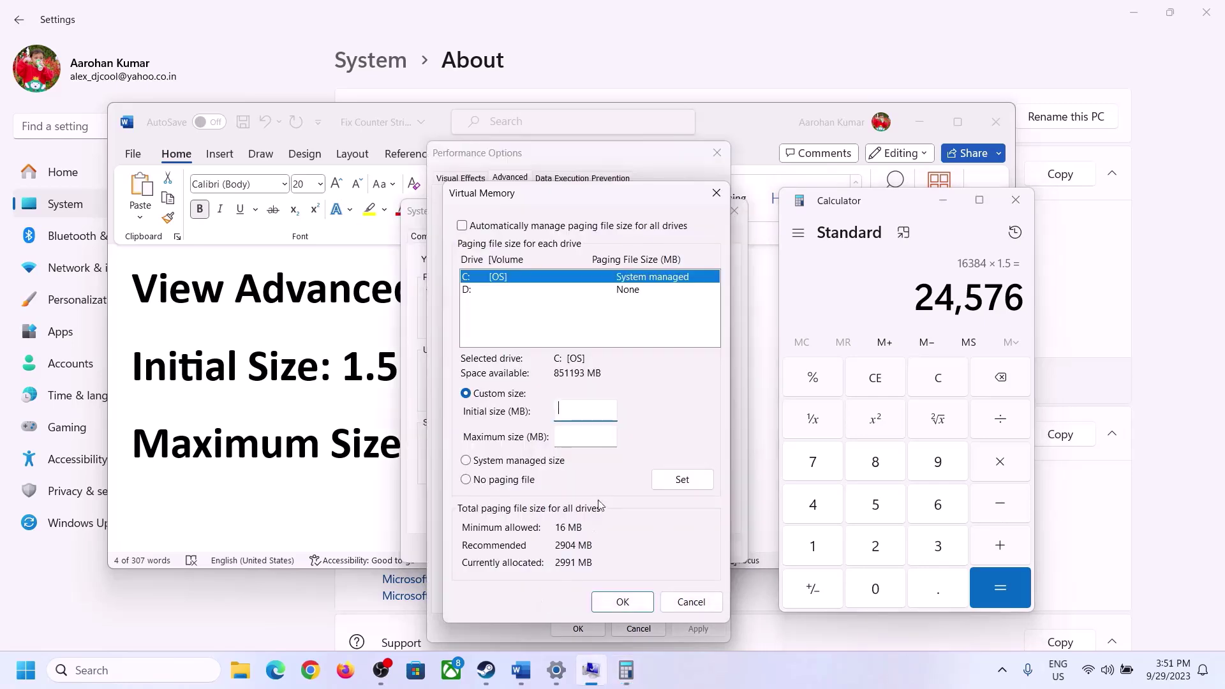
{"action": "type", "text": "24576"}
{"action": "left_click", "coordinate": [613, 436]}
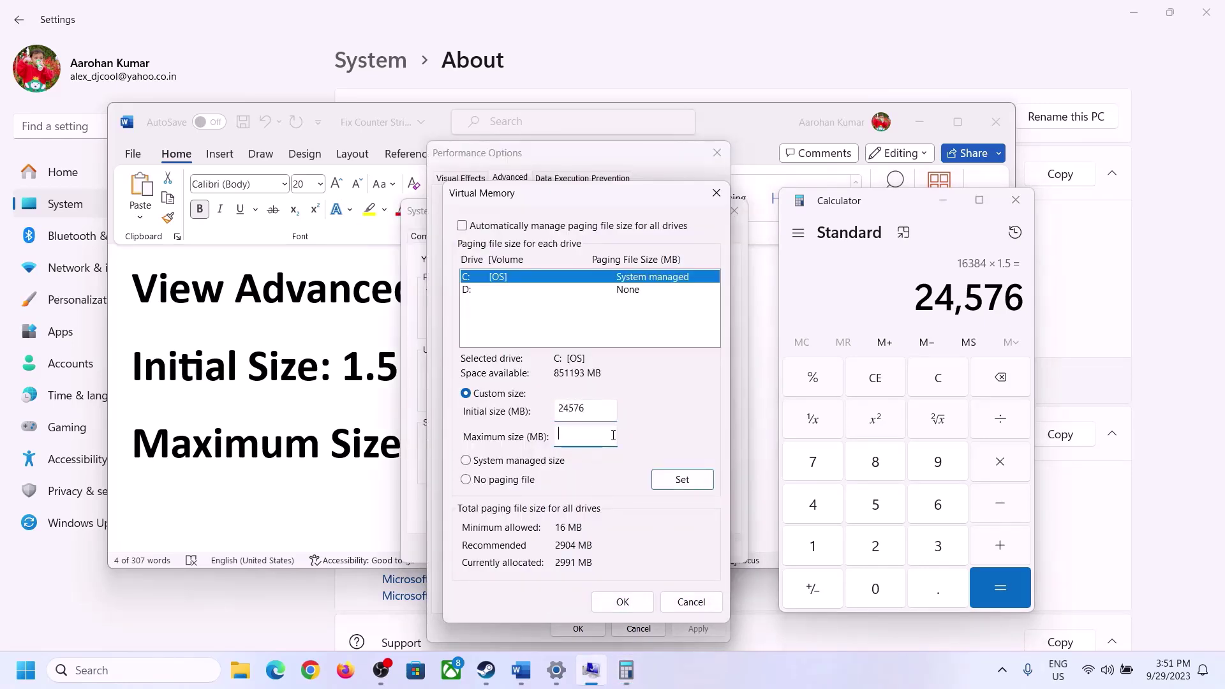
Check the guide's maximum size formula, clear Calculator and recheck the installed RAM in Windows Settings.
{"action": "left_click", "coordinate": [351, 447]}
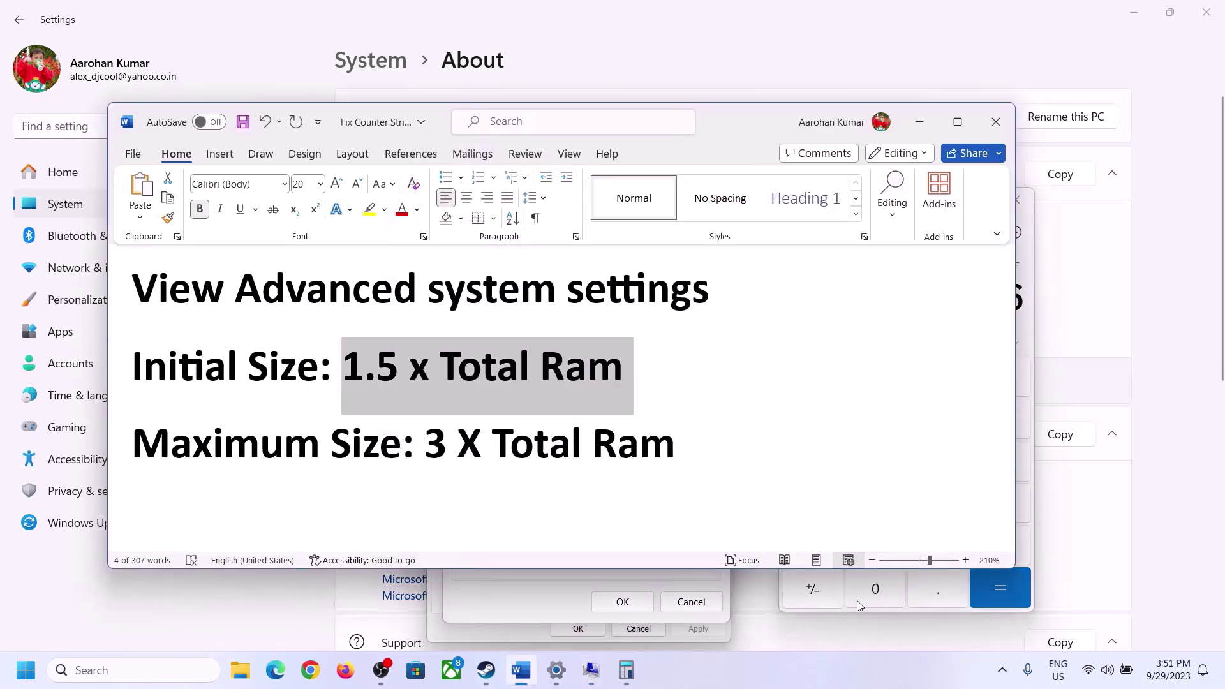
{"action": "left_click", "coordinate": [1029, 332]}
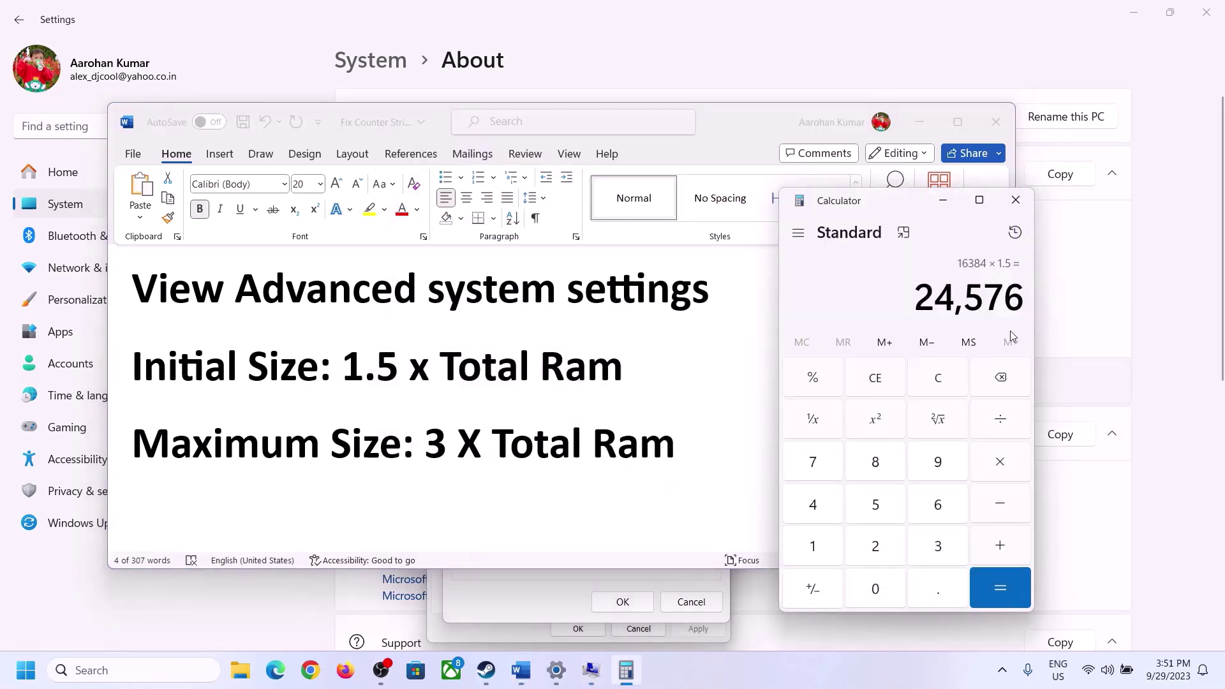
{"action": "left_click", "coordinate": [943, 378]}
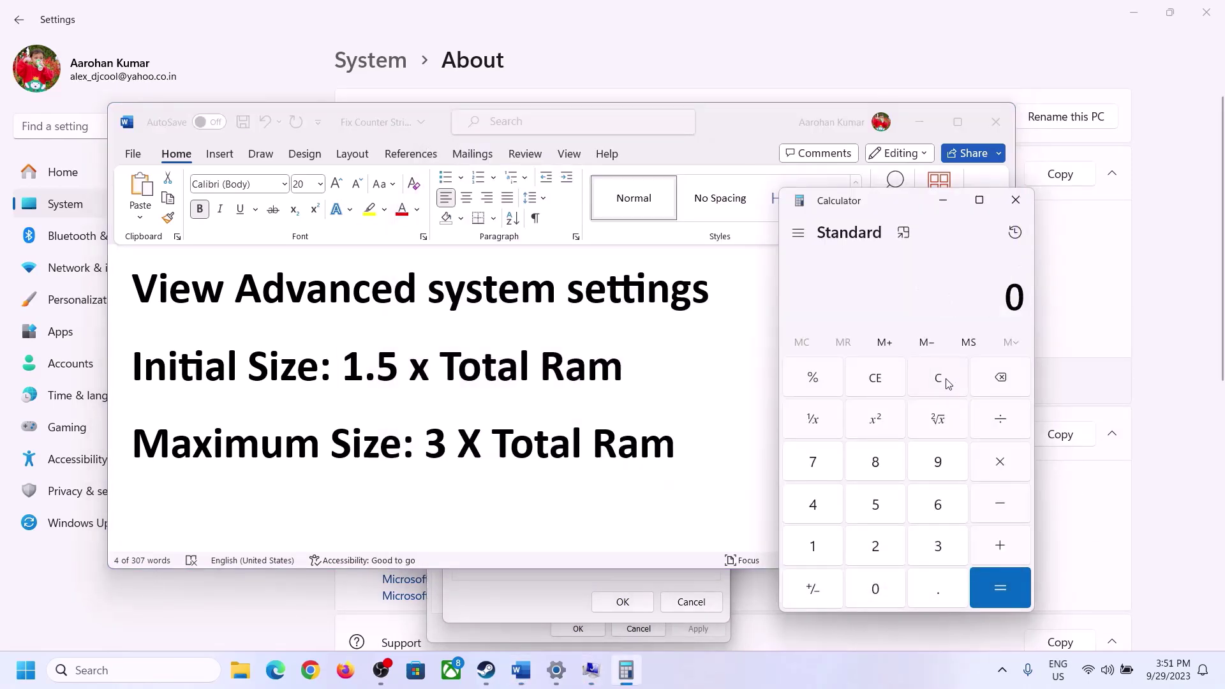
{"action": "left_click", "coordinate": [557, 670]}
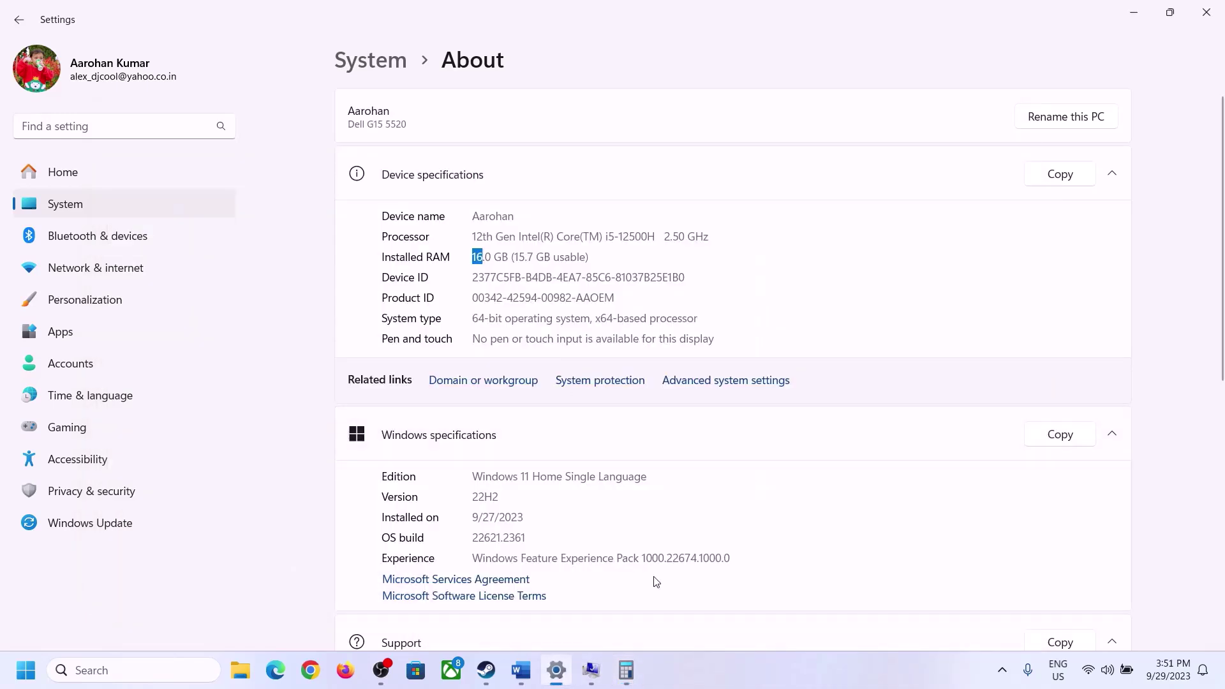
{"action": "left_click", "coordinate": [626, 670]}
Convert the 16 GB of installed RAM to megabytes in Calculator by multiplying 16 by 1024.
{"action": "left_click", "coordinate": [823, 539]}
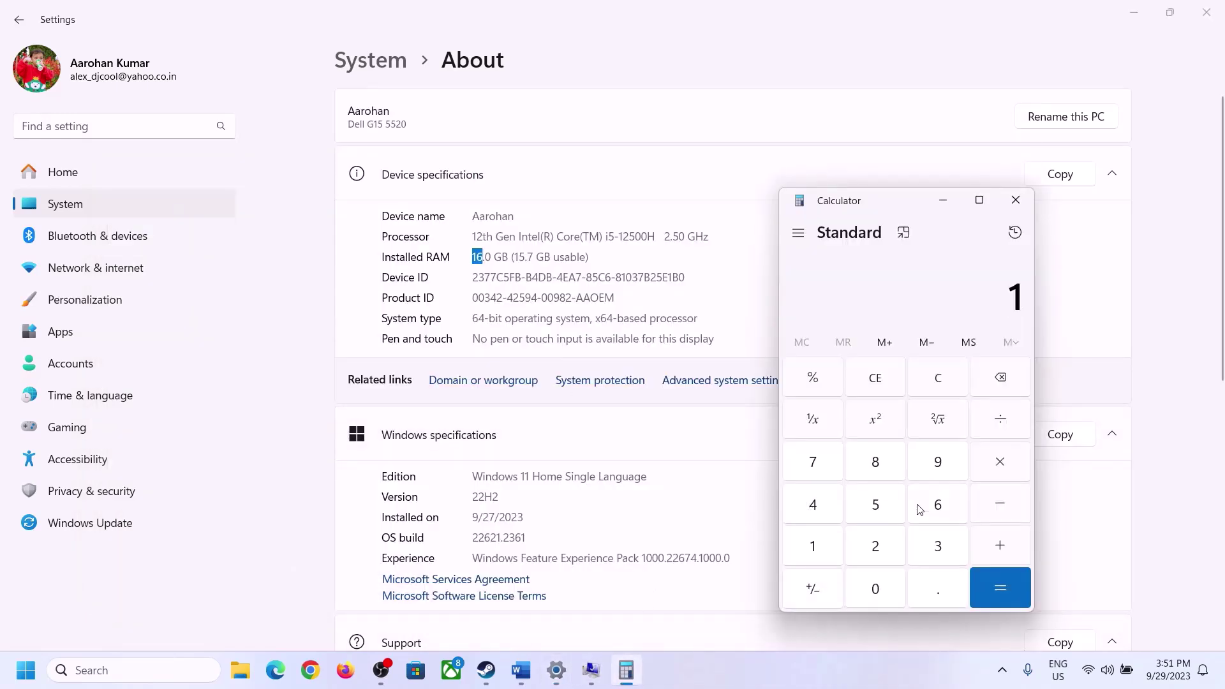
{"action": "left_click", "coordinate": [919, 509]}
{"action": "left_click", "coordinate": [991, 463]}
{"action": "left_click", "coordinate": [823, 537]}
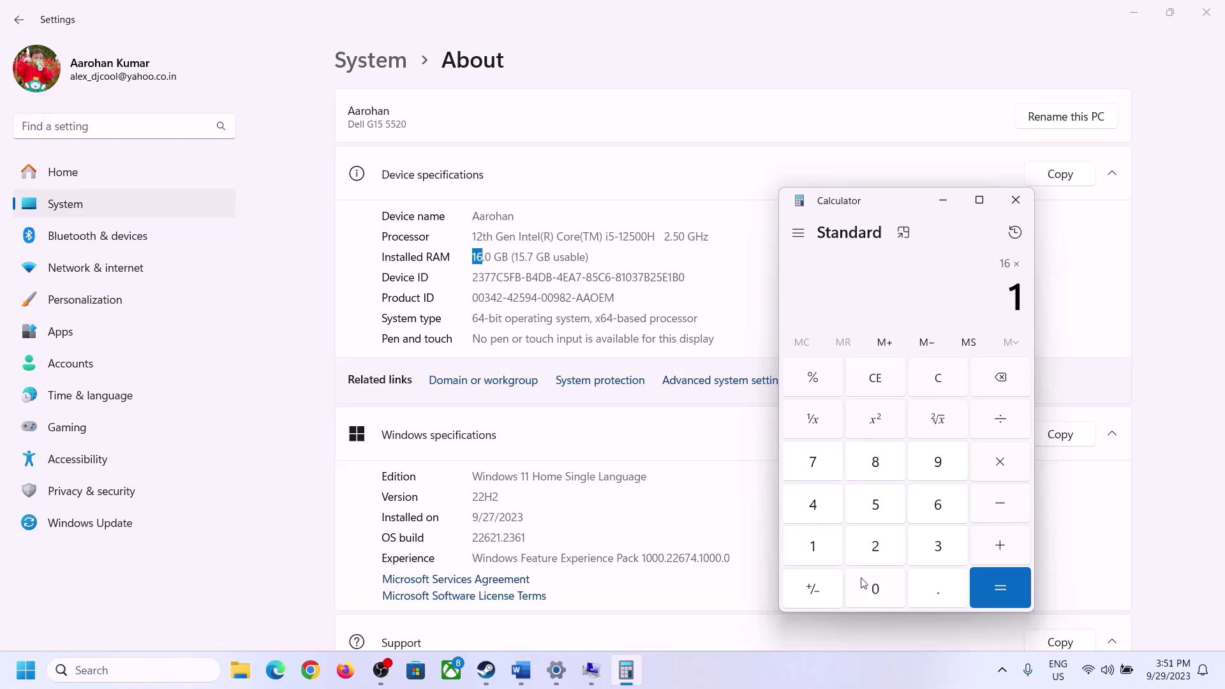
{"action": "left_click", "coordinate": [862, 583]}
{"action": "left_click", "coordinate": [873, 542]}
{"action": "left_click", "coordinate": [817, 509]}
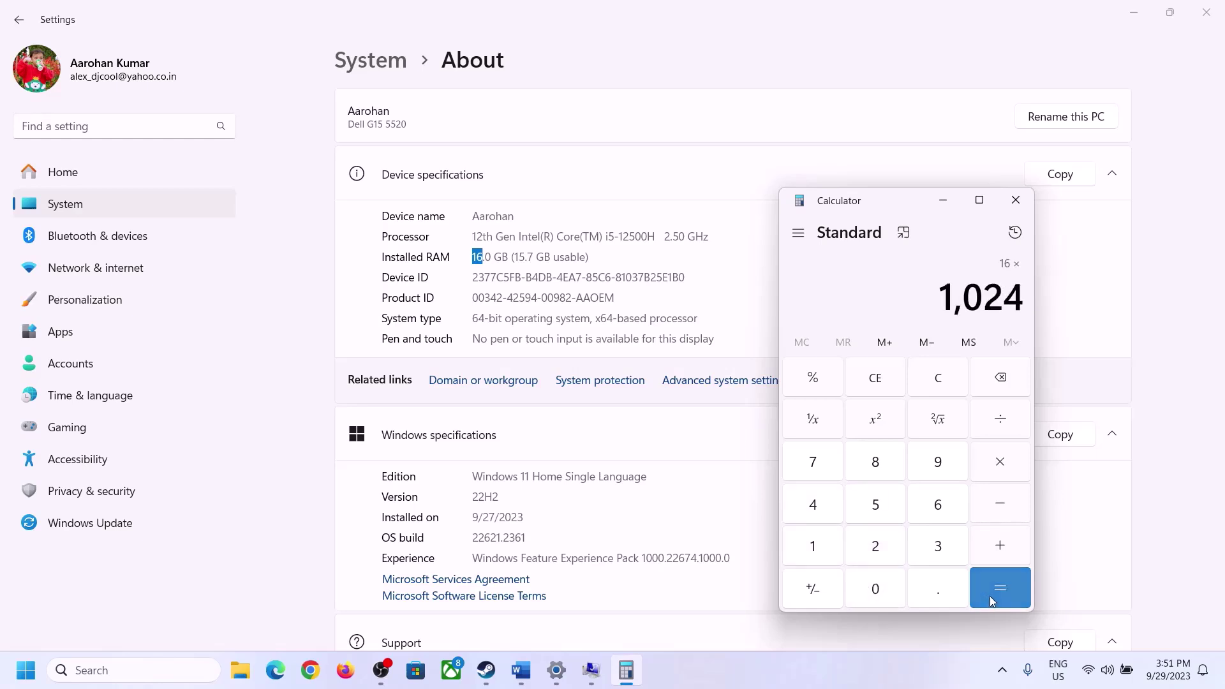
{"action": "left_click", "coordinate": [991, 599]}
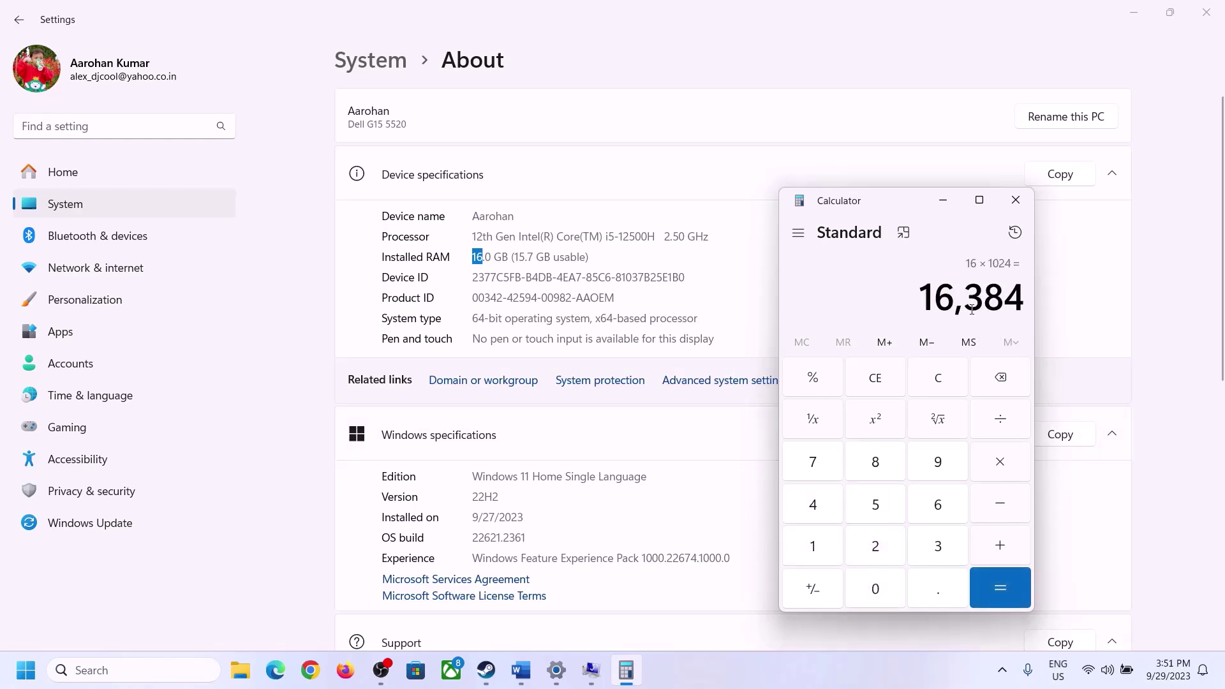
Check the guide's maximum size formula and multiply the RAM size in megabytes by 3 in Calculator.
{"action": "left_click", "coordinate": [521, 670]}
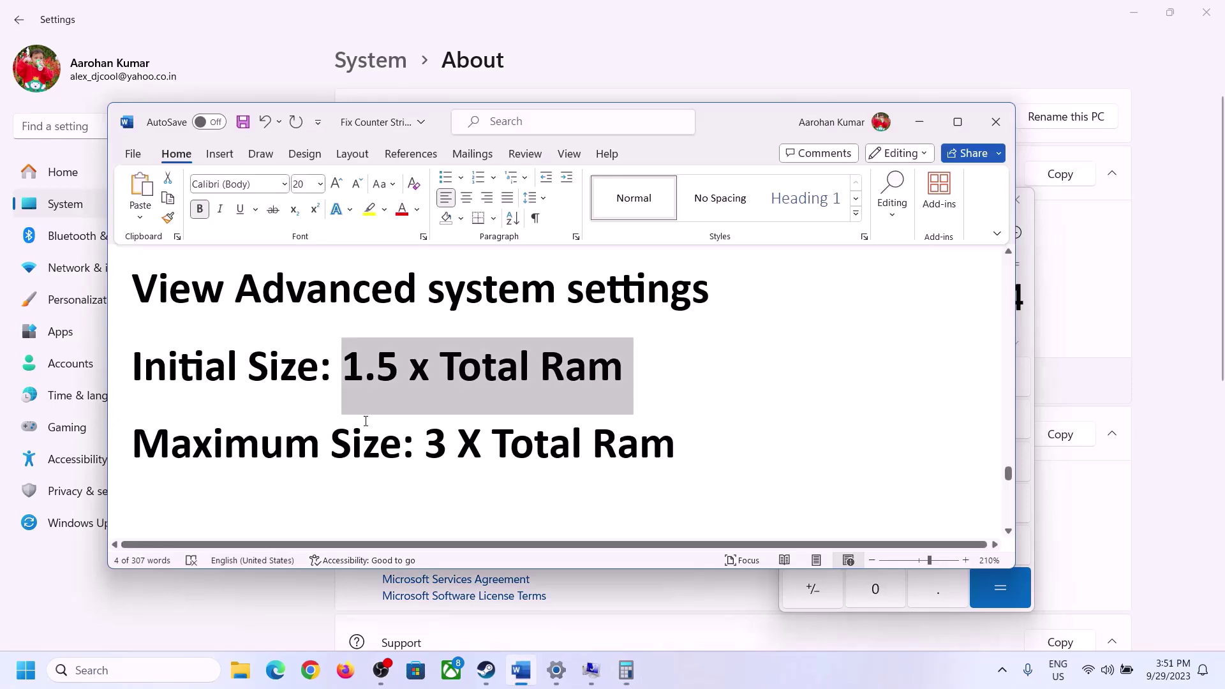
{"action": "left_click", "coordinate": [625, 670]}
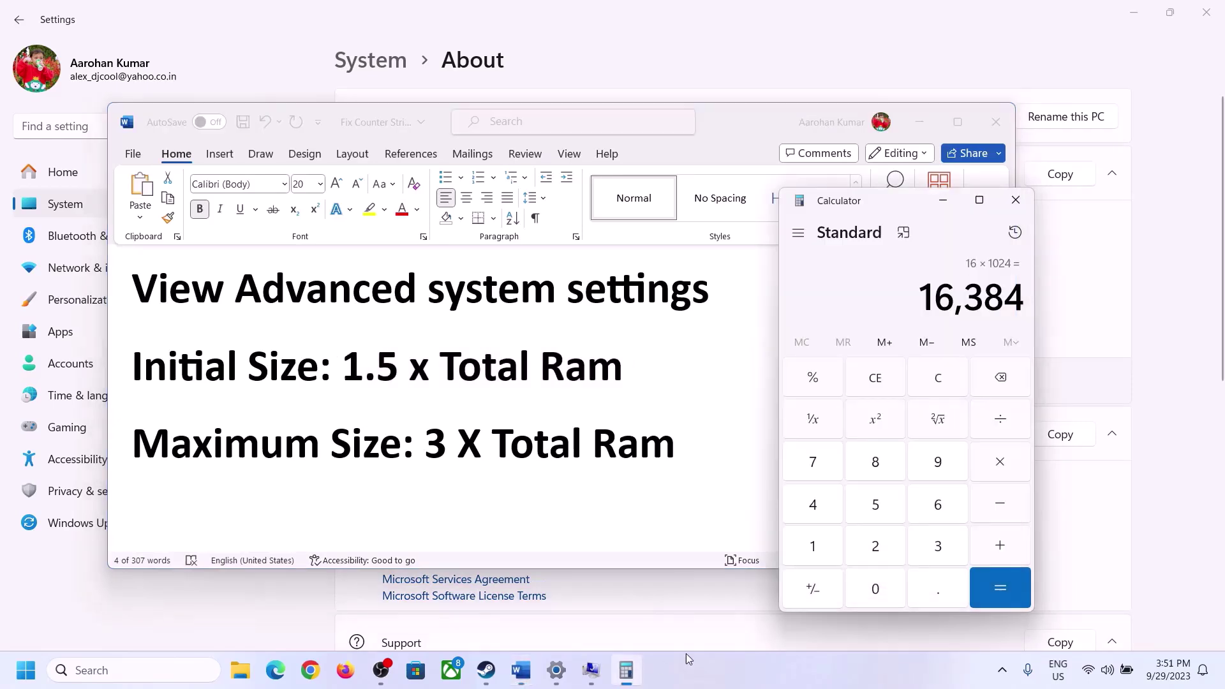
{"action": "left_click", "coordinate": [1001, 469]}
{"action": "left_click", "coordinate": [924, 551]}
{"action": "left_click", "coordinate": [1017, 590]}
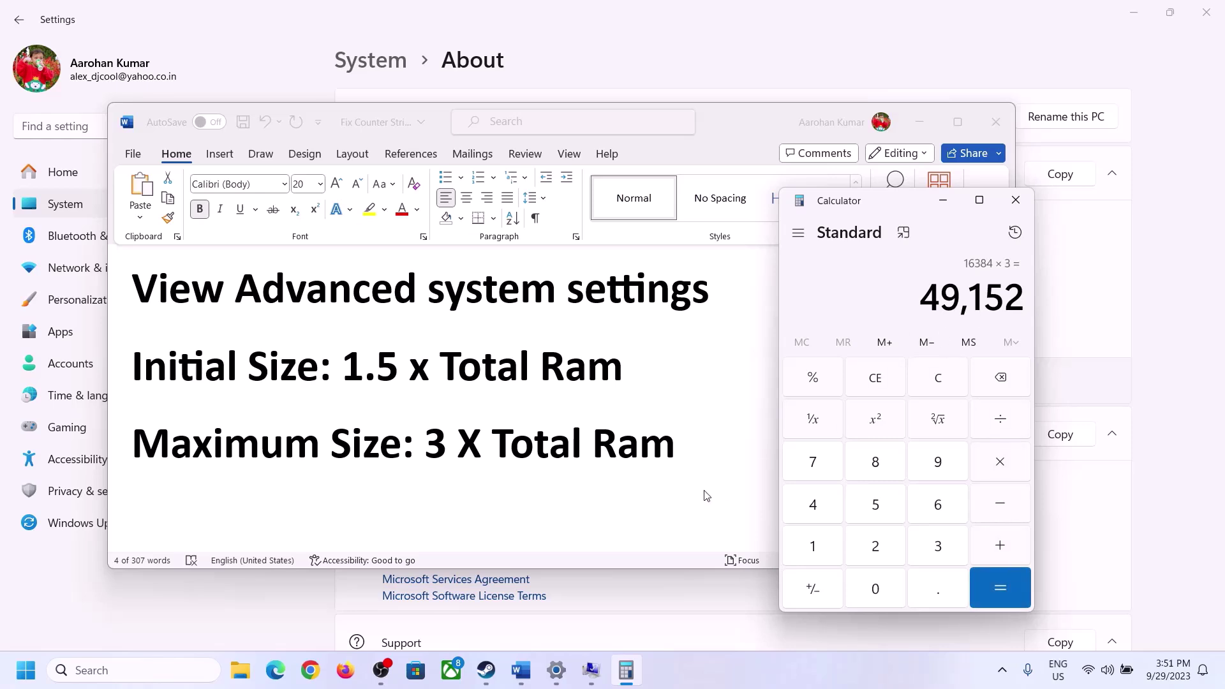
Set the maximum size of drive C's paging file to 49152 MB, apply the custom size and accept the Virtual Memory dialog.
{"action": "left_click", "coordinate": [592, 670]}
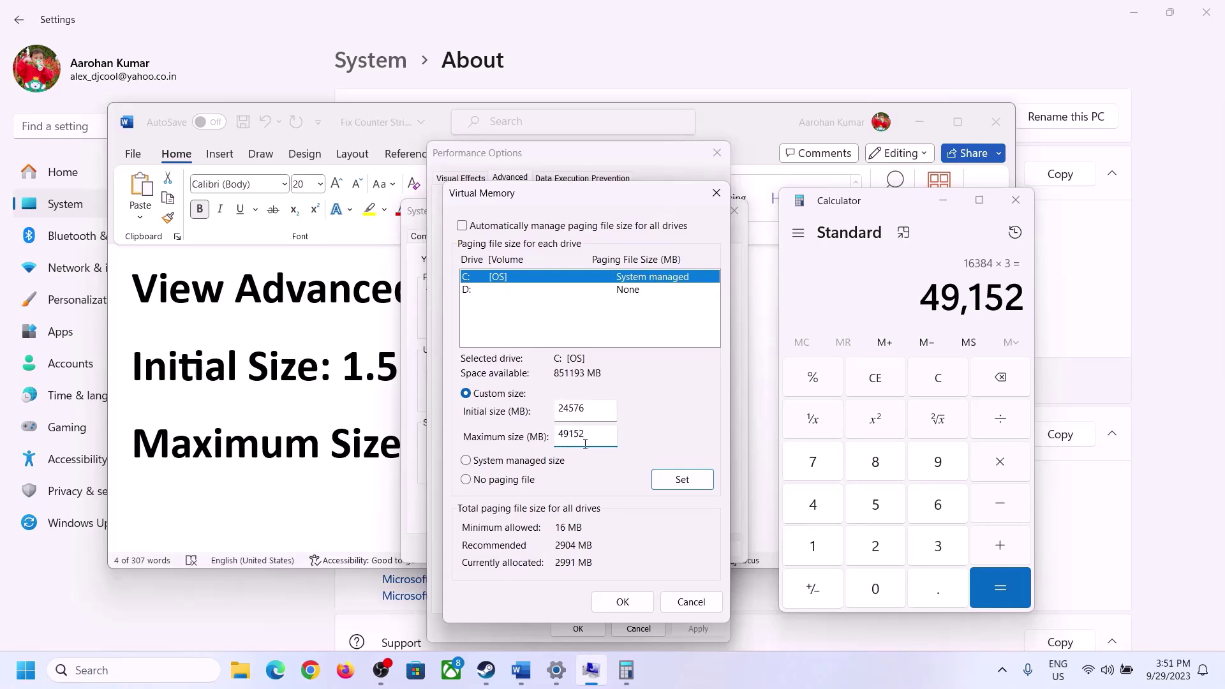
{"action": "left_click", "coordinate": [682, 479]}
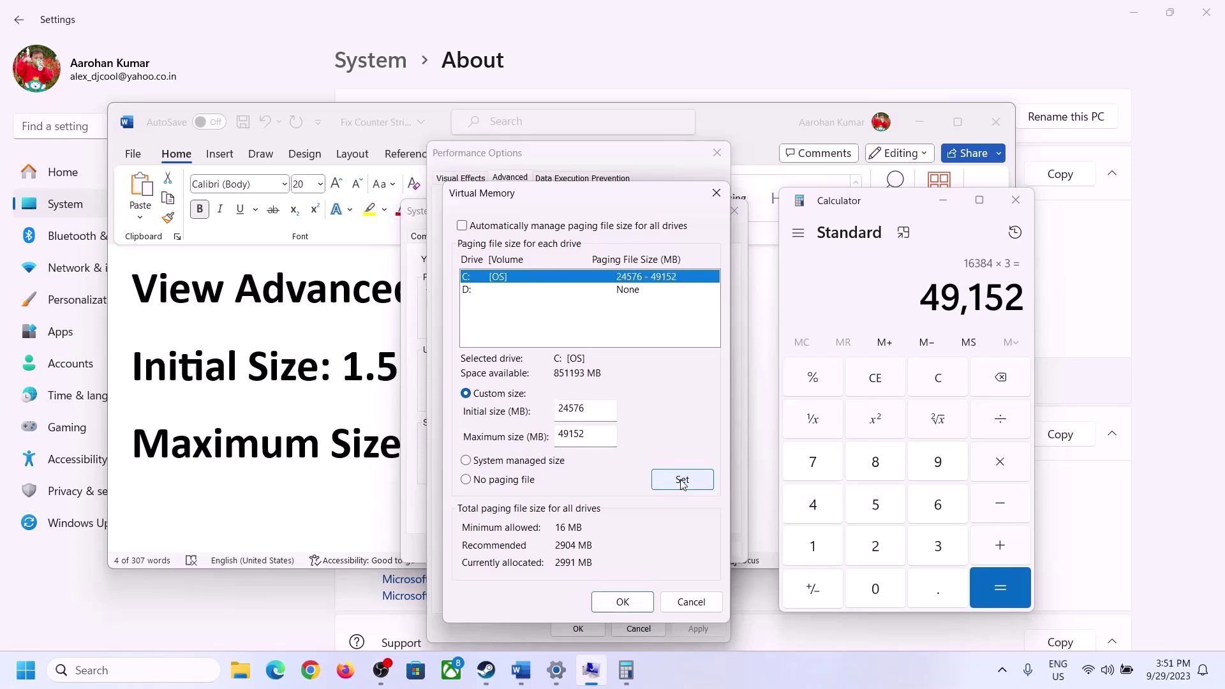
{"action": "left_click", "coordinate": [623, 601]}
{"action": "left_click", "coordinate": [740, 391]}
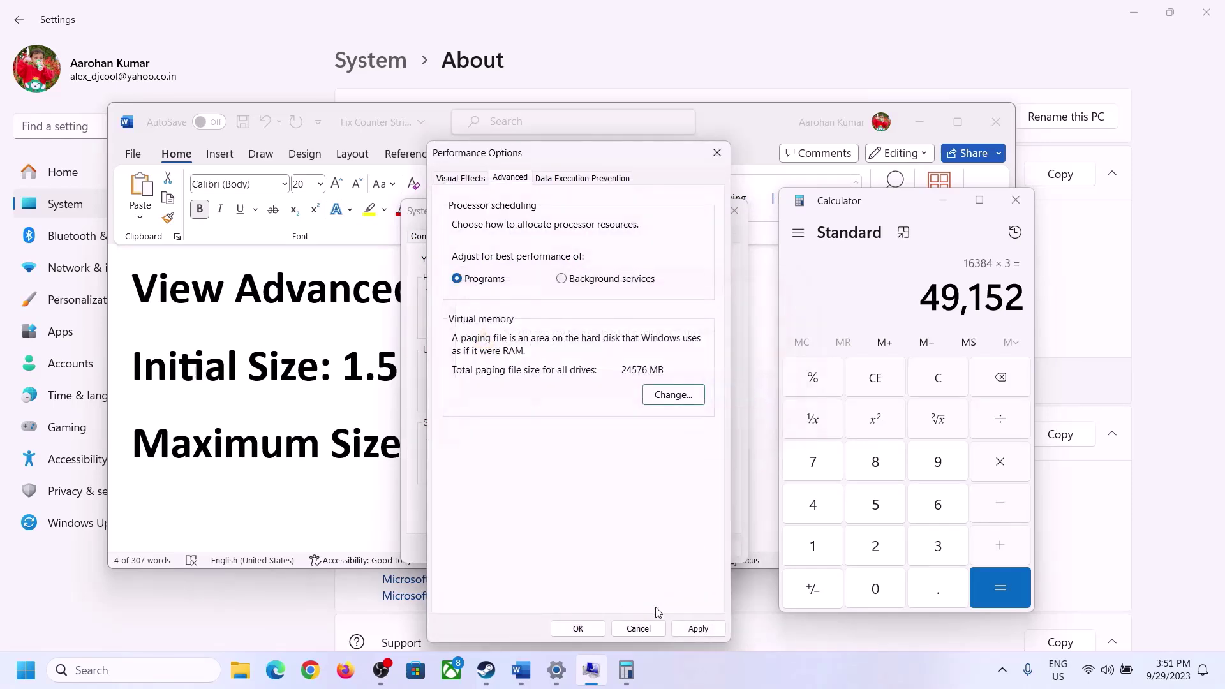
Accept the Performance Options and System Properties dialogs, and dismiss the restart request without restarting.
{"action": "left_click", "coordinate": [582, 630]}
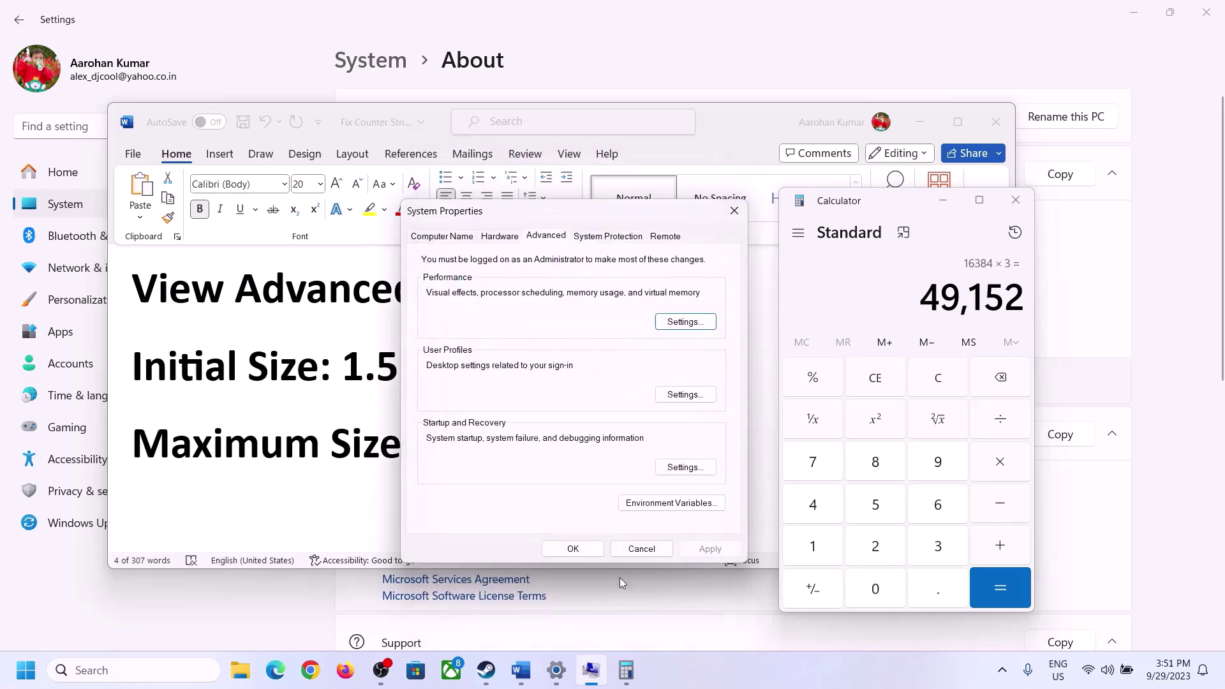
{"action": "left_click", "coordinate": [580, 547]}
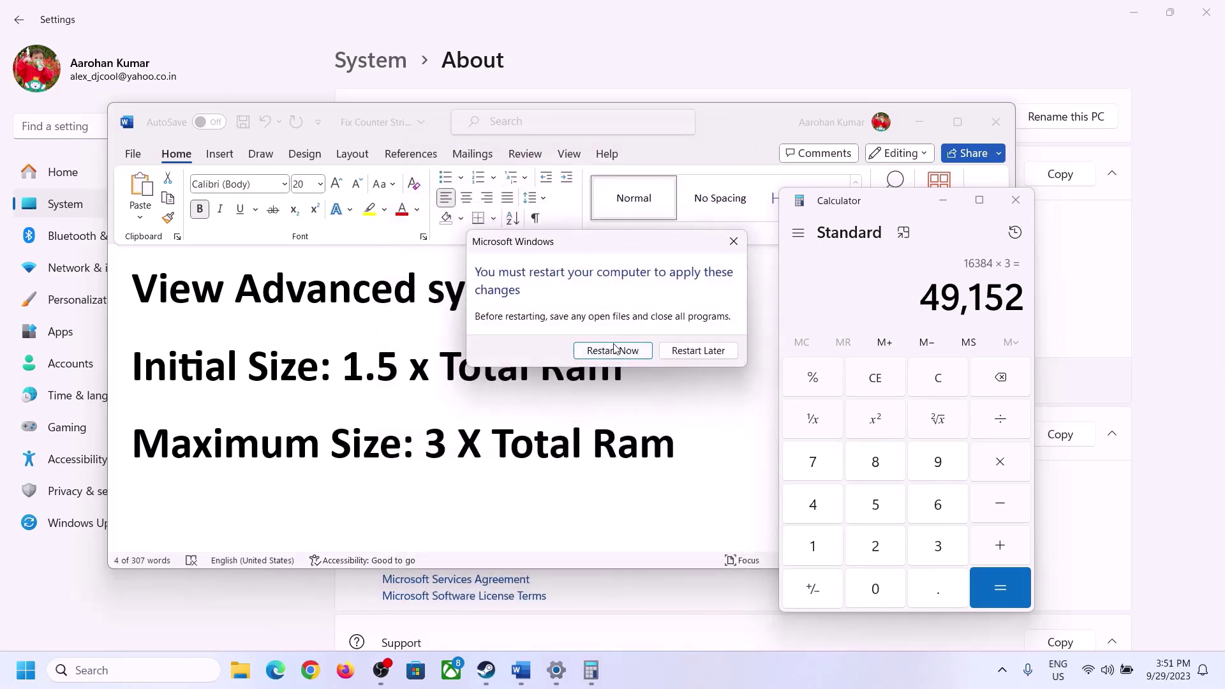
{"action": "left_click", "coordinate": [734, 241]}
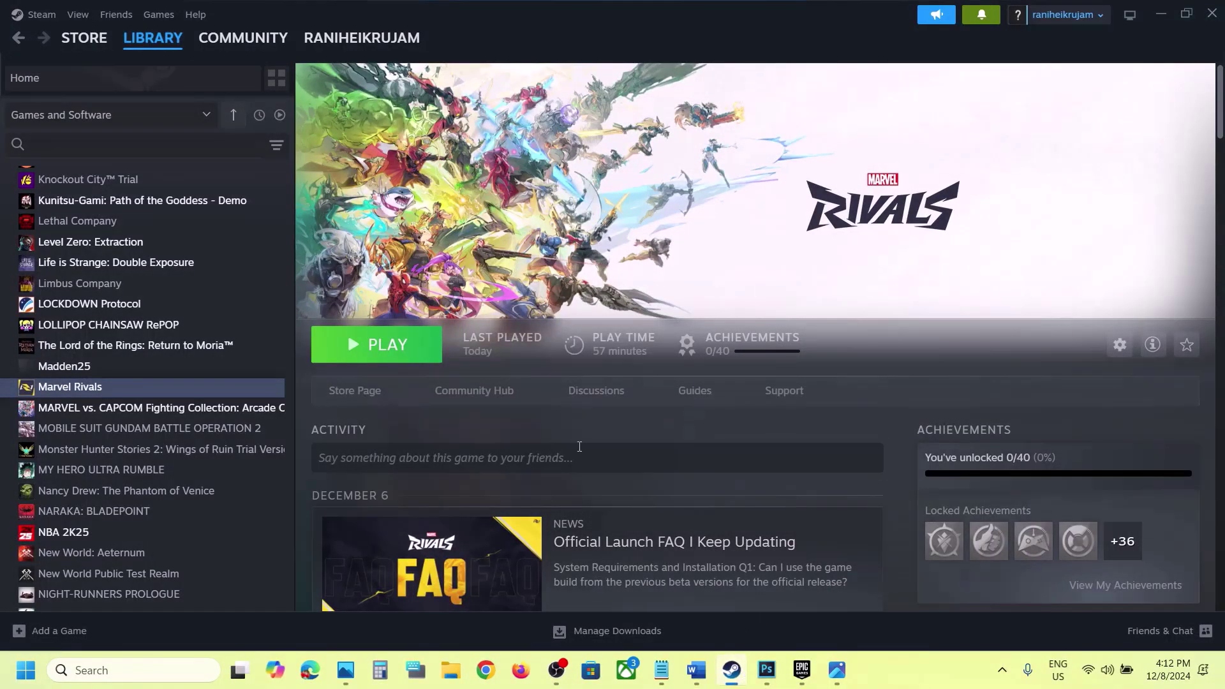
Copy the Visual C++ download link from Step 24 of the Word guide and open it in Chrome.
{"action": "left_click", "coordinate": [695, 669]}
{"action": "scroll", "coordinate": [608, 472], "scroll_direction": "down", "scroll_amount": 5}
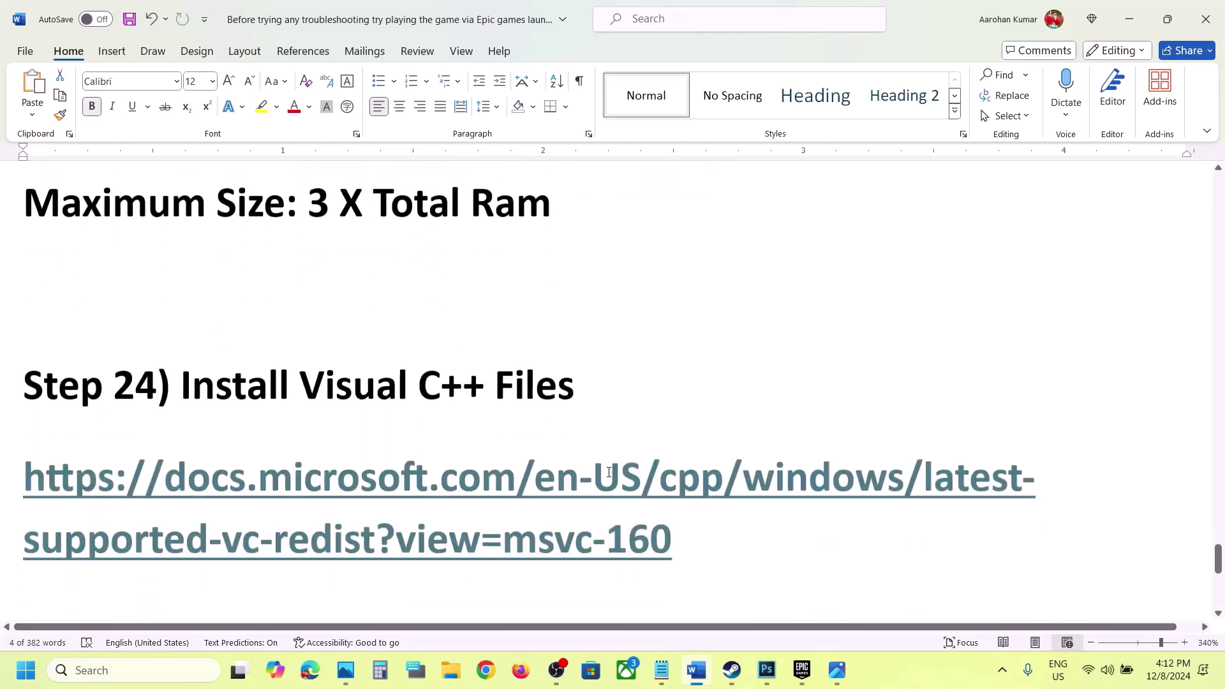
{"action": "triple_click", "coordinate": [718, 494]}
{"action": "key", "text": "ctrl+c"}
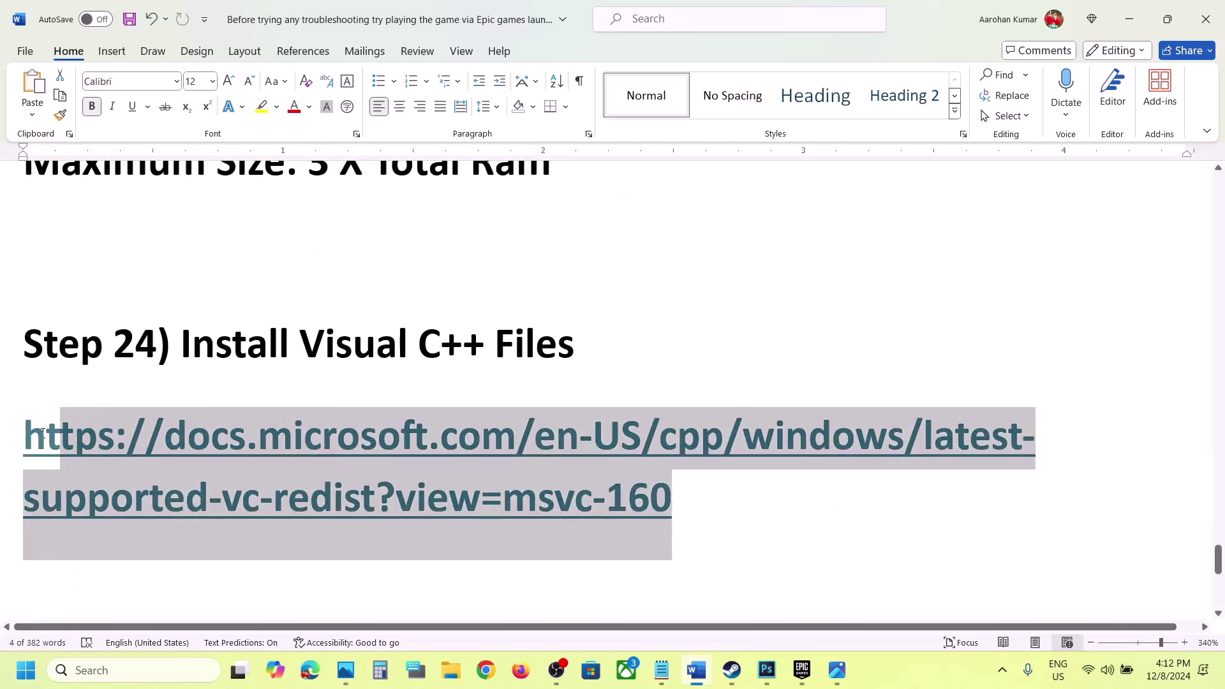
{"action": "left_click", "coordinate": [484, 670]}
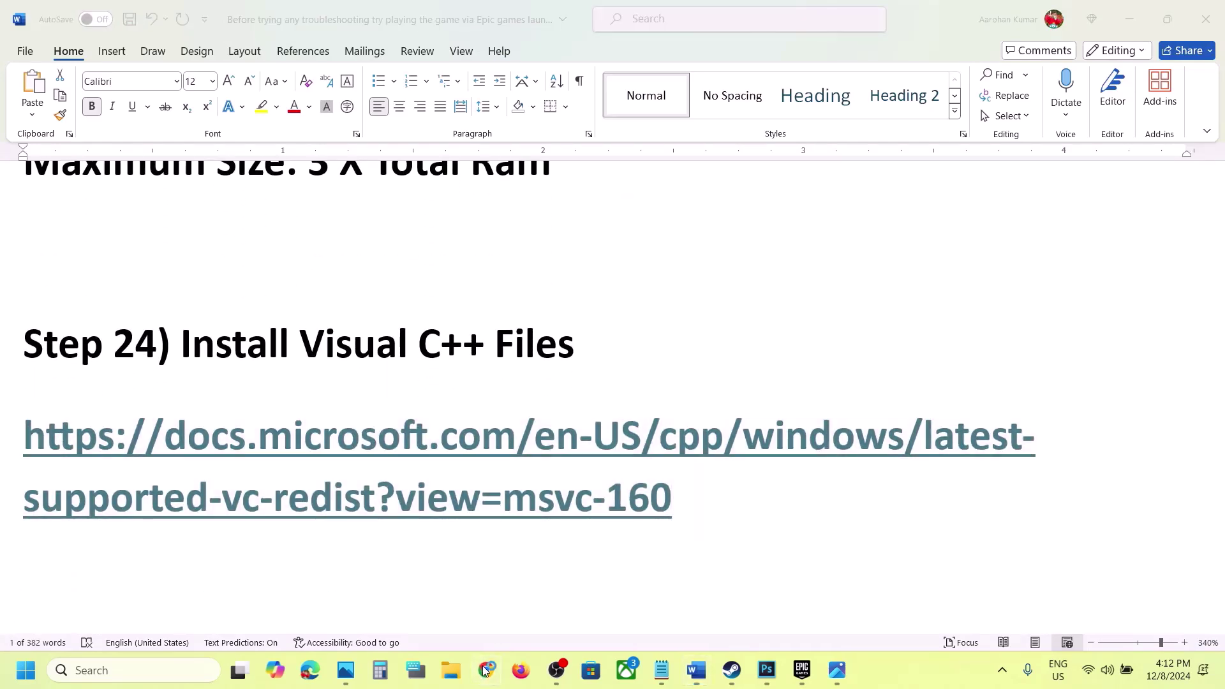
{"action": "key", "text": "ctrl+v"}
{"action": "key", "text": "Return"}
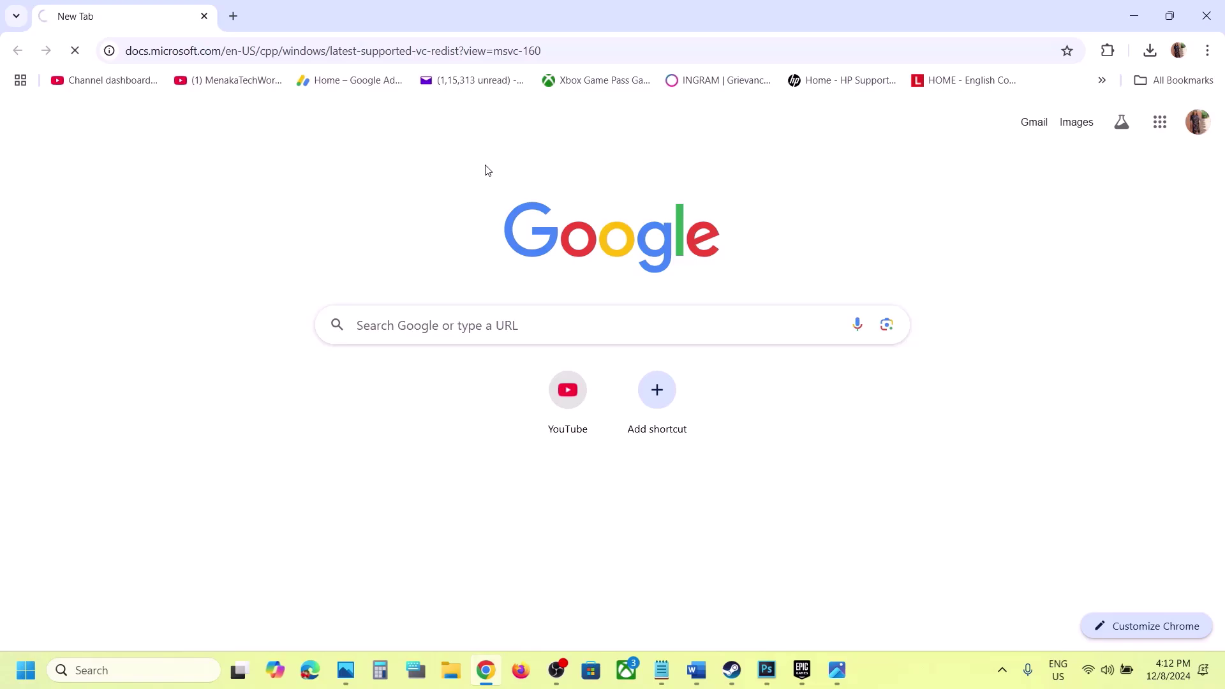
Download the X86 Visual C++ 2015-2022 Redistributable from the Microsoft page and start its repair.
{"action": "scroll", "coordinate": [620, 466], "scroll_direction": "down", "scroll_amount": 8}
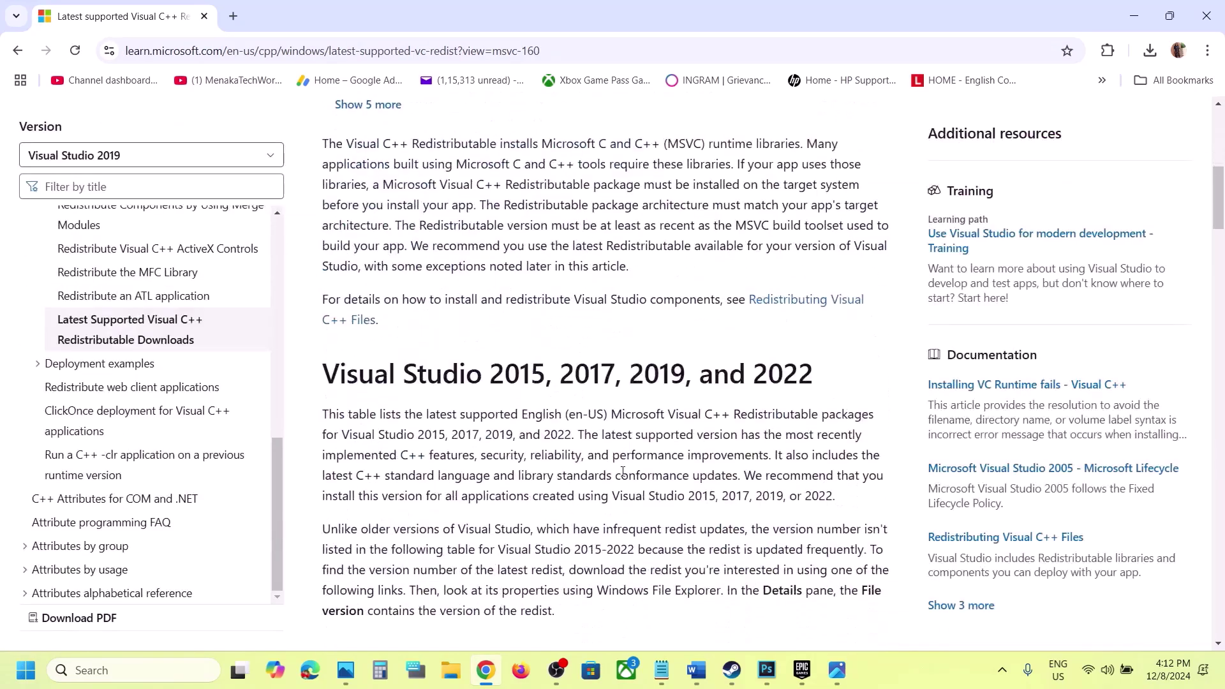
{"action": "left_click_drag", "start_coordinate": [405, 382], "coordinate": [766, 368]}
{"action": "scroll", "coordinate": [772, 363], "scroll_direction": "down", "scroll_amount": 9}
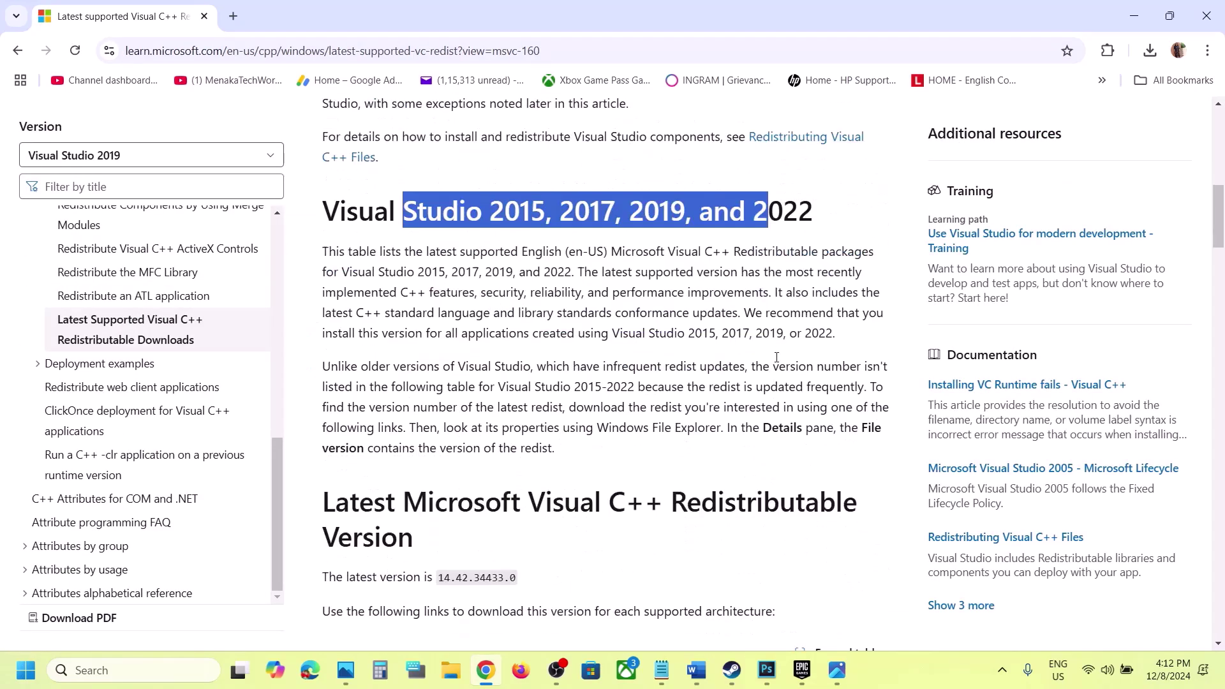
{"action": "scroll", "coordinate": [776, 357], "scroll_direction": "down", "scroll_amount": 2}
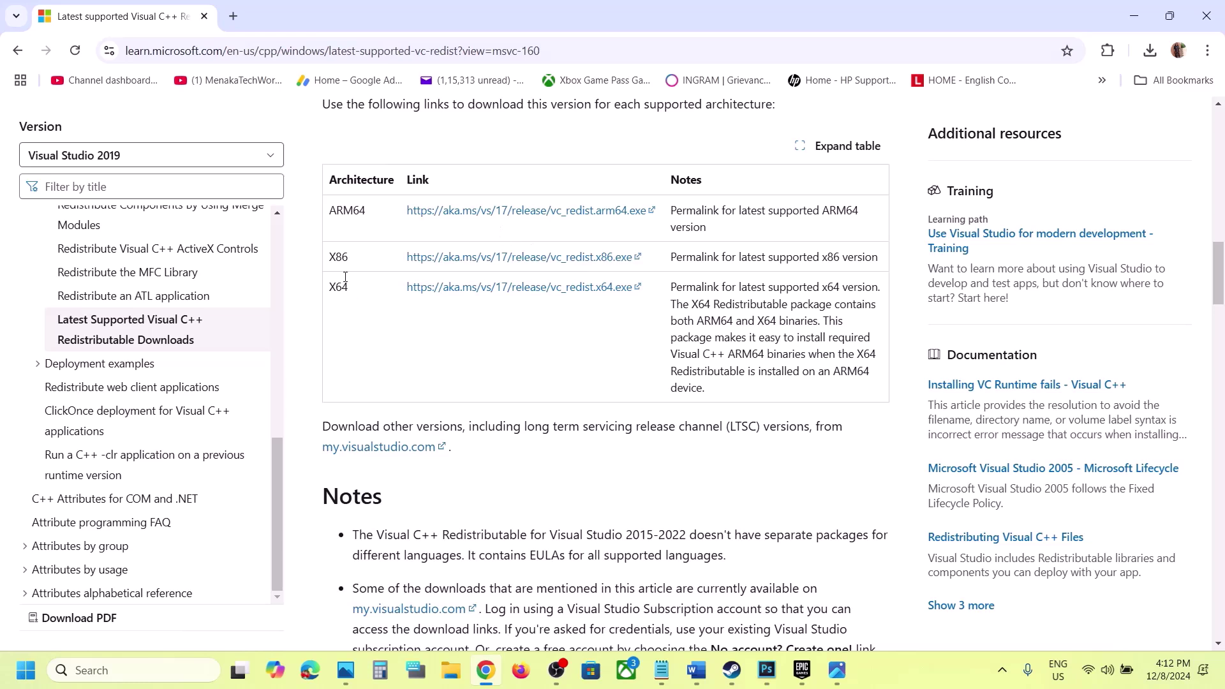
{"action": "left_click", "coordinate": [440, 257]}
{"action": "double_click", "coordinate": [333, 255]}
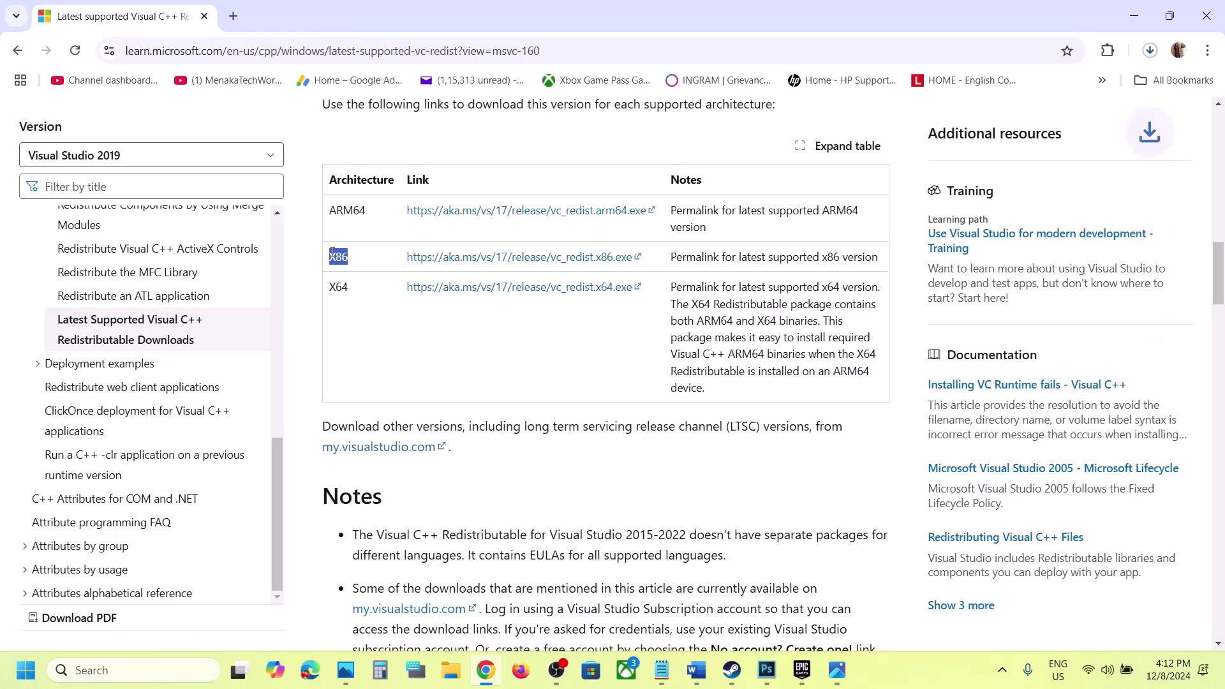
{"action": "double_click", "coordinate": [336, 286]}
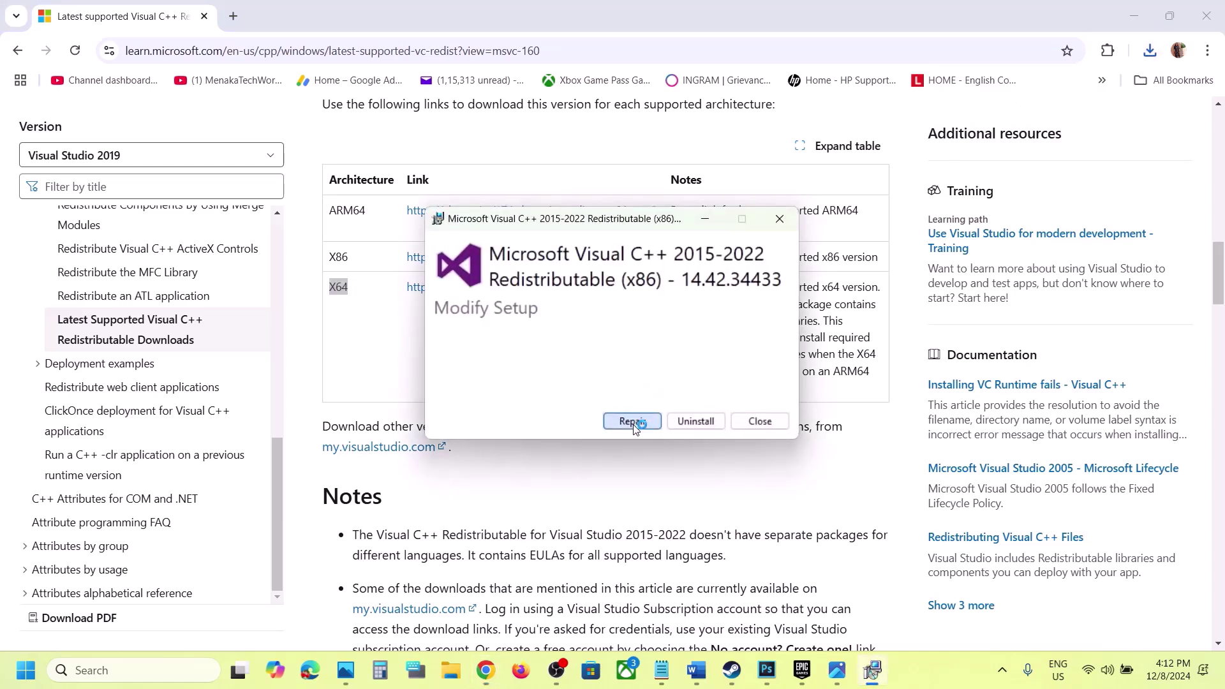
{"action": "left_click", "coordinate": [632, 422]}
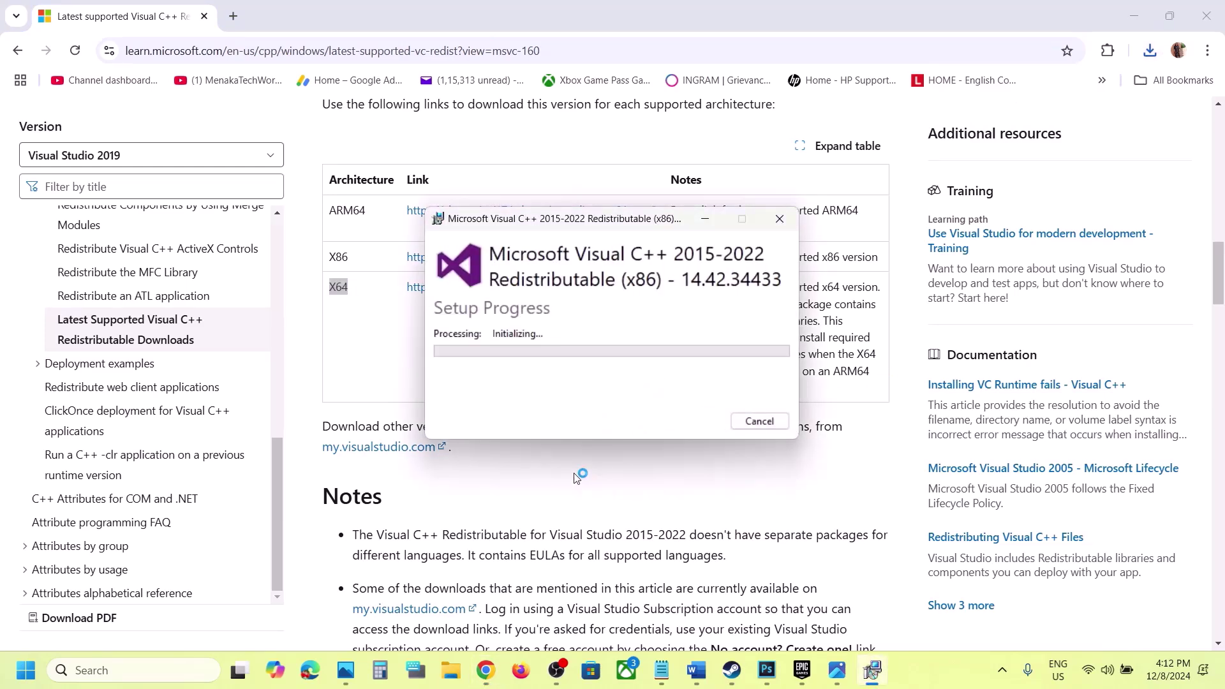
Download the X64 Visual C++ Redistributable, launch VC_redist.x64 (8).exe from the recent downloads and start its repair.
{"action": "left_click", "coordinate": [348, 340]}
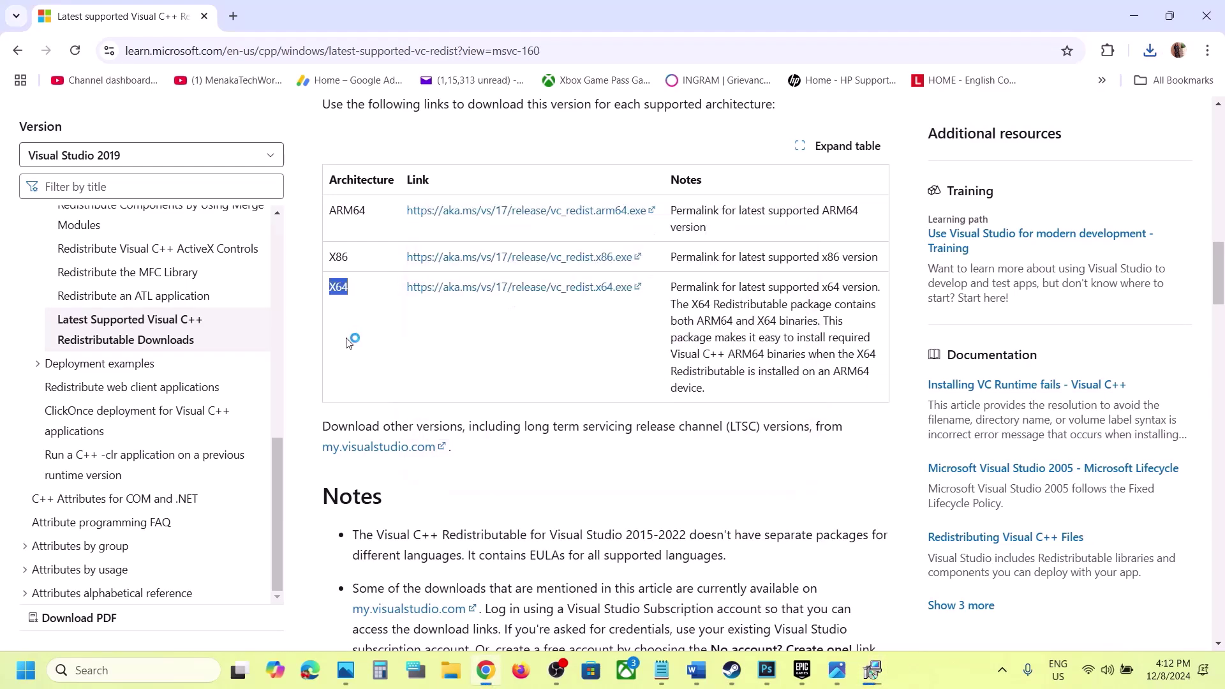
{"action": "left_click", "coordinate": [501, 290]}
{"action": "left_click", "coordinate": [1150, 50]}
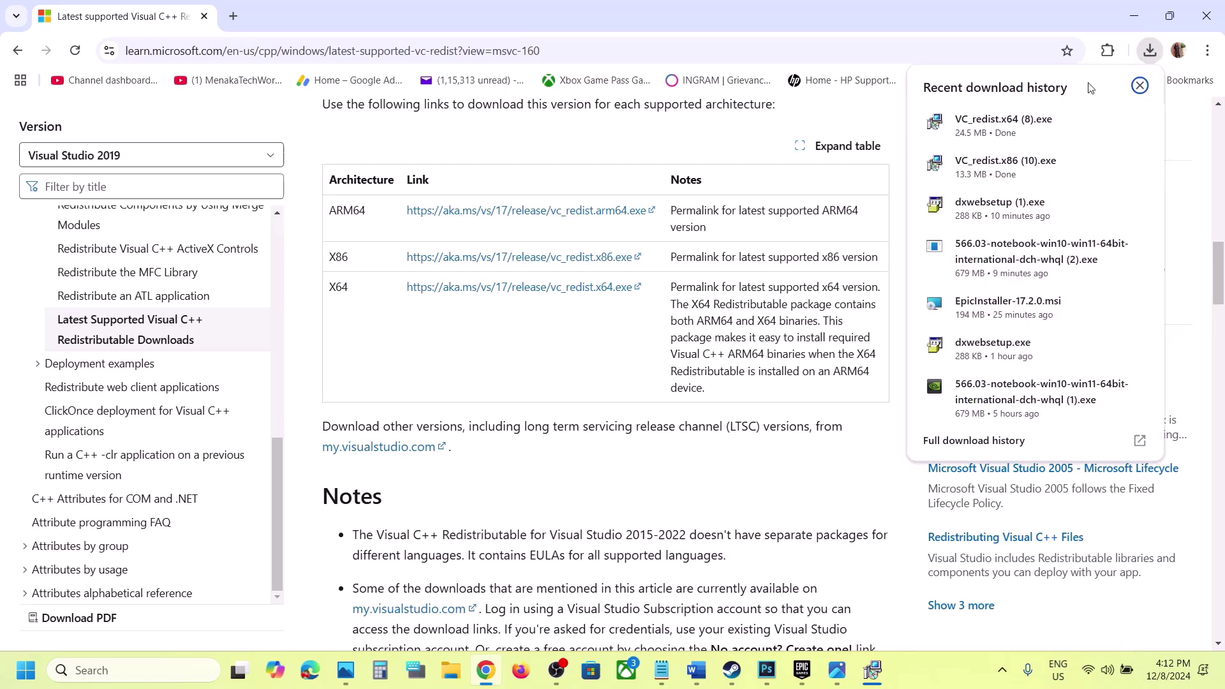
{"action": "left_click", "coordinate": [1008, 125]}
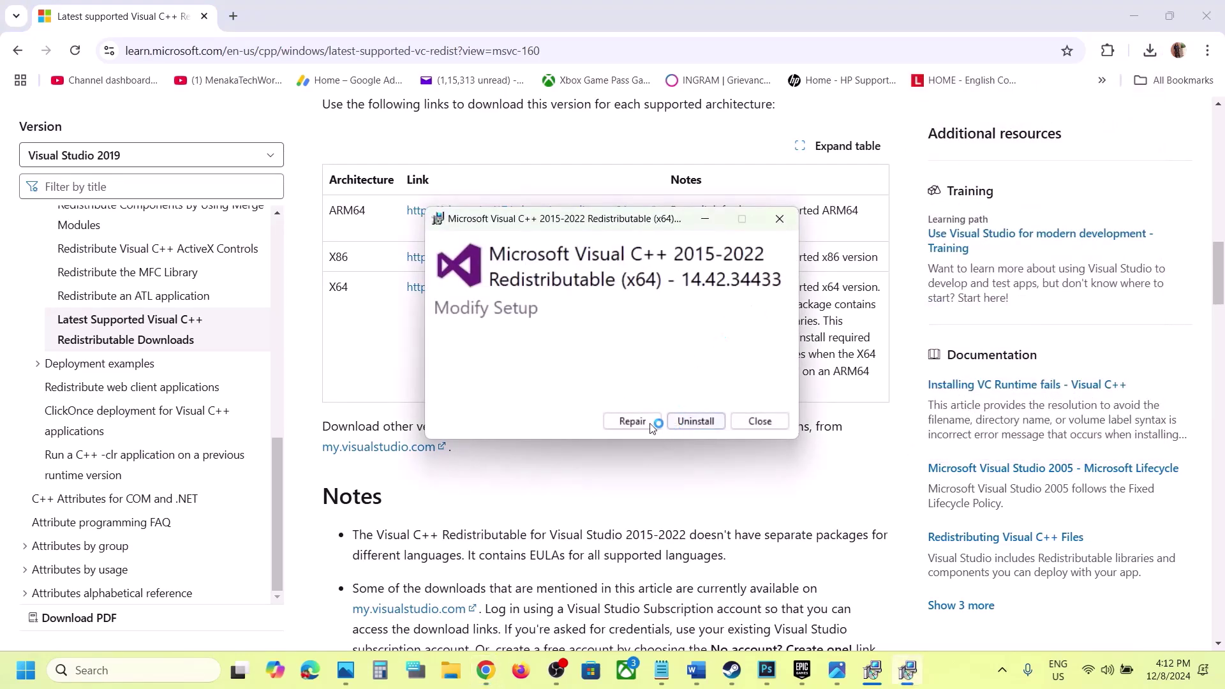
{"action": "left_click", "coordinate": [641, 424]}
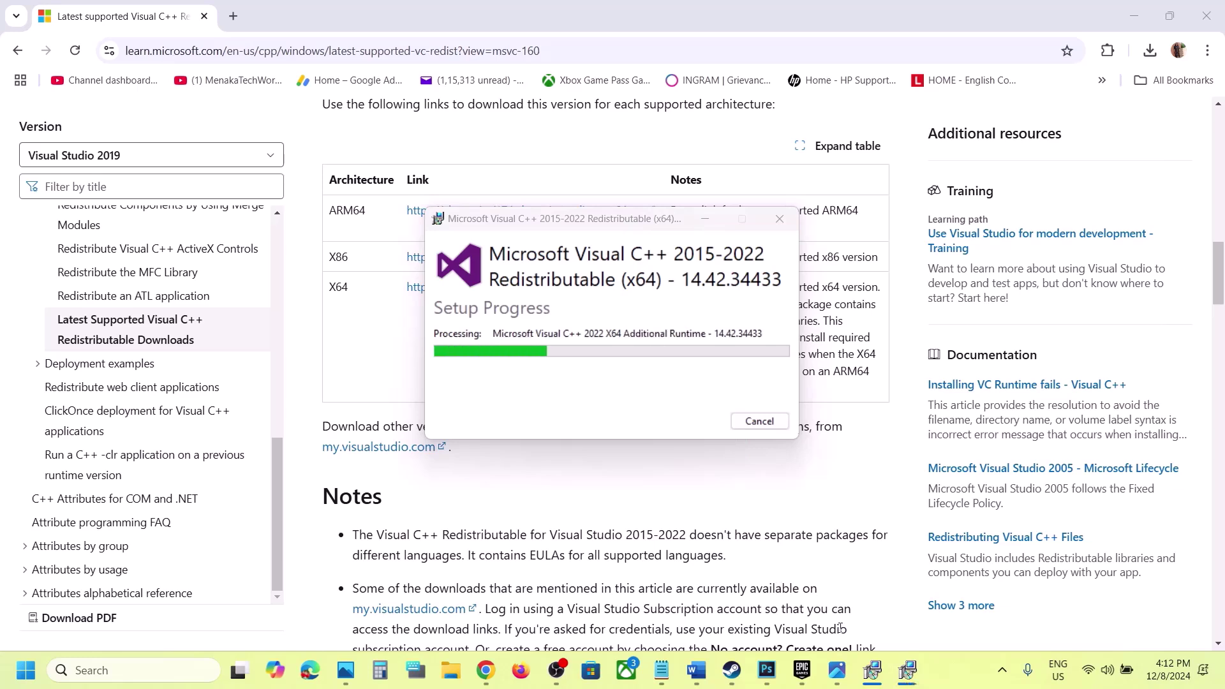
Check the setup status of the x86 and x64 installers by bringing both windows forward and moving the x64 one aside.
{"action": "left_click", "coordinate": [840, 669]}
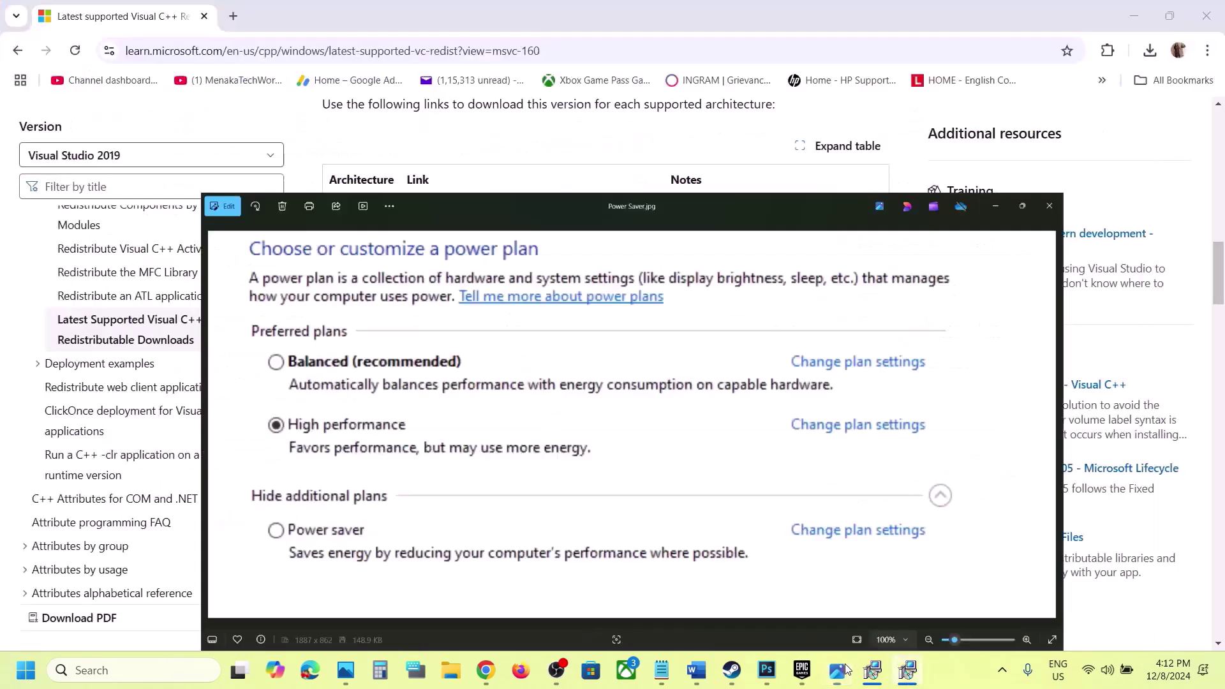
{"action": "left_click", "coordinate": [846, 669]}
{"action": "left_click", "coordinate": [873, 670]}
{"action": "left_click", "coordinate": [908, 680]}
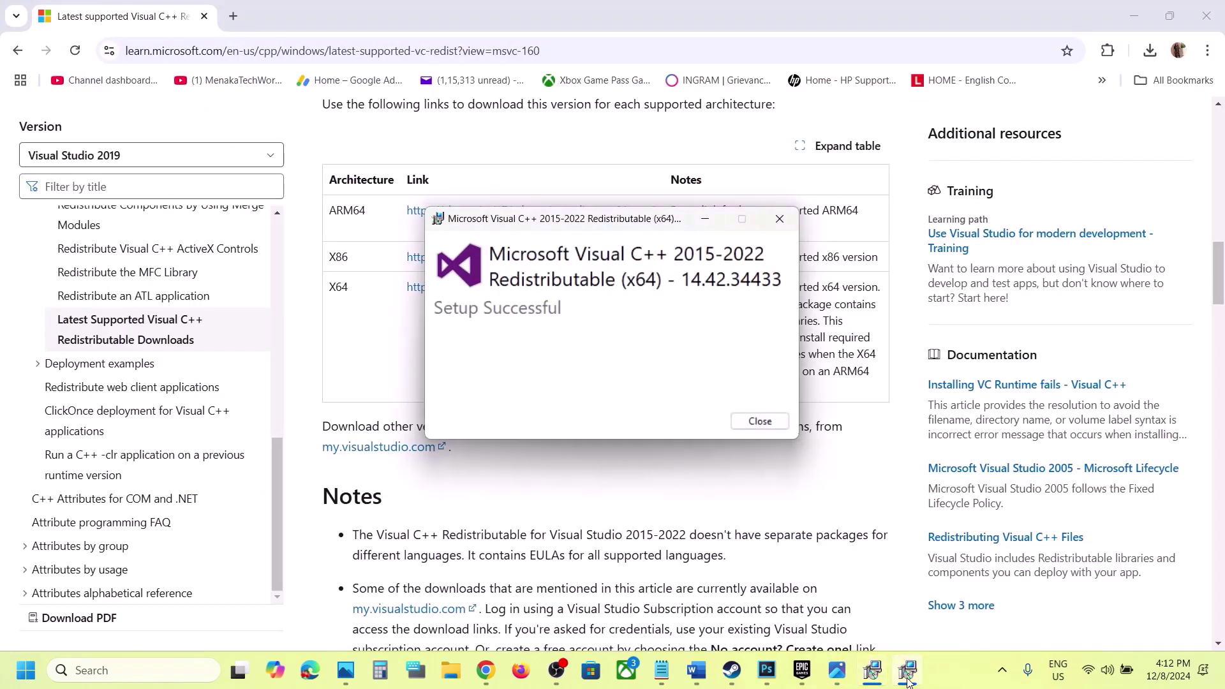
{"action": "left_click_drag", "start_coordinate": [658, 220], "coordinate": [294, 362]}
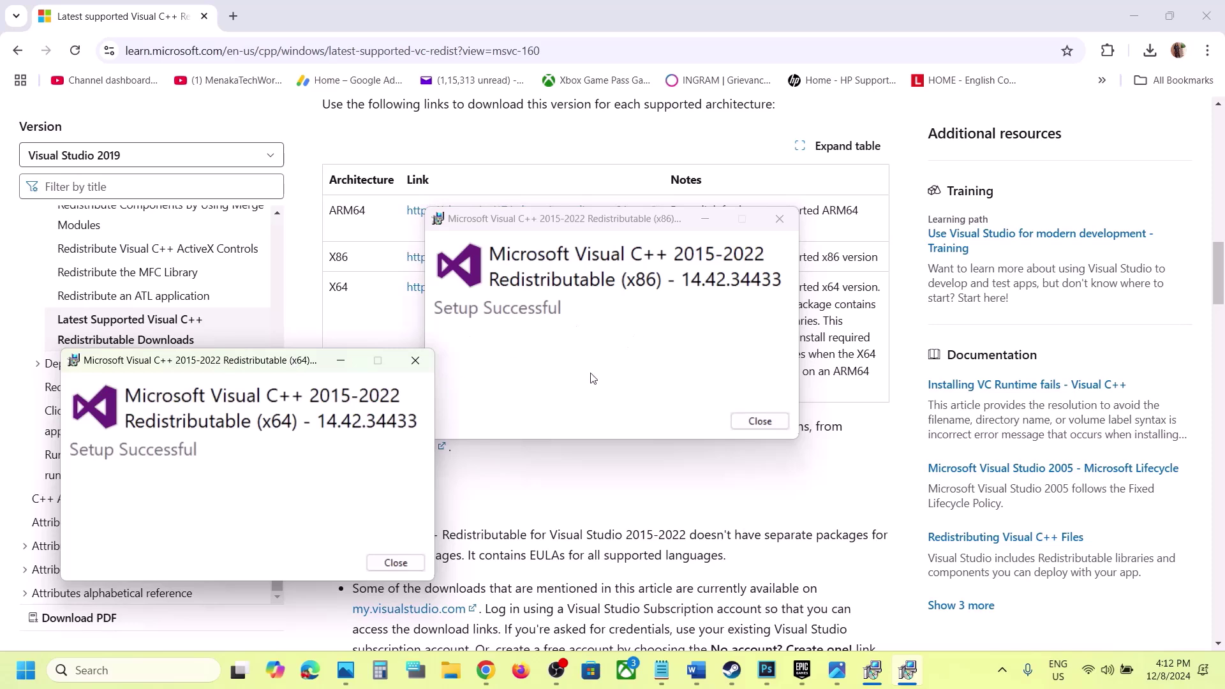
{"action": "left_click", "coordinate": [519, 491]}
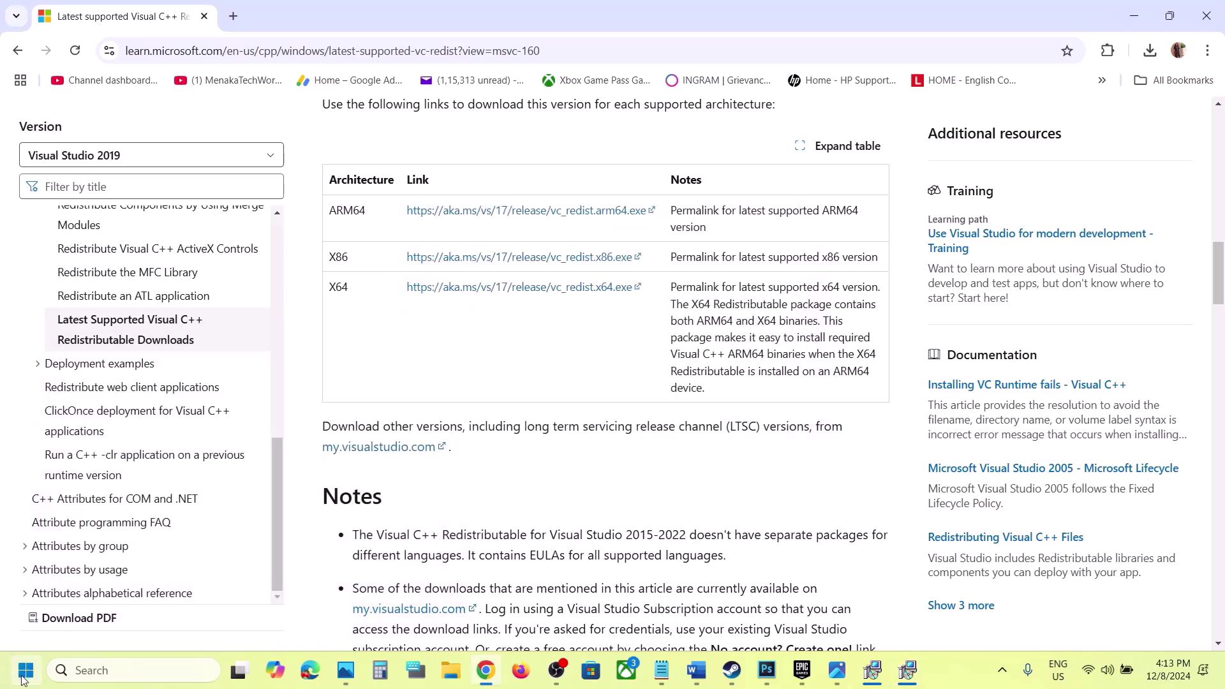
{"action": "left_click", "coordinate": [26, 669]}
{"action": "left_click", "coordinate": [464, 617]}
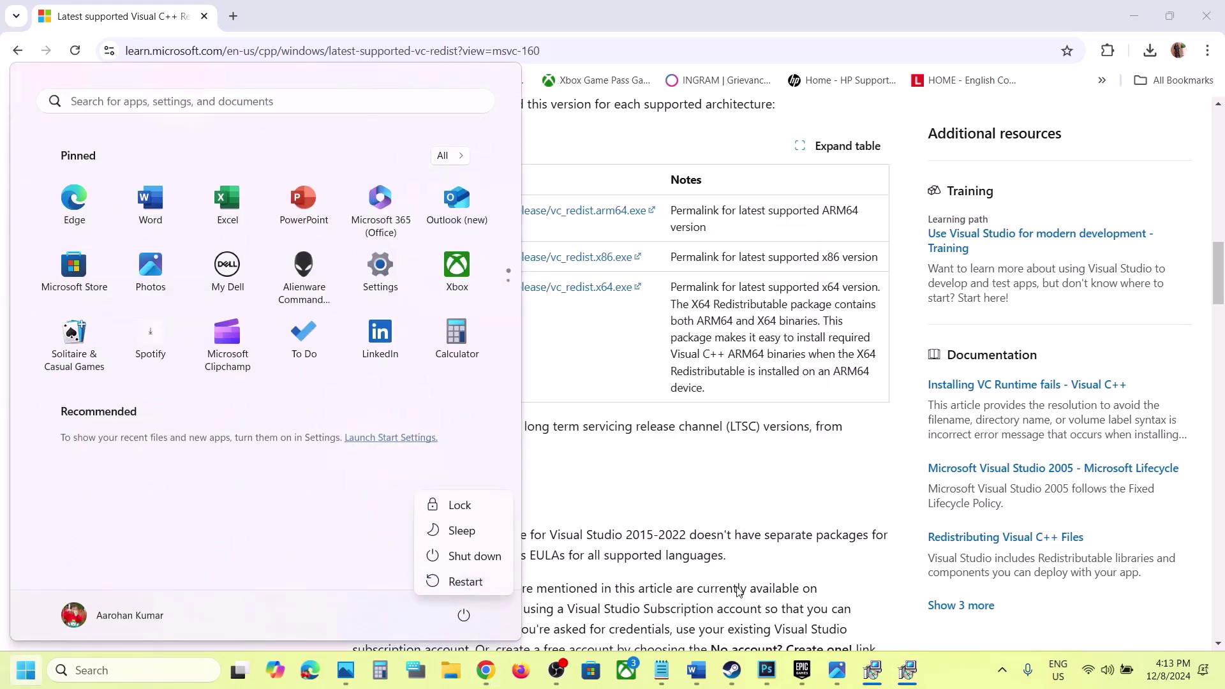
{"action": "key", "text": "Escape"}
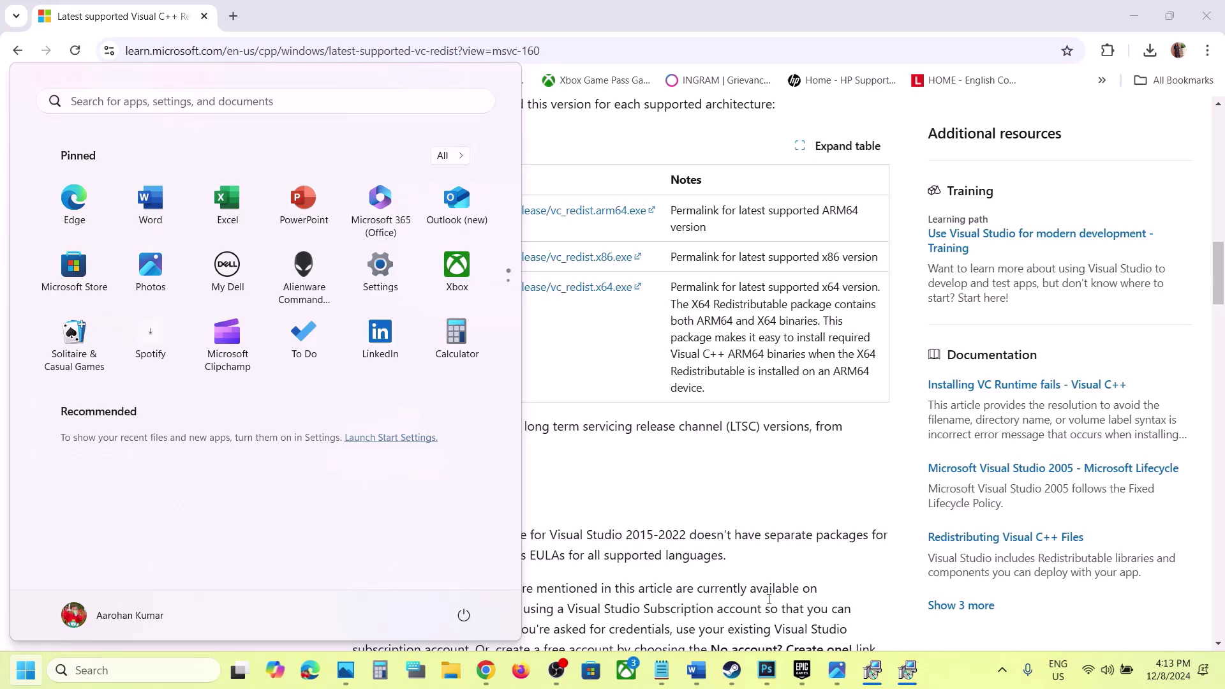
Return to the Word troubleshooting guide and go to Step 25, Update BIOS.
{"action": "left_click", "coordinate": [731, 670]}
{"action": "left_click", "coordinate": [696, 670]}
{"action": "scroll", "coordinate": [555, 502], "scroll_direction": "down", "scroll_amount": 4}
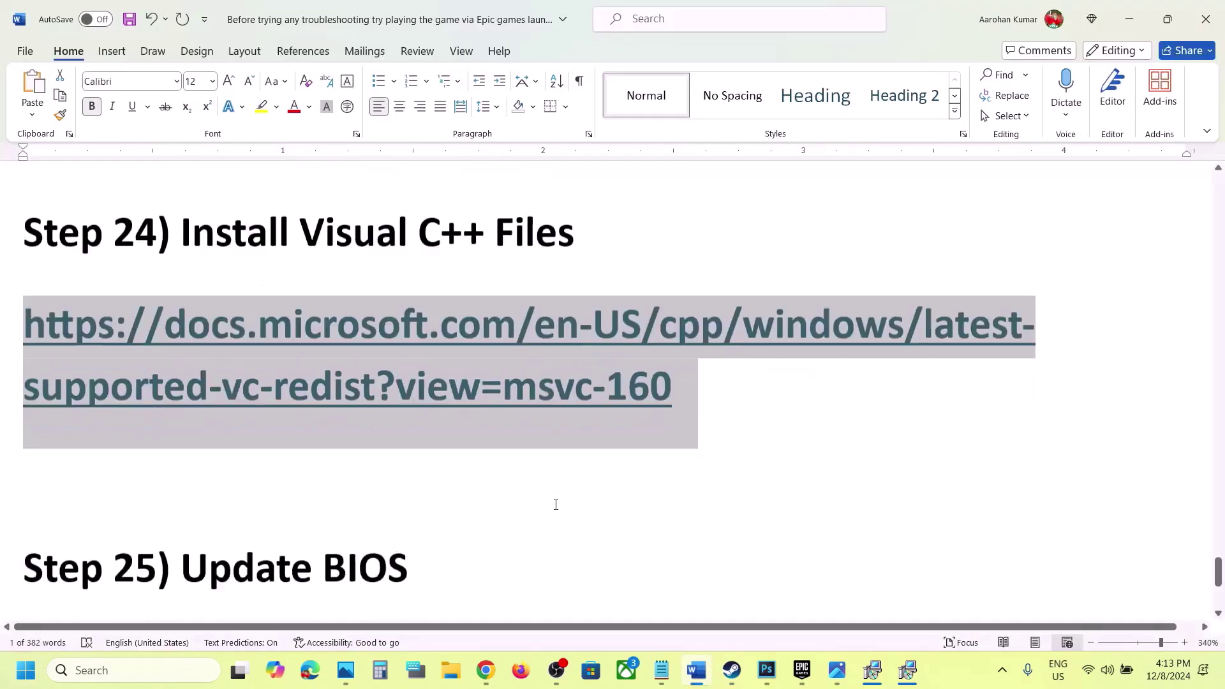
{"action": "scroll", "coordinate": [555, 503], "scroll_direction": "up", "scroll_amount": 1}
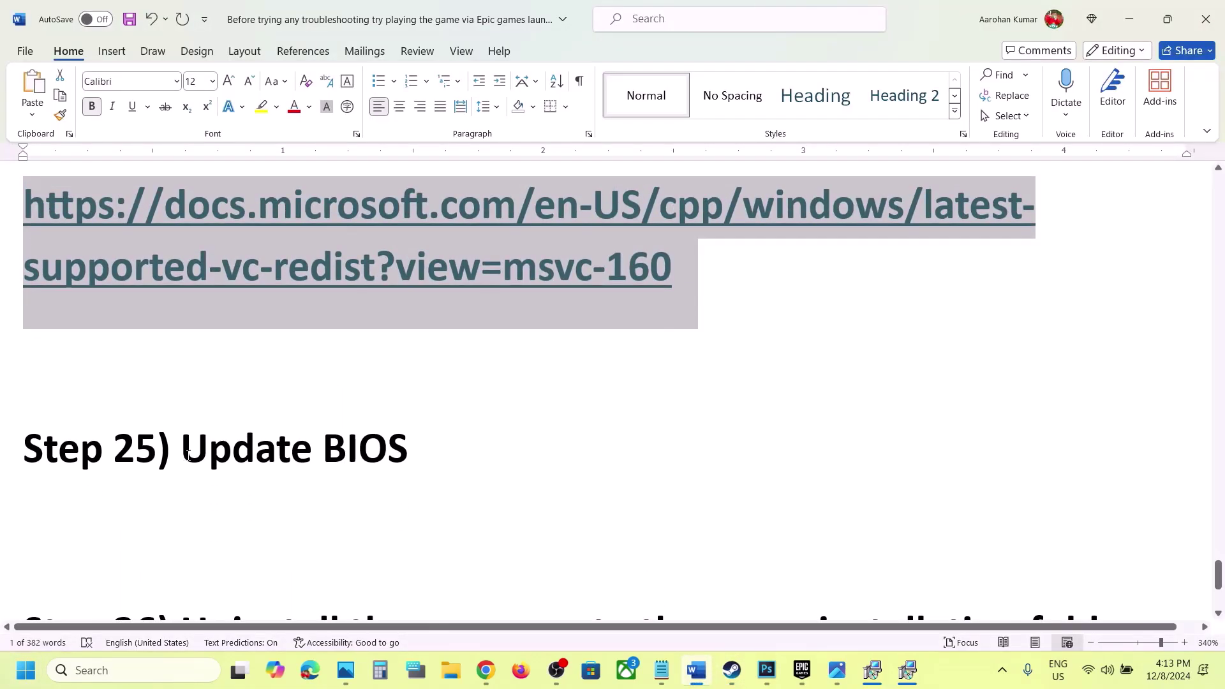
Highlight the Update BIOS text of Step 25 and check the battery charge level in the Windows quick settings.
{"action": "left_click_drag", "start_coordinate": [188, 455], "coordinate": [506, 448]}
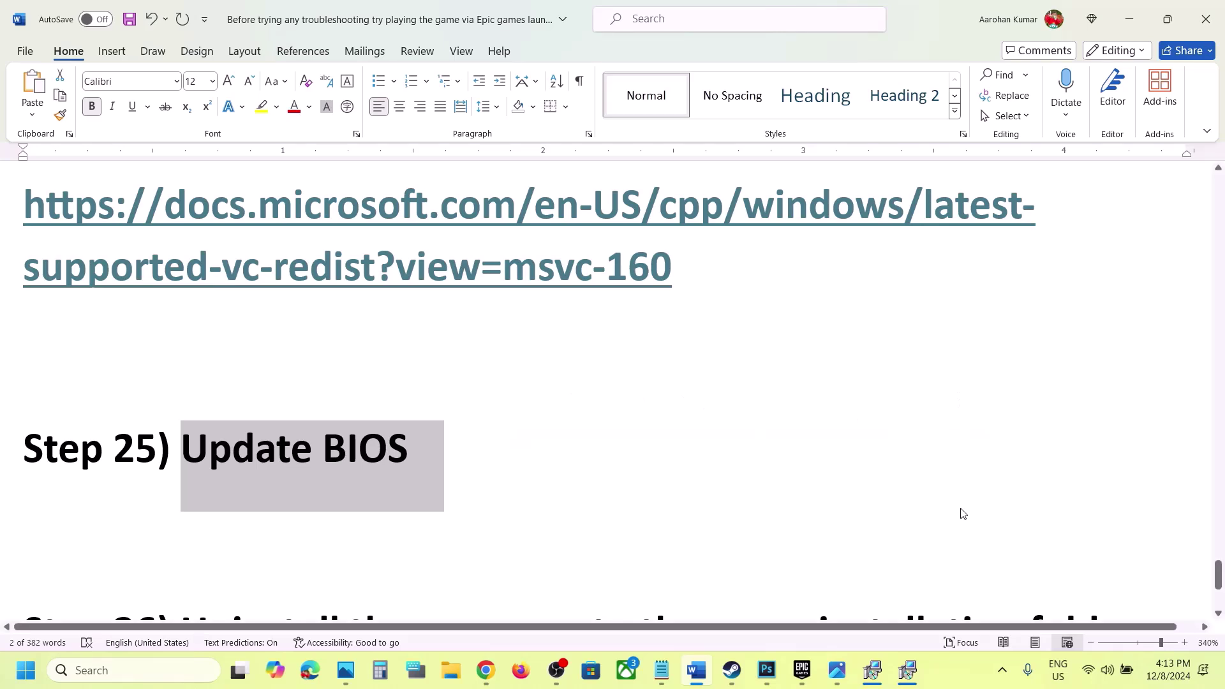
{"action": "left_click", "coordinate": [1106, 670]}
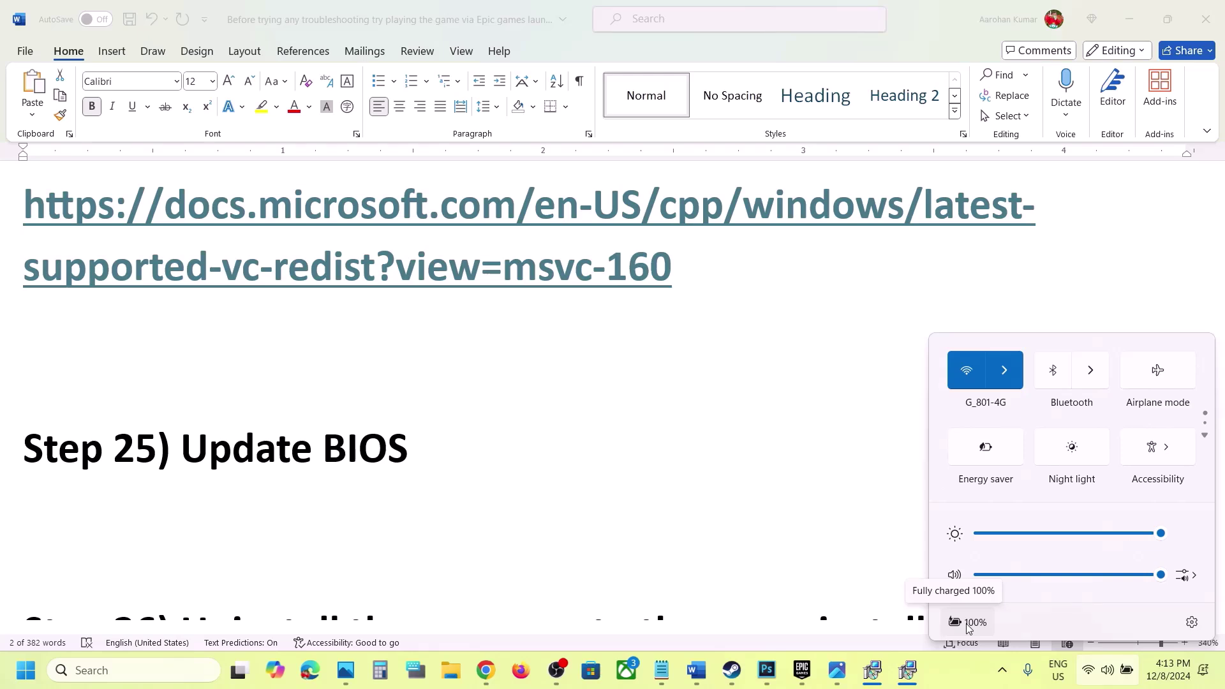
{"action": "left_click", "coordinate": [449, 489]}
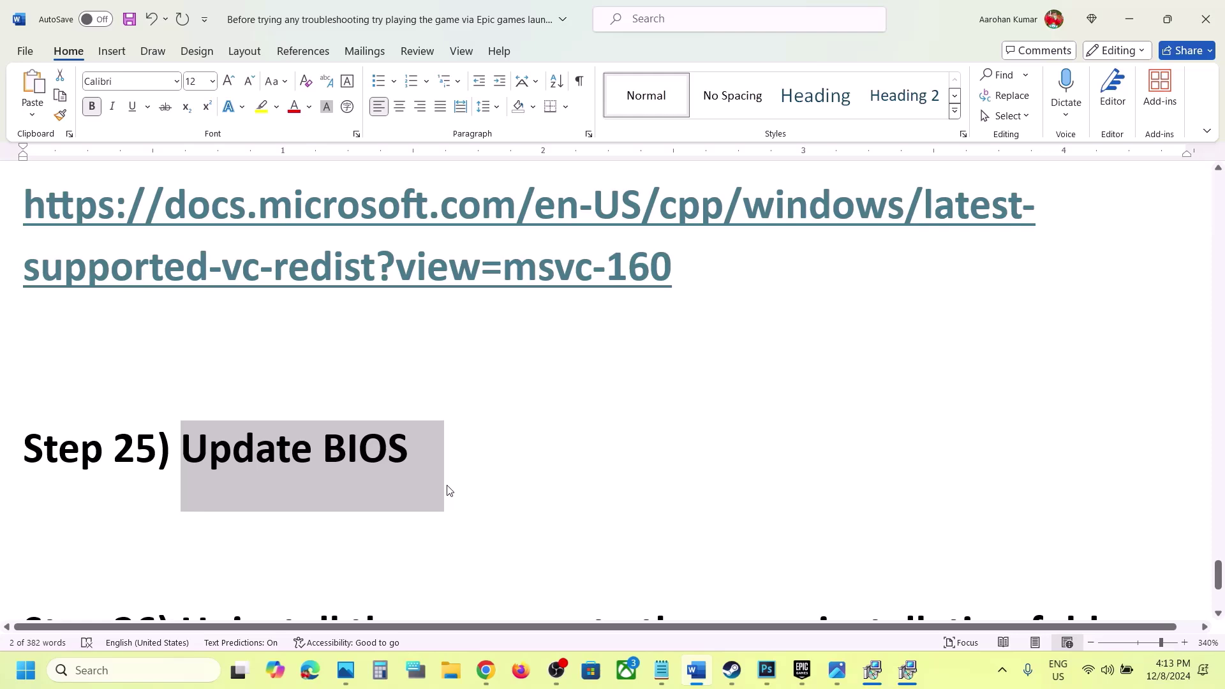
Go to Step 26 in the guide and highlight its full uninstall and reinstall instructions.
{"action": "scroll", "coordinate": [449, 490], "scroll_direction": "down", "scroll_amount": 5}
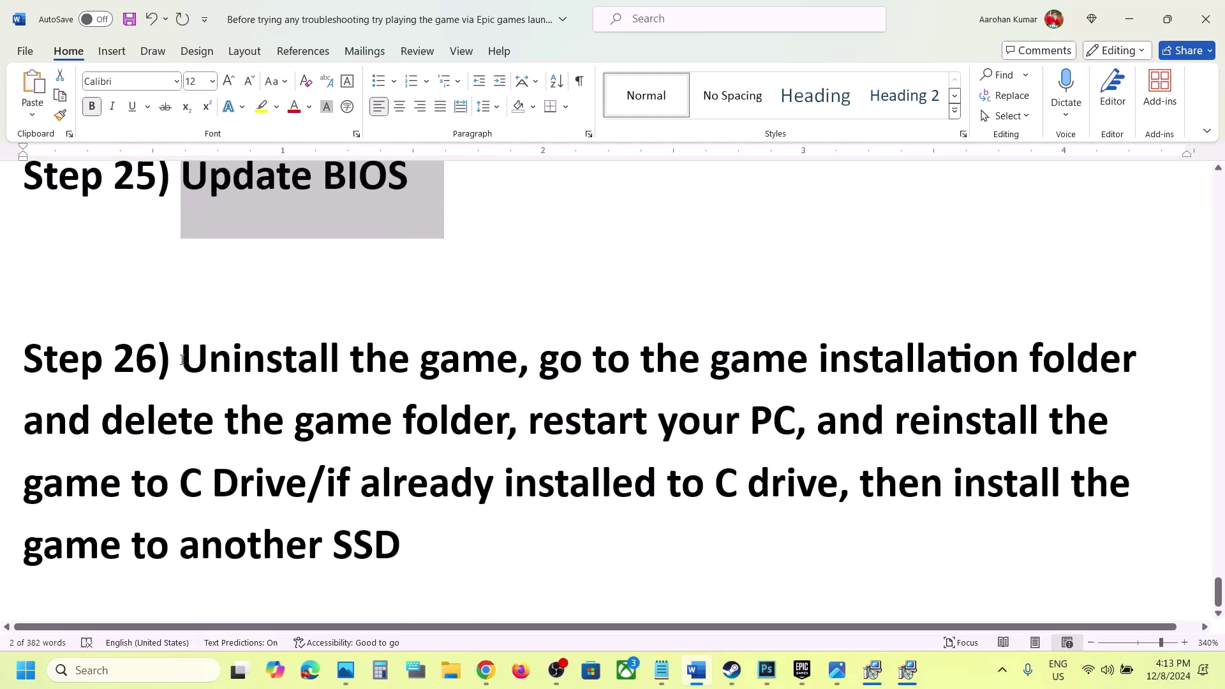
{"action": "left_click_drag", "start_coordinate": [181, 359], "coordinate": [470, 571]}
{"action": "left_click", "coordinate": [465, 572]}
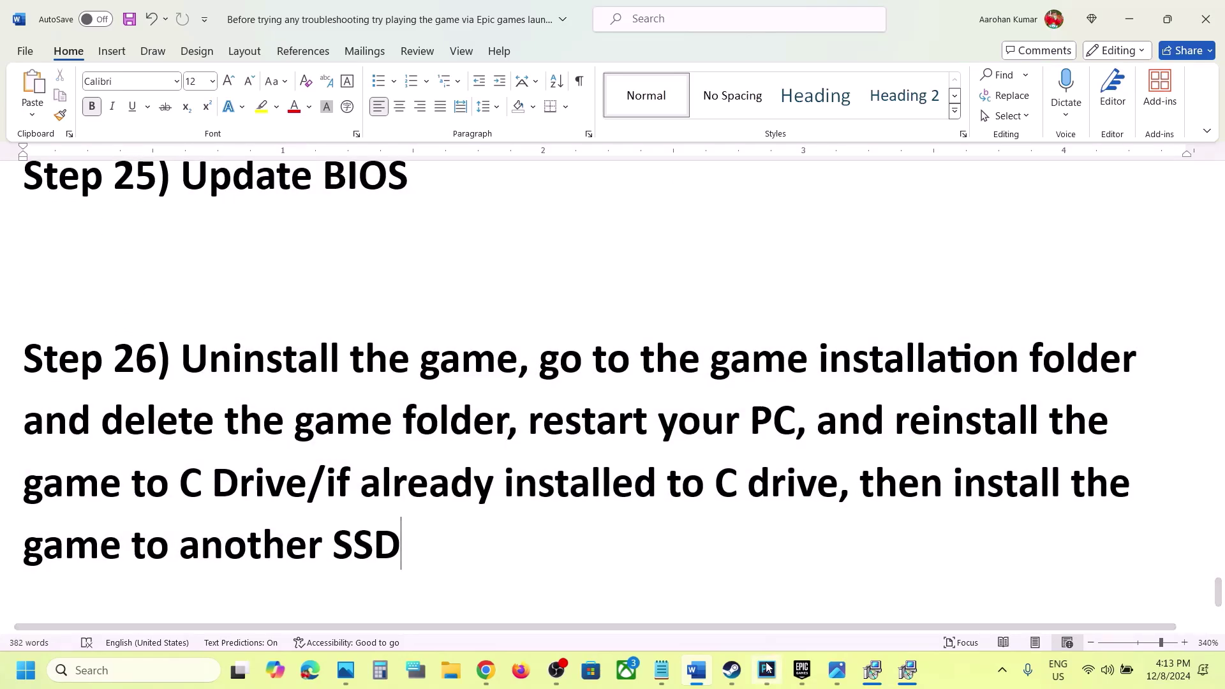
Switch to Steam and show the Manage options, including Uninstall, for Marvel Rivals in the library.
{"action": "left_click", "coordinate": [732, 669]}
{"action": "right_click", "coordinate": [199, 391]}
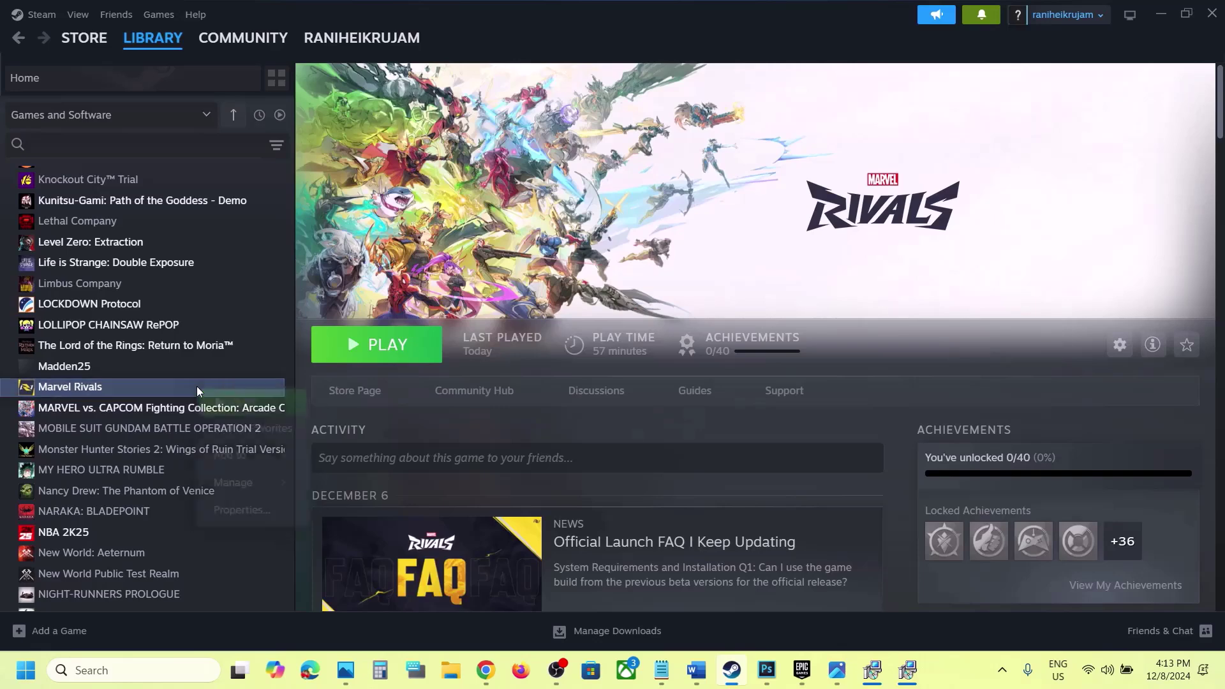
{"action": "mouse_move", "coordinate": [242, 483]}
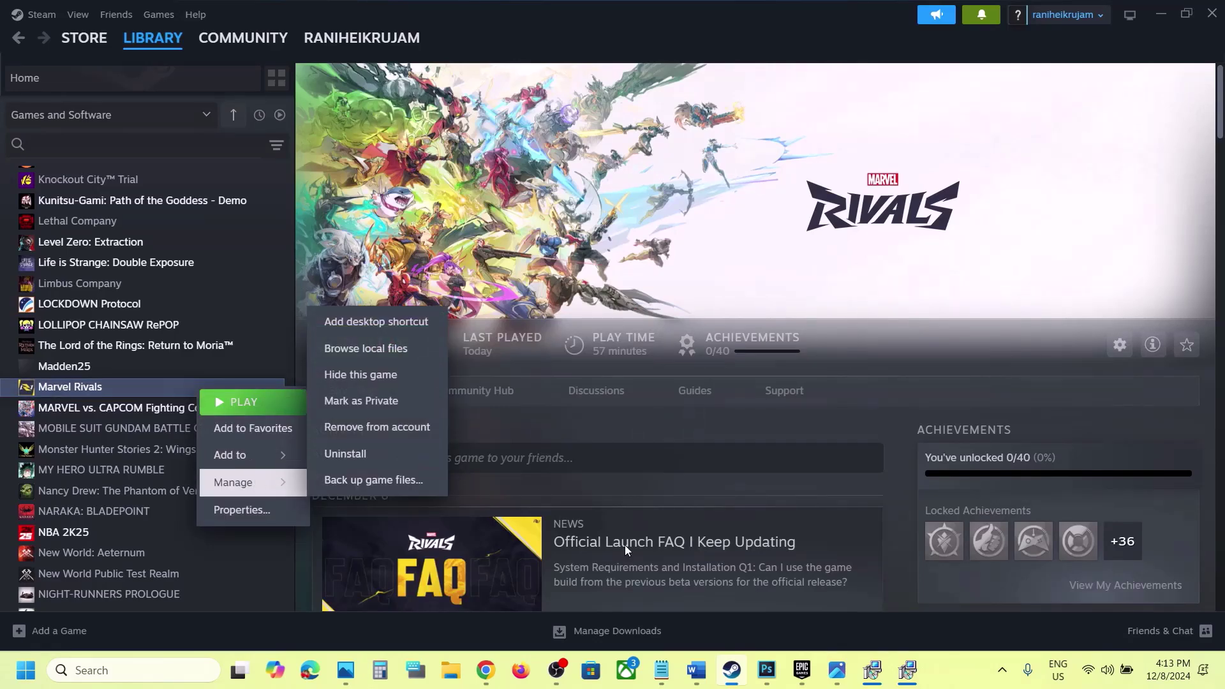
Return to Word, highlight Step 26's instructions on deleting the game folder and reinstalling to C drive or another SSD, and switch back to Steam.
{"action": "left_click", "coordinate": [695, 670]}
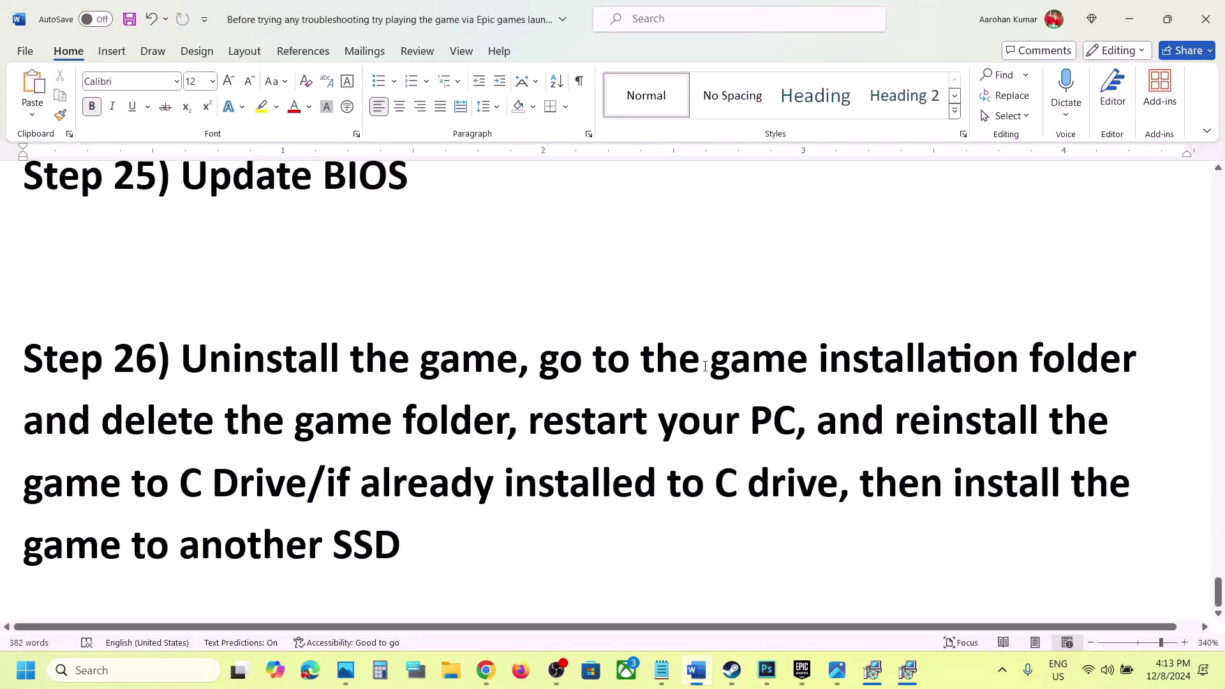
{"action": "left_click_drag", "start_coordinate": [550, 369], "coordinate": [298, 478]}
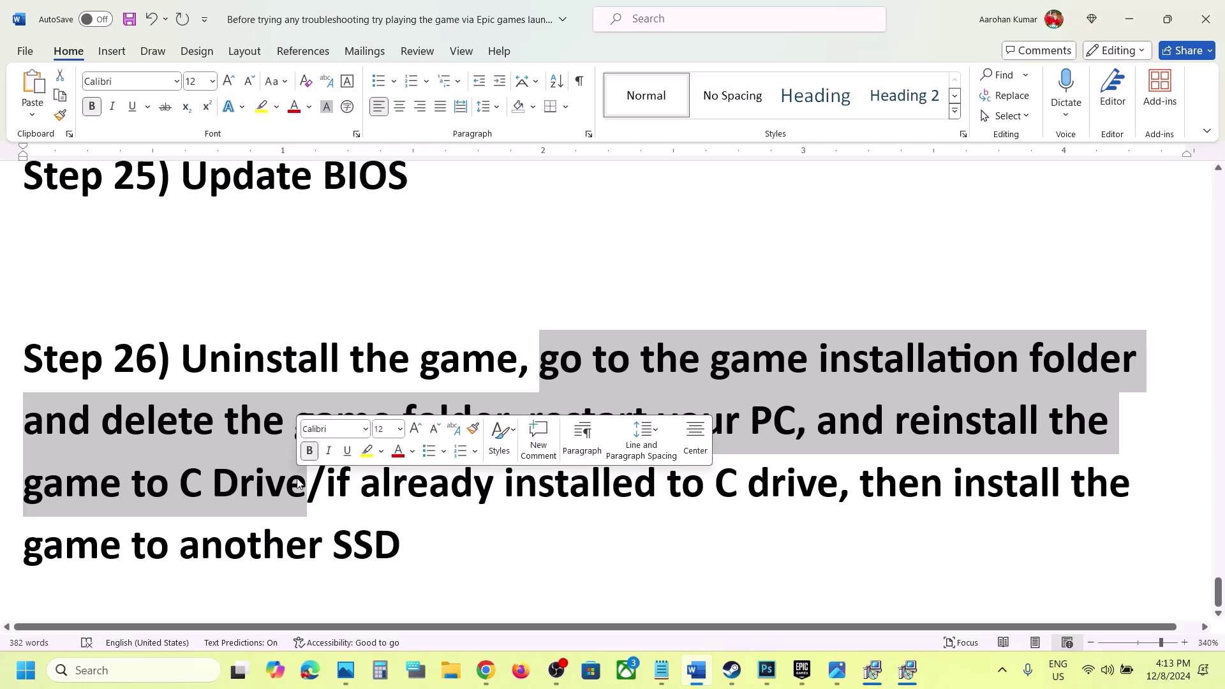
{"action": "left_click_drag", "start_coordinate": [328, 484], "coordinate": [777, 467]}
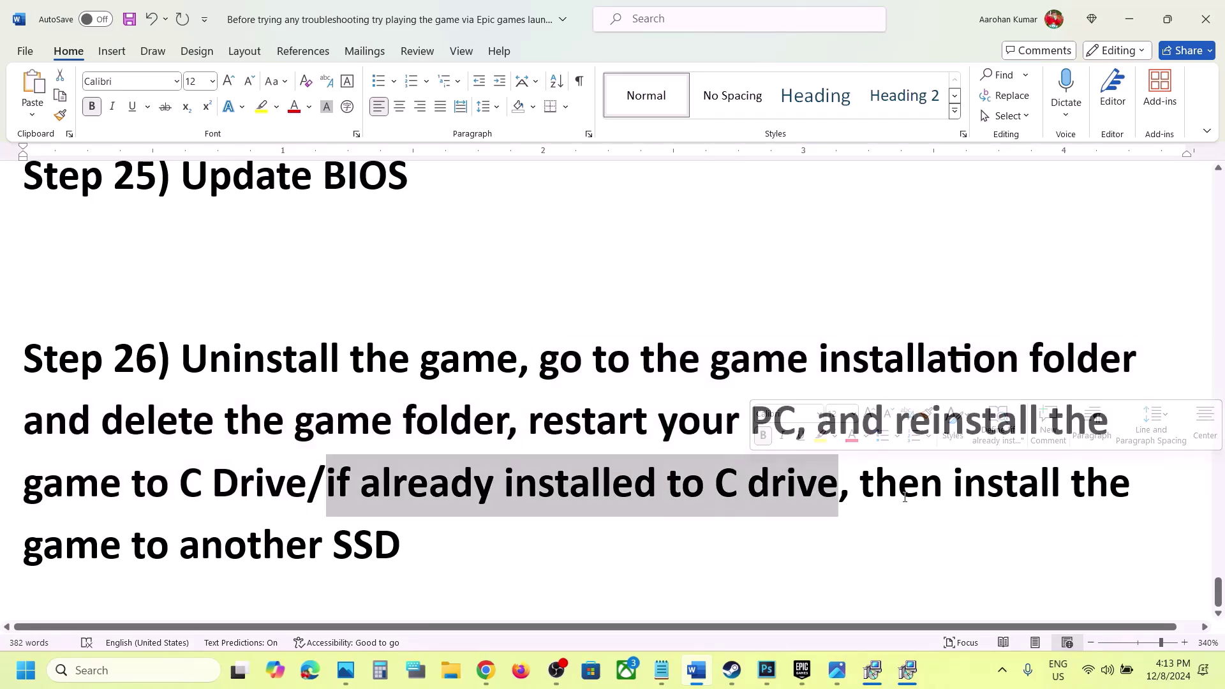
{"action": "left_click_drag", "start_coordinate": [859, 483], "coordinate": [426, 554]}
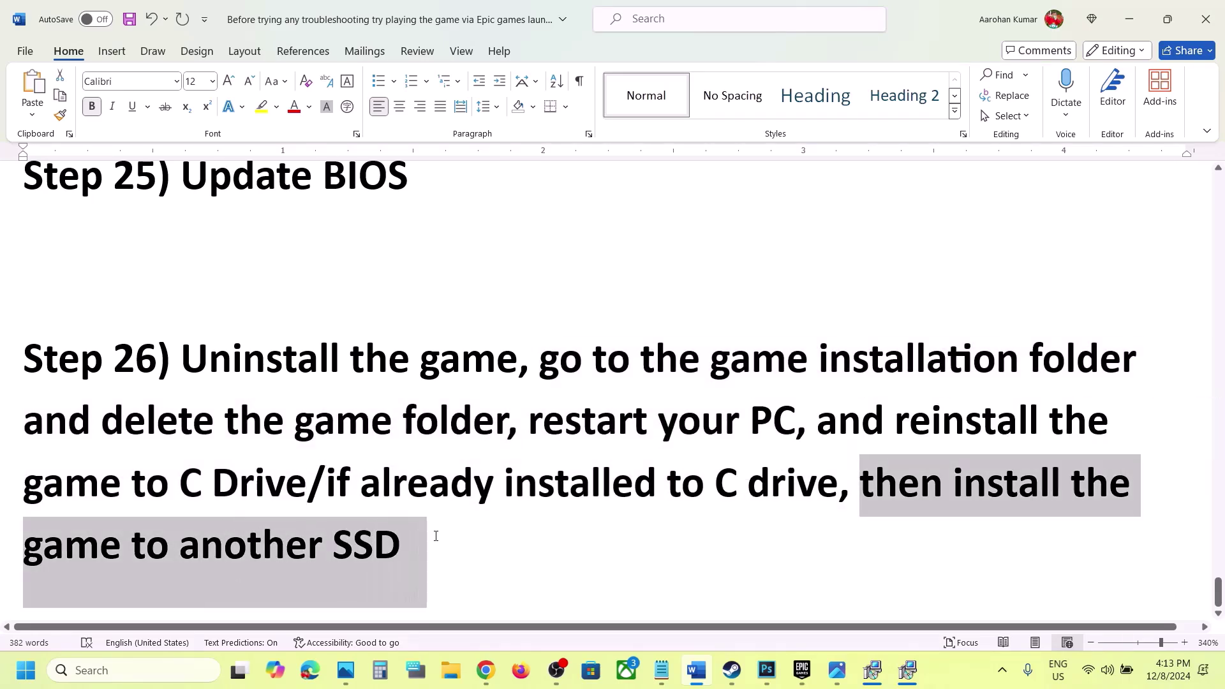
{"action": "left_click", "coordinate": [431, 550]}
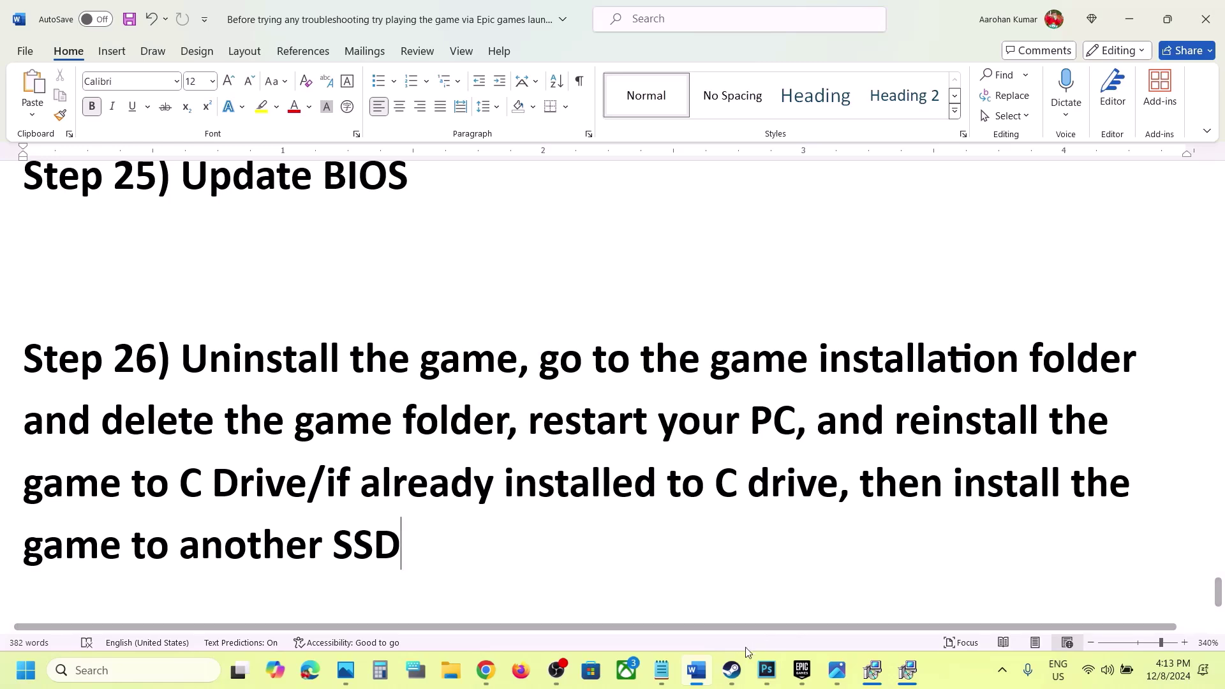
{"action": "left_click", "coordinate": [732, 670]}
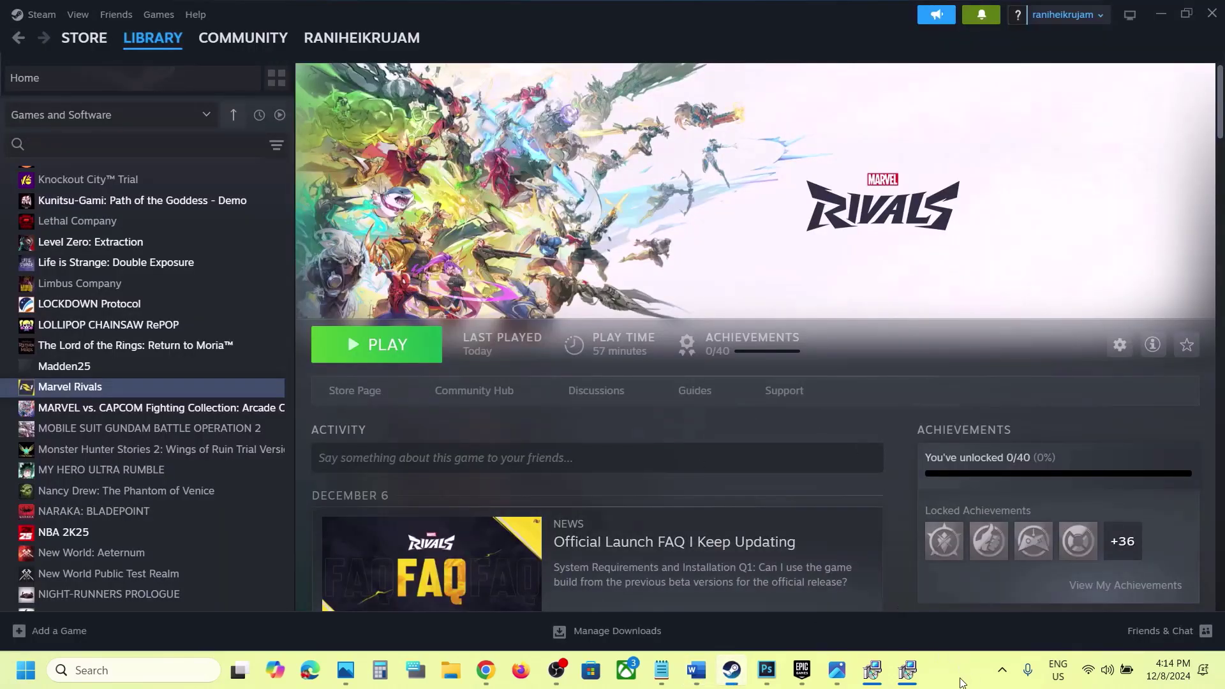